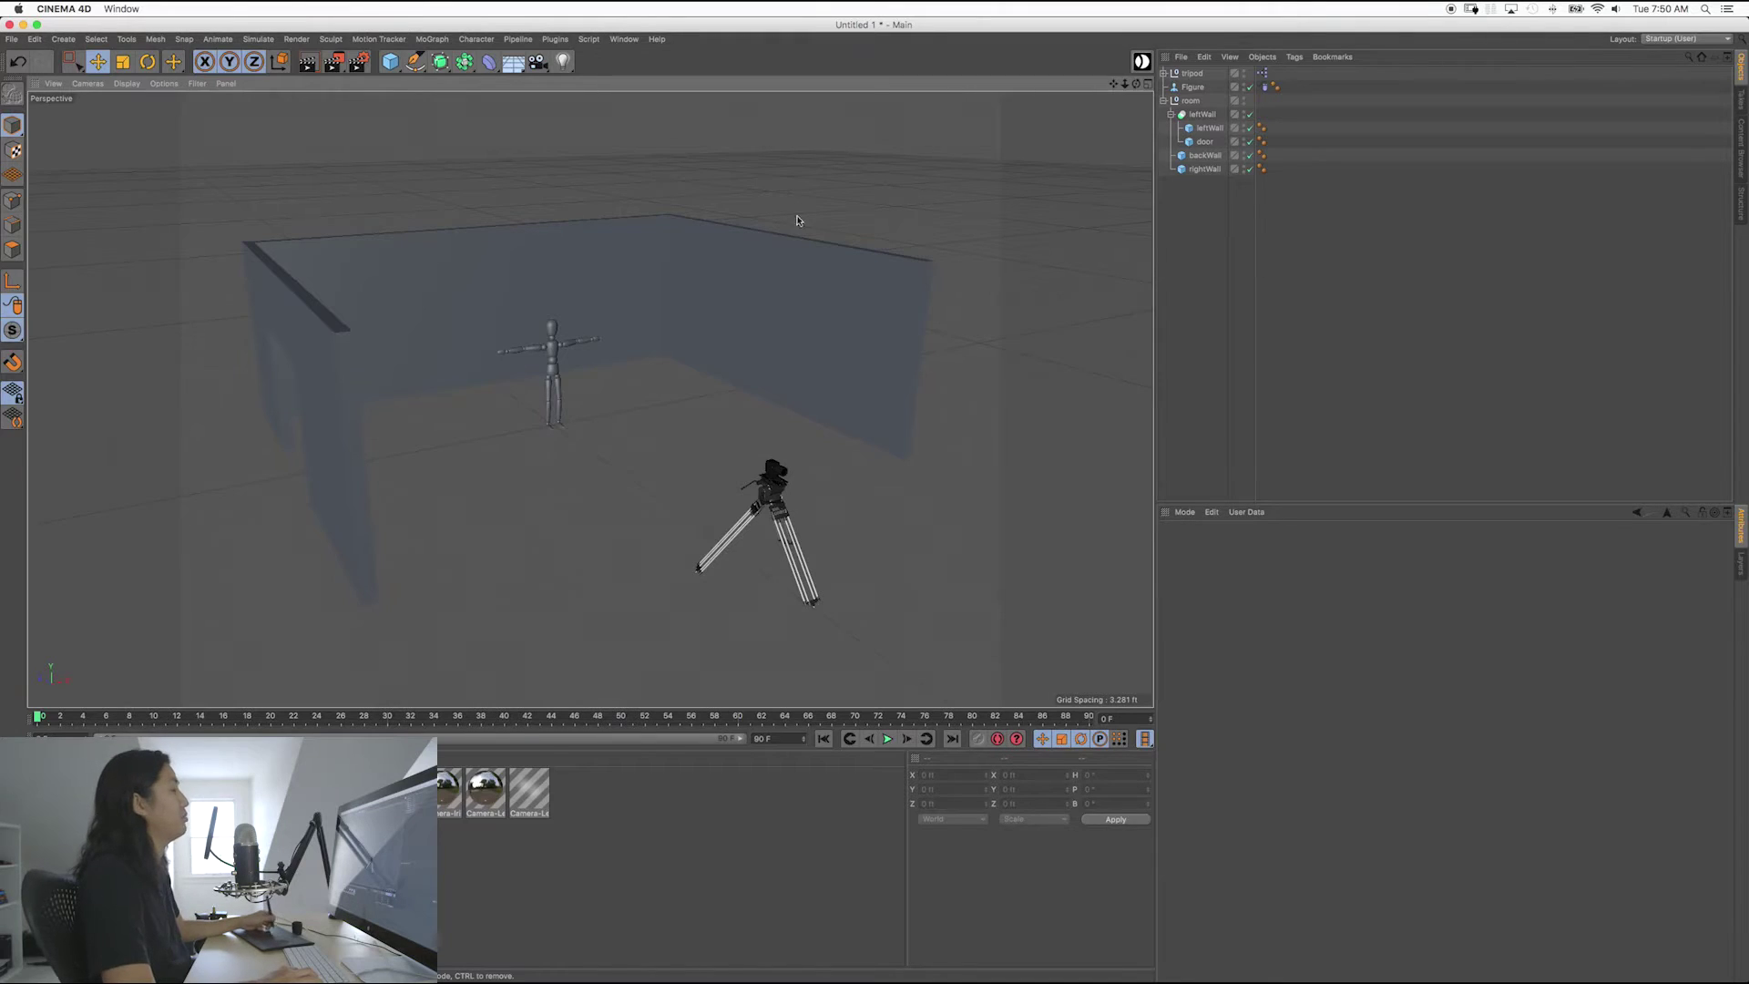
# Take backWall out of the room group, collapse the group, and select the wall on its own.
pyautogui.keyDown('alt'); pyautogui.moveTo(738, 269); pyautogui.dragTo(620, 259); pyautogui.keyUp('alt')
pyautogui.keyDown('alt'); pyautogui.moveTo(619, 258); pyautogui.dragTo(676, 266, button='right'); pyautogui.keyUp('alt')
pyautogui.keyDown('alt'); pyautogui.moveTo(675, 266); pyautogui.dragTo(807, 407); pyautogui.keyUp('alt')
pyautogui.click(724, 319)
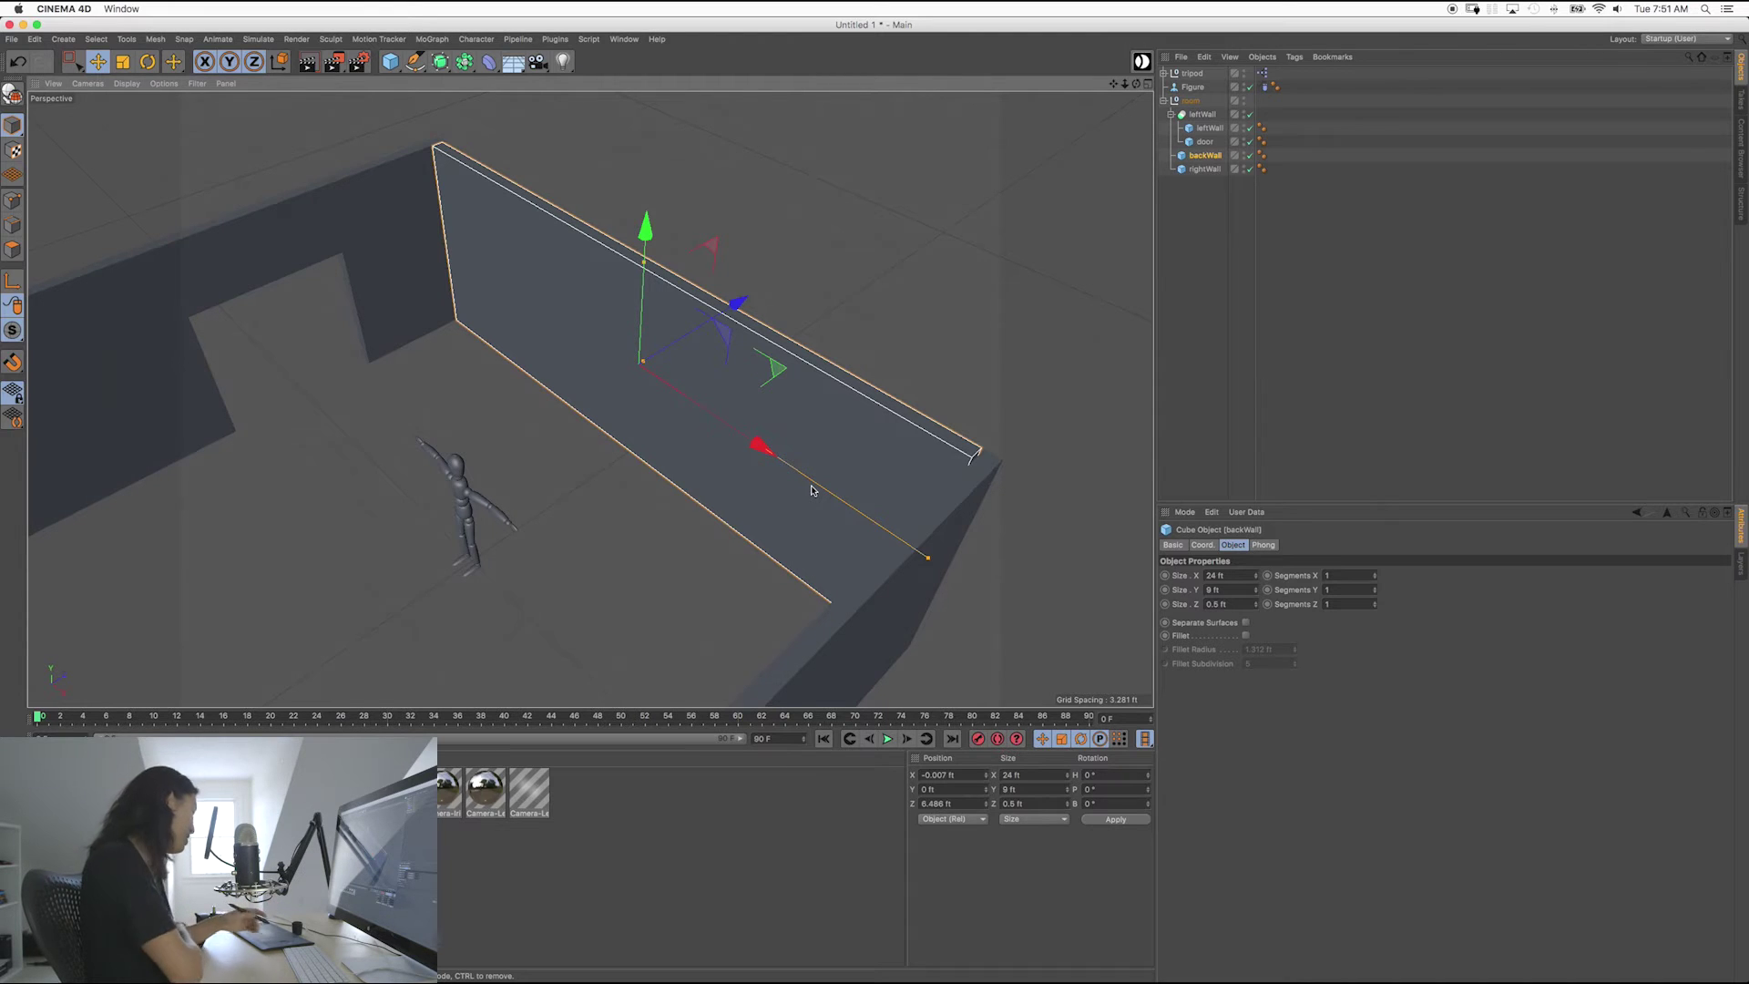
pyautogui.click(1213, 260)
pyautogui.moveTo(1201, 158); pyautogui.dragTo(1202, 193)
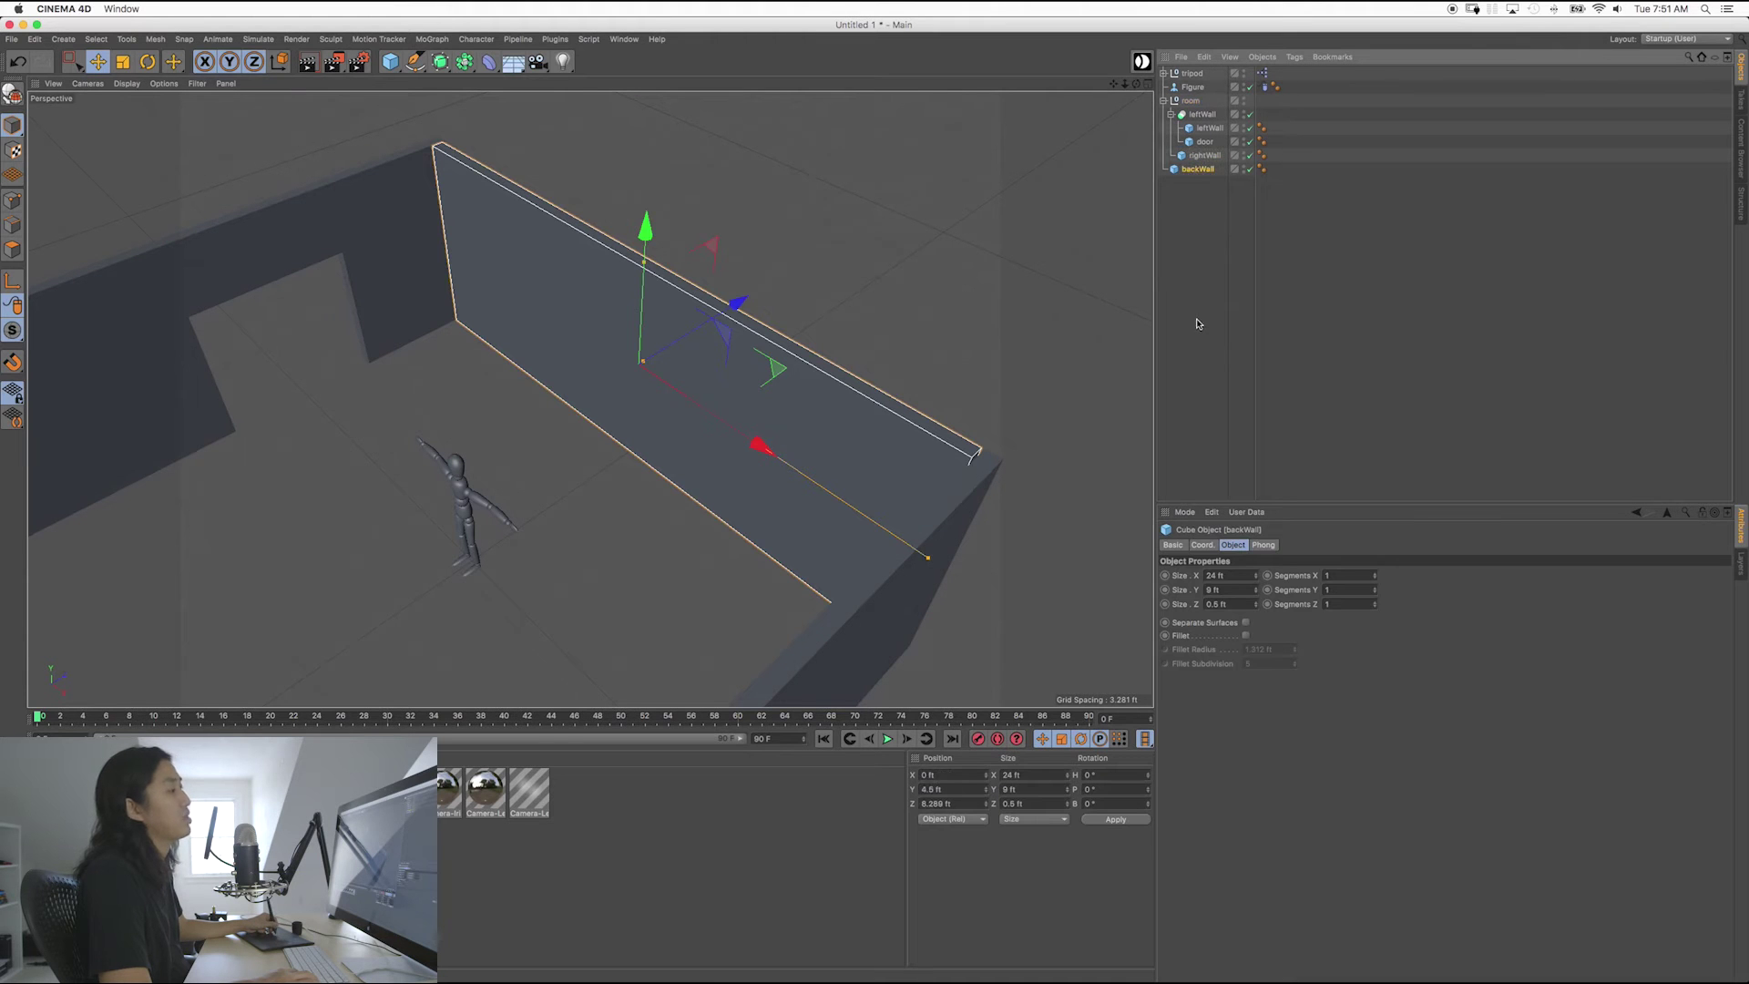
pyautogui.click(1197, 323)
pyautogui.click(1165, 102)
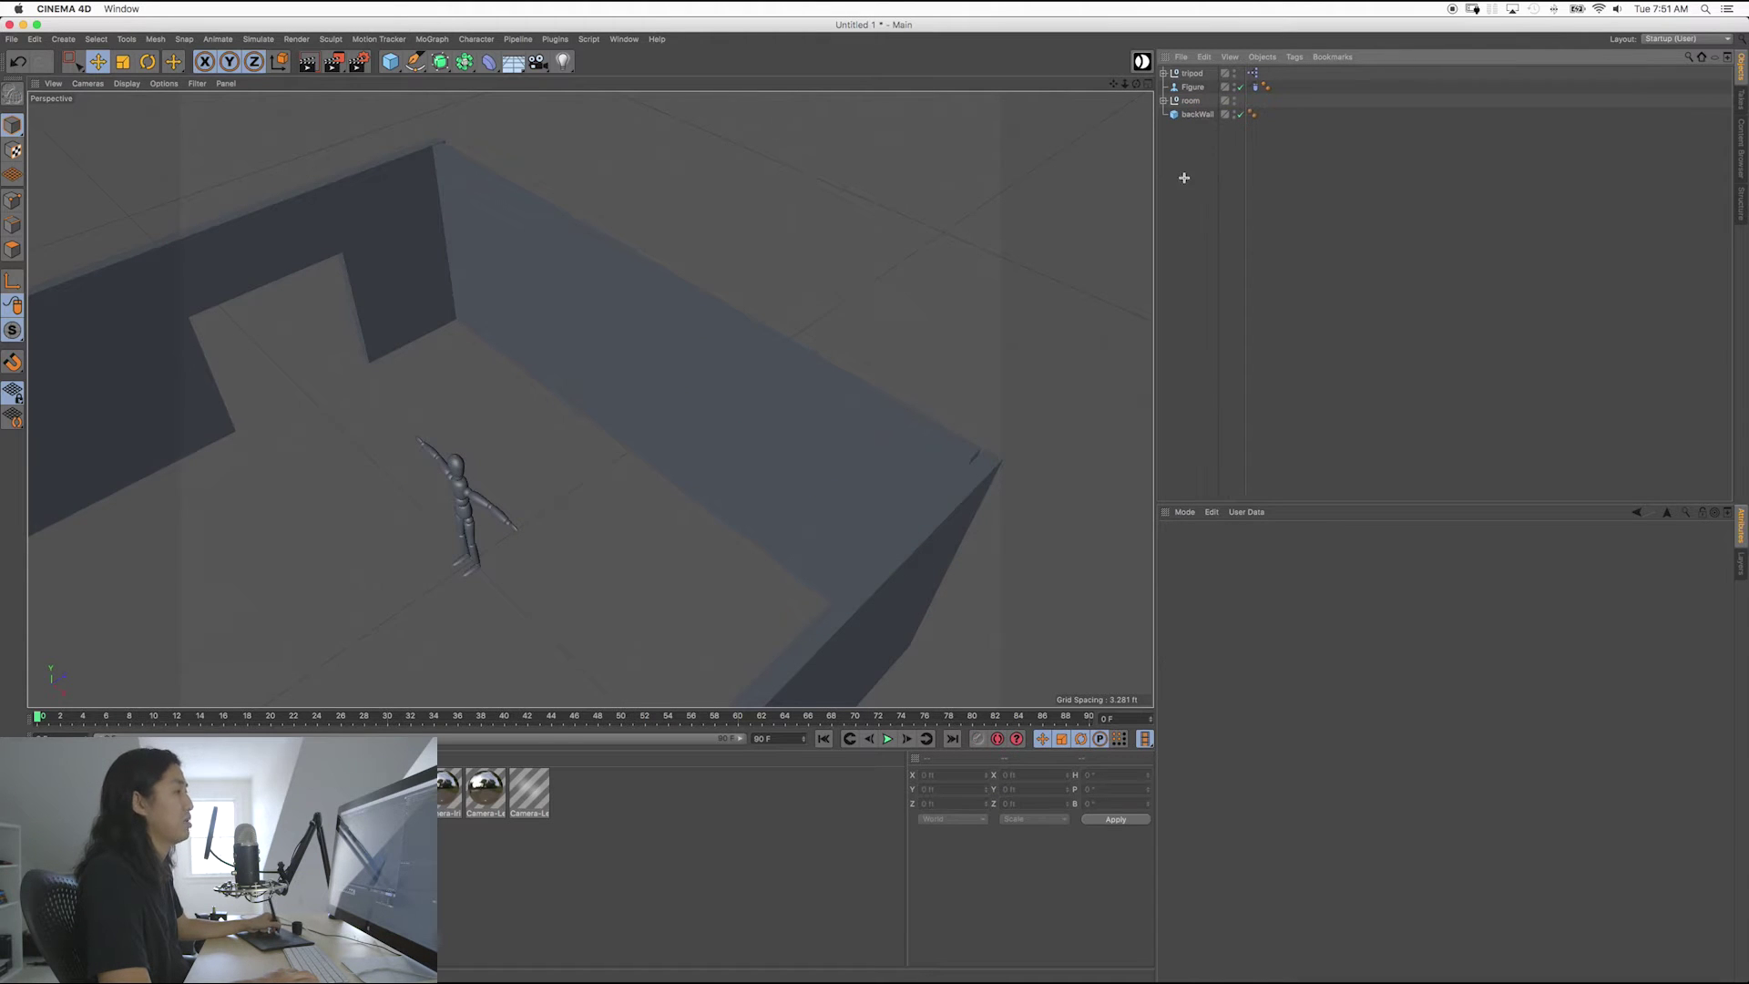
pyautogui.click(1197, 115)
# Set the back wall's X size to 20 ft.
pyautogui.keyDown('alt'); pyautogui.moveTo(648, 362); pyautogui.dragTo(732, 304); pyautogui.keyUp('alt')
pyautogui.keyDown('alt'); pyautogui.moveTo(732, 303); pyautogui.dragTo(665, 351, button='middle'); pyautogui.keyUp('alt')
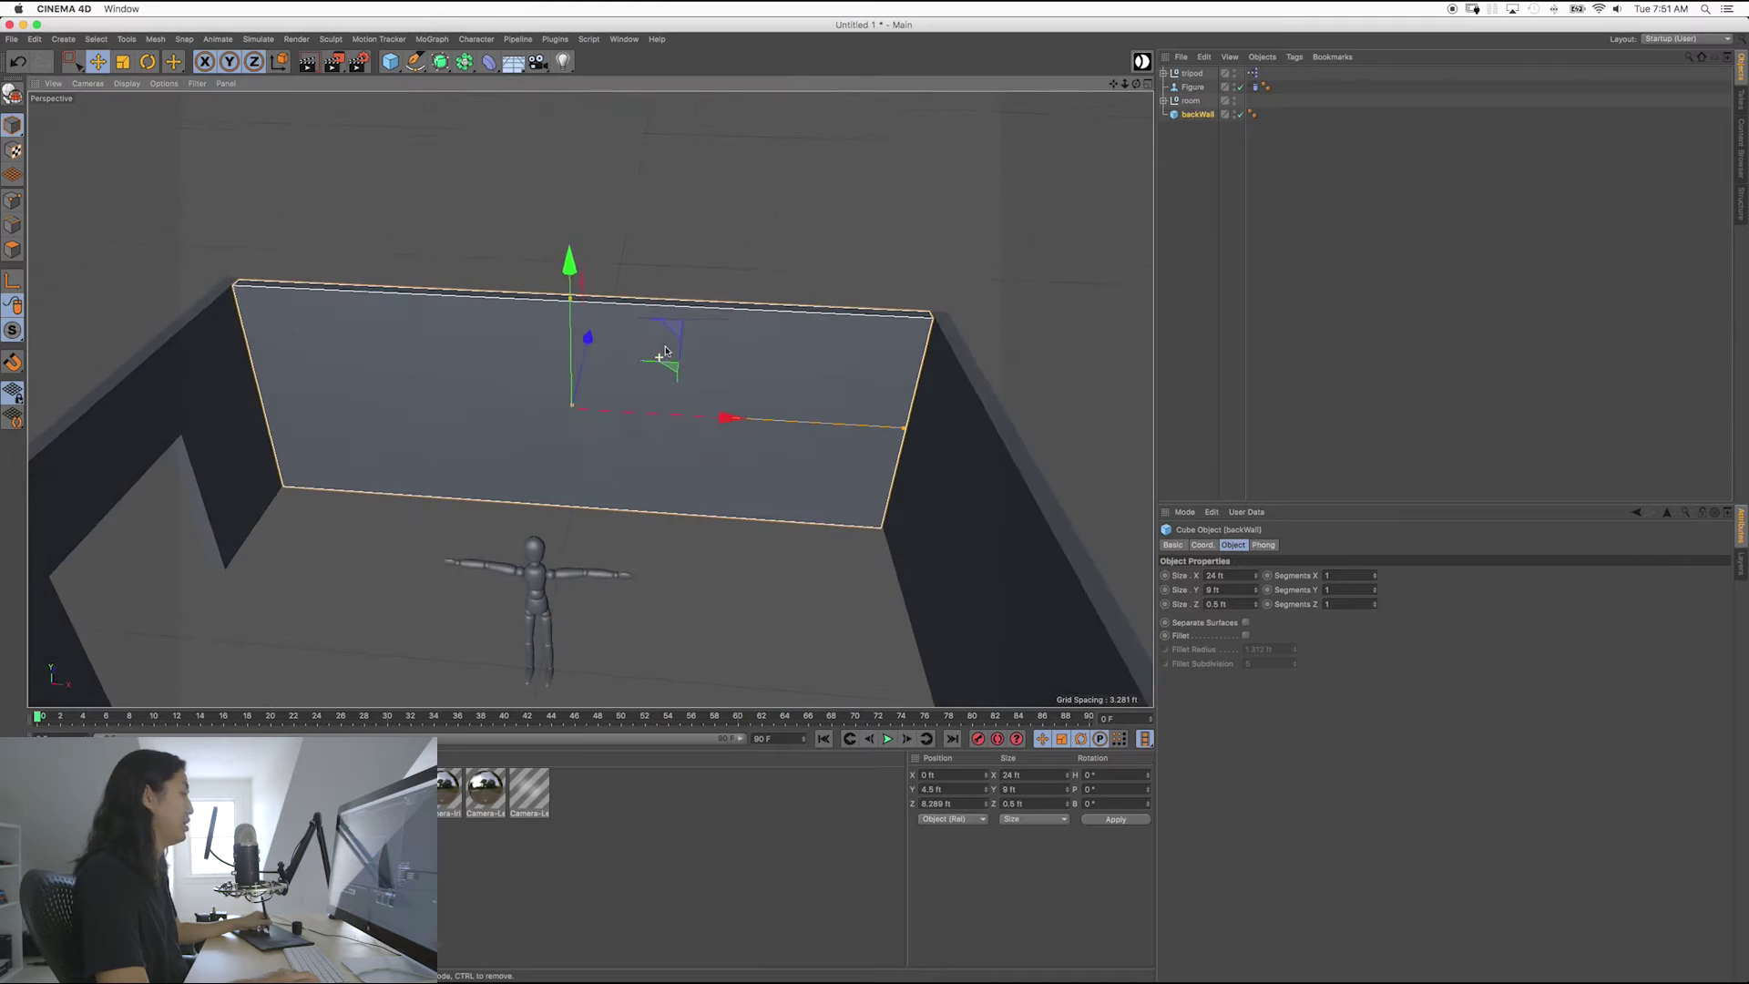
pyautogui.keyDown('alt'); pyautogui.moveTo(665, 351); pyautogui.dragTo(726, 366); pyautogui.keyUp('alt')
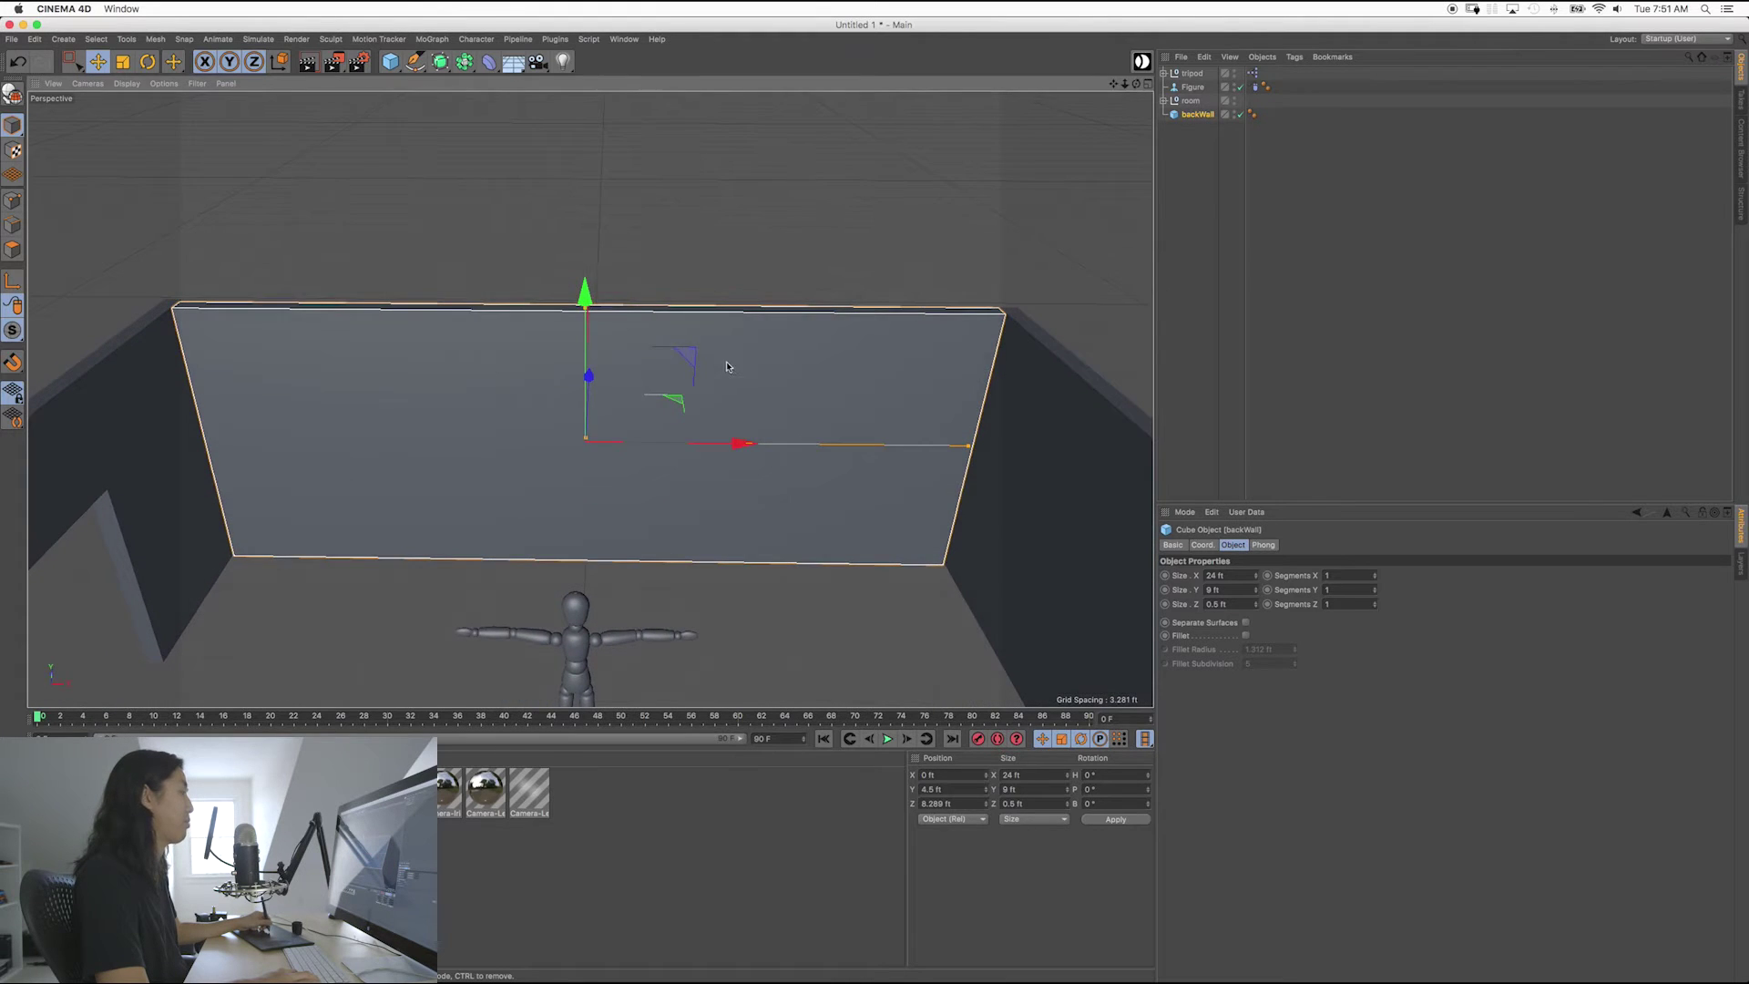
pyautogui.keyDown('alt'); pyautogui.moveTo(726, 367); pyautogui.dragTo(723, 347, button='middle'); pyautogui.keyUp('alt')
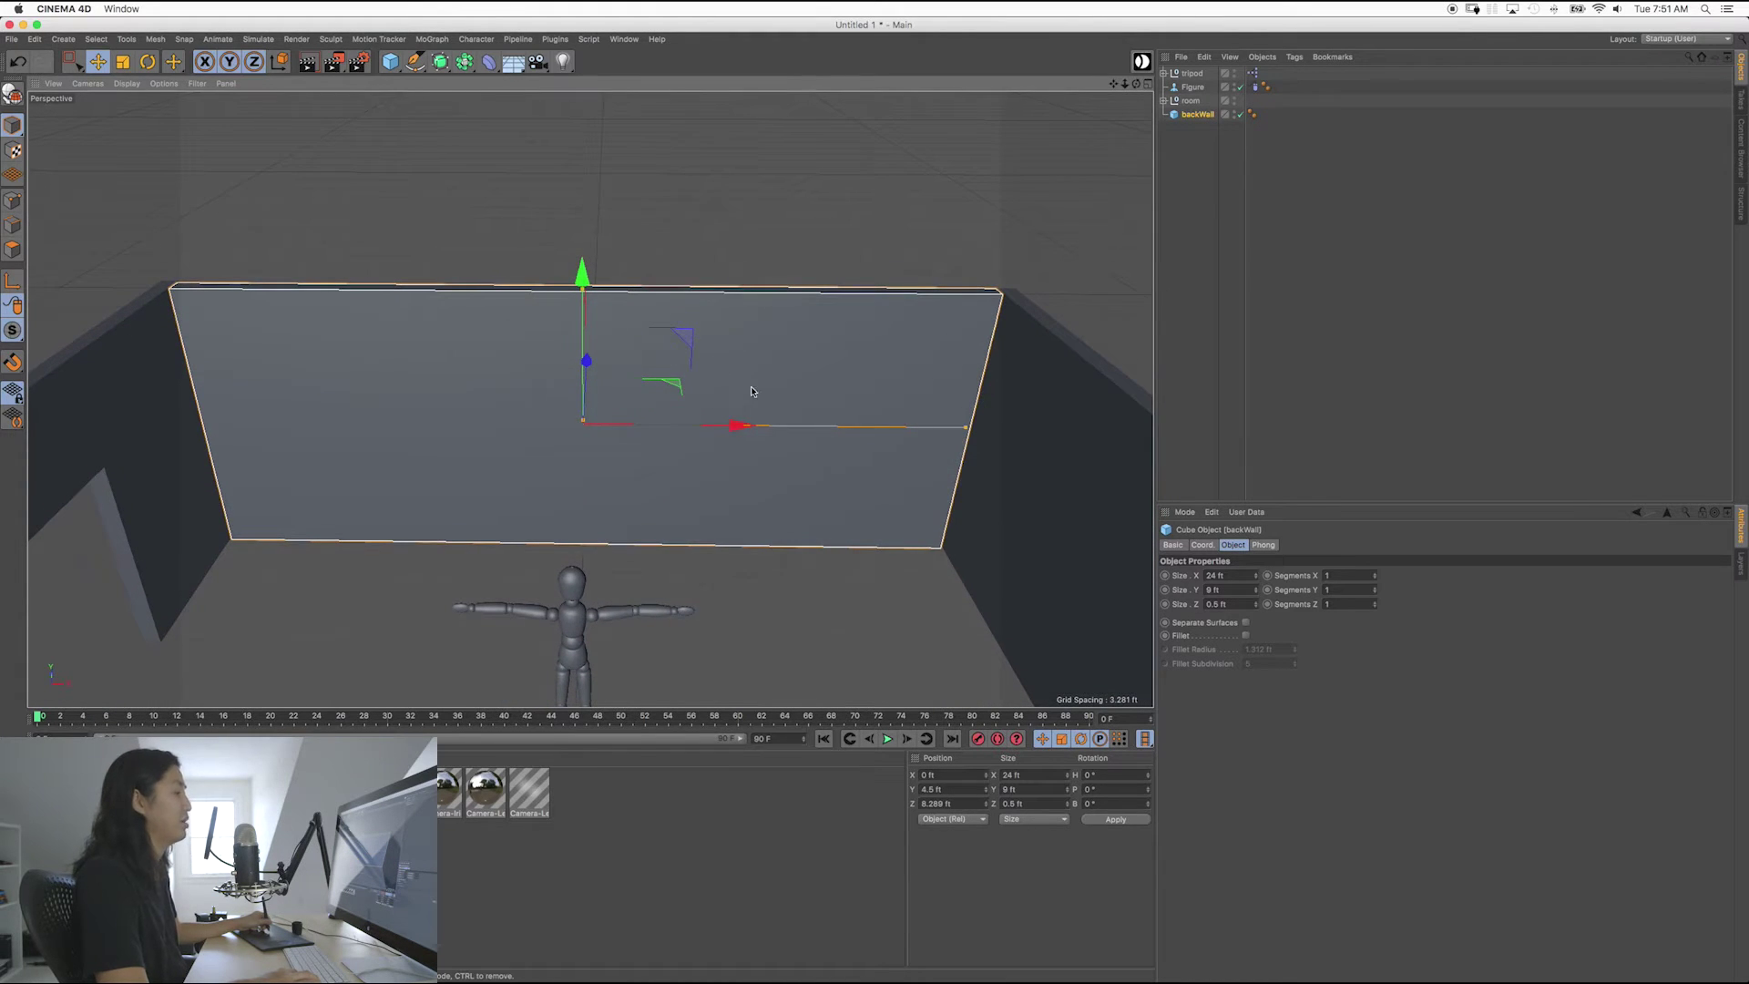
pyautogui.keyDown('alt'); pyautogui.moveTo(753, 392); pyautogui.dragTo(713, 409); pyautogui.keyUp('alt')
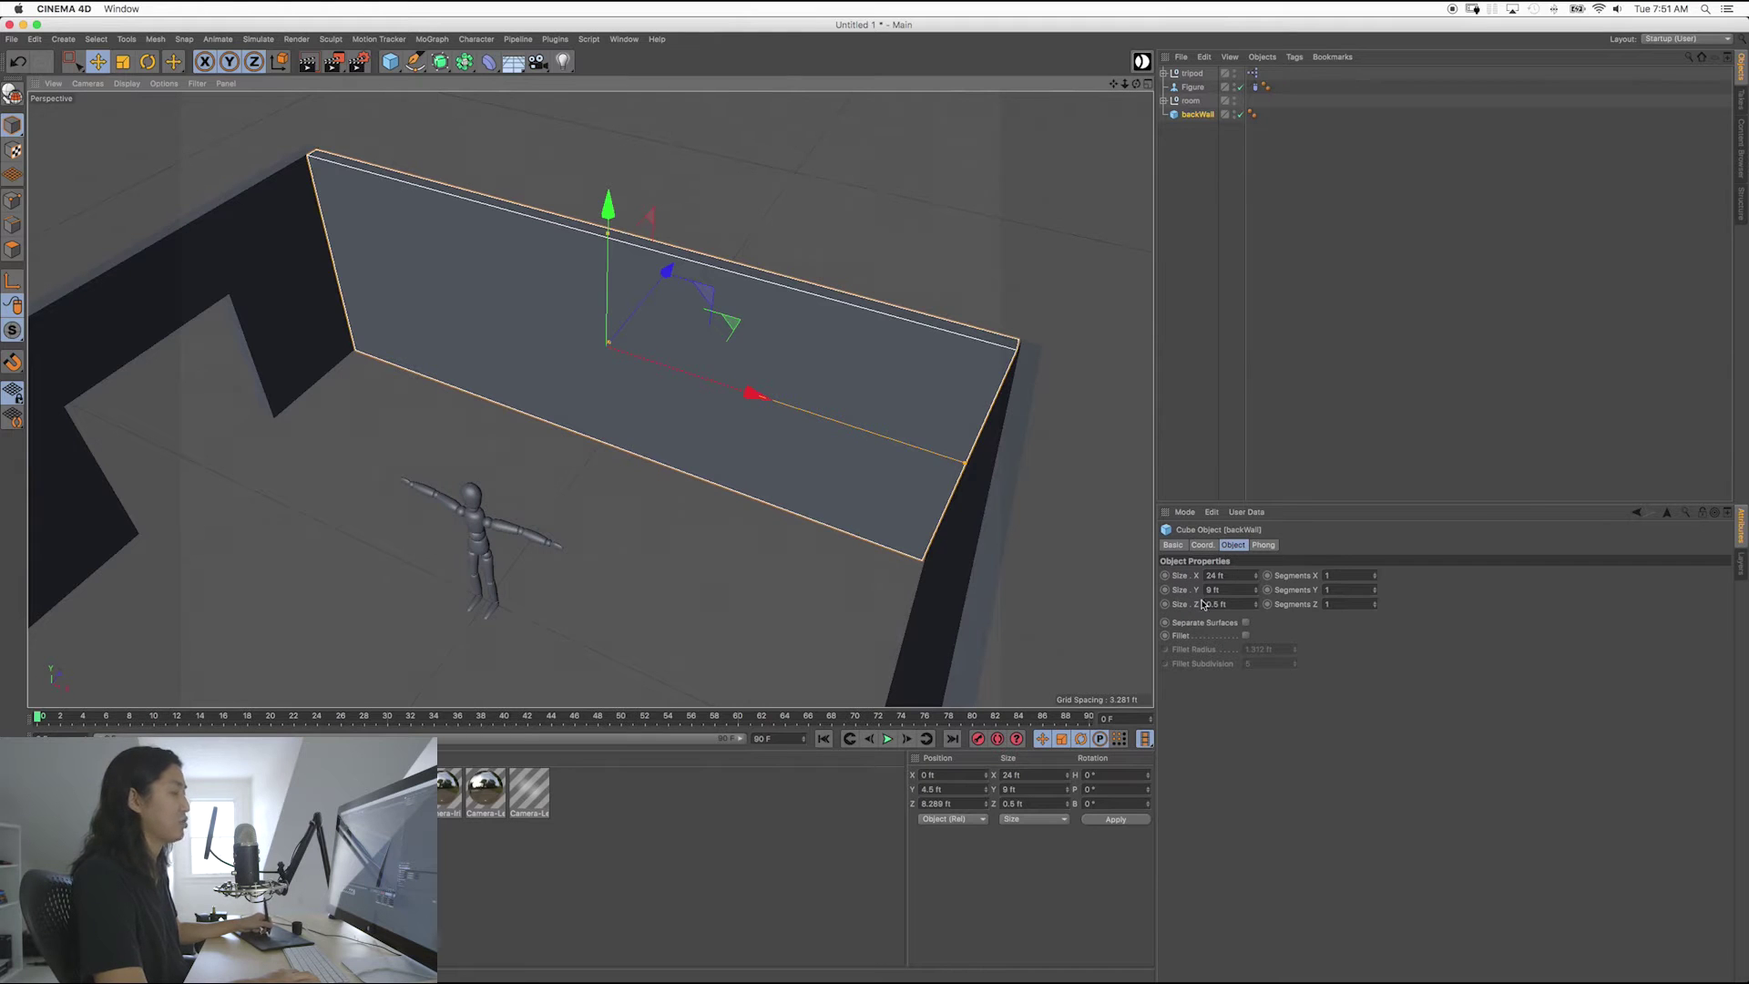
pyautogui.keyDown('alt'); pyautogui.moveTo(720, 365); pyautogui.dragTo(757, 343); pyautogui.keyUp('alt')
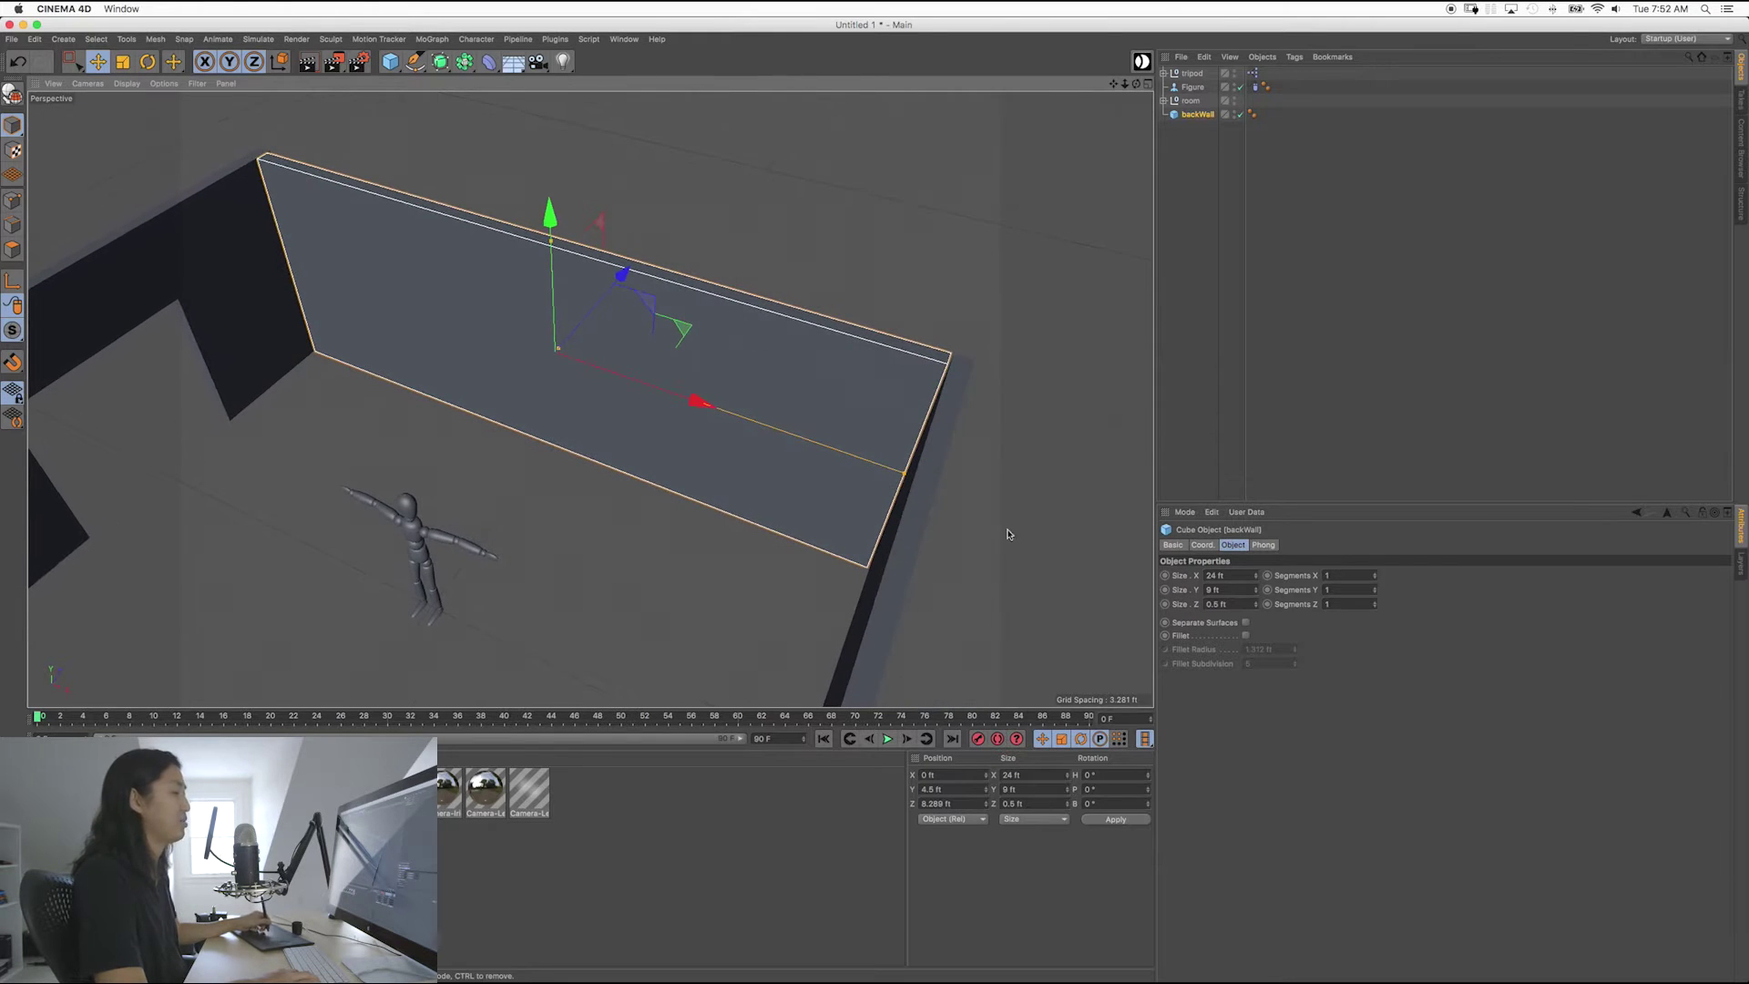
pyautogui.moveTo(1256, 577); pyautogui.dragTo(1154, 557)
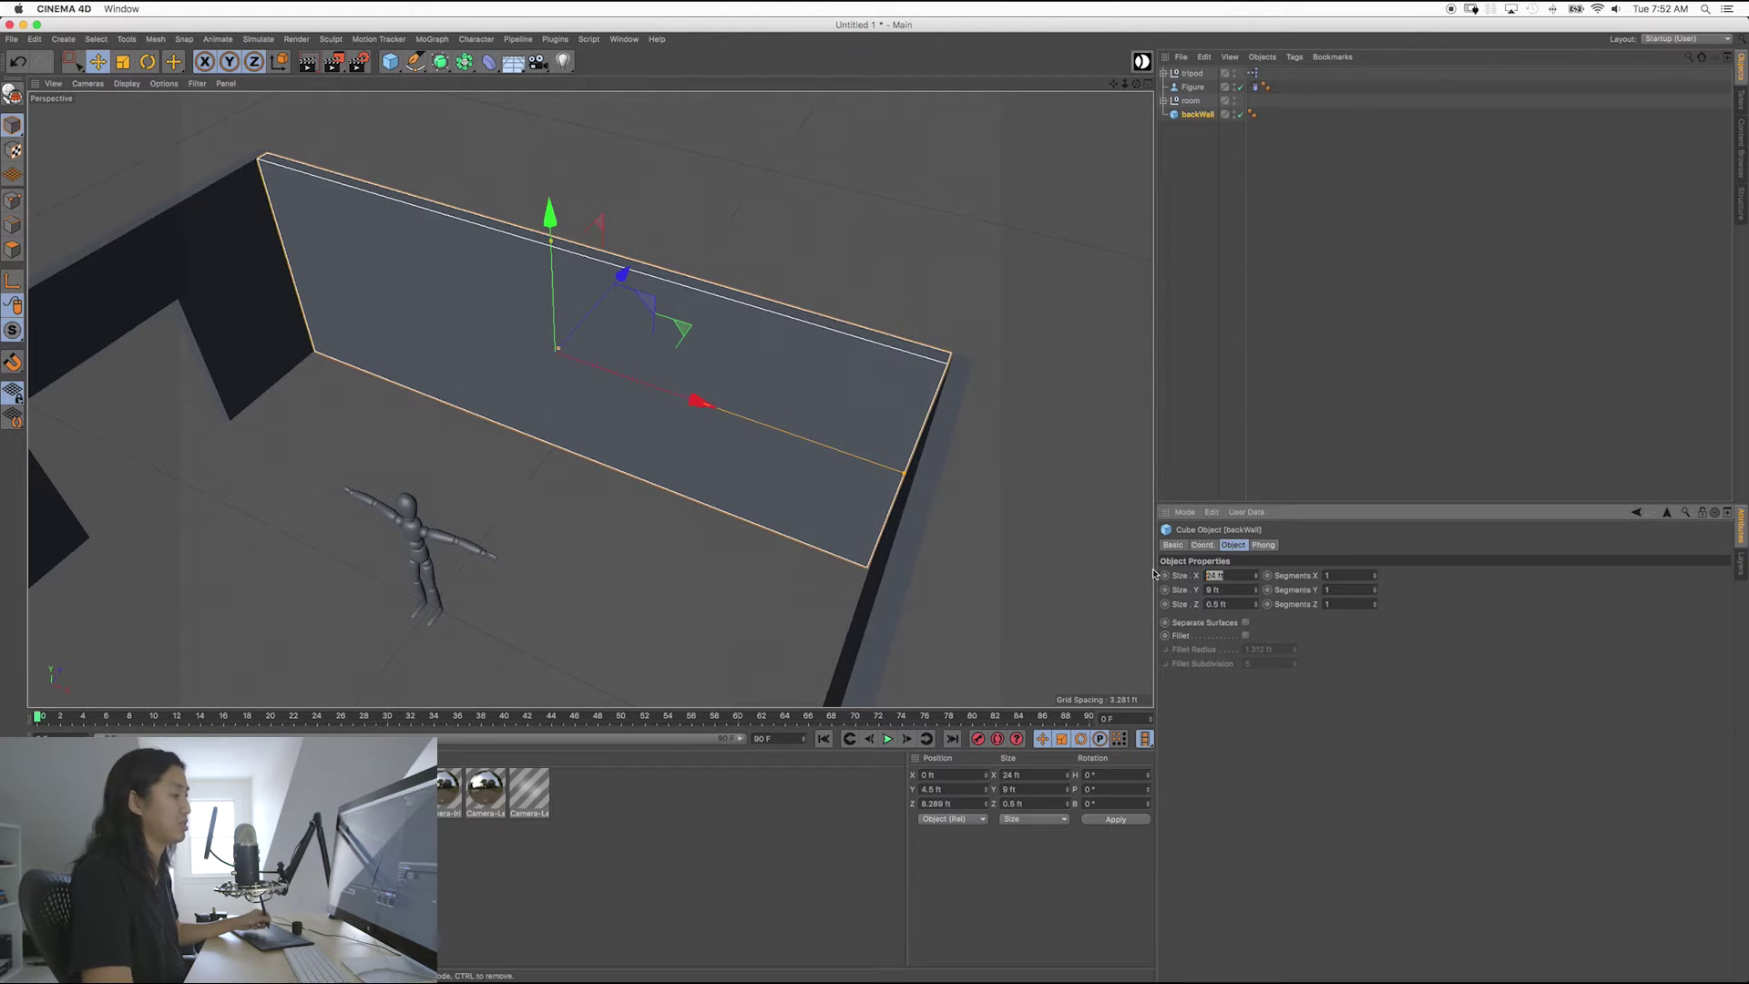
pyautogui.write('20')
pyautogui.press('Return')
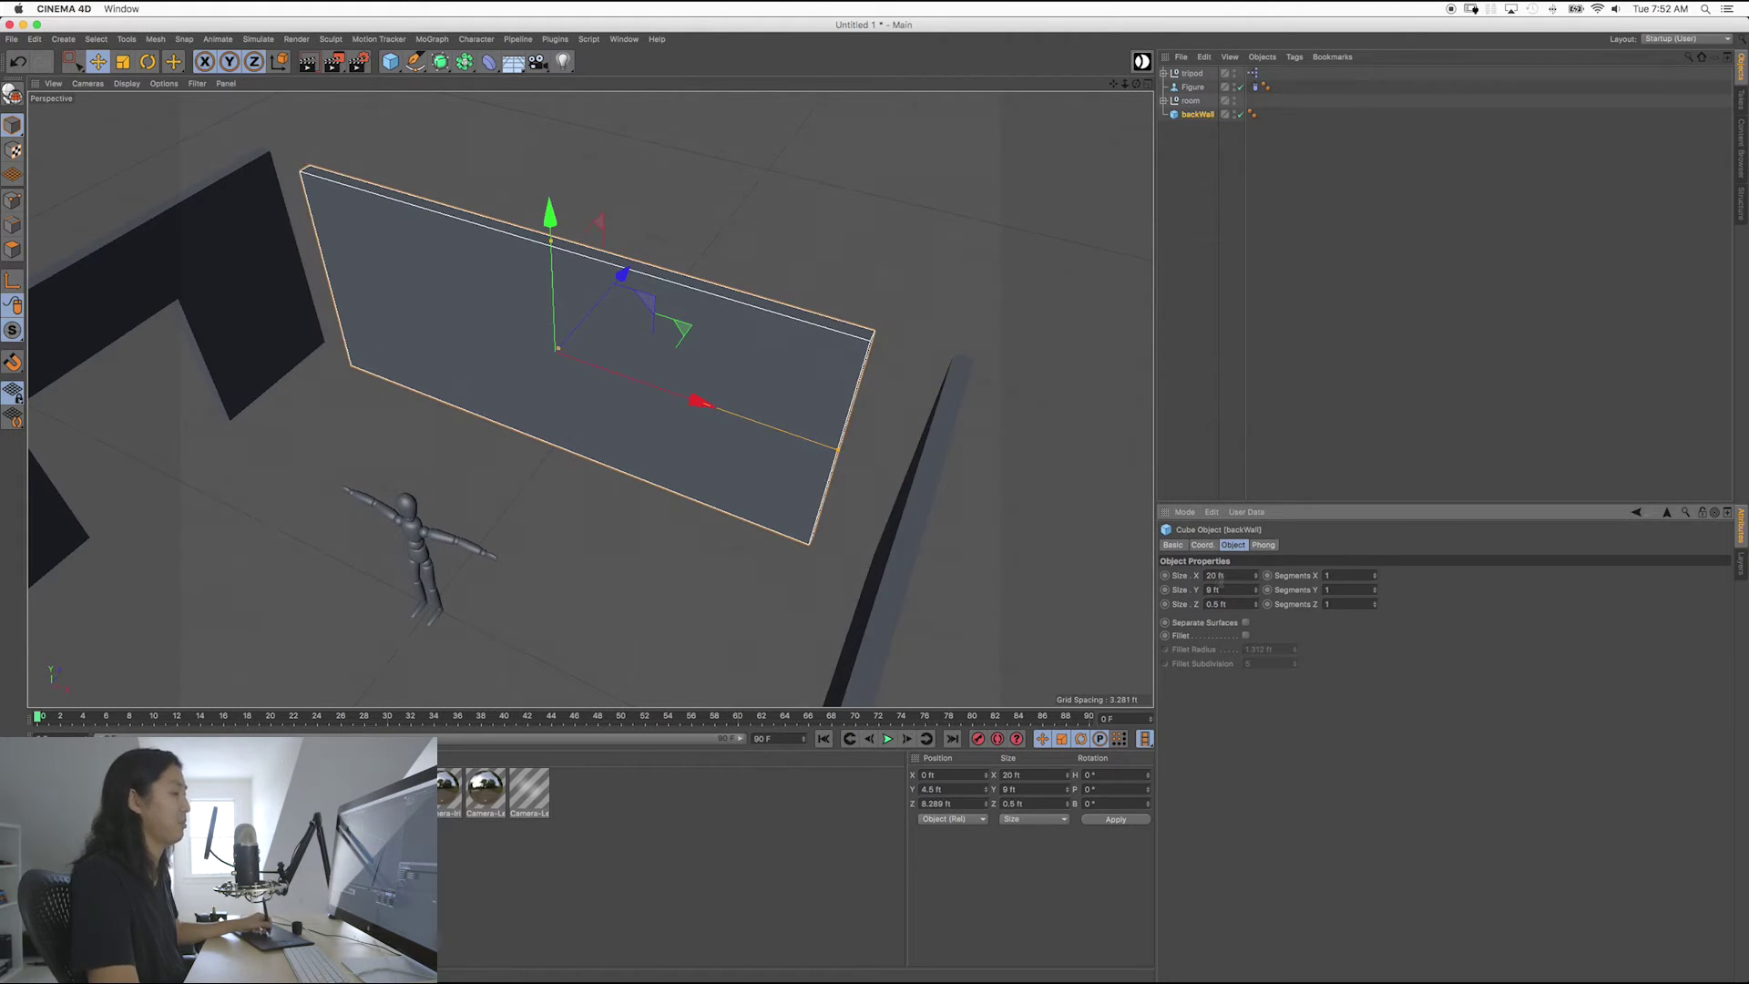
# Set the back wall's X size back to 24 ft.
pyautogui.moveTo(1206, 577); pyautogui.dragTo(1144, 574)
pyautogui.write('24')
pyautogui.press('Return')
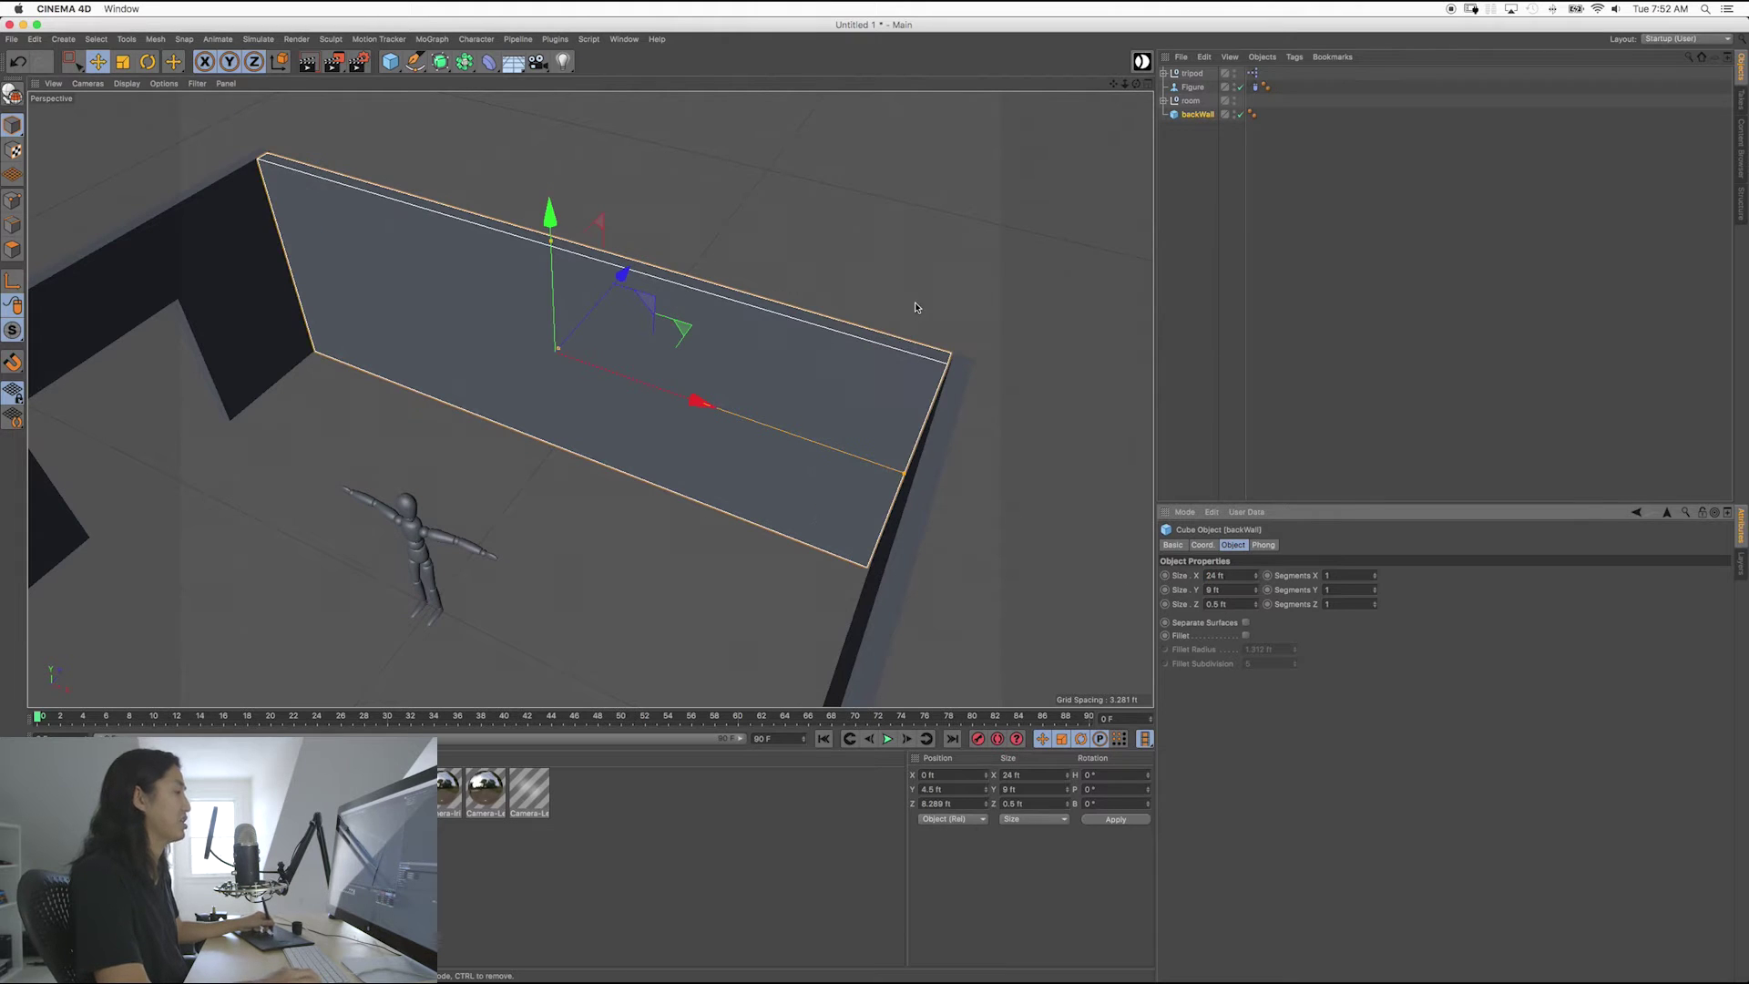
# Stretch the back wall along X to about 25.16 ft using its size handle in the viewport.
pyautogui.click(915, 304)
pyautogui.keyDown('alt'); pyautogui.moveTo(823, 404); pyautogui.dragTo(719, 406); pyautogui.keyUp('alt')
pyautogui.click(812, 387)
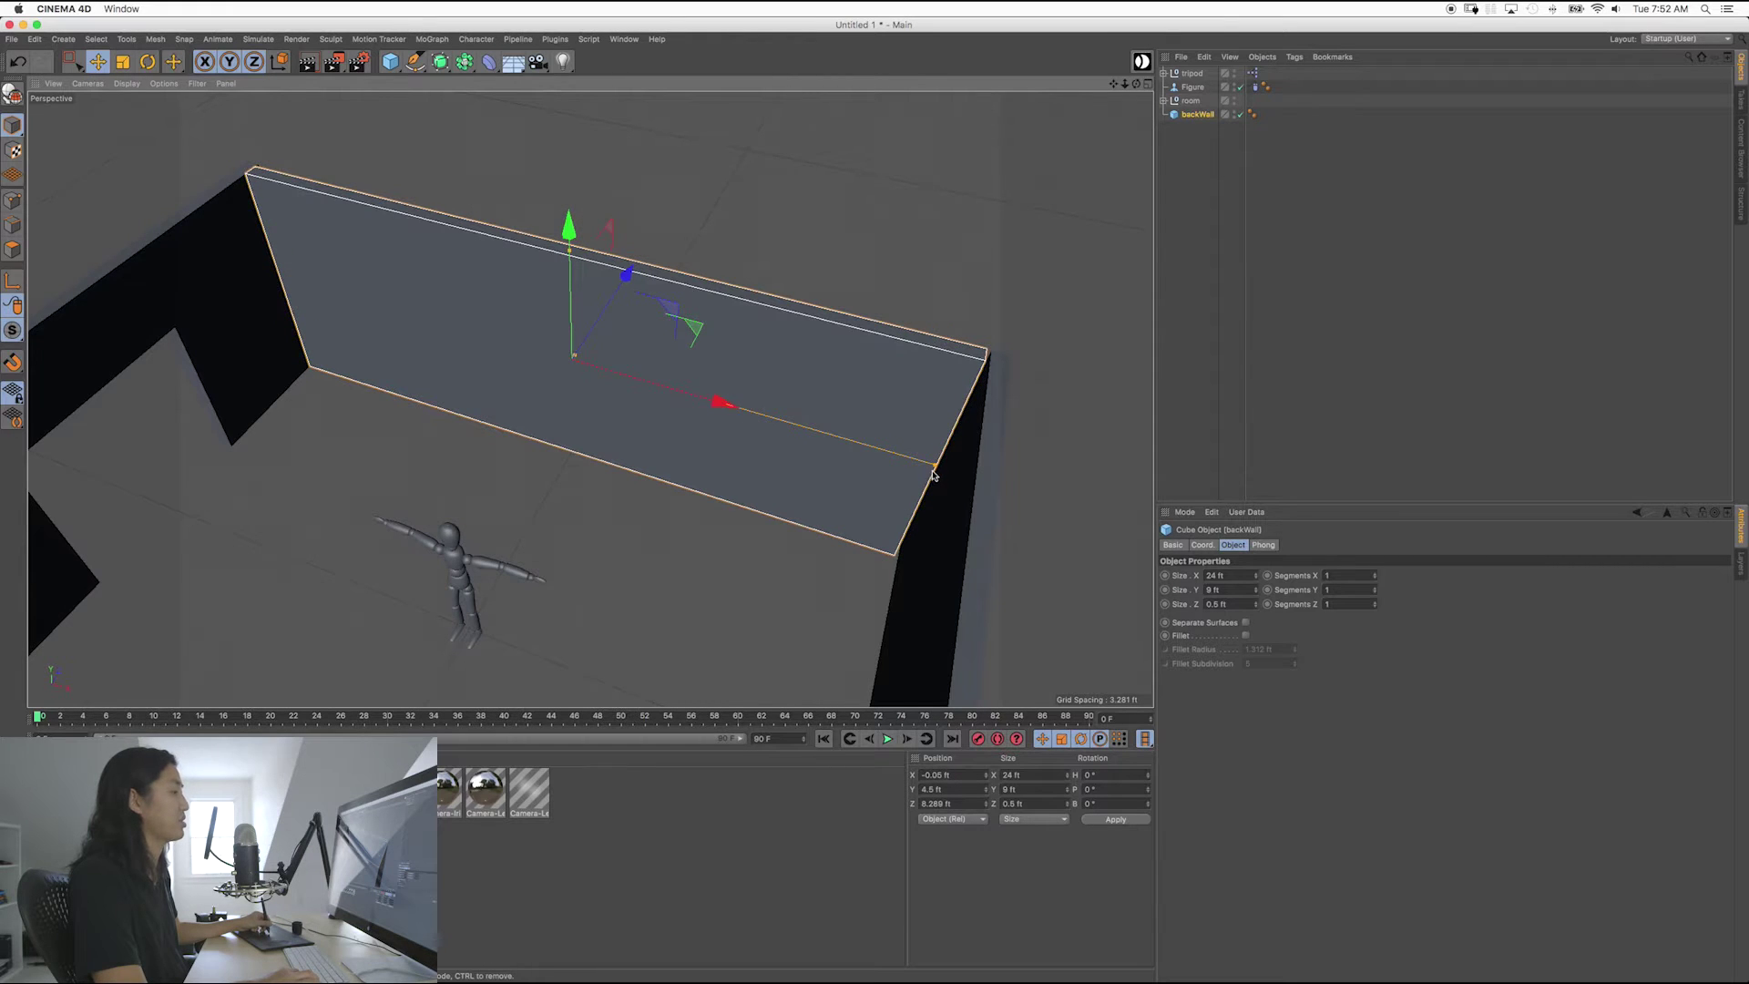
pyautogui.moveTo(937, 469)
pyautogui.mouseDown()
pyautogui.moveTo(906, 440)
pyautogui.moveTo(738, 421)
pyautogui.moveTo(976, 515)
pyautogui.moveTo(941, 504)
pyautogui.mouseUp()
pyautogui.keyDown('alt'); pyautogui.moveTo(759, 458); pyautogui.dragTo(717, 351); pyautogui.keyUp('alt')
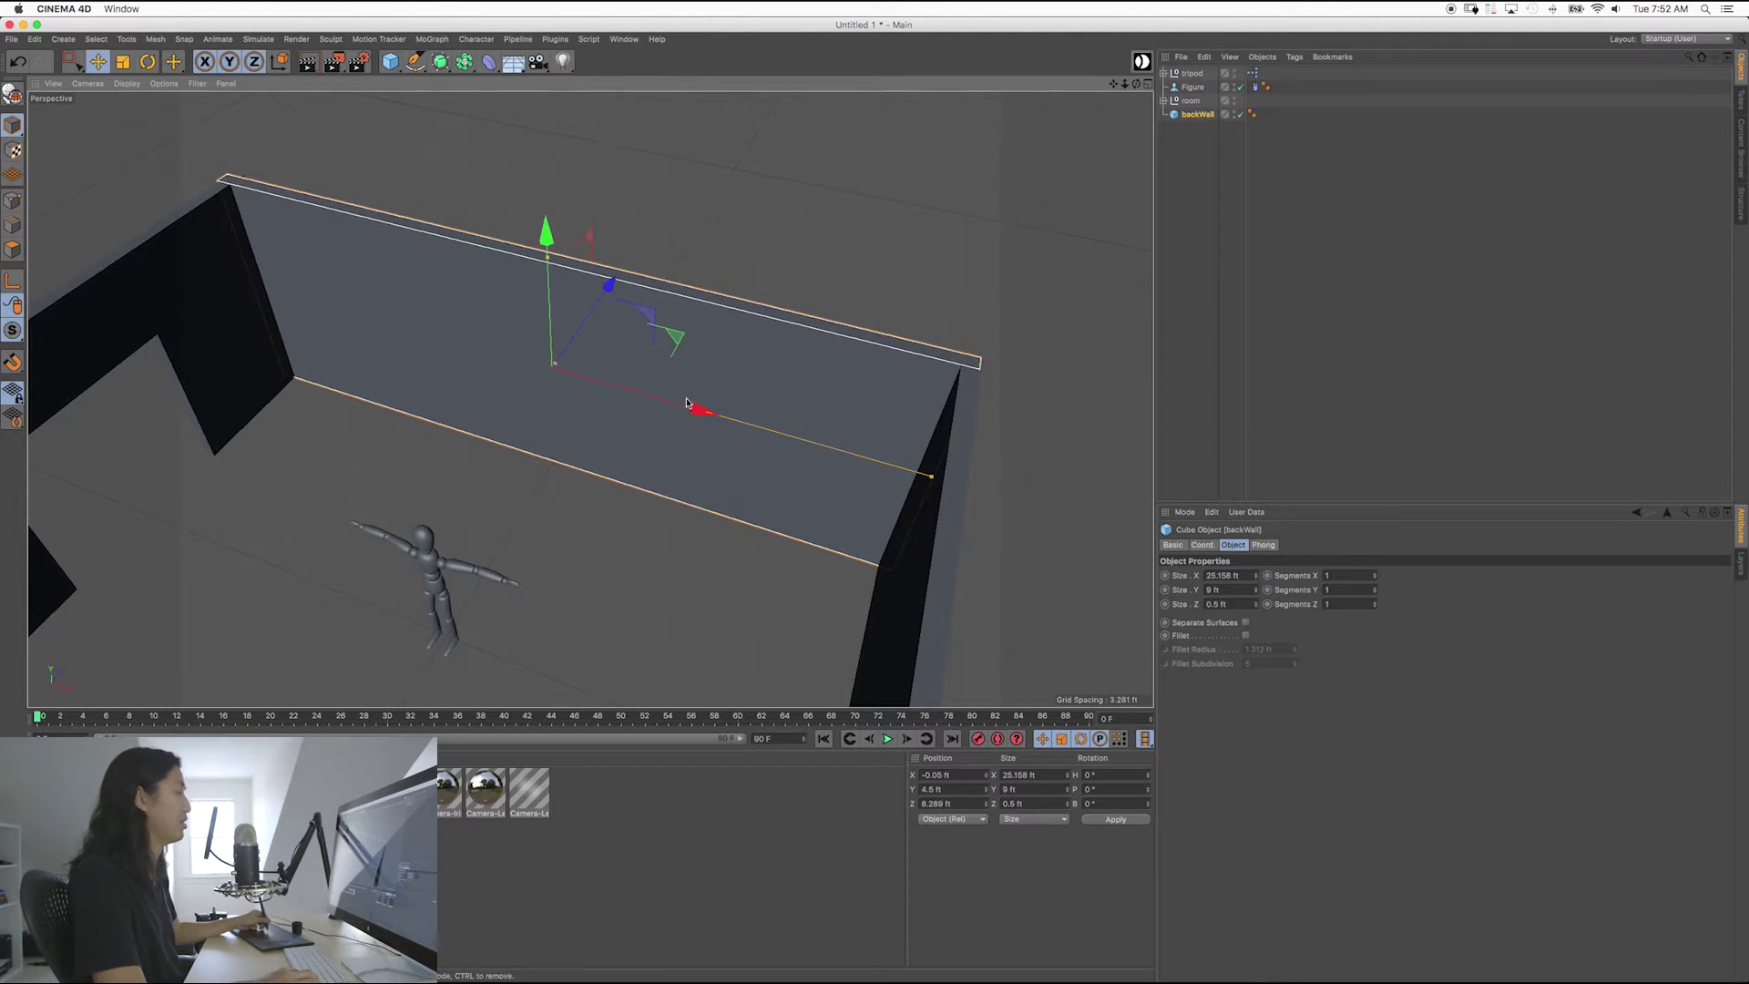
# Convert the parametric back wall into an editable polygon object.
pyautogui.keyDown('alt'); pyautogui.moveTo(687, 404); pyautogui.dragTo(614, 402); pyautogui.keyUp('alt')
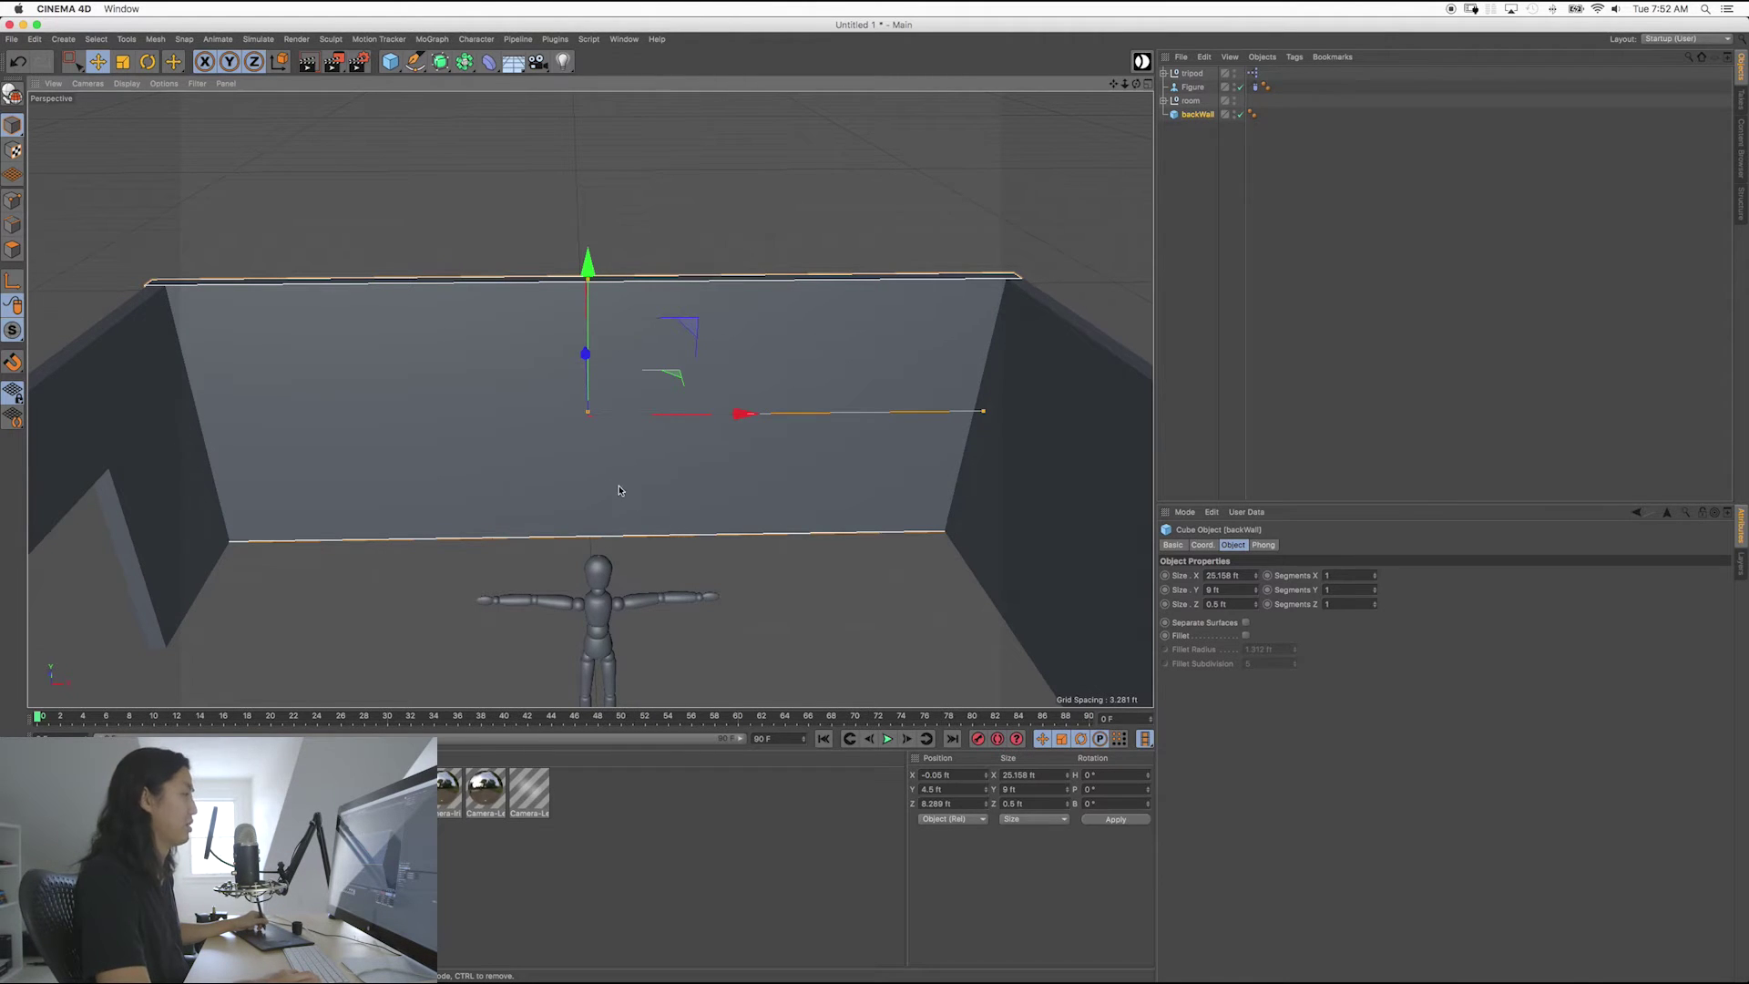
pyautogui.keyDown('alt'); pyautogui.moveTo(619, 490); pyautogui.dragTo(675, 435); pyautogui.keyUp('alt')
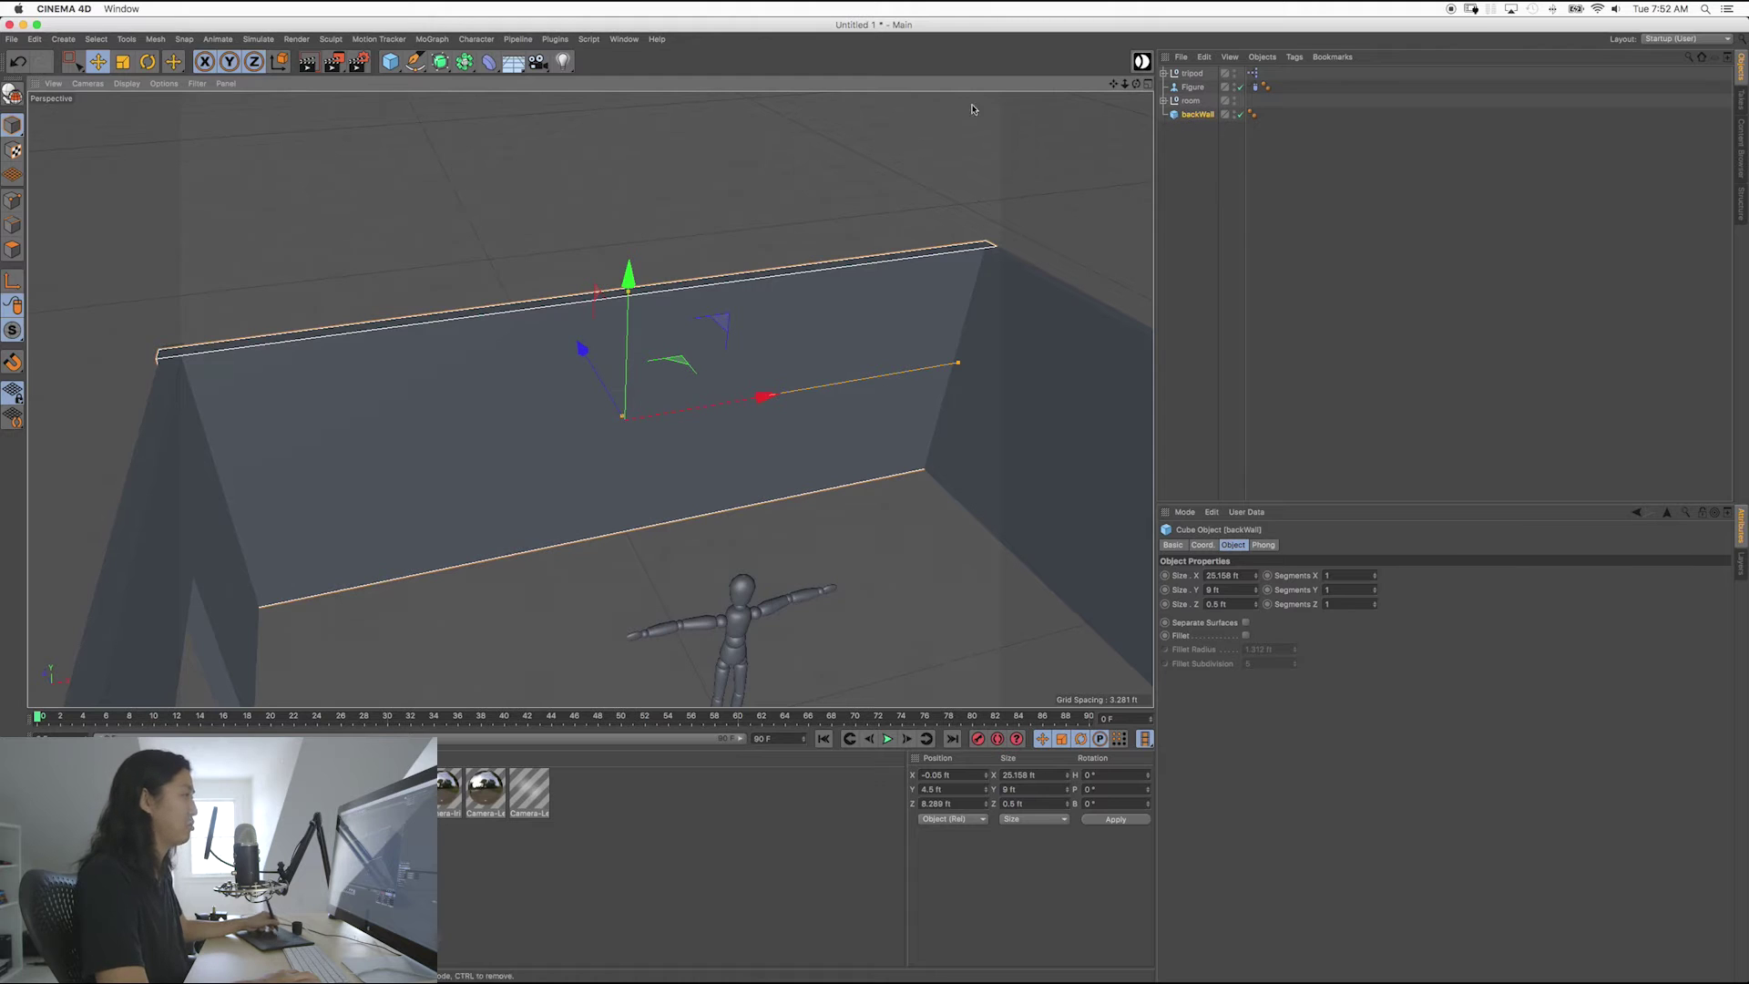
pyautogui.click(13, 95)
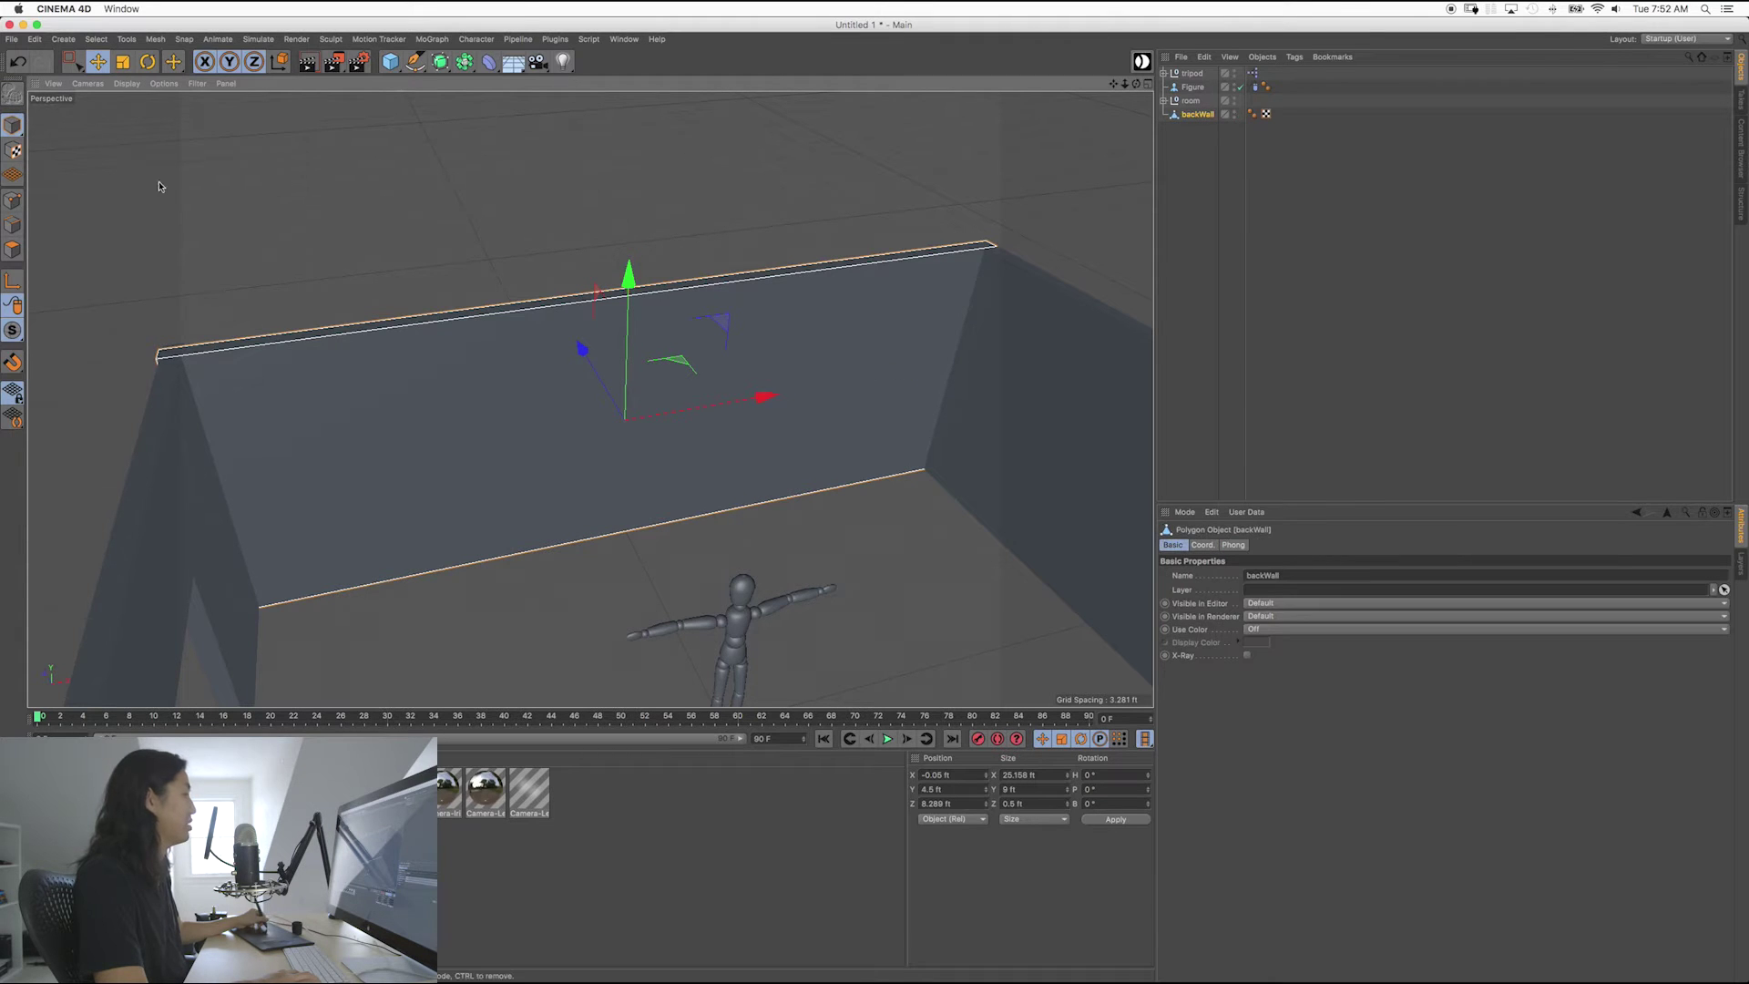
# Review the converted back wall's coordinate, Phong and basic properties.
pyautogui.keyDown('alt'); pyautogui.moveTo(632, 408); pyautogui.dragTo(614, 384, button='middle'); pyautogui.keyUp('alt')
pyautogui.keyDown('alt'); pyautogui.moveTo(664, 418); pyautogui.dragTo(720, 418); pyautogui.keyUp('alt')
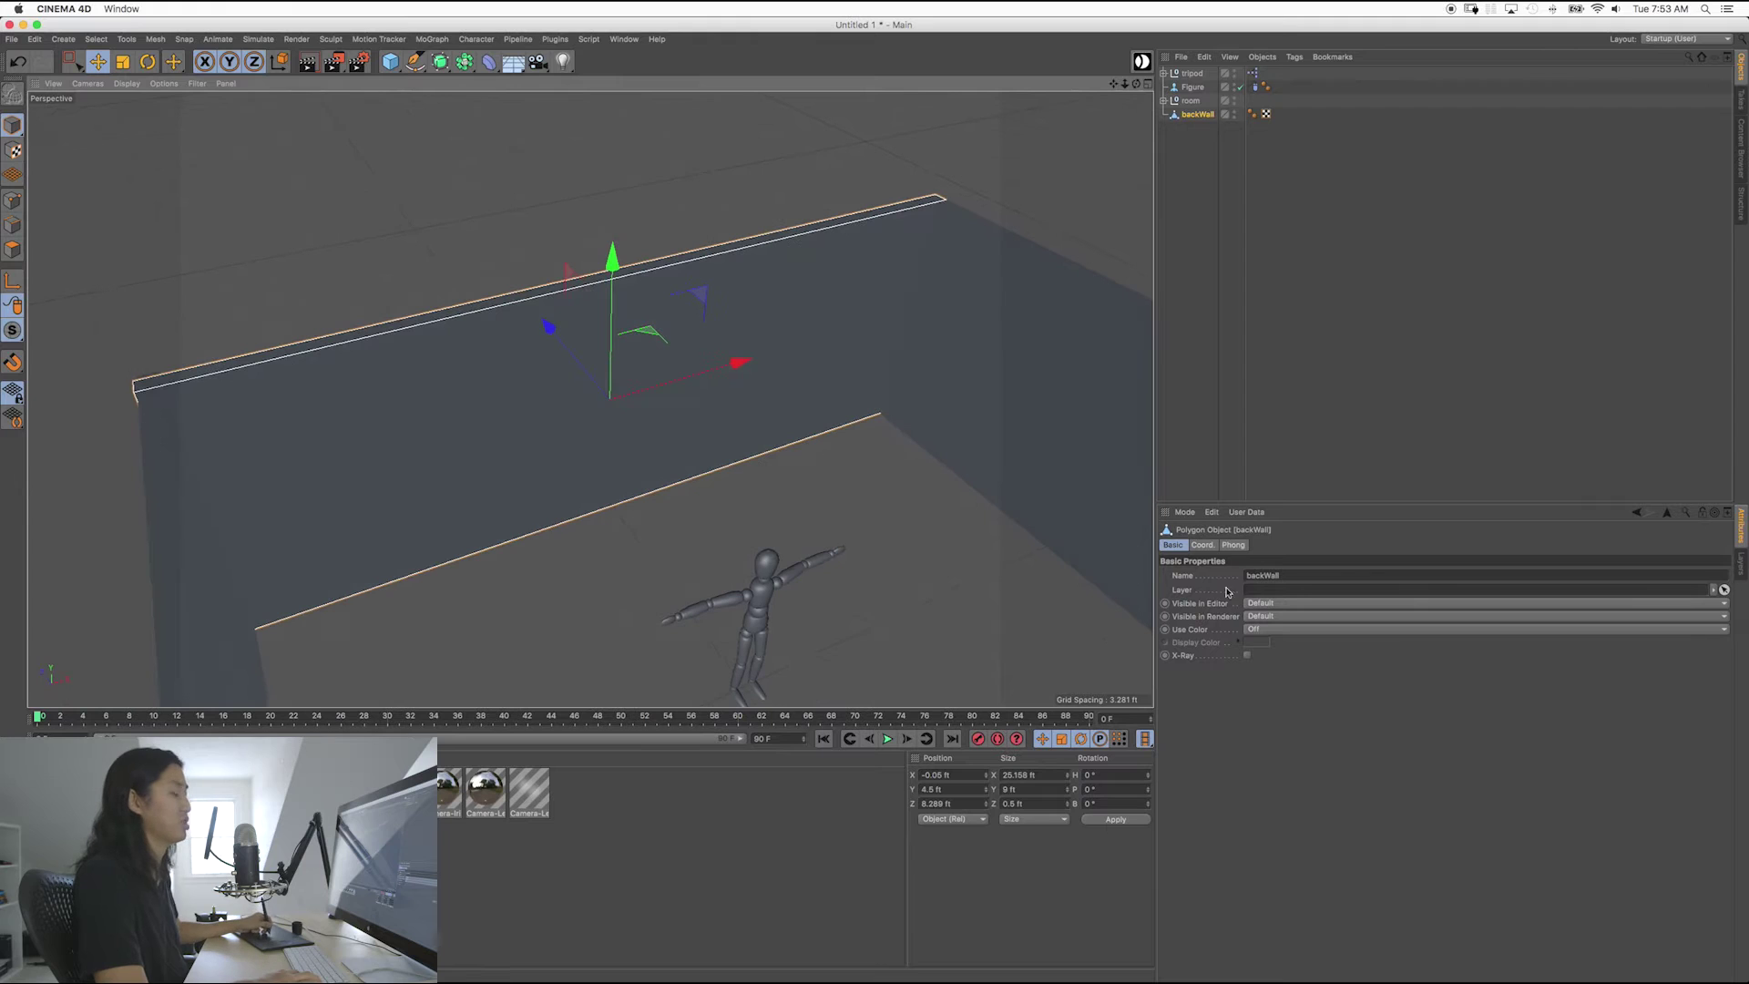
pyautogui.click(1202, 545)
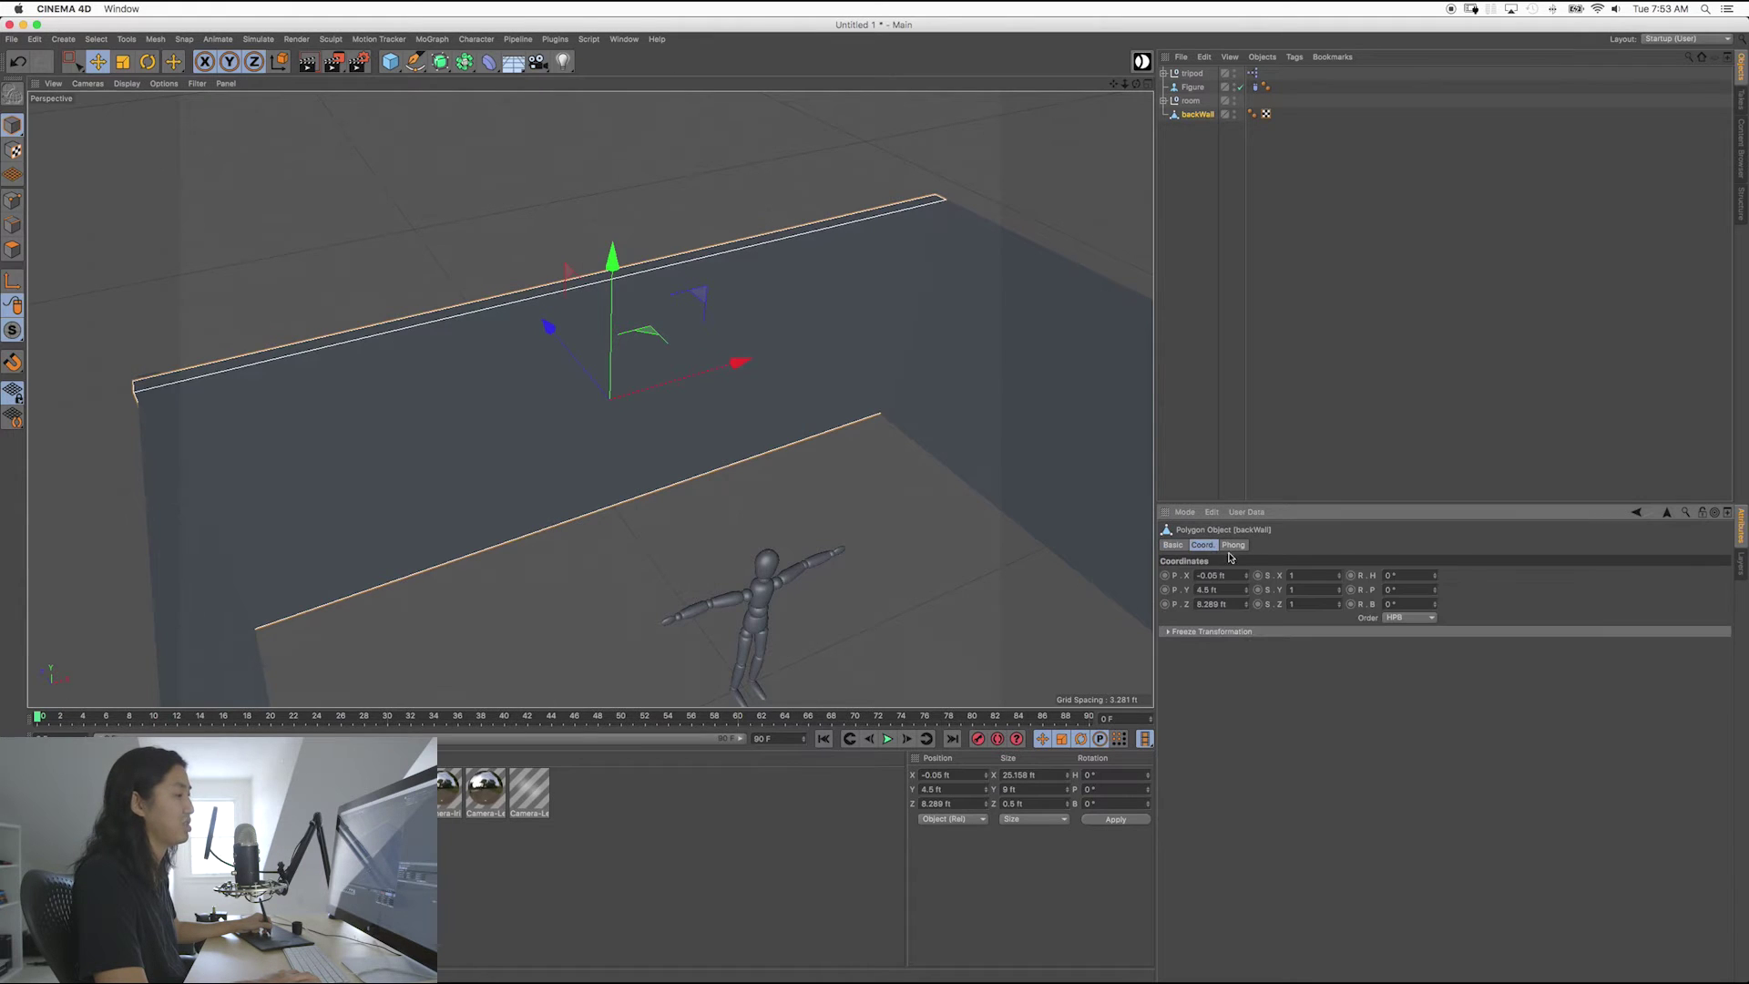
pyautogui.click(1232, 545)
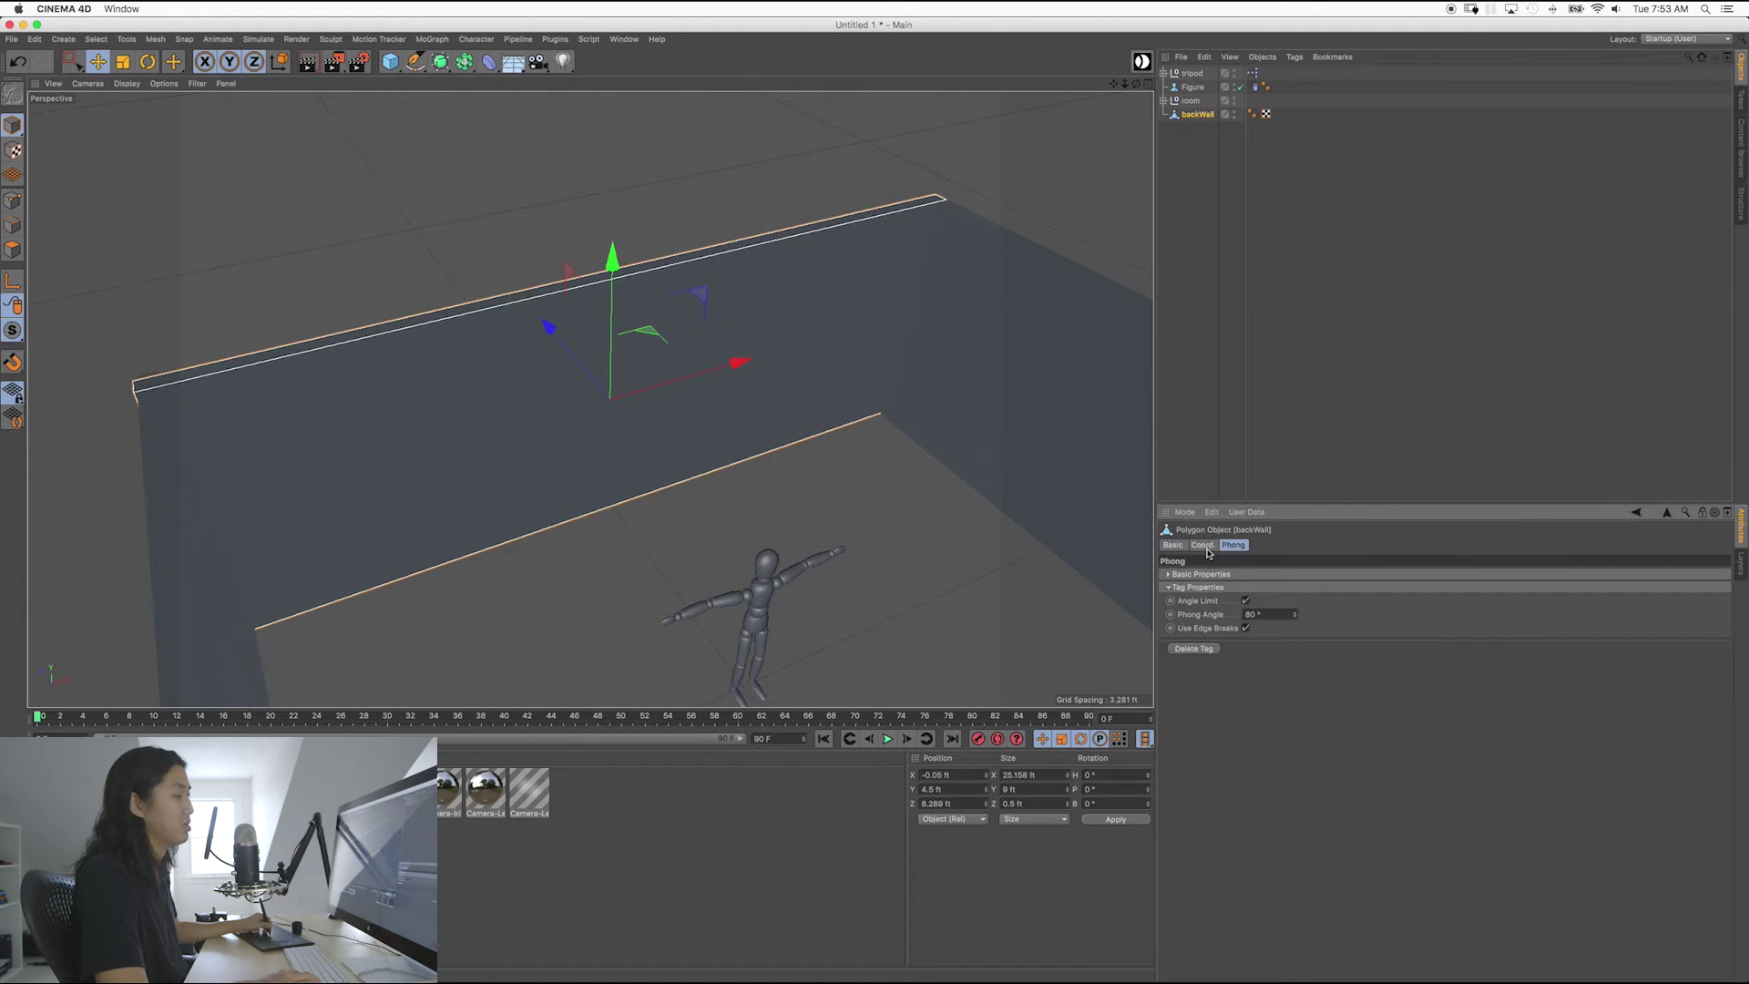
pyautogui.click(1173, 544)
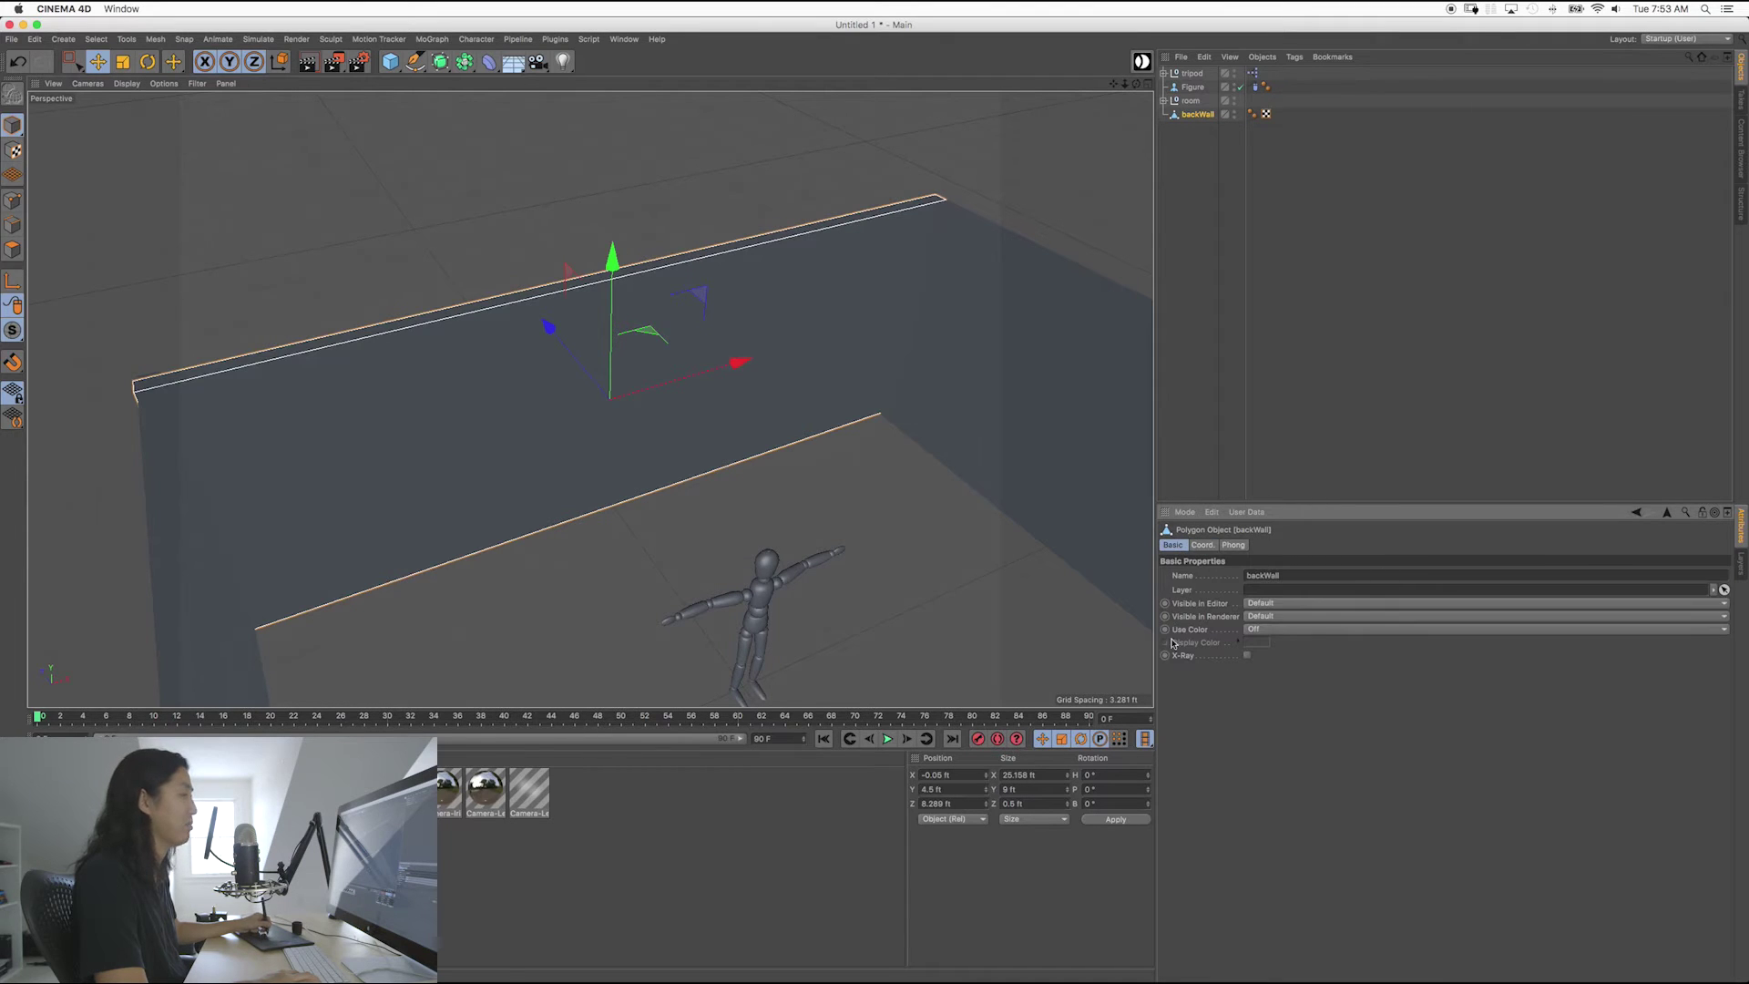
pyautogui.keyDown('alt'); pyautogui.moveTo(851, 471); pyautogui.dragTo(865, 457, button='middle'); pyautogui.keyUp('alt')
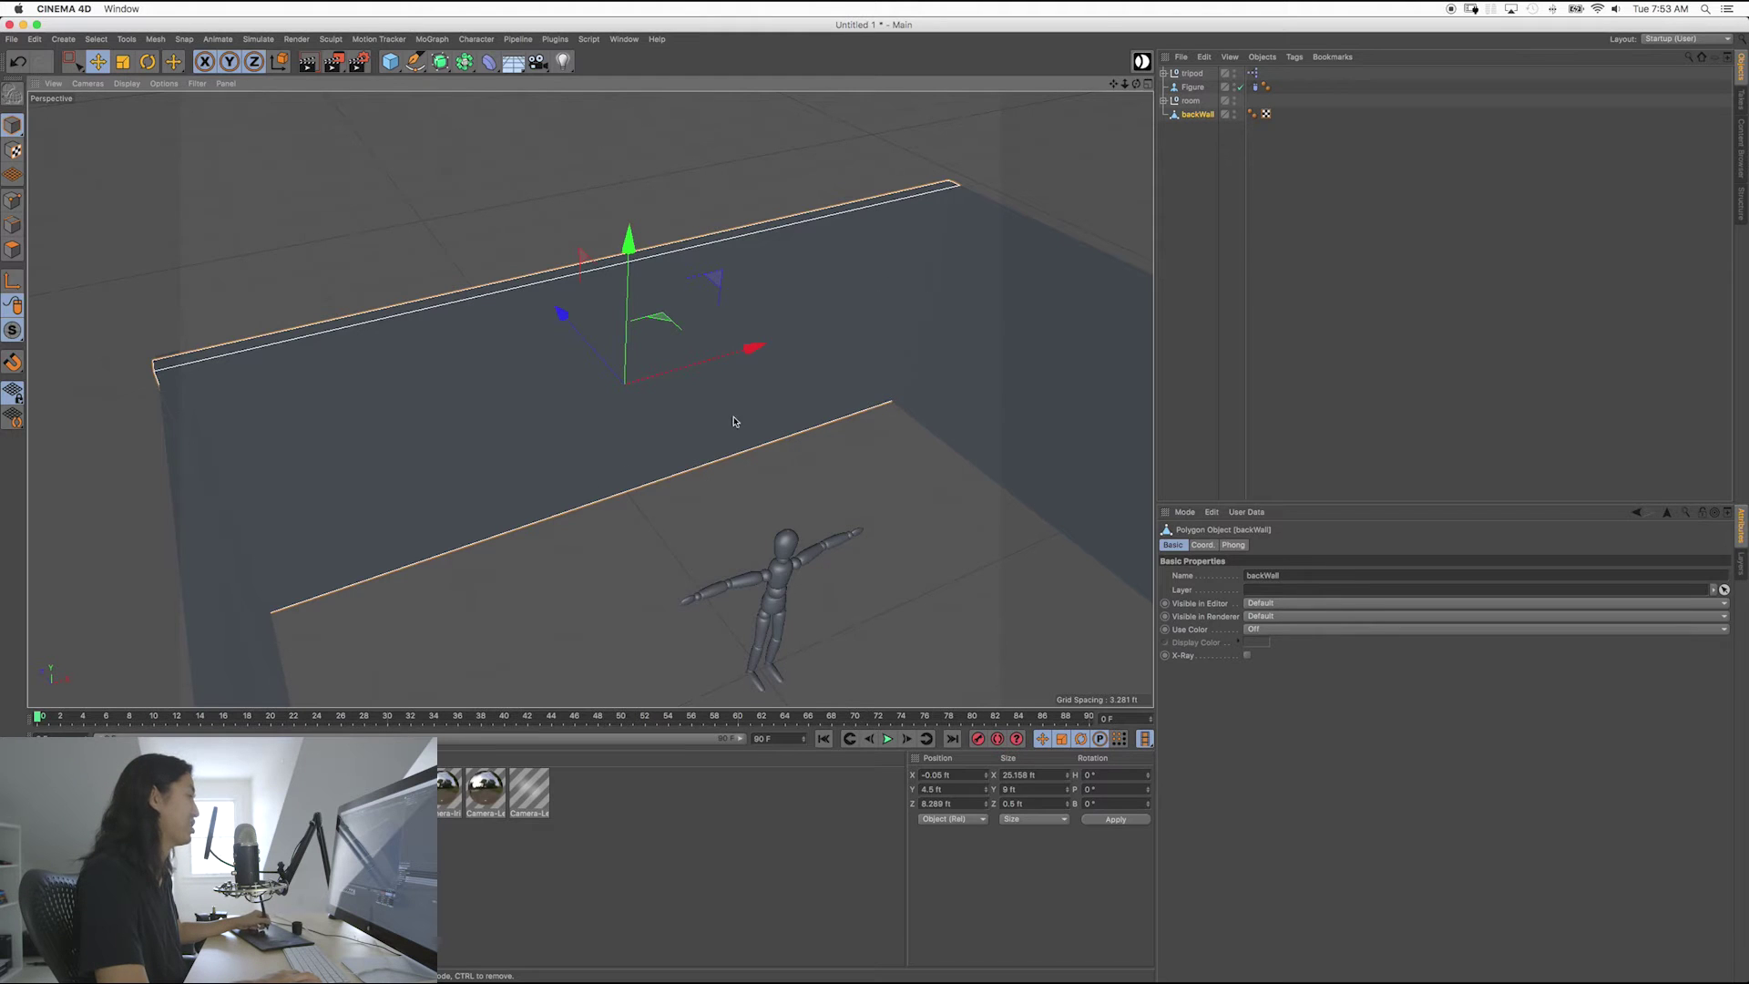
pyautogui.keyDown('alt'); pyautogui.moveTo(717, 408); pyautogui.dragTo(707, 320); pyautogui.keyUp('alt')
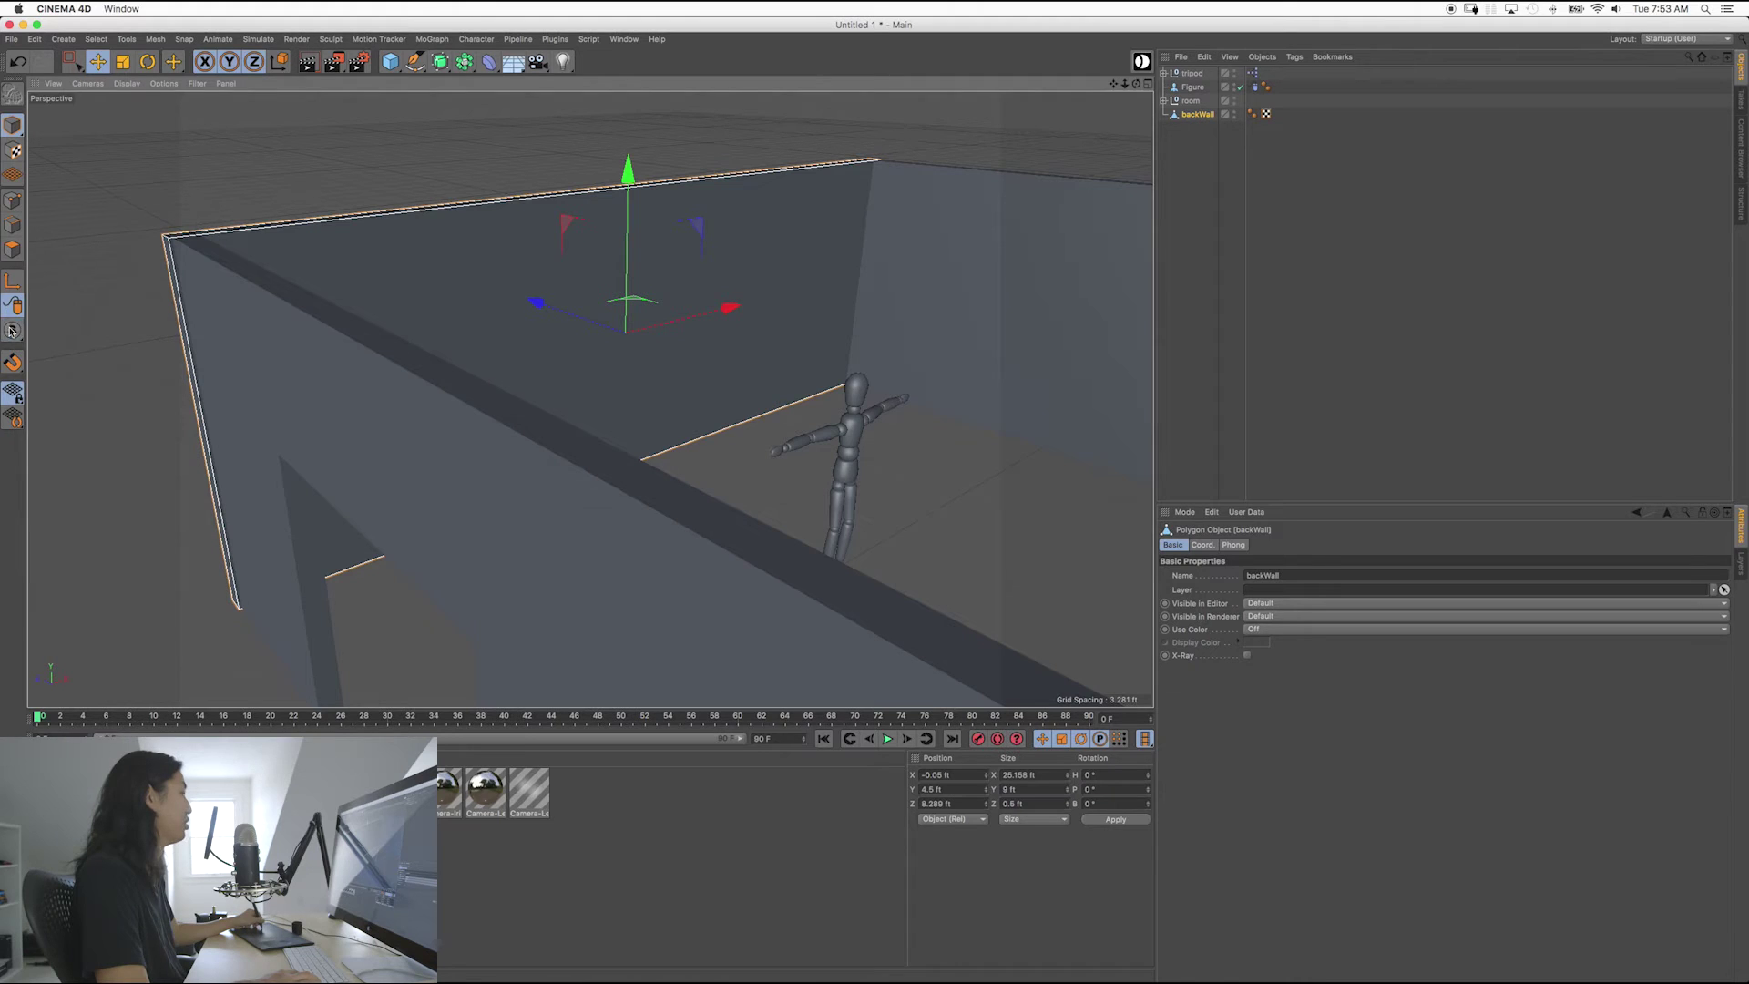
# Isolate the back wall with Viewport Solo and restore the full scene.
pyautogui.moveTo(11, 330); pyautogui.dragTo(96, 377)
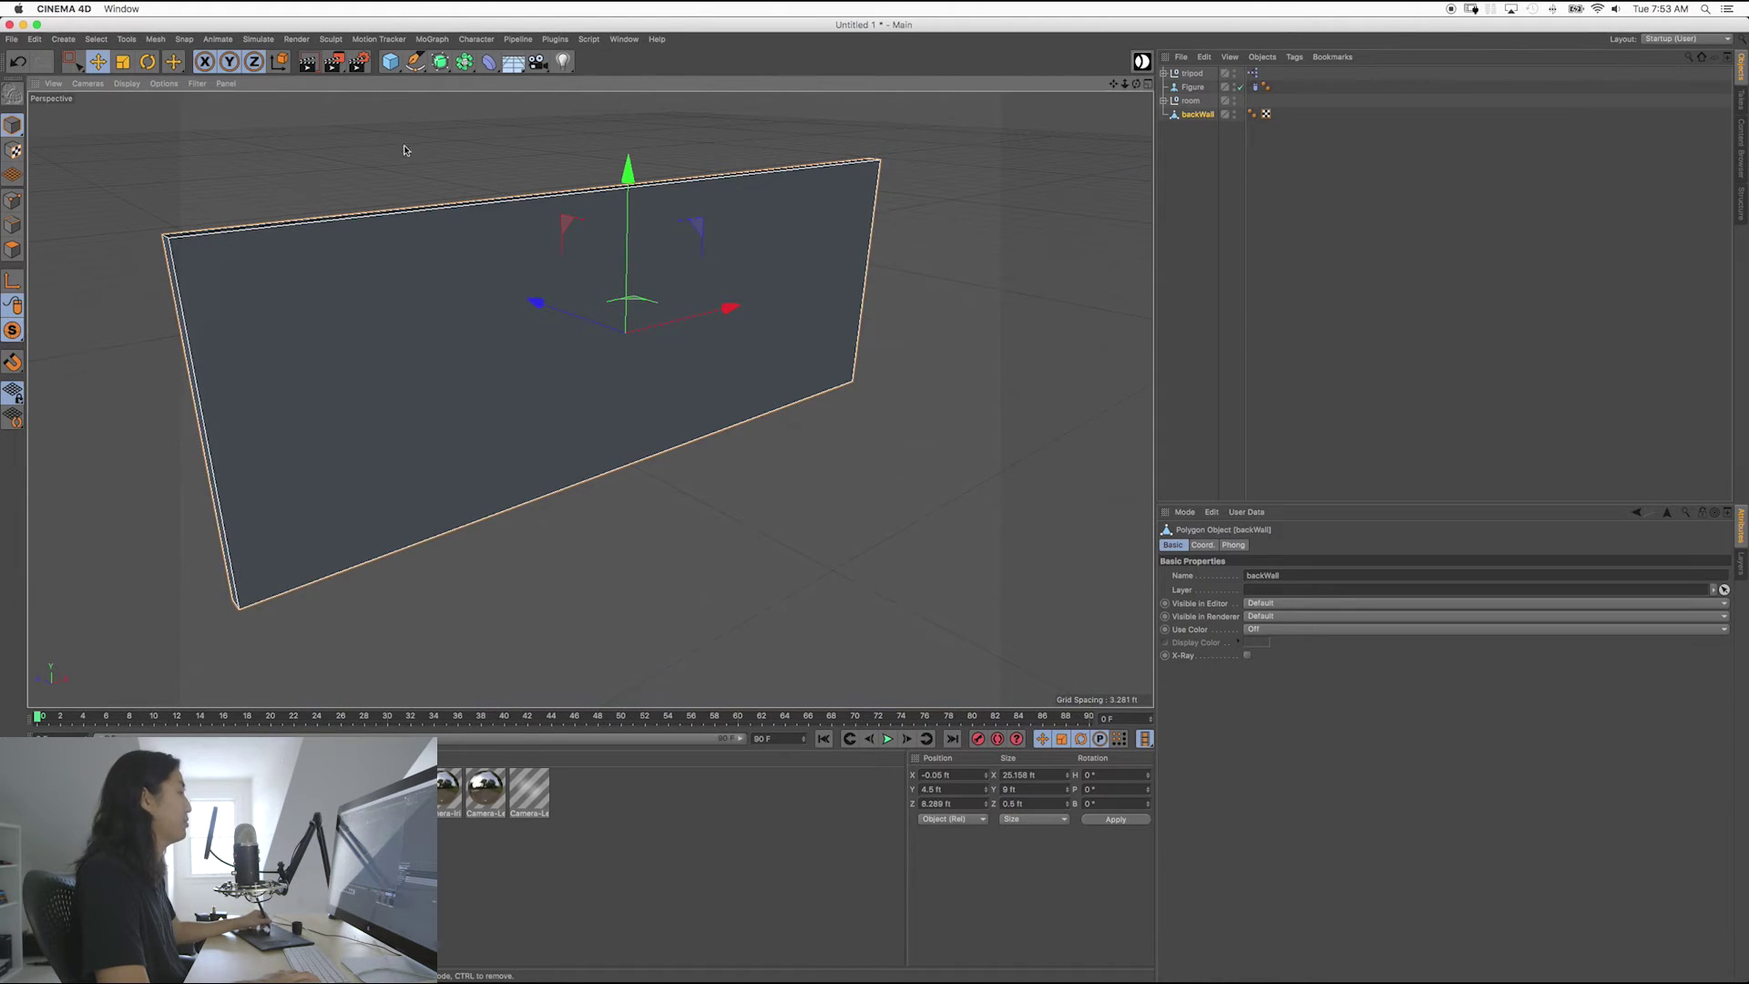
pyautogui.click(419, 171)
pyautogui.moveTo(10, 328); pyautogui.dragTo(103, 346)
pyautogui.keyDown('alt'); pyautogui.moveTo(537, 364); pyautogui.dragTo(508, 398); pyautogui.keyUp('alt')
pyautogui.click(182, 388)
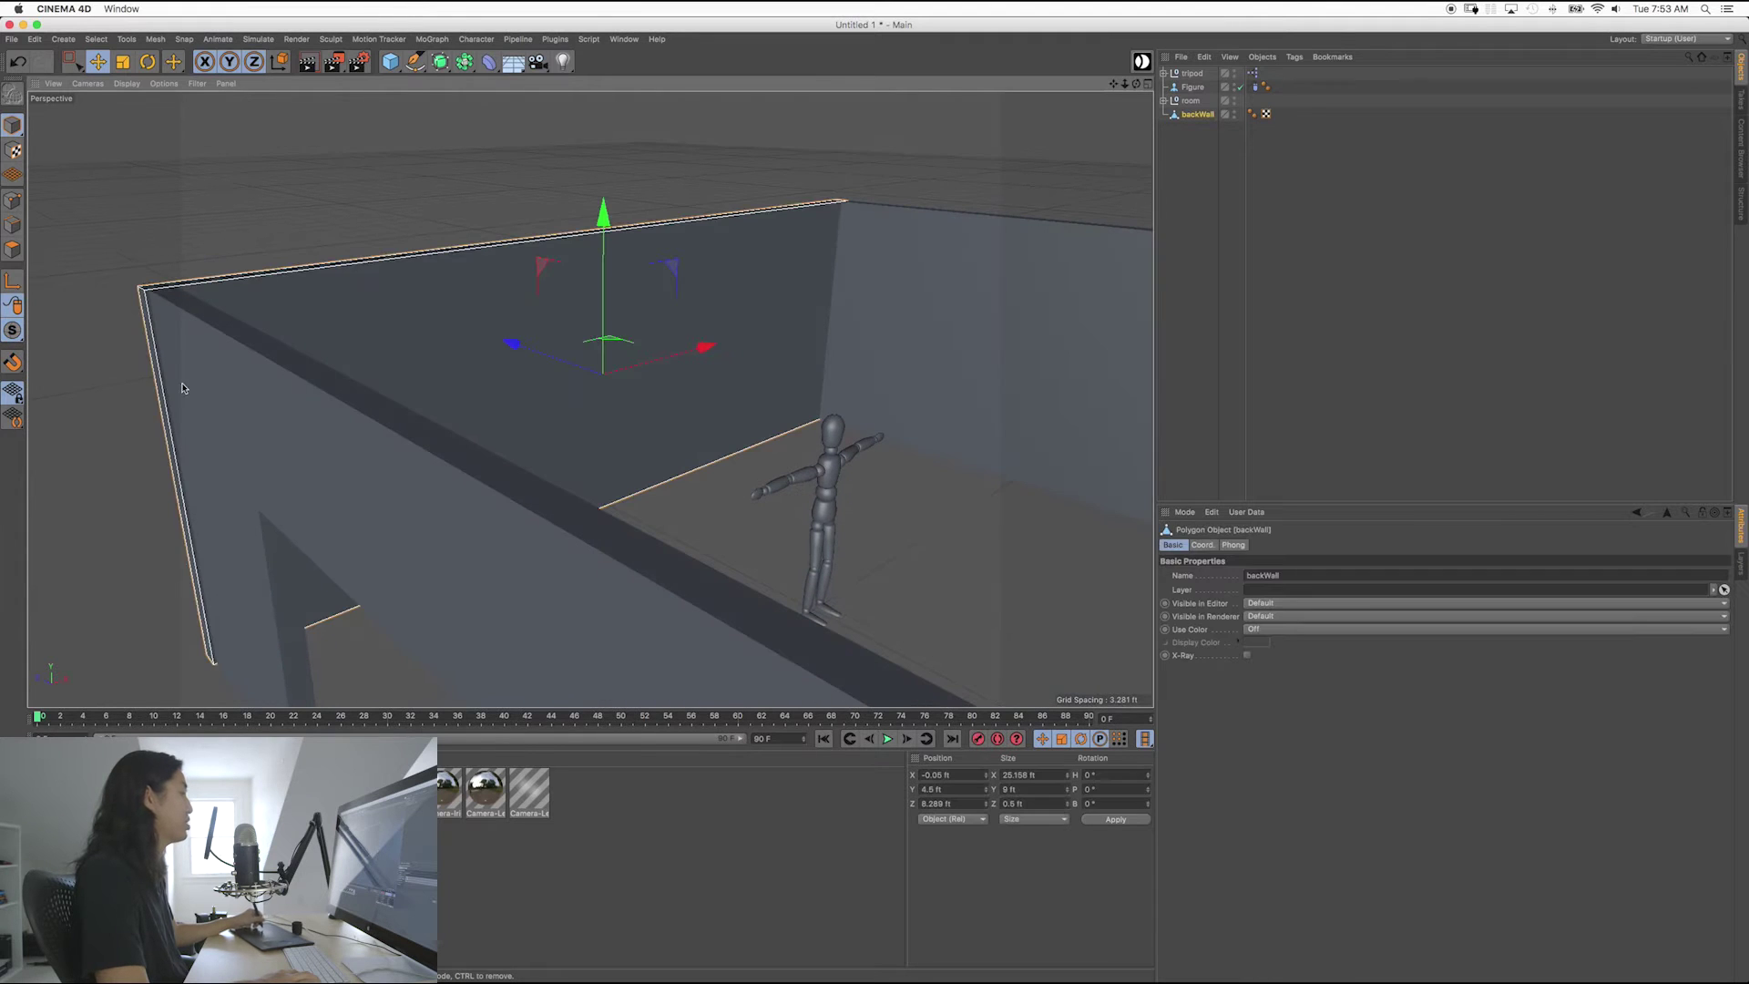
# Show only the back wall in the viewport using Viewport Solo.
pyautogui.moveTo(13, 334); pyautogui.dragTo(100, 372)
pyautogui.keyDown('alt'); pyautogui.moveTo(324, 394); pyautogui.dragTo(428, 364); pyautogui.keyUp('alt')
pyautogui.click(363, 284)
pyautogui.moveTo(362, 286)
pyautogui.keyDown('alt'); pyautogui.mouseDown()
pyautogui.moveTo(589, 337)
pyautogui.moveTo(750, 347)
pyautogui.moveTo(480, 331)
pyautogui.moveTo(515, 370)
pyautogui.moveTo(601, 367)
pyautogui.moveTo(384, 285)
pyautogui.mouseUp(); pyautogui.keyUp('alt')
pyautogui.click(495, 350)
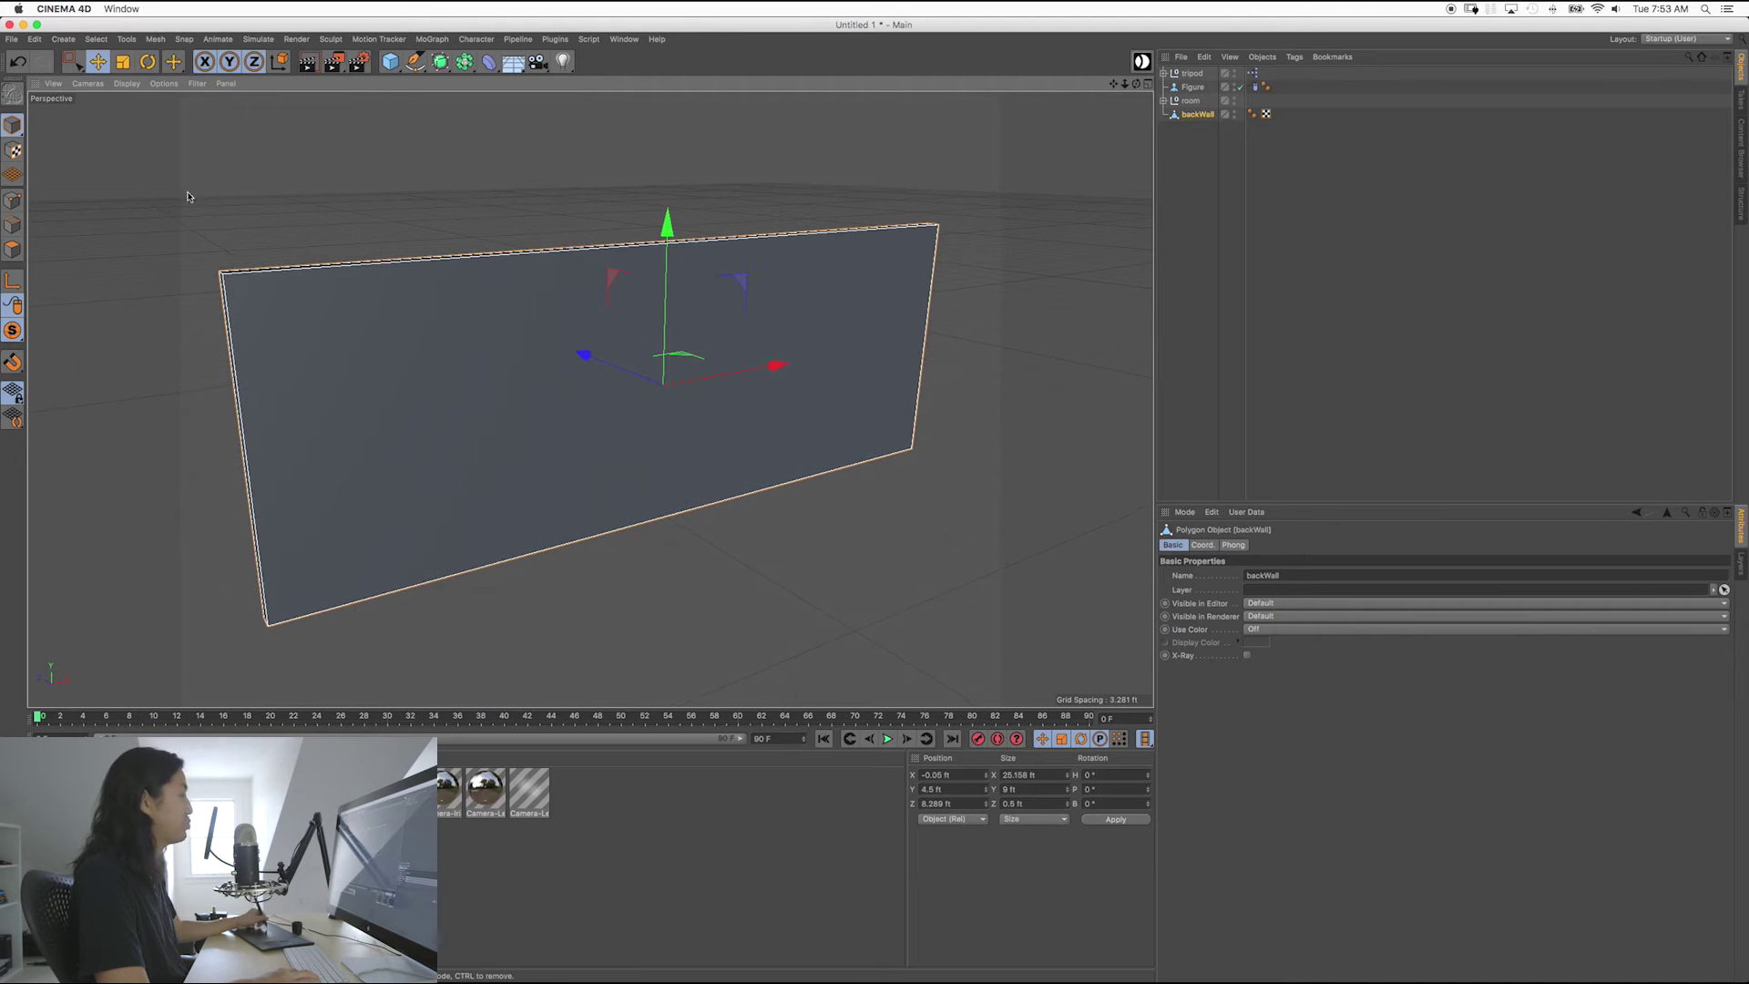
pyautogui.keyDown('alt'); pyautogui.moveTo(486, 338); pyautogui.dragTo(496, 304, button='middle'); pyautogui.keyUp('alt')
pyautogui.keyDown('alt'); pyautogui.moveTo(496, 304); pyautogui.dragTo(523, 363); pyautogui.keyUp('alt')
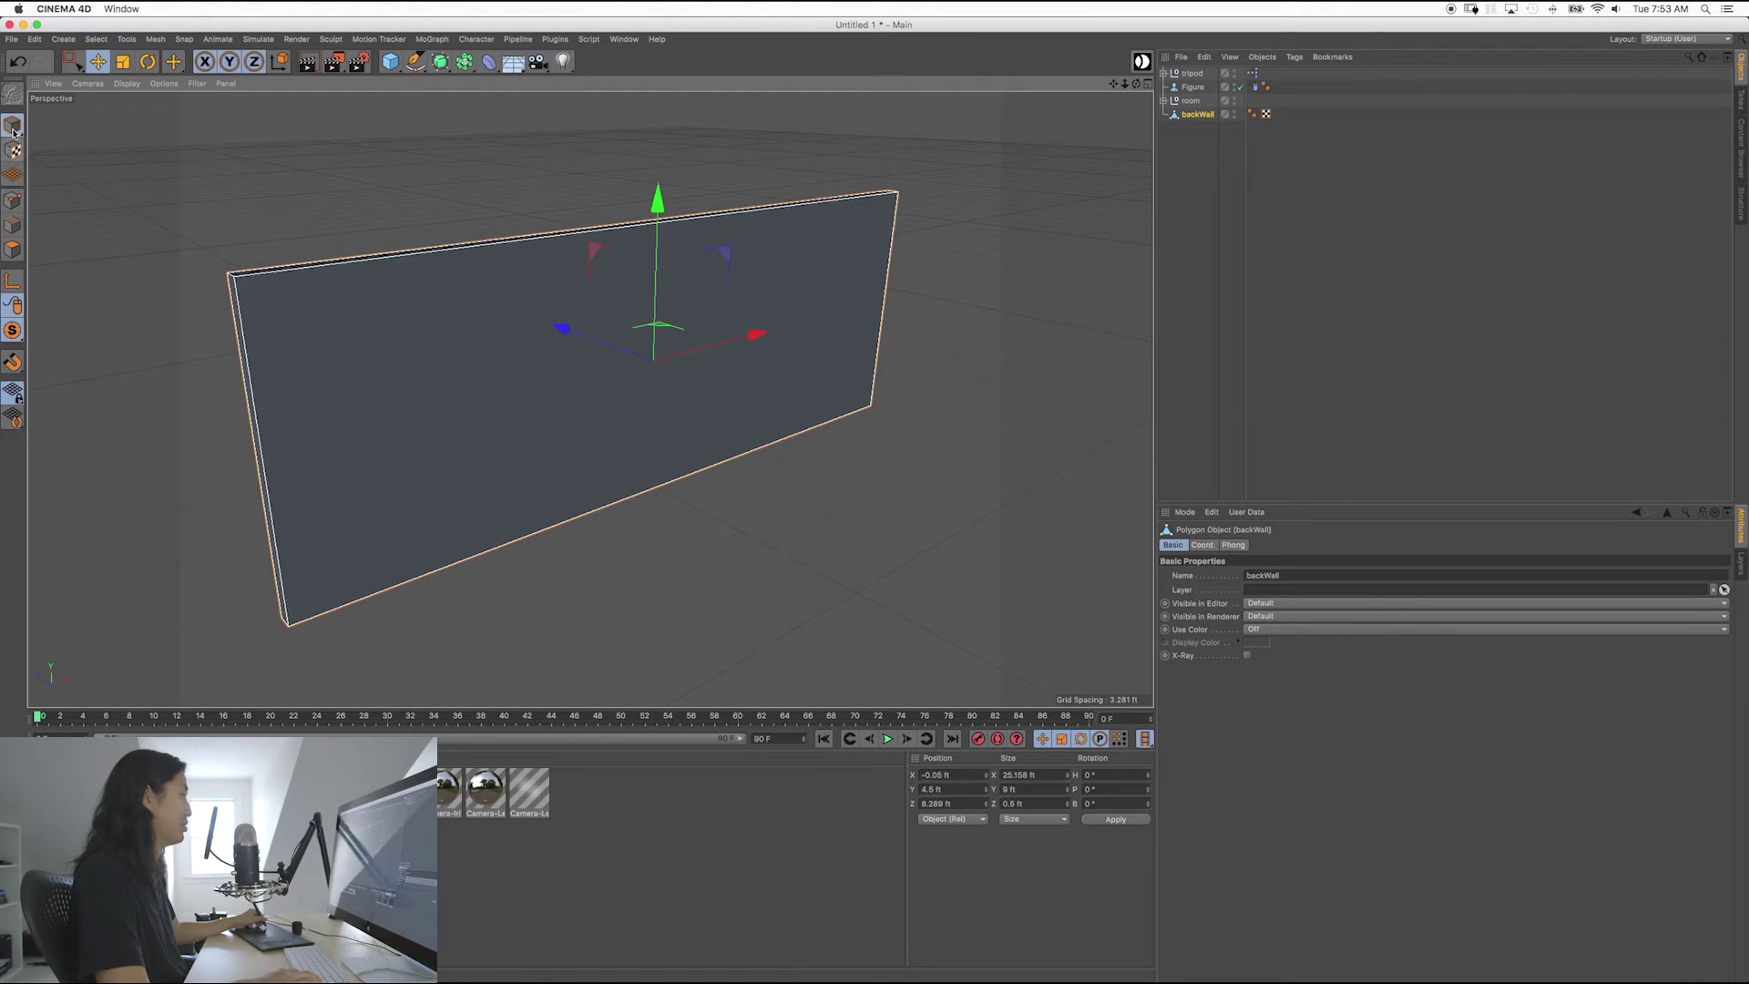
# In point mode, rectangle-select the upper corner points at one end of the wall, try moving them, and undo the move.
pyautogui.click(12, 201)
pyautogui.keyDown('alt'); pyautogui.moveTo(217, 282); pyautogui.dragTo(364, 385); pyautogui.keyUp('alt')
pyautogui.click(73, 62)
pyautogui.moveTo(387, 139); pyautogui.dragTo(460, 103)
pyautogui.press('super+z')
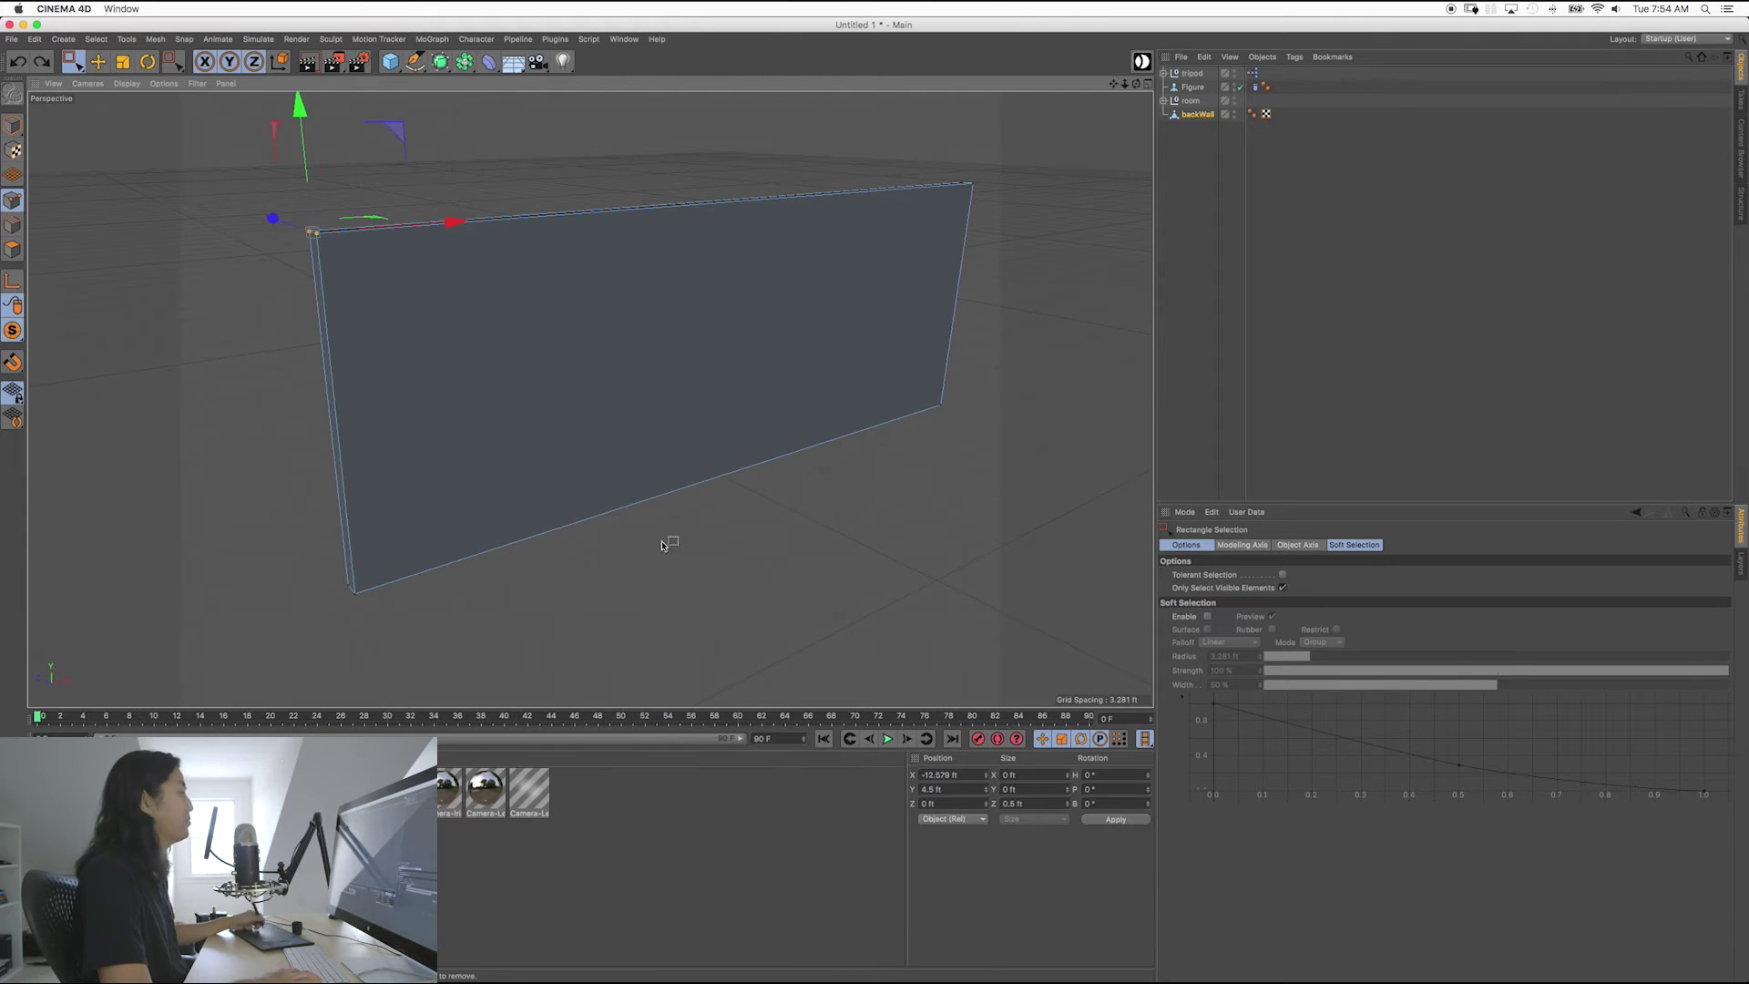
# In edge mode, select the short upper edge at one end of the wall, try moving it, and undo the move.
pyautogui.click(12, 225)
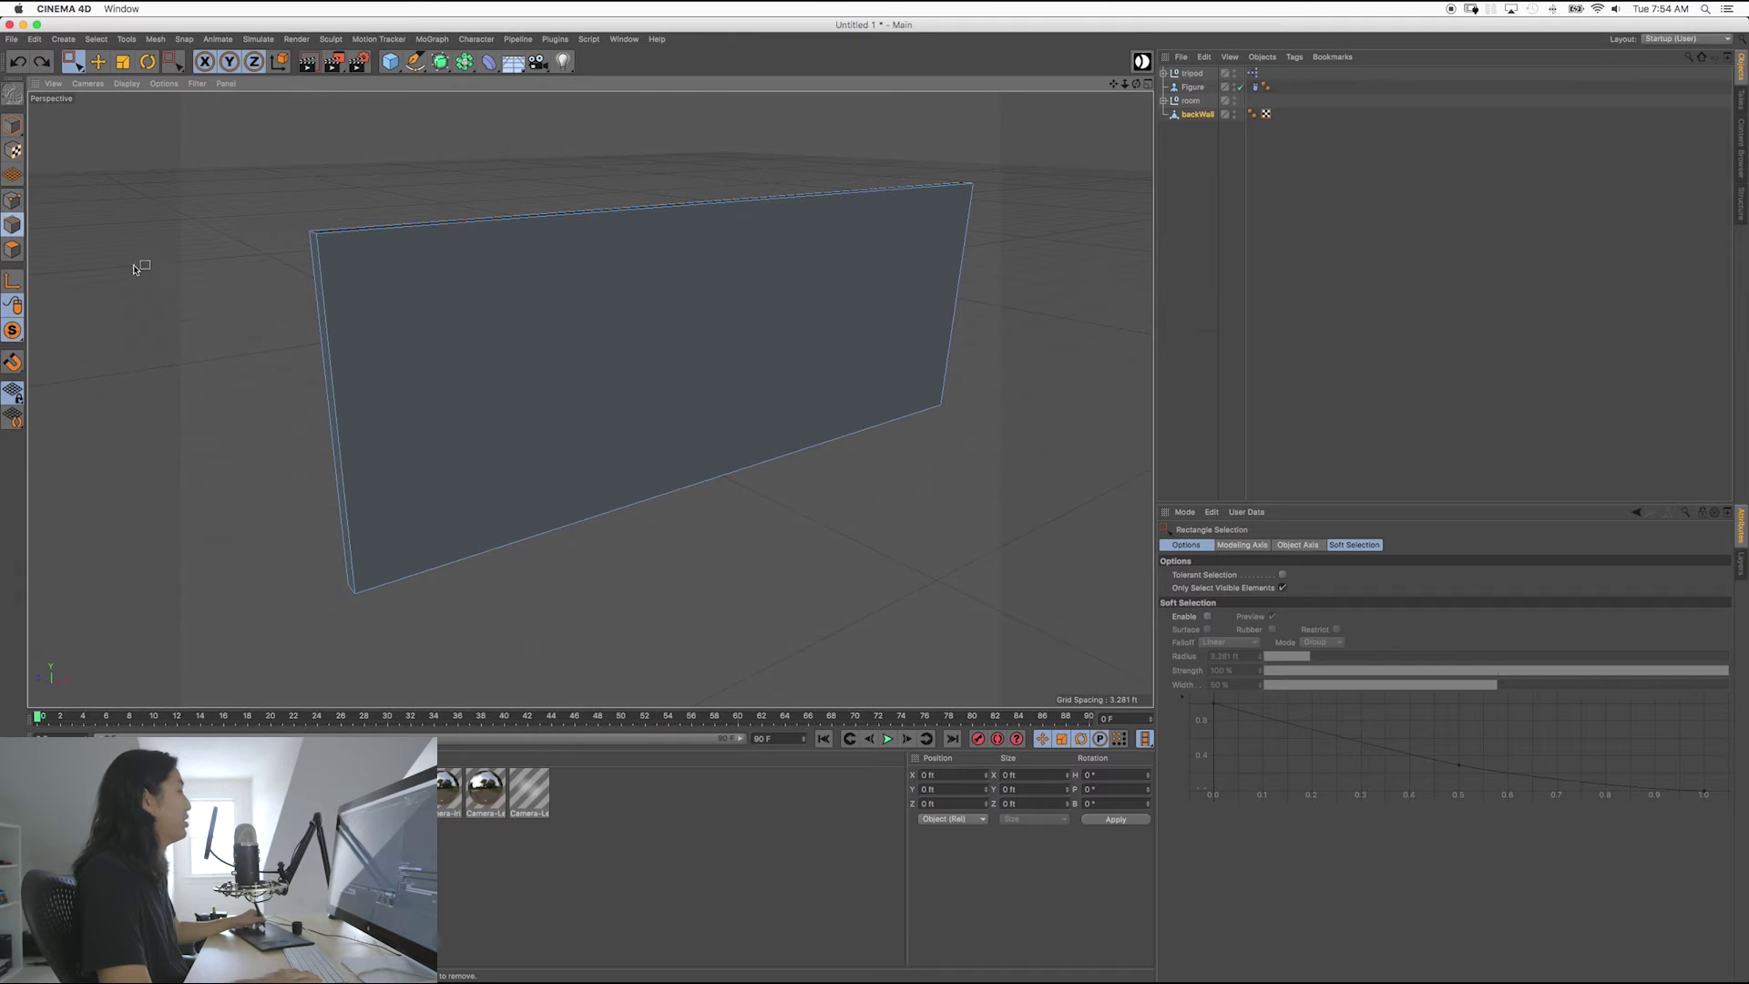
pyautogui.moveTo(490, 235)
pyautogui.keyDown('alt'); pyautogui.mouseDown()
pyautogui.moveTo(559, 269)
pyautogui.moveTo(585, 315)
pyautogui.moveTo(587, 298)
pyautogui.mouseUp(); pyautogui.keyUp('alt')
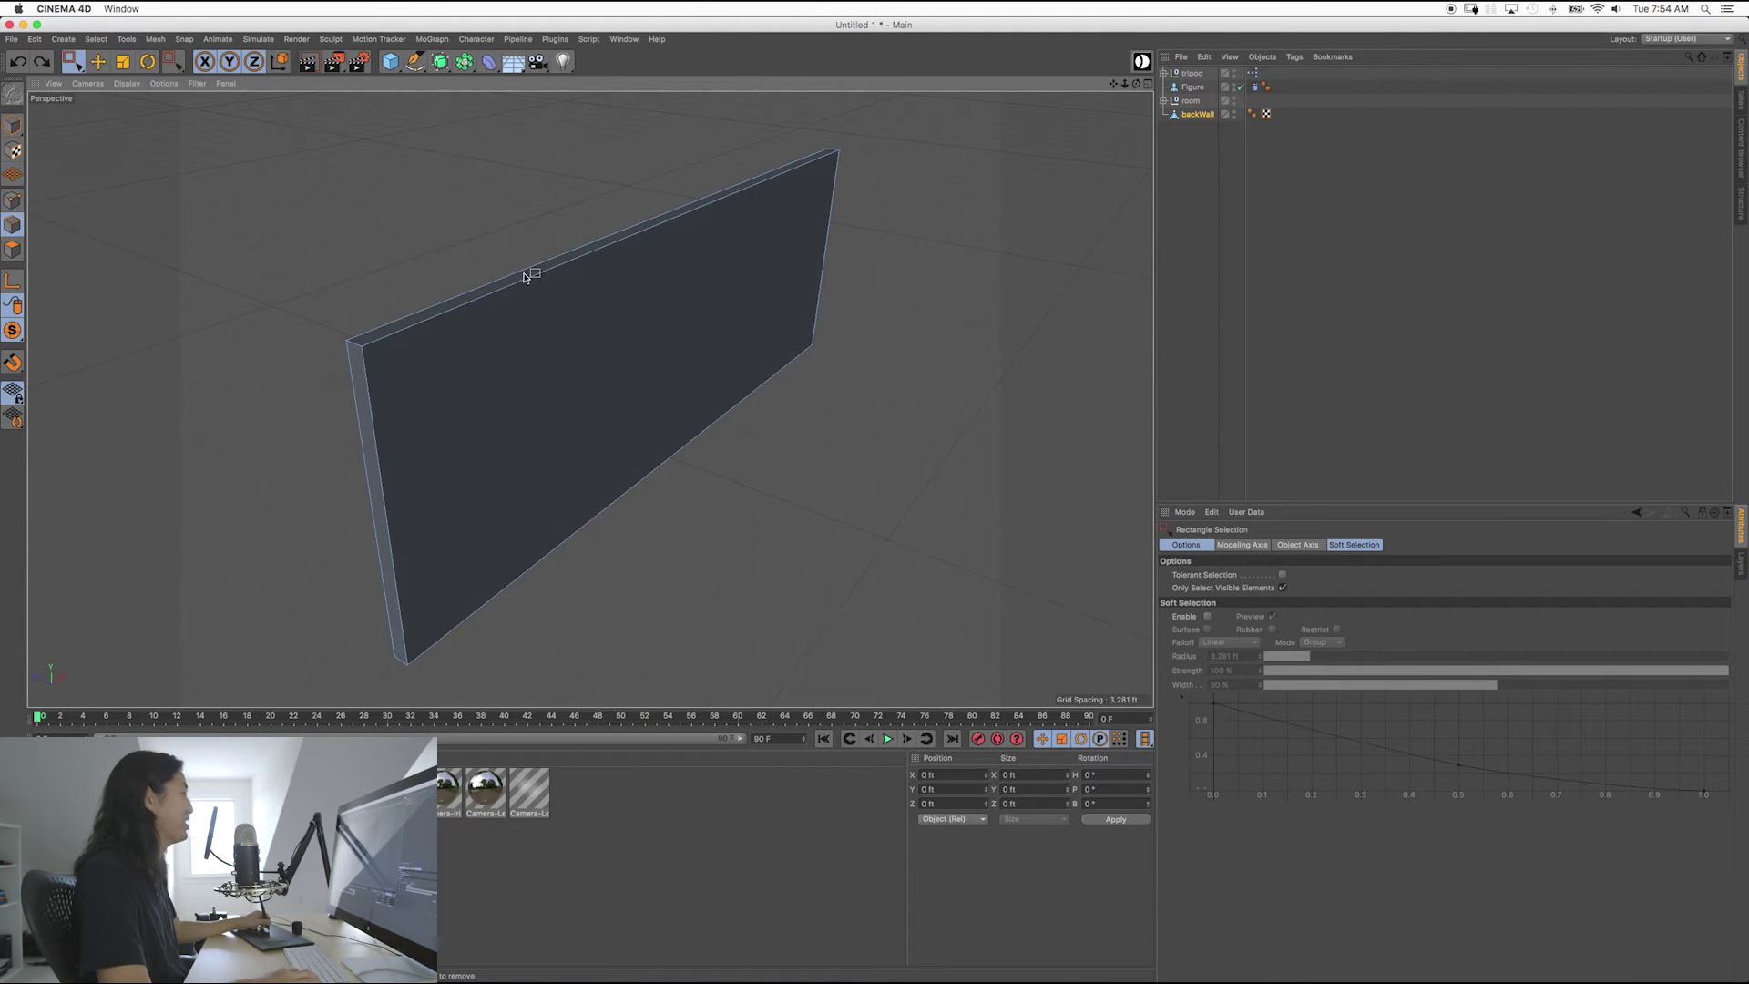
pyautogui.click(525, 275)
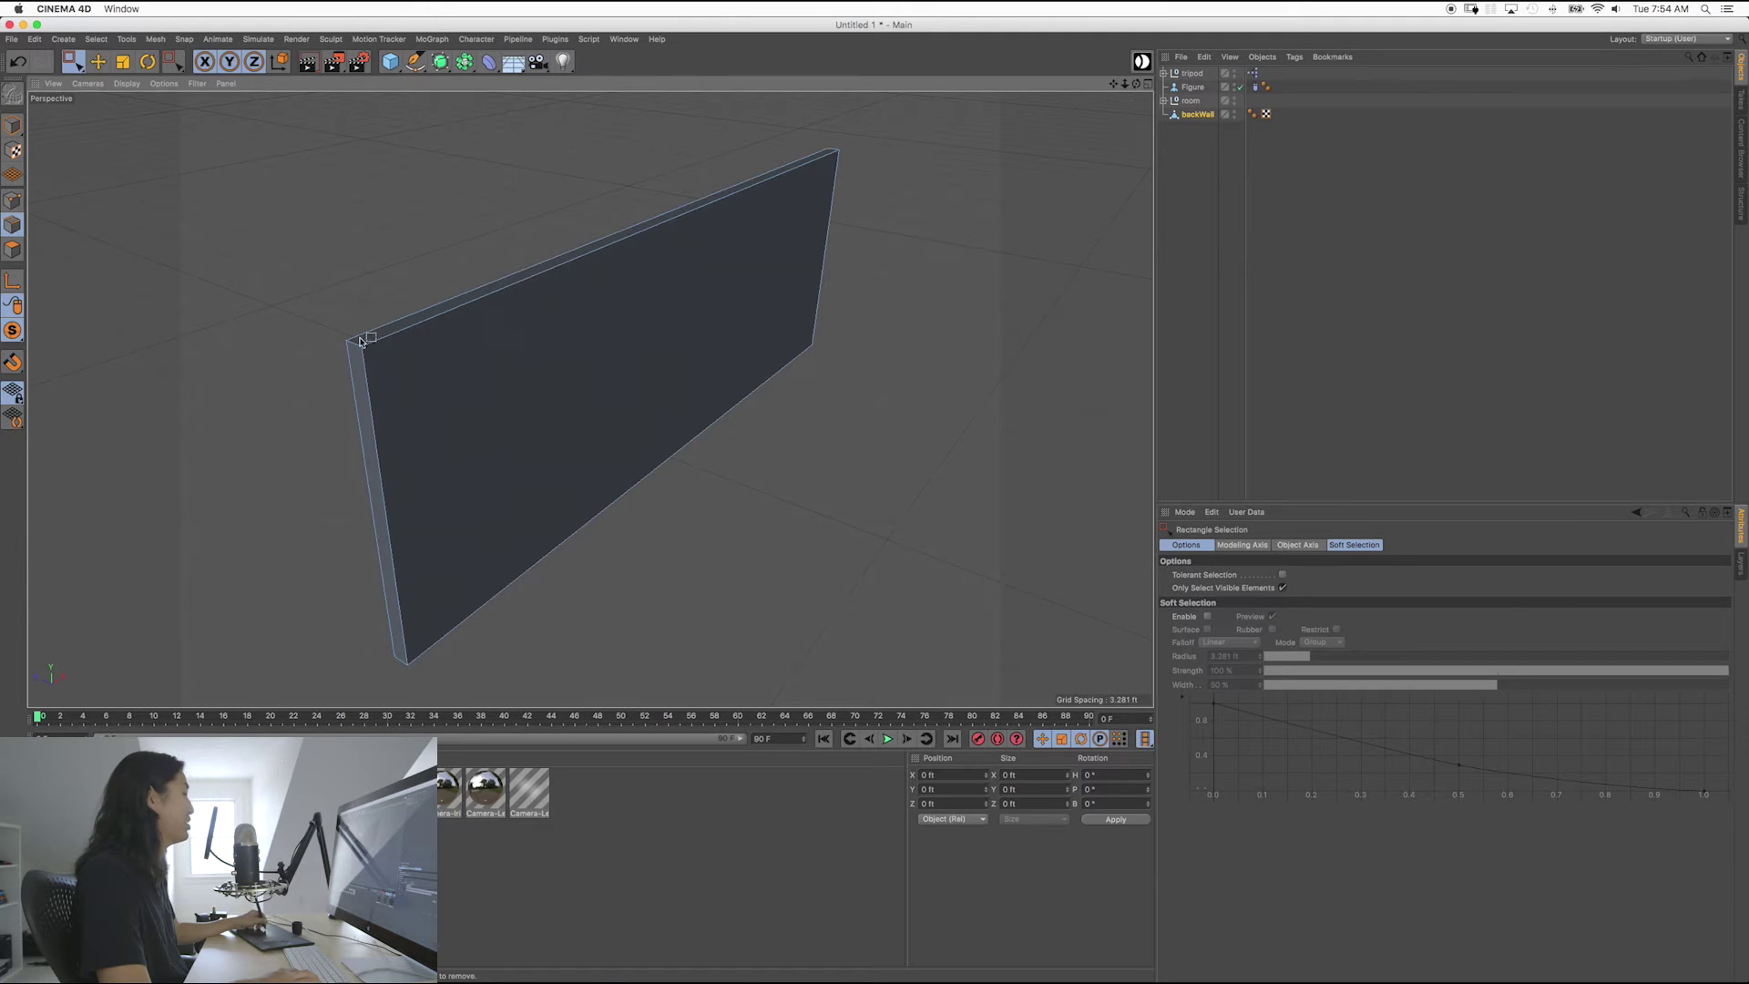
pyautogui.moveTo(324, 313); pyautogui.dragTo(324, 358)
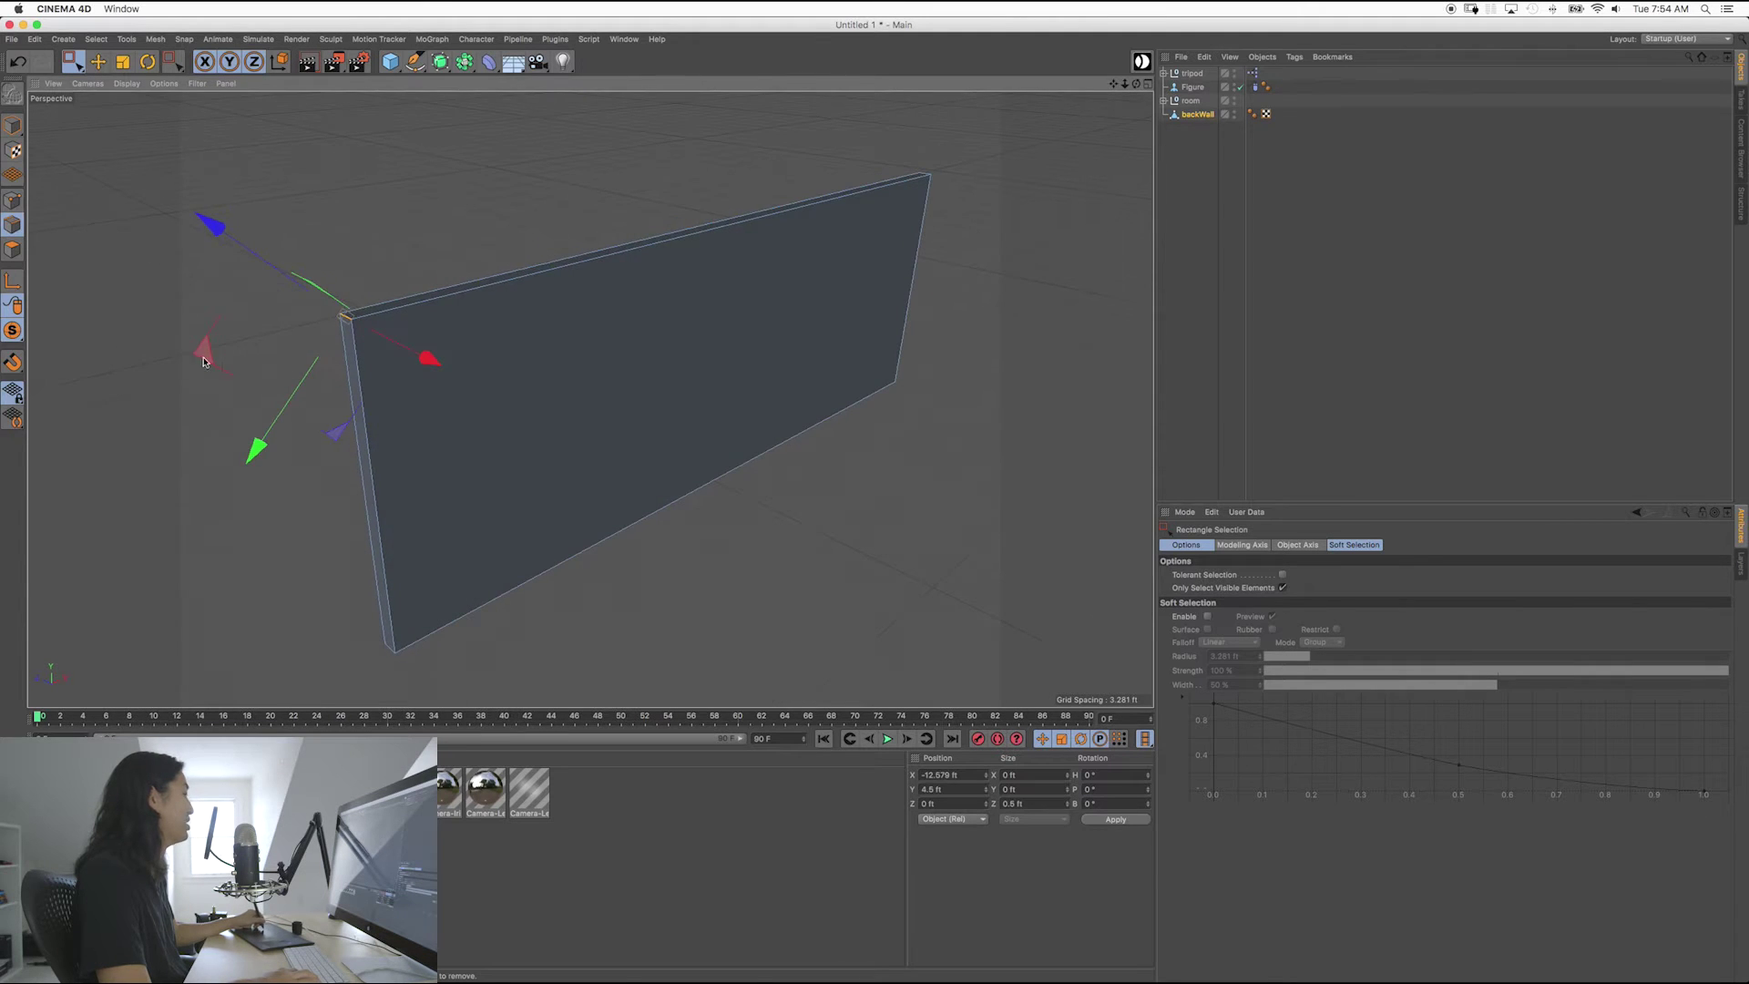
pyautogui.moveTo(204, 362); pyautogui.dragTo(333, 266)
pyautogui.press('super+z')
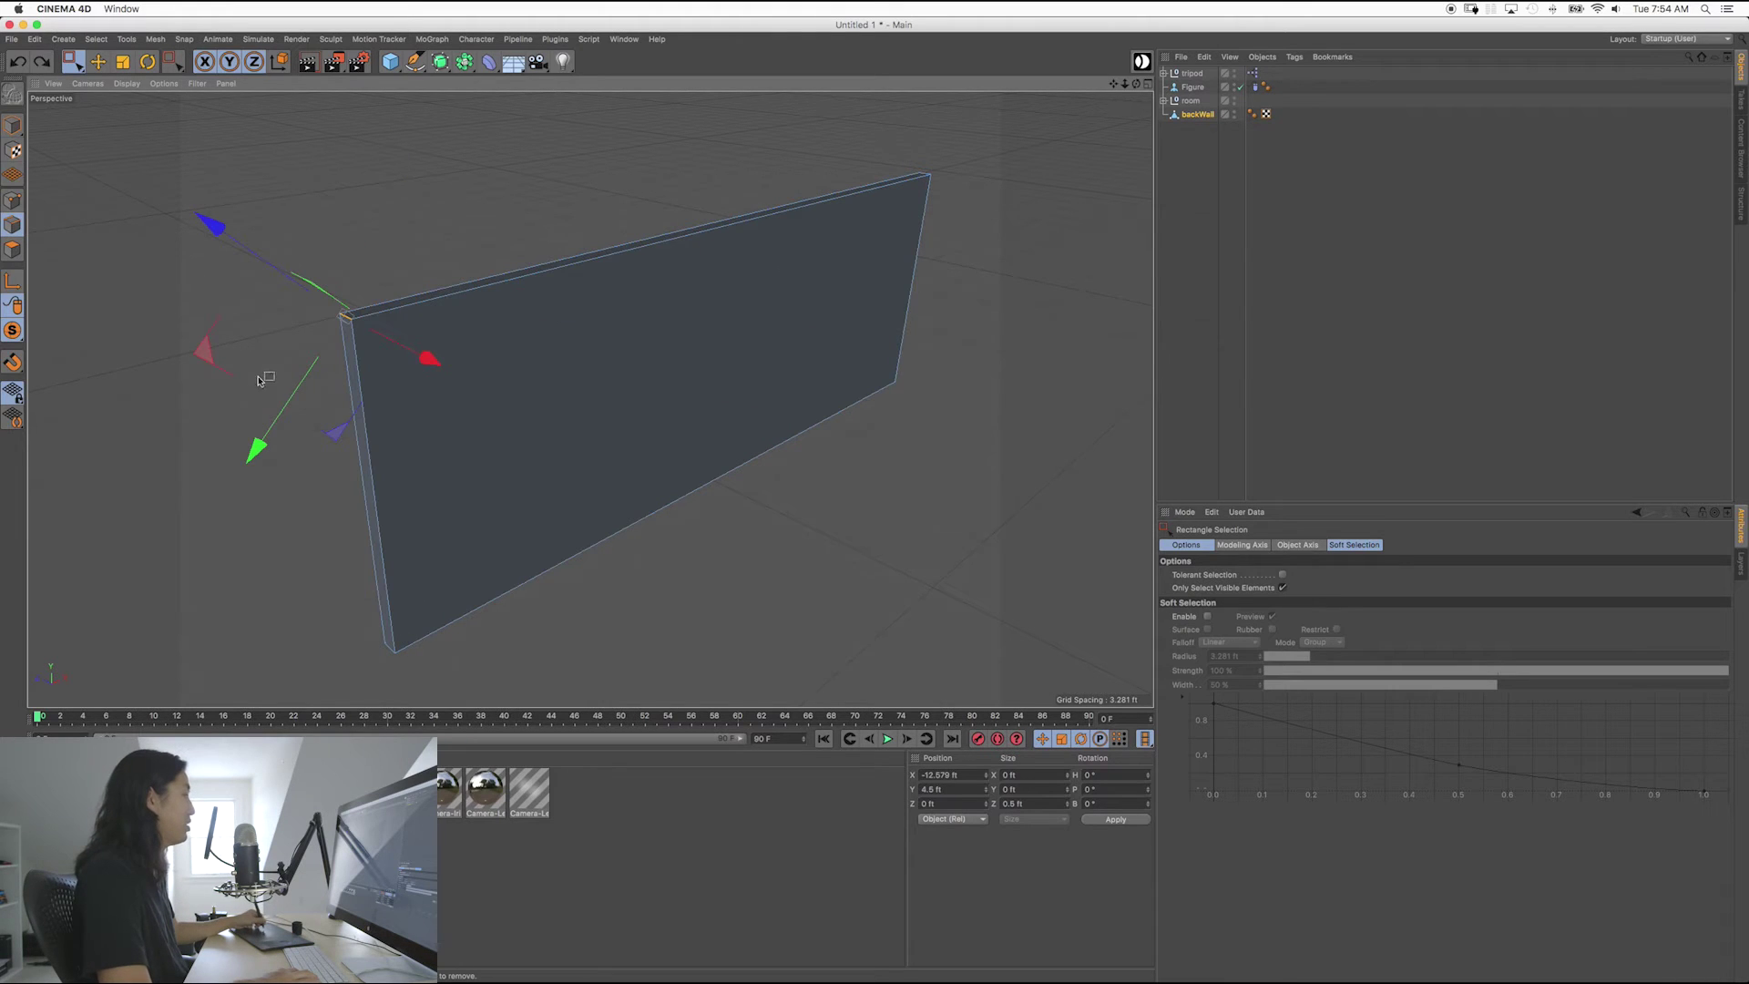
# Switch to polygon mode, paint over the wall's front and end faces with Live Selection, and clear the selection.
pyautogui.click(12, 250)
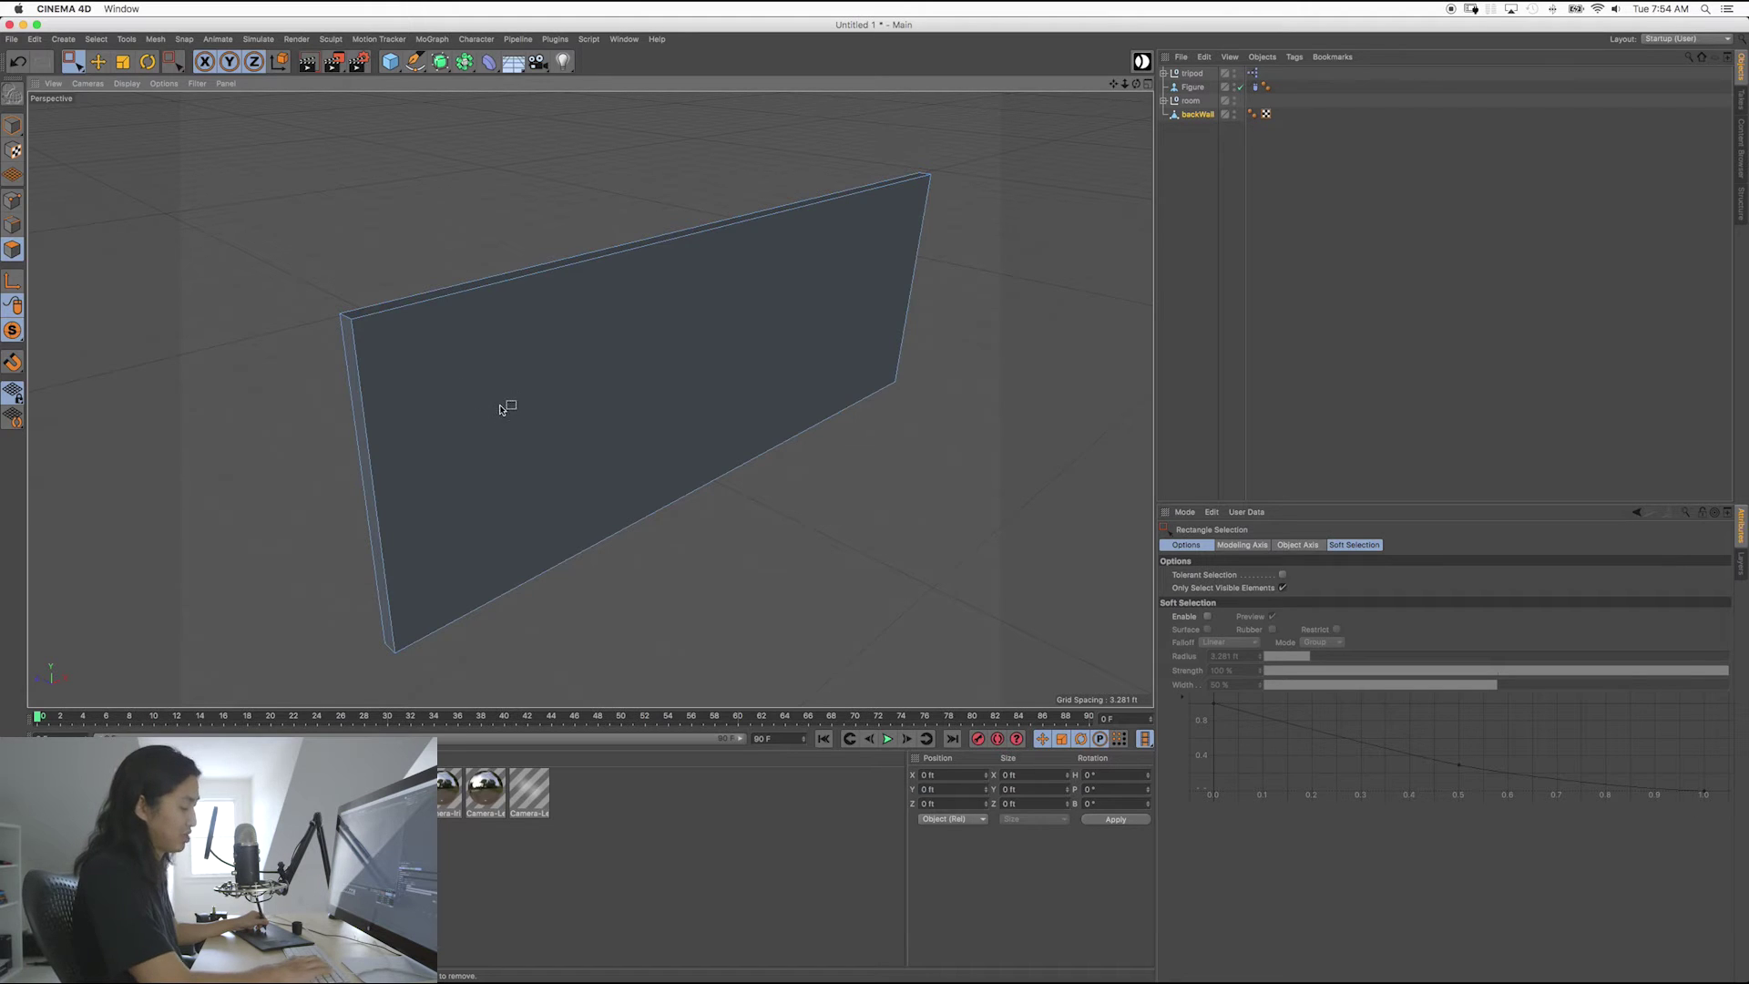
pyautogui.press('9')
pyautogui.moveTo(514, 366); pyautogui.dragTo(317, 437)
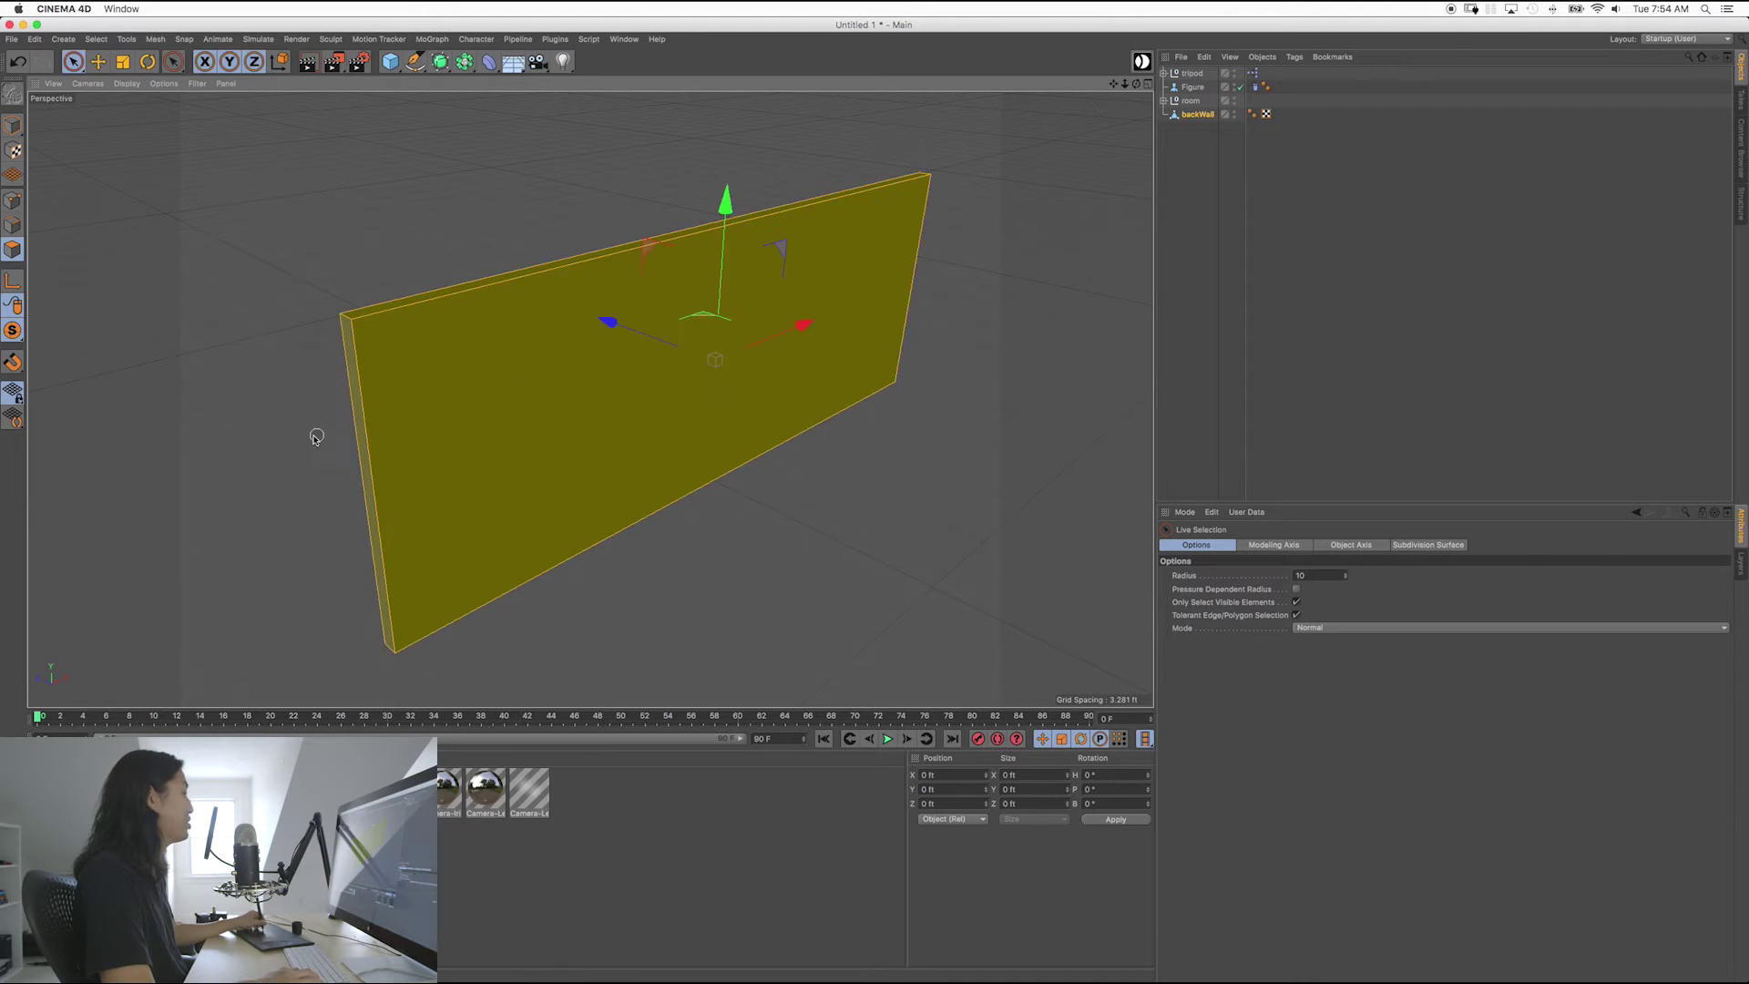
pyautogui.click(306, 447)
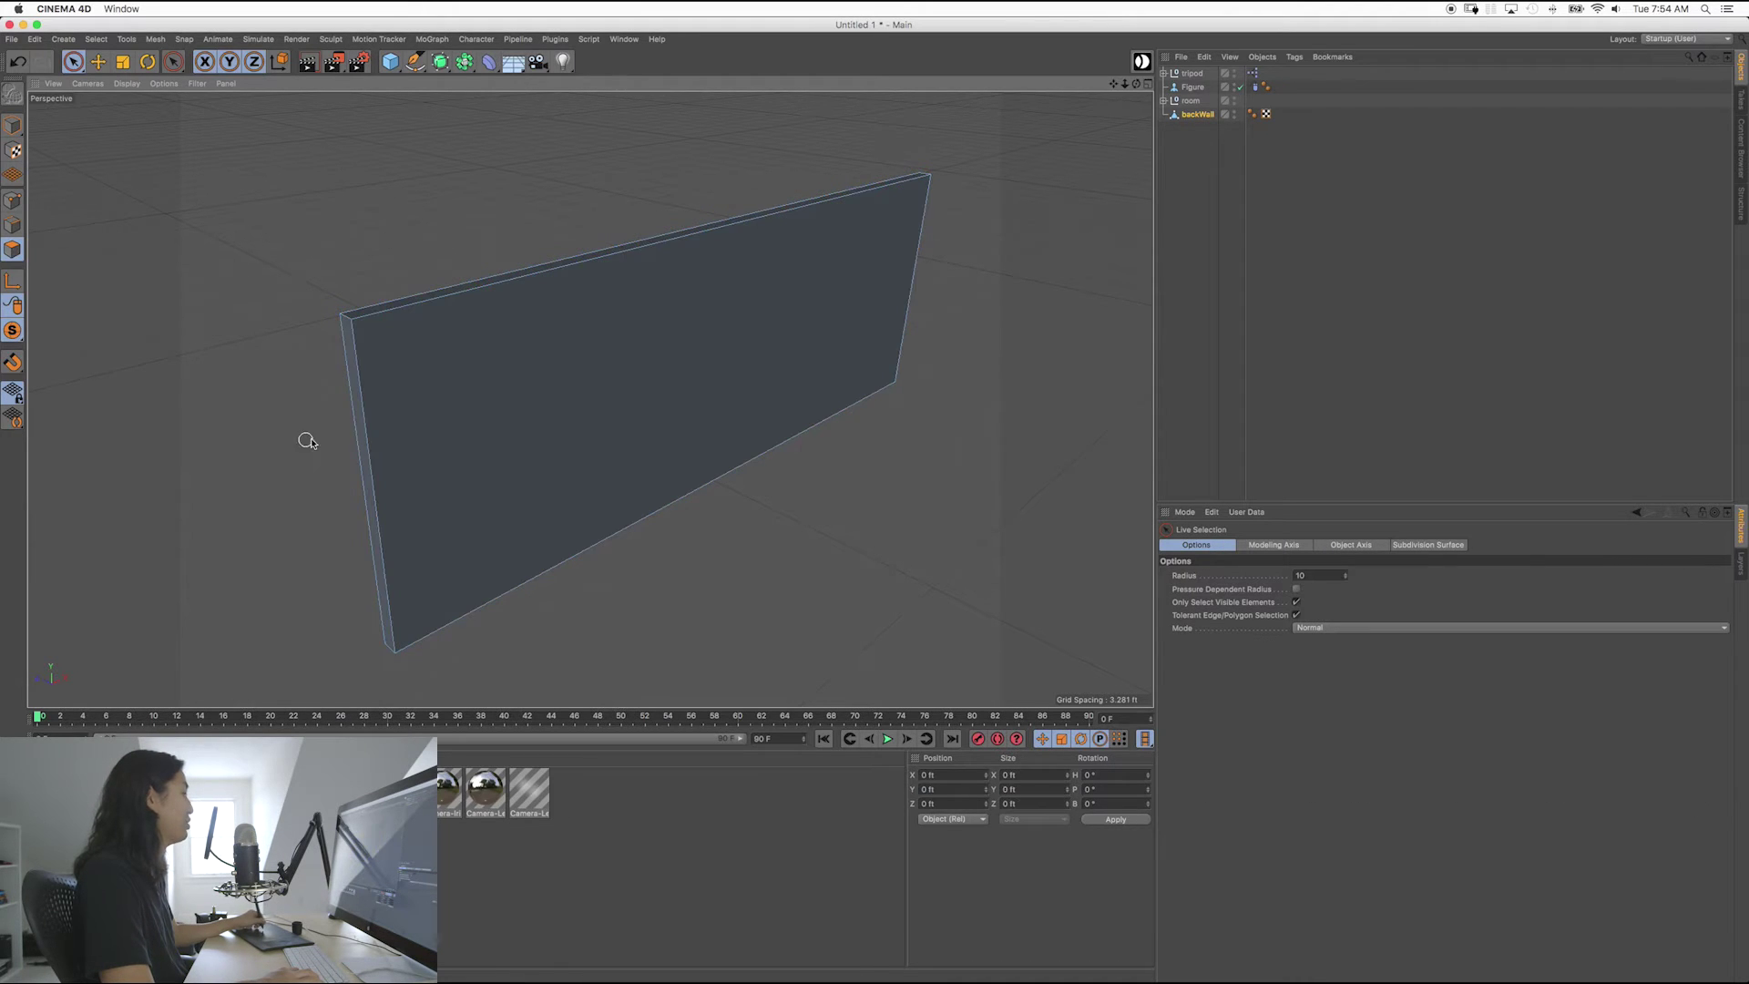
# Select the wall's large front polygon, try moving it outward along the blue axis, then undo the move and deselect.
pyautogui.click(551, 374)
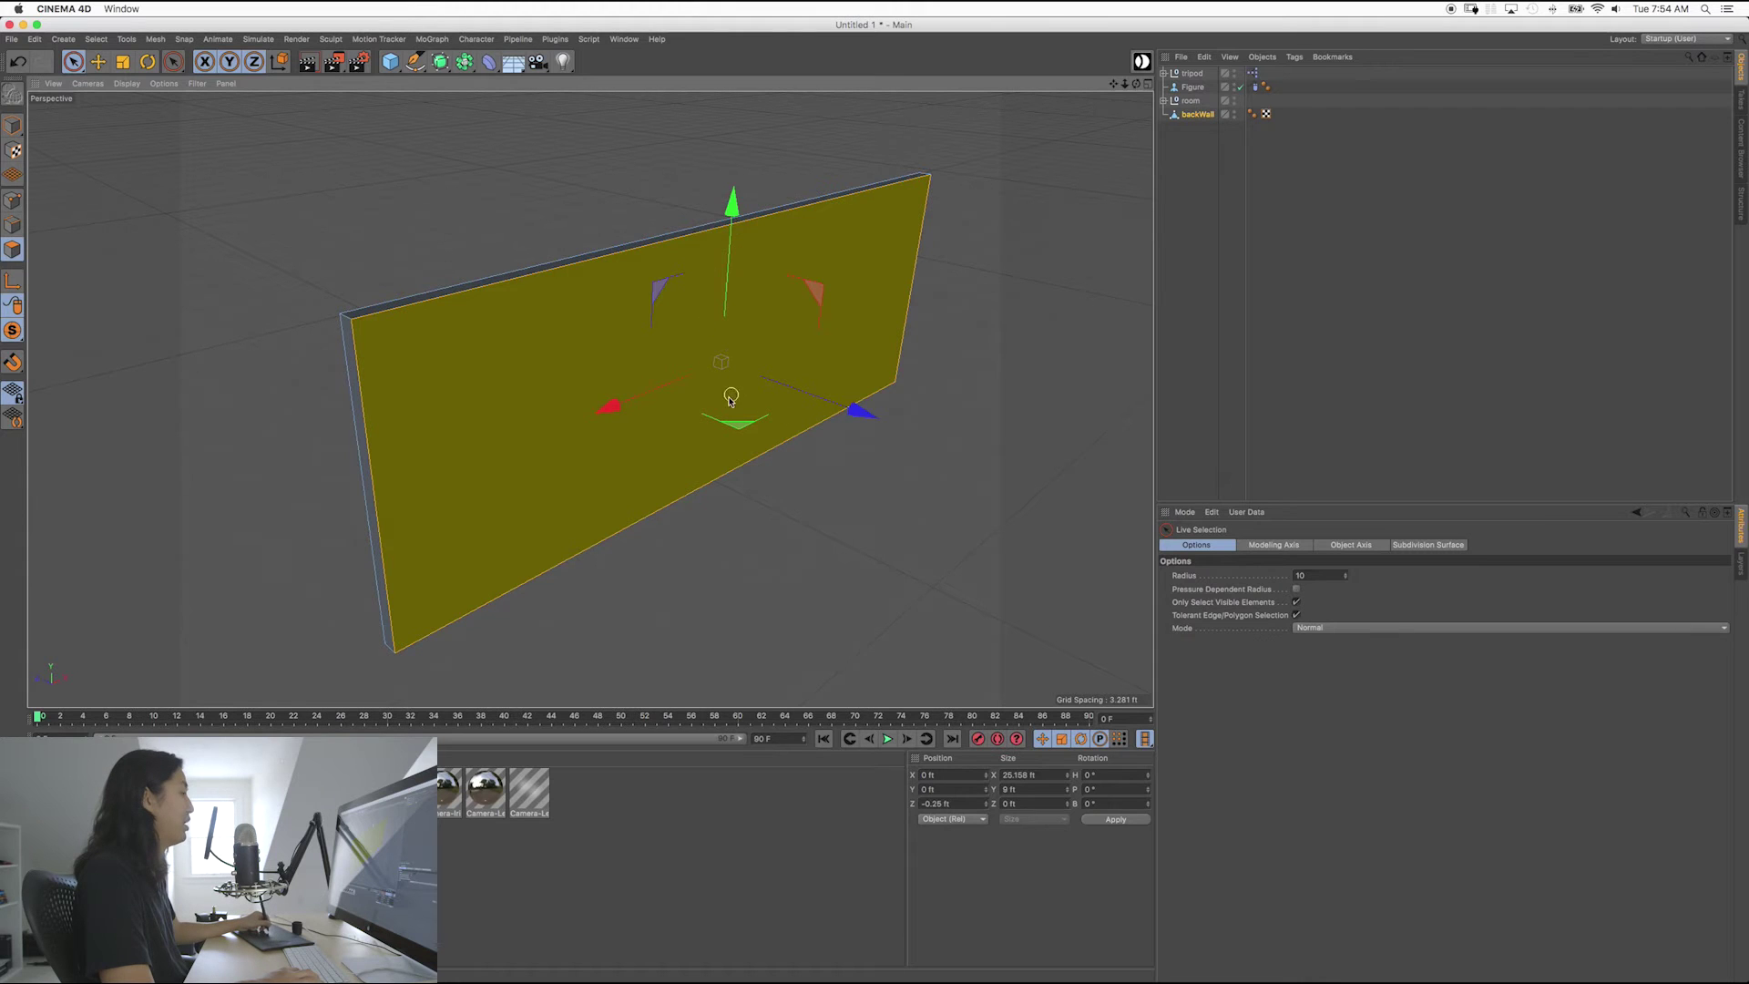
pyautogui.moveTo(861, 415); pyautogui.dragTo(909, 454)
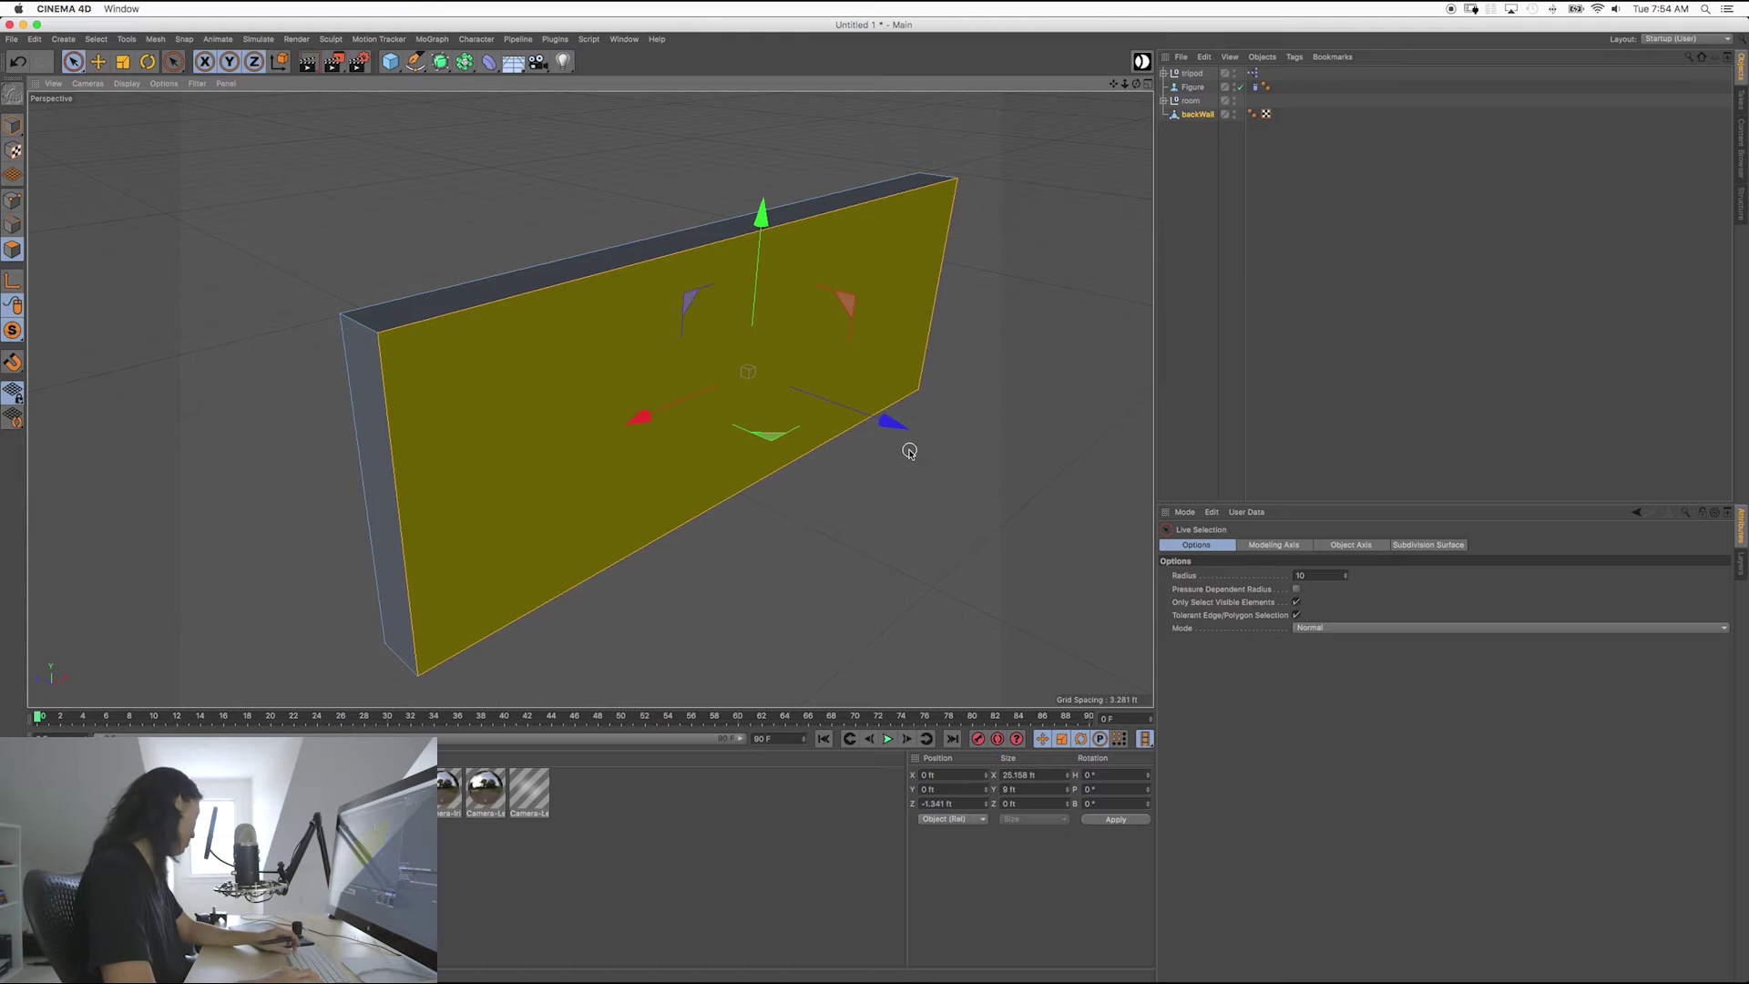
pyautogui.press('super+z')
pyautogui.click(543, 202)
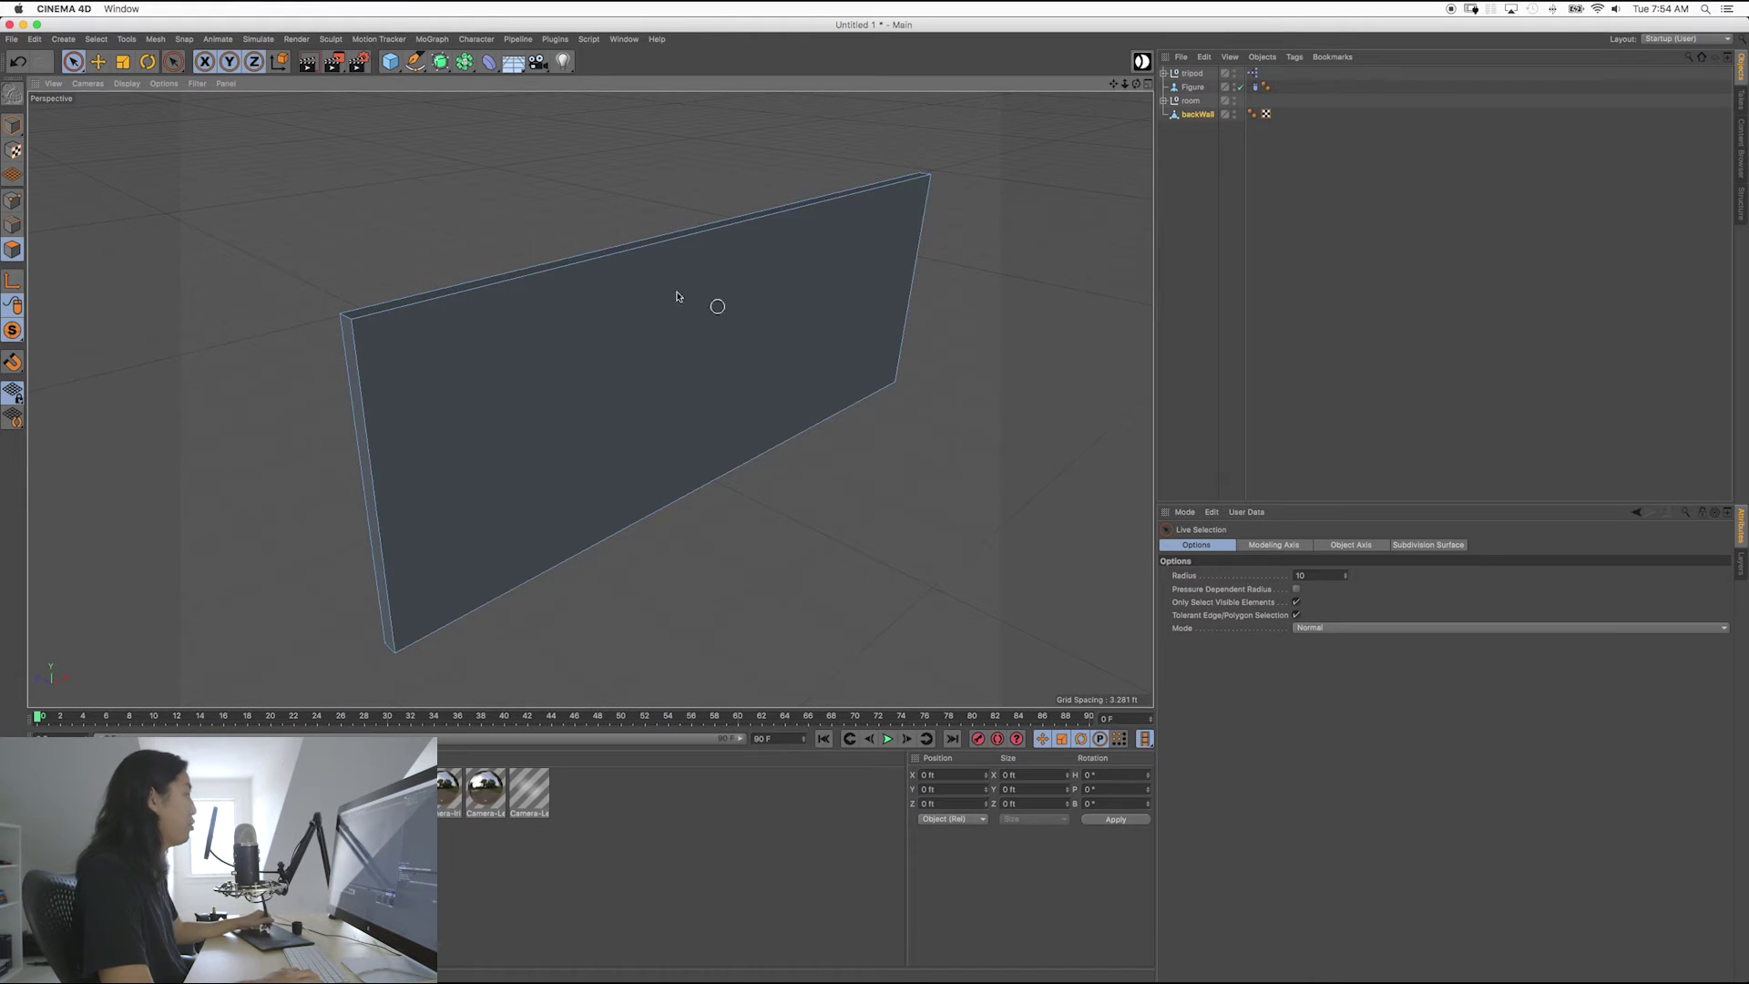
# In model mode, try moving the whole back wall along its Z axis and undo the move.
pyautogui.click(13, 127)
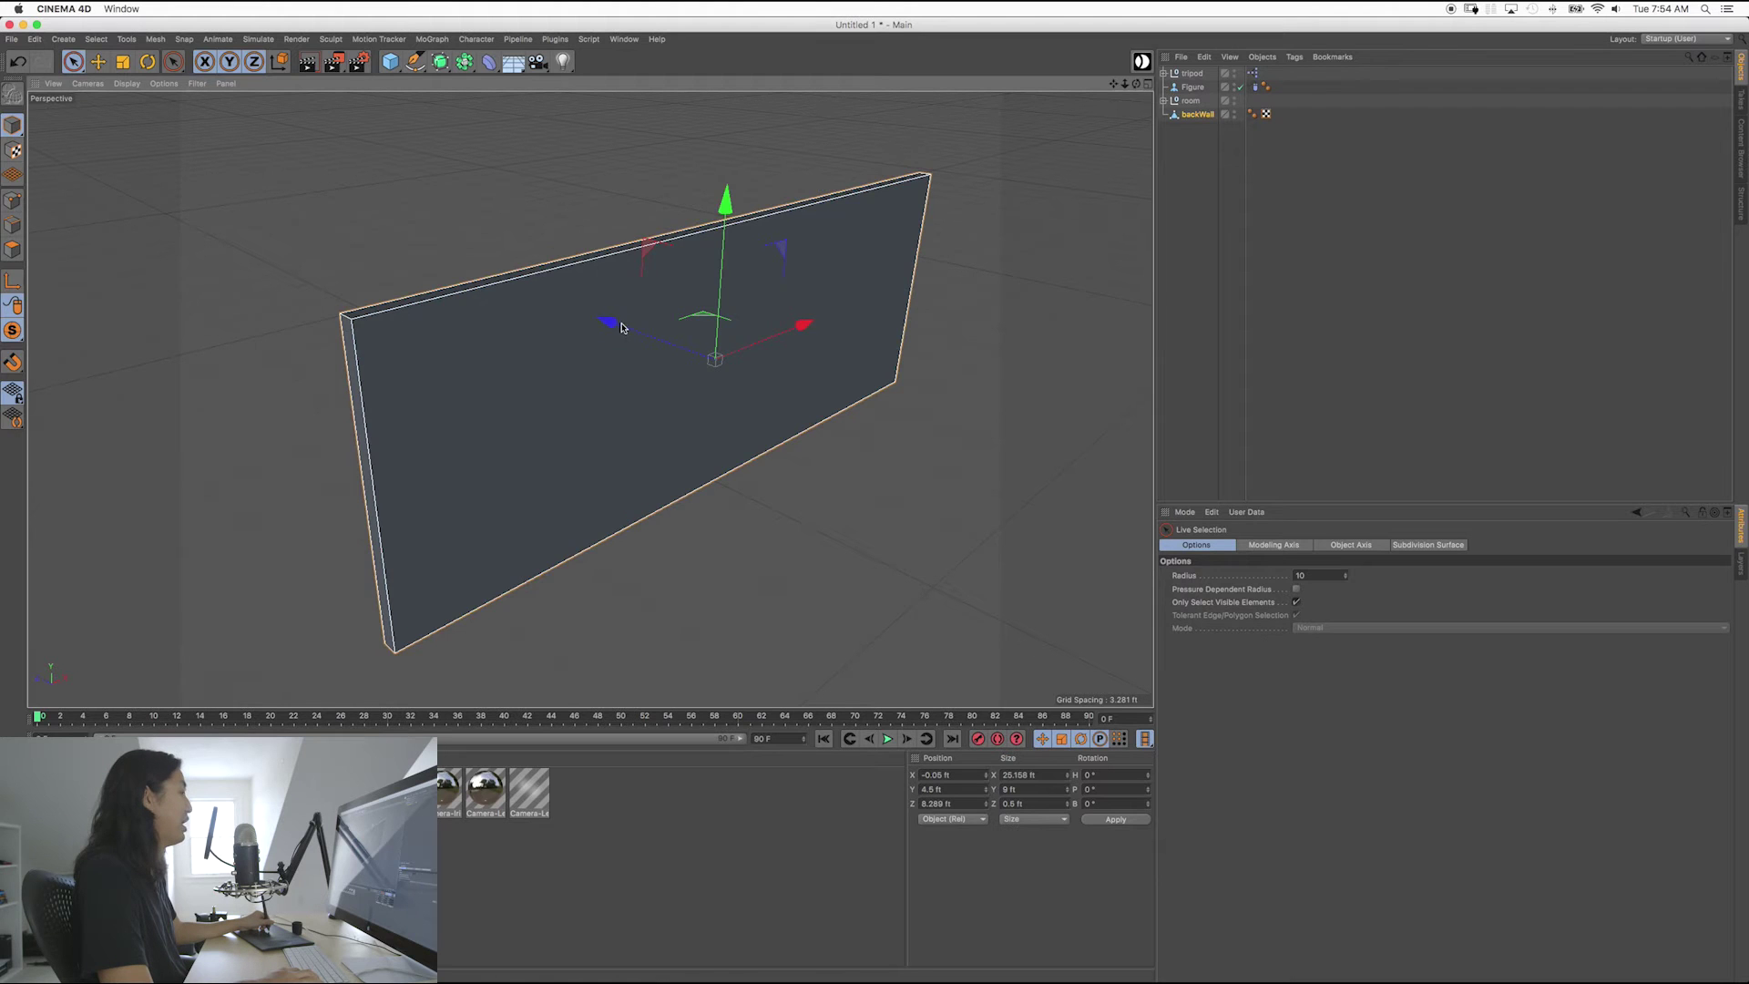
pyautogui.moveTo(621, 327); pyautogui.dragTo(574, 315)
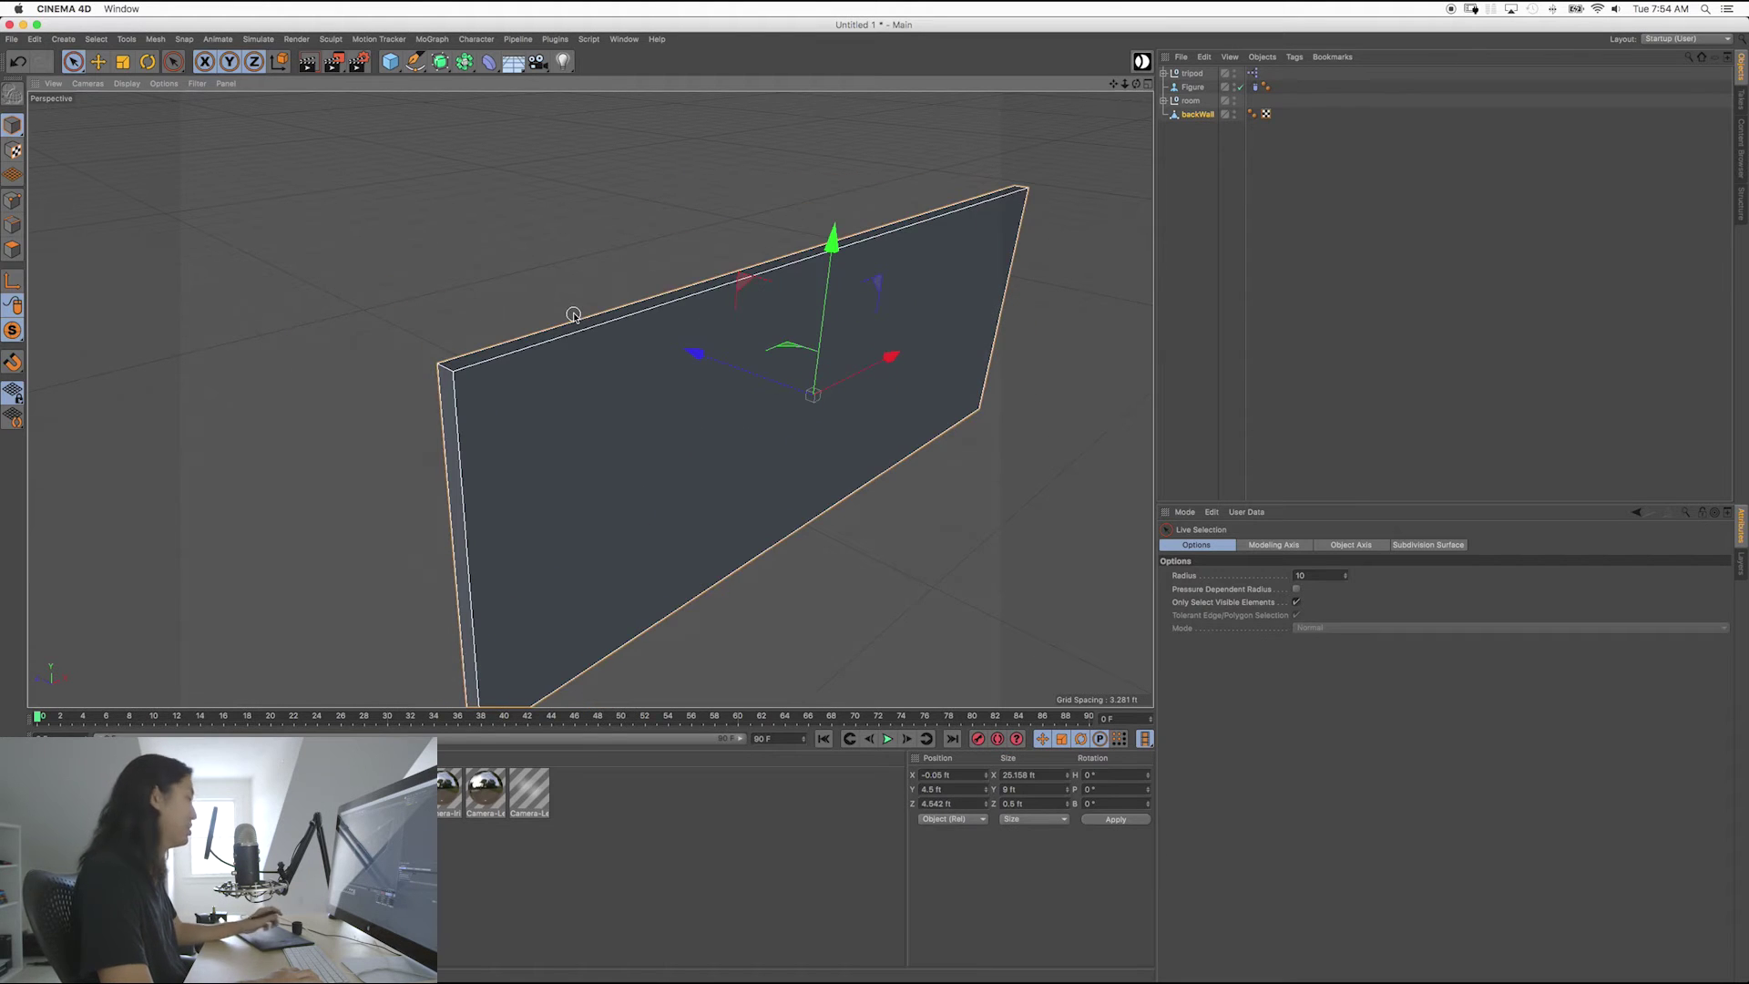
pyautogui.press('super+z')
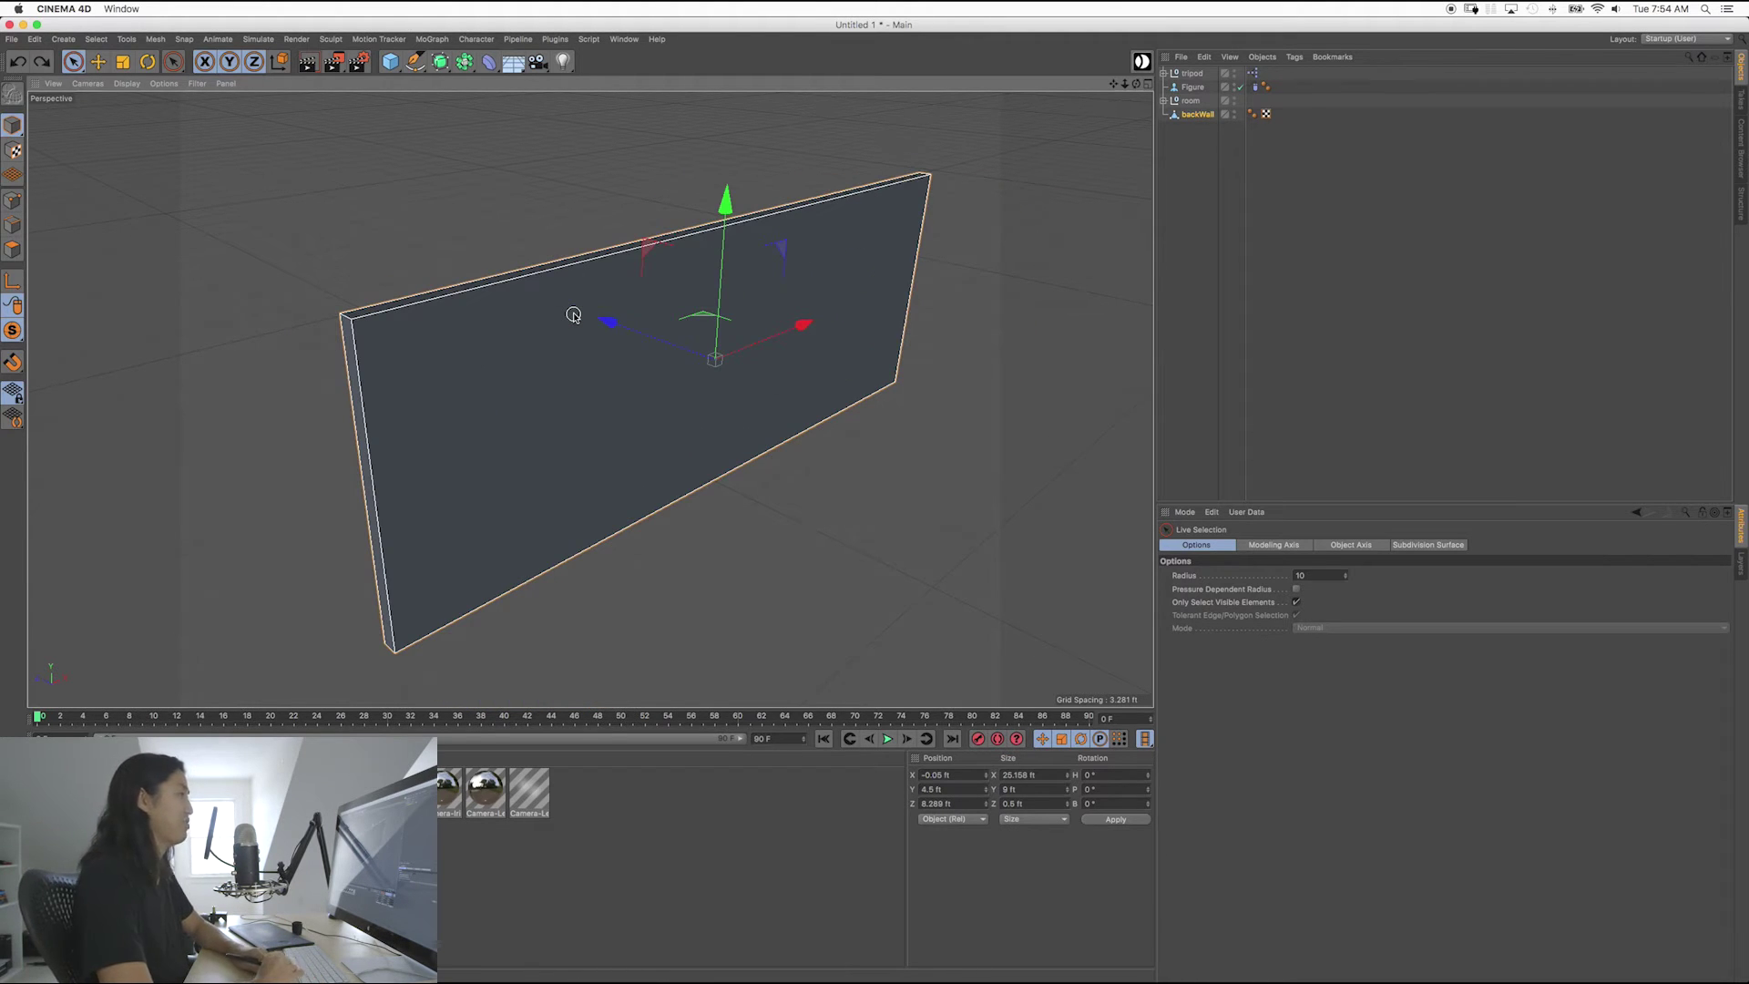
pyautogui.keyDown('alt'); pyautogui.moveTo(750, 401); pyautogui.dragTo(643, 339); pyautogui.keyUp('alt')
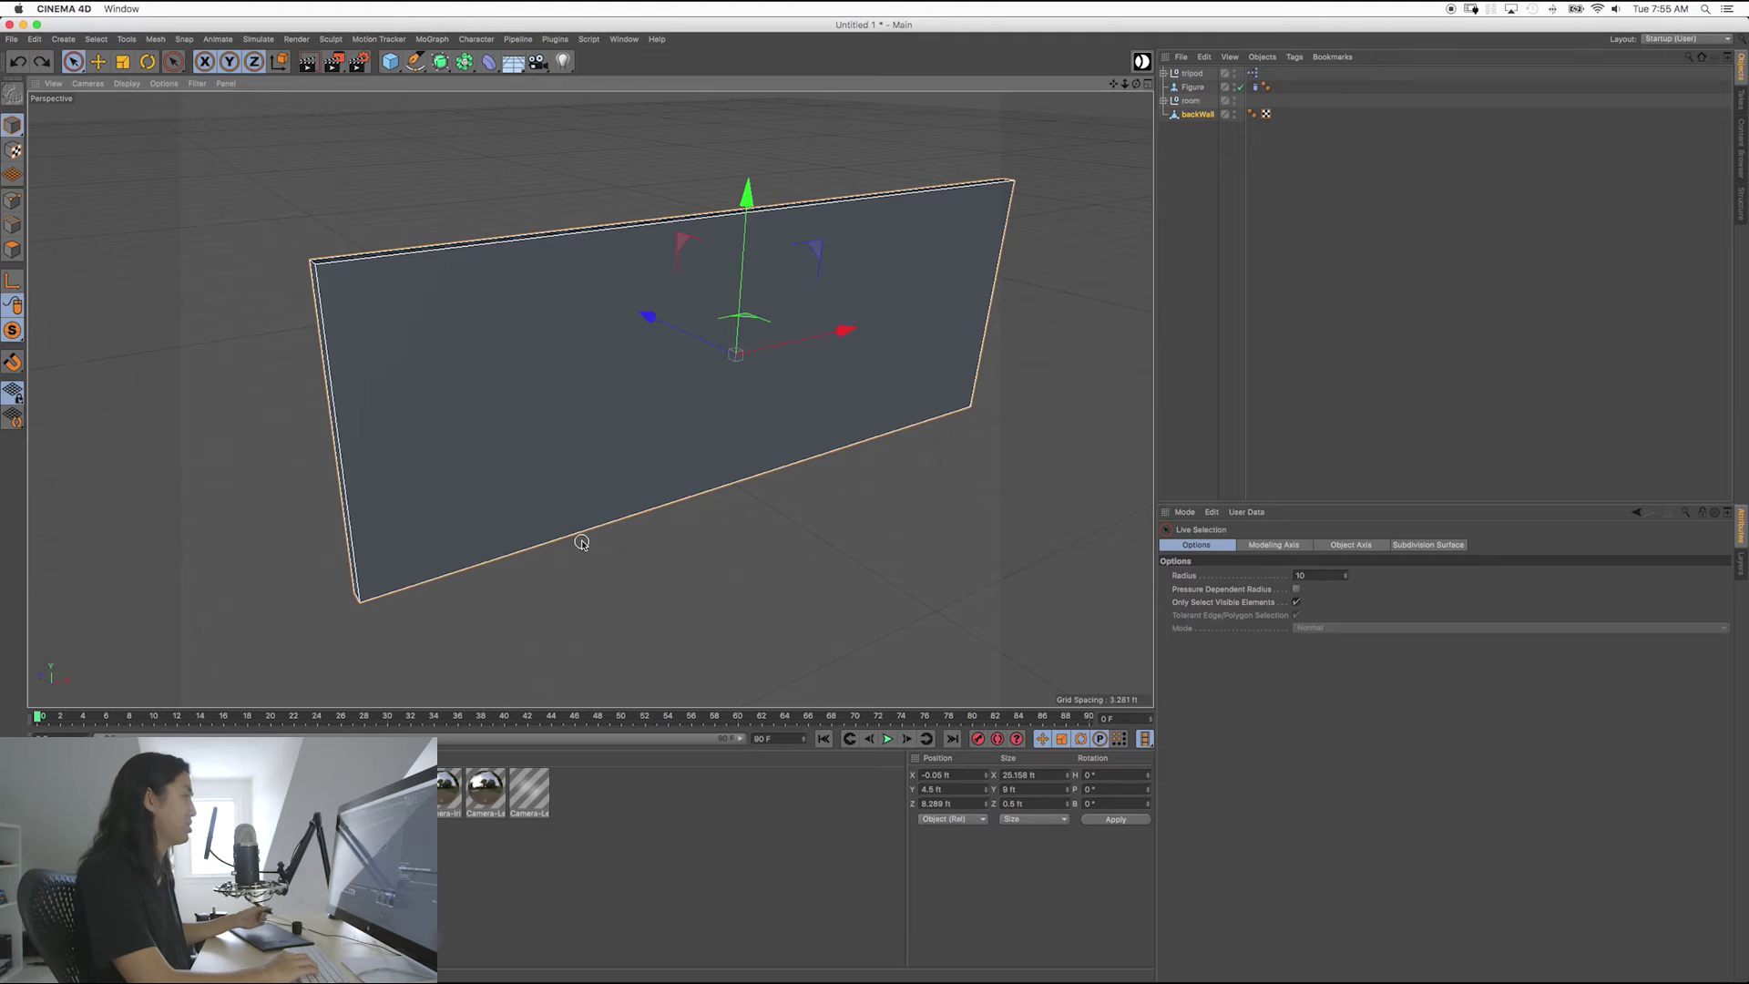
pyautogui.rightClick(517, 374)
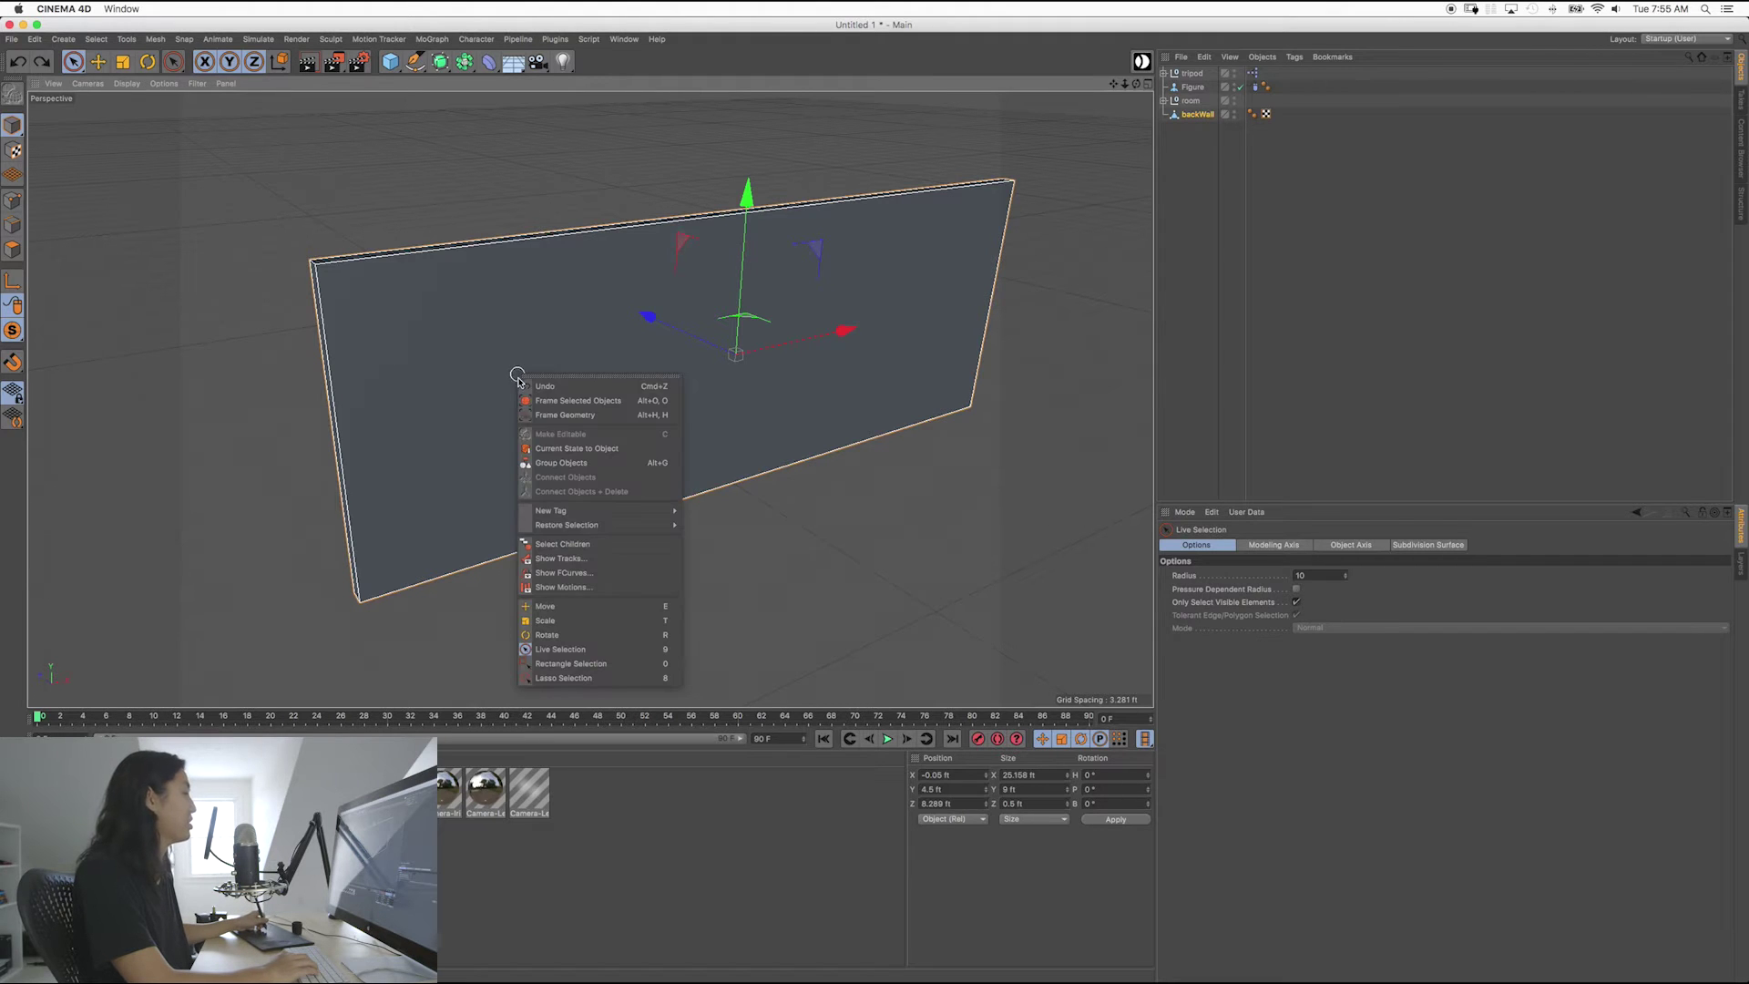
pyautogui.click(851, 528)
pyautogui.click(870, 379)
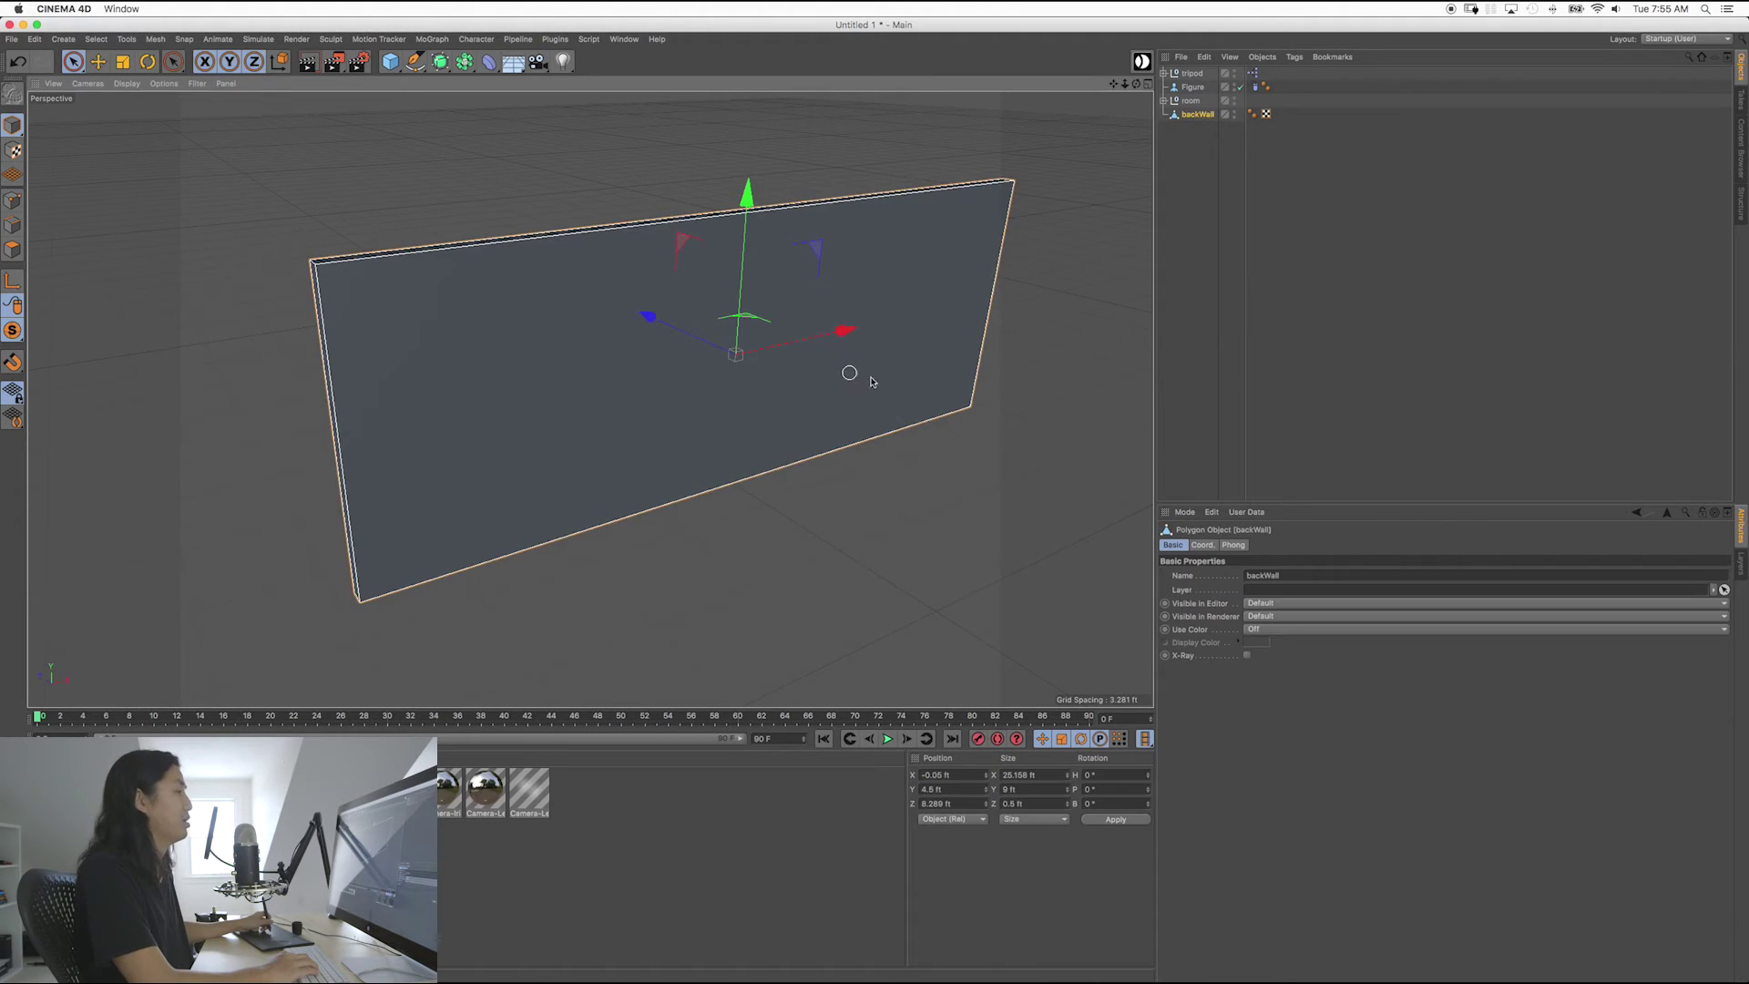
pyautogui.moveTo(963, 344)
pyautogui.keyDown('alt'); pyautogui.mouseDown()
pyautogui.moveTo(929, 364)
pyautogui.moveTo(1039, 370)
pyautogui.mouseUp(); pyautogui.keyUp('alt')
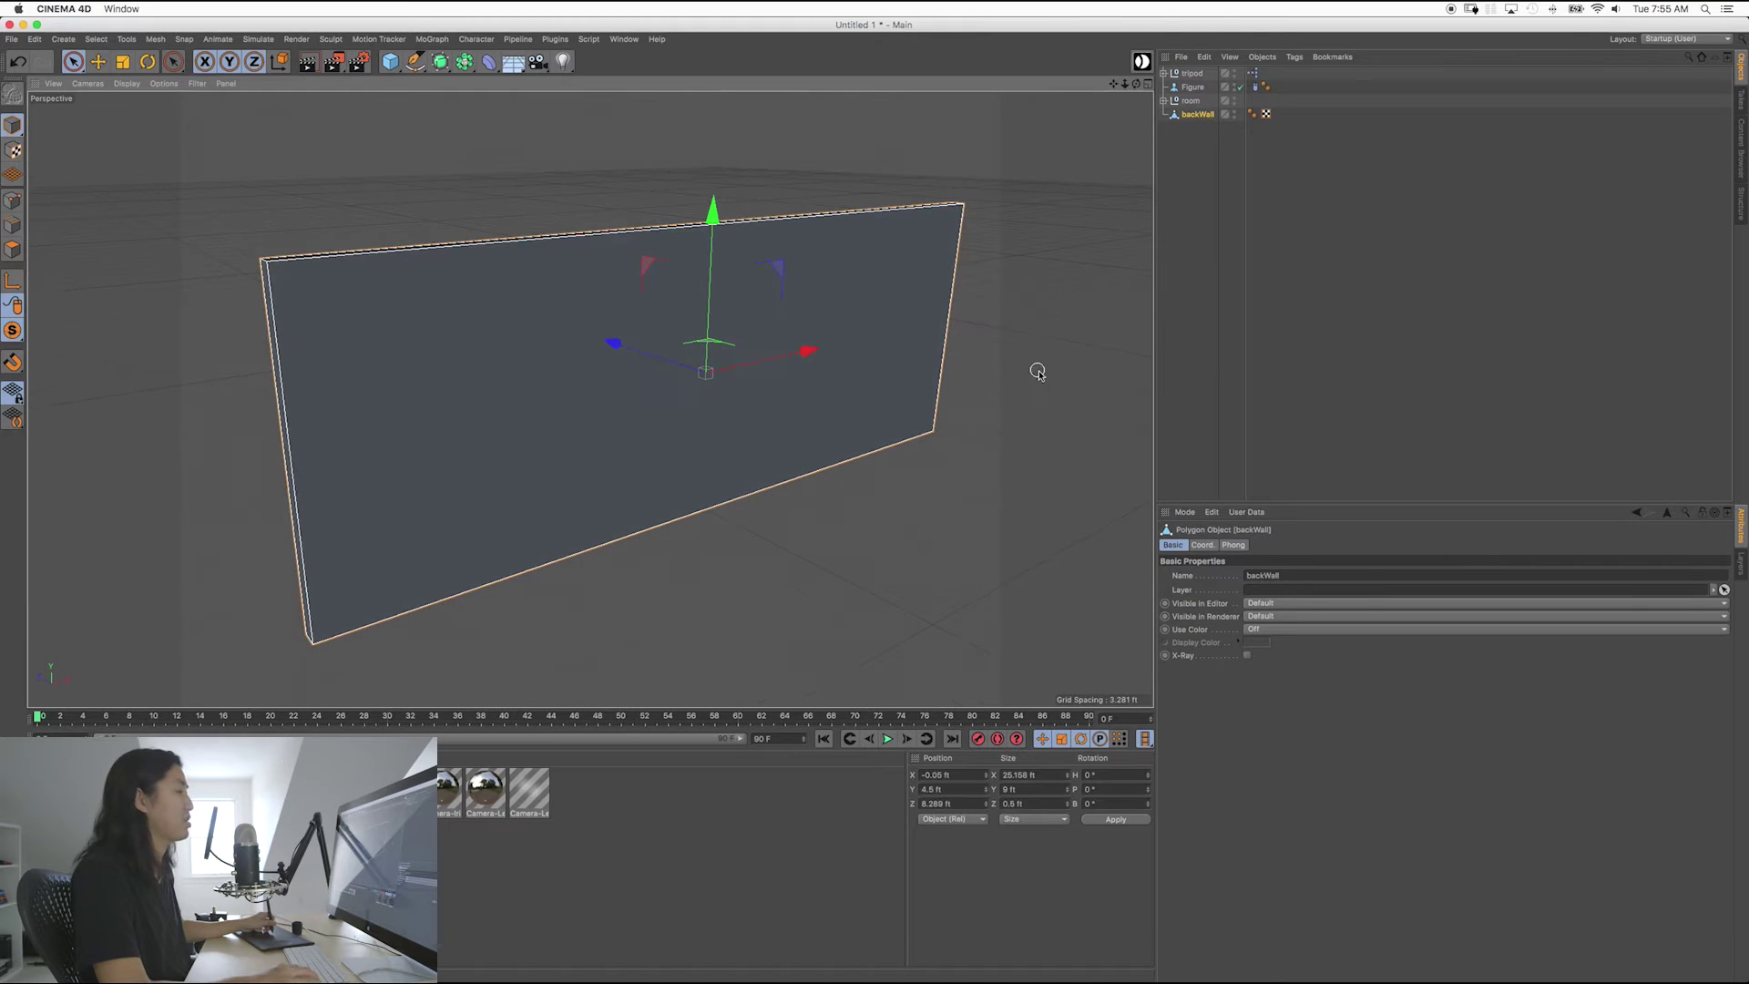
pyautogui.rightClick(1037, 355)
pyautogui.click(1002, 467)
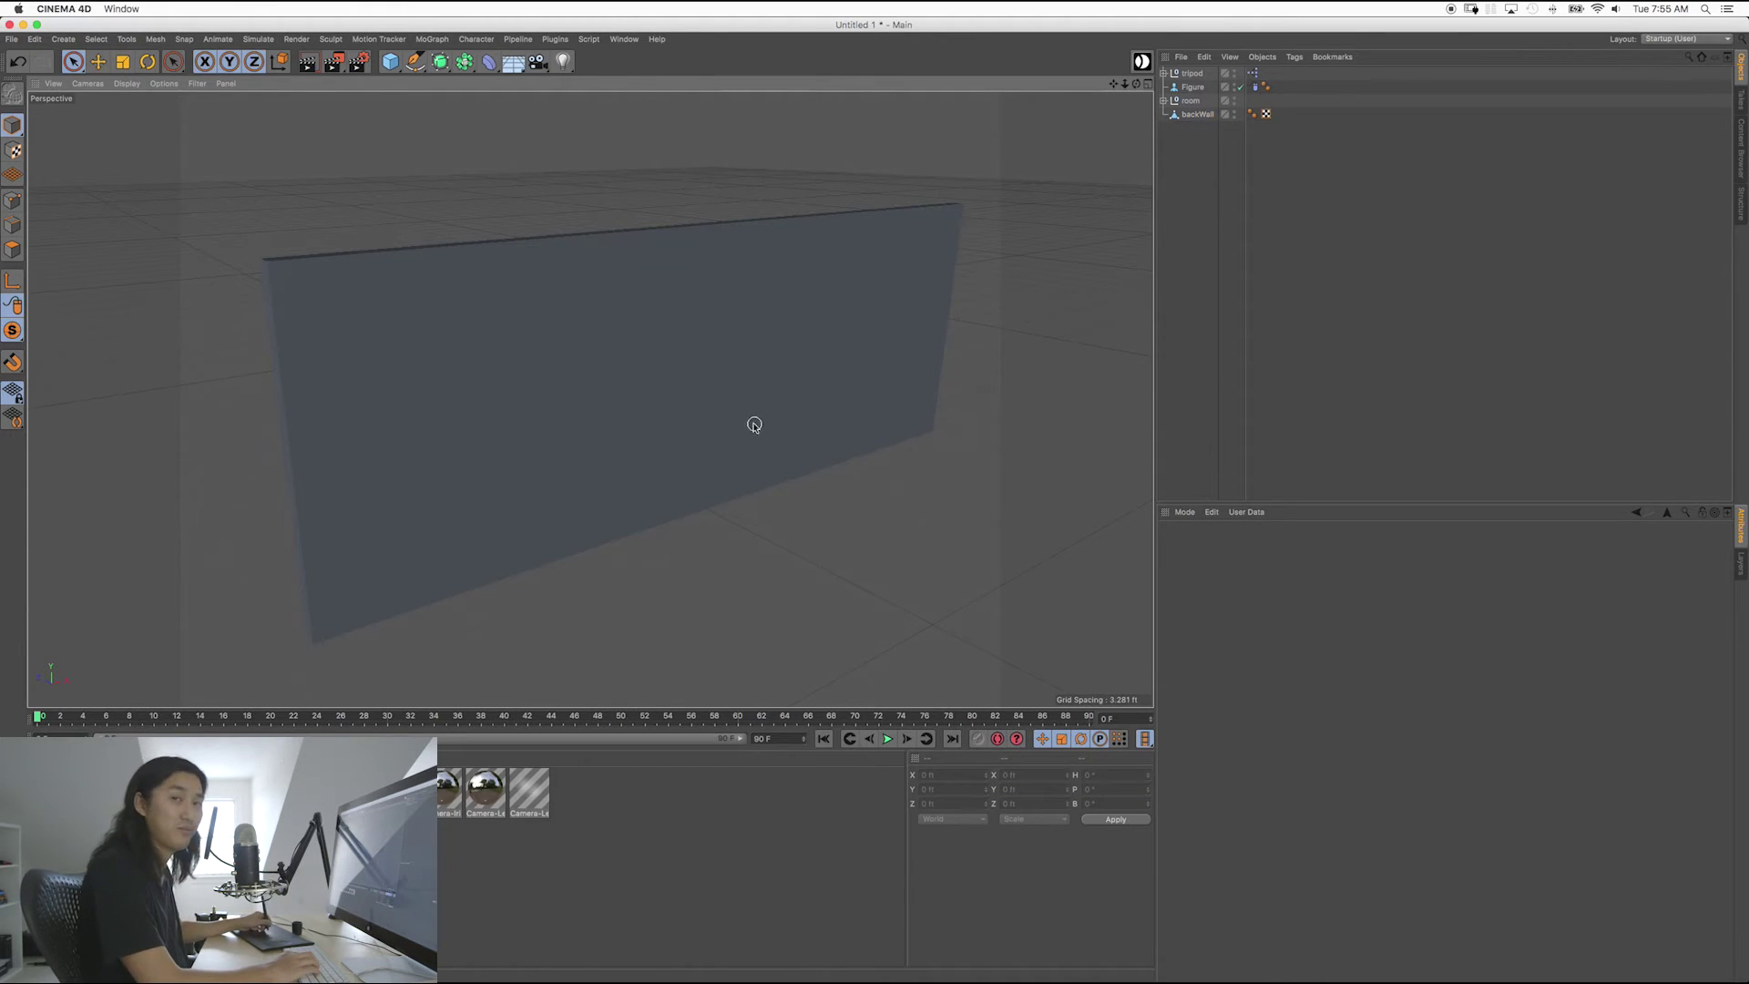
pyautogui.click(663, 445)
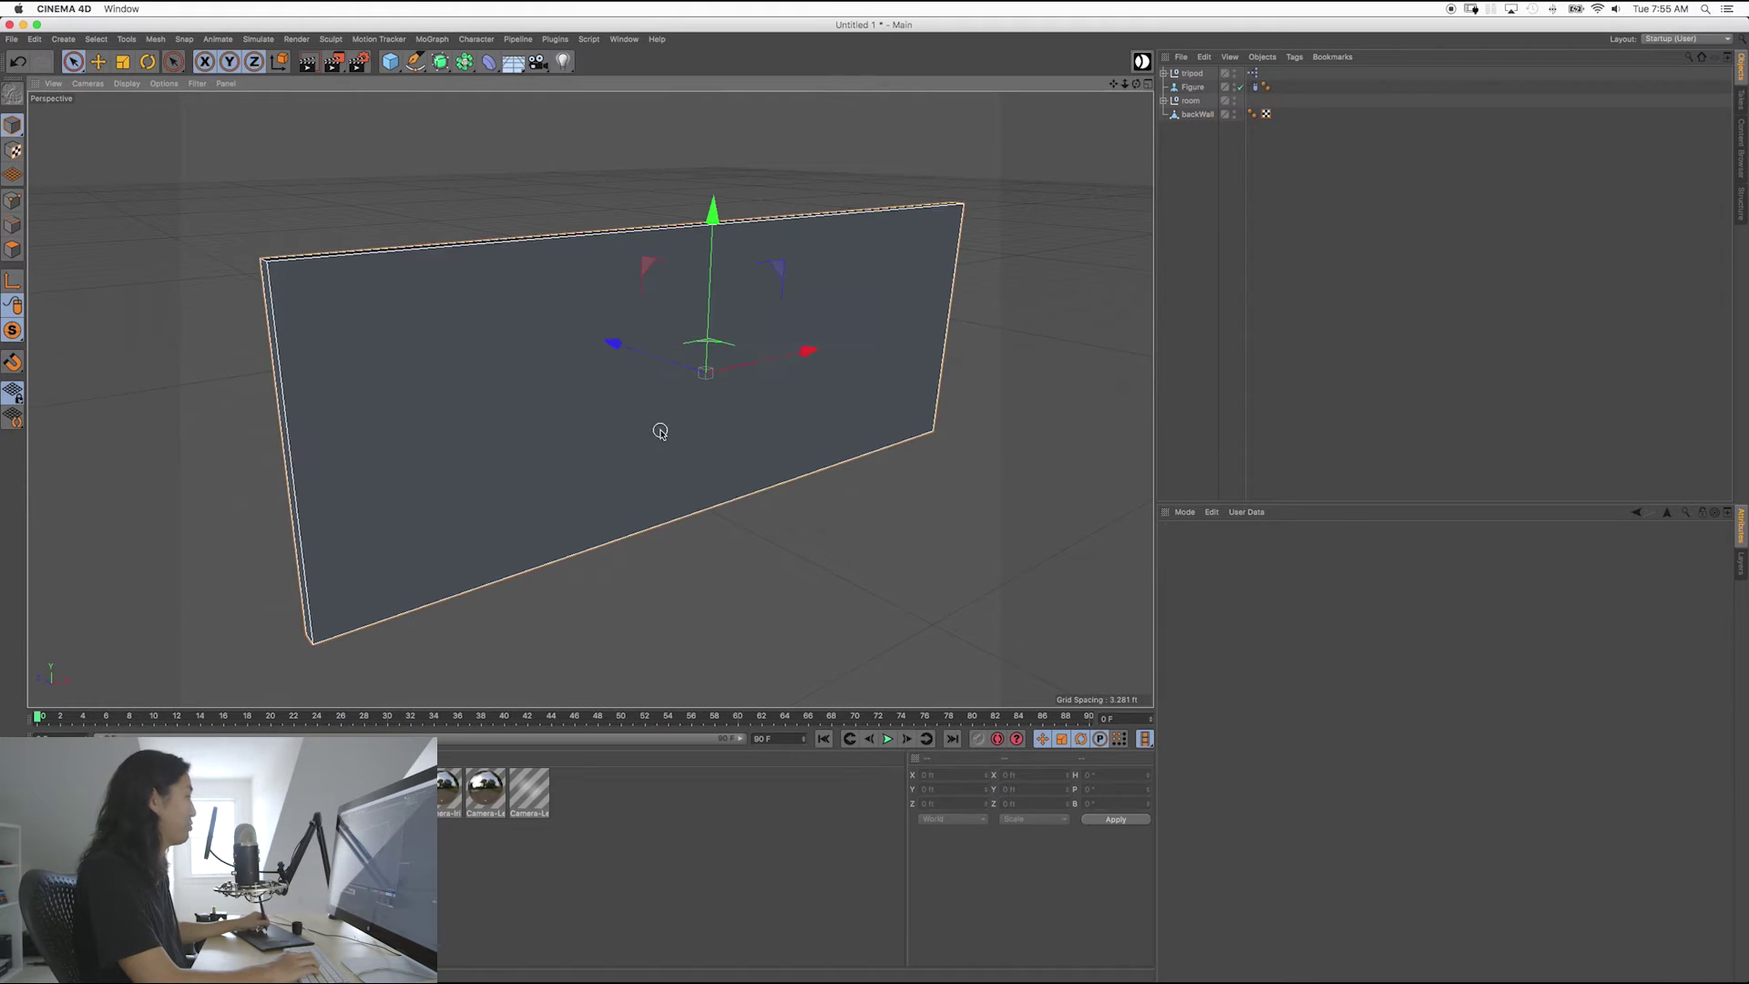
# Switch the back wall to polygon mode and activate the Knife tool.
pyautogui.click(13, 250)
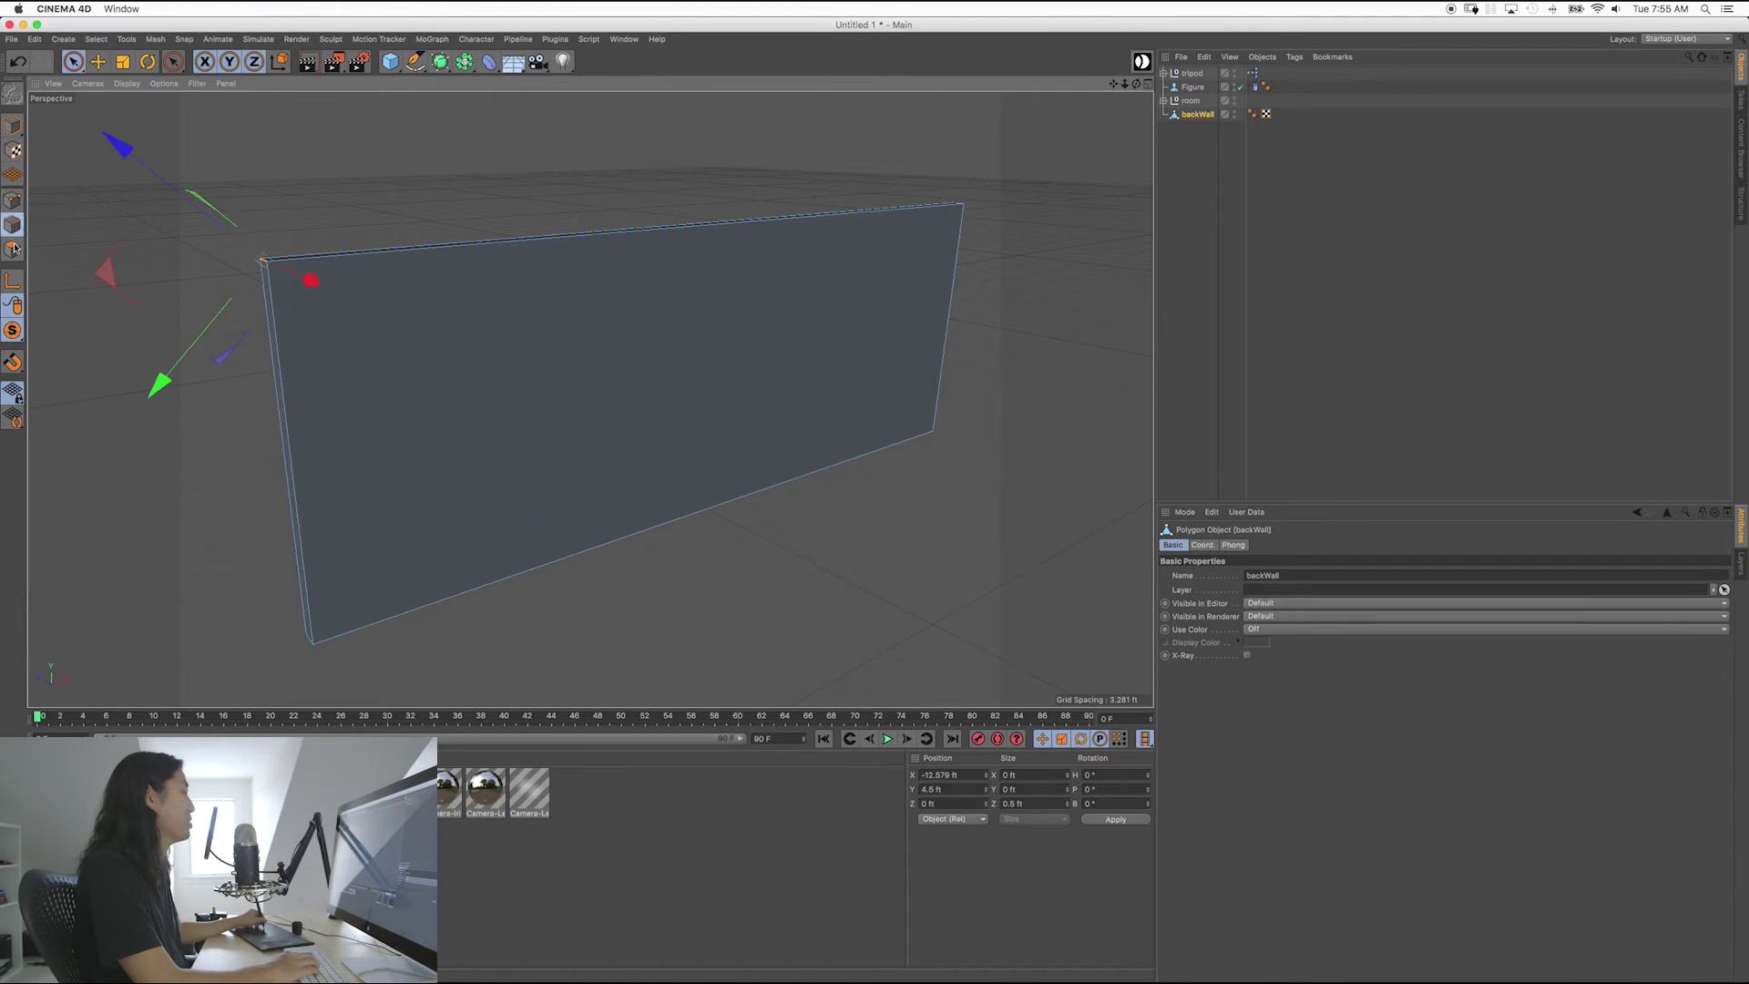
pyautogui.click(12, 225)
pyautogui.click(14, 252)
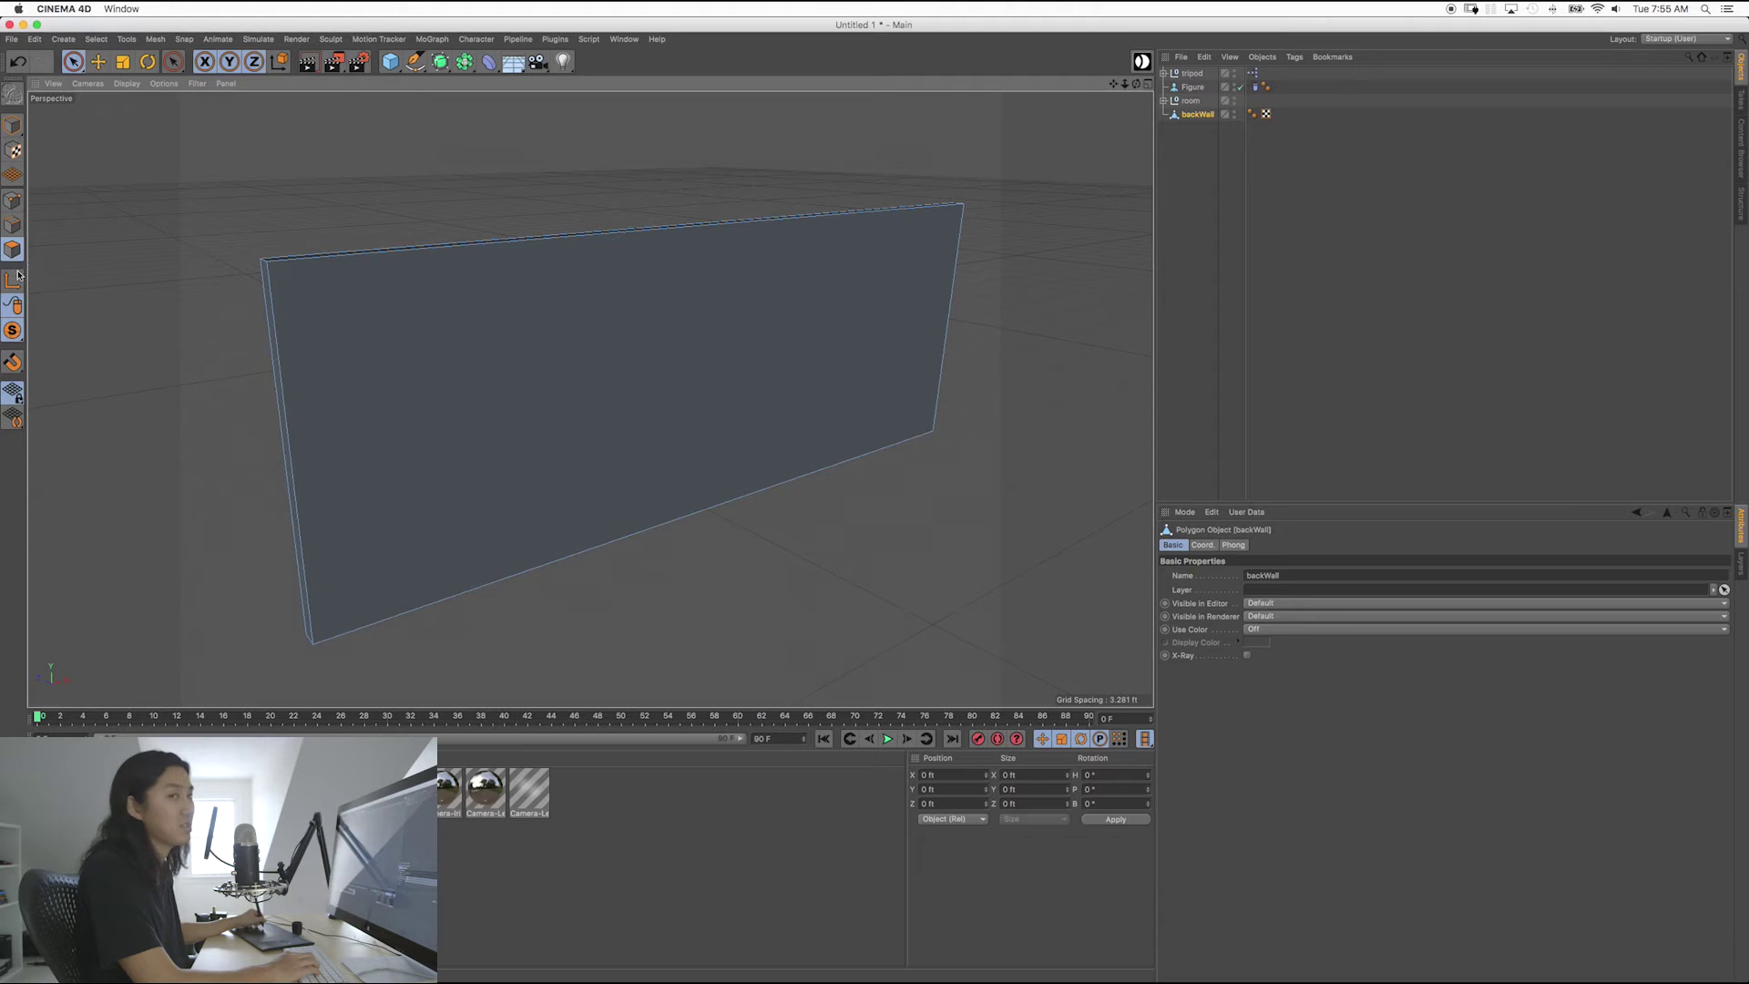
pyautogui.rightClick(687, 347)
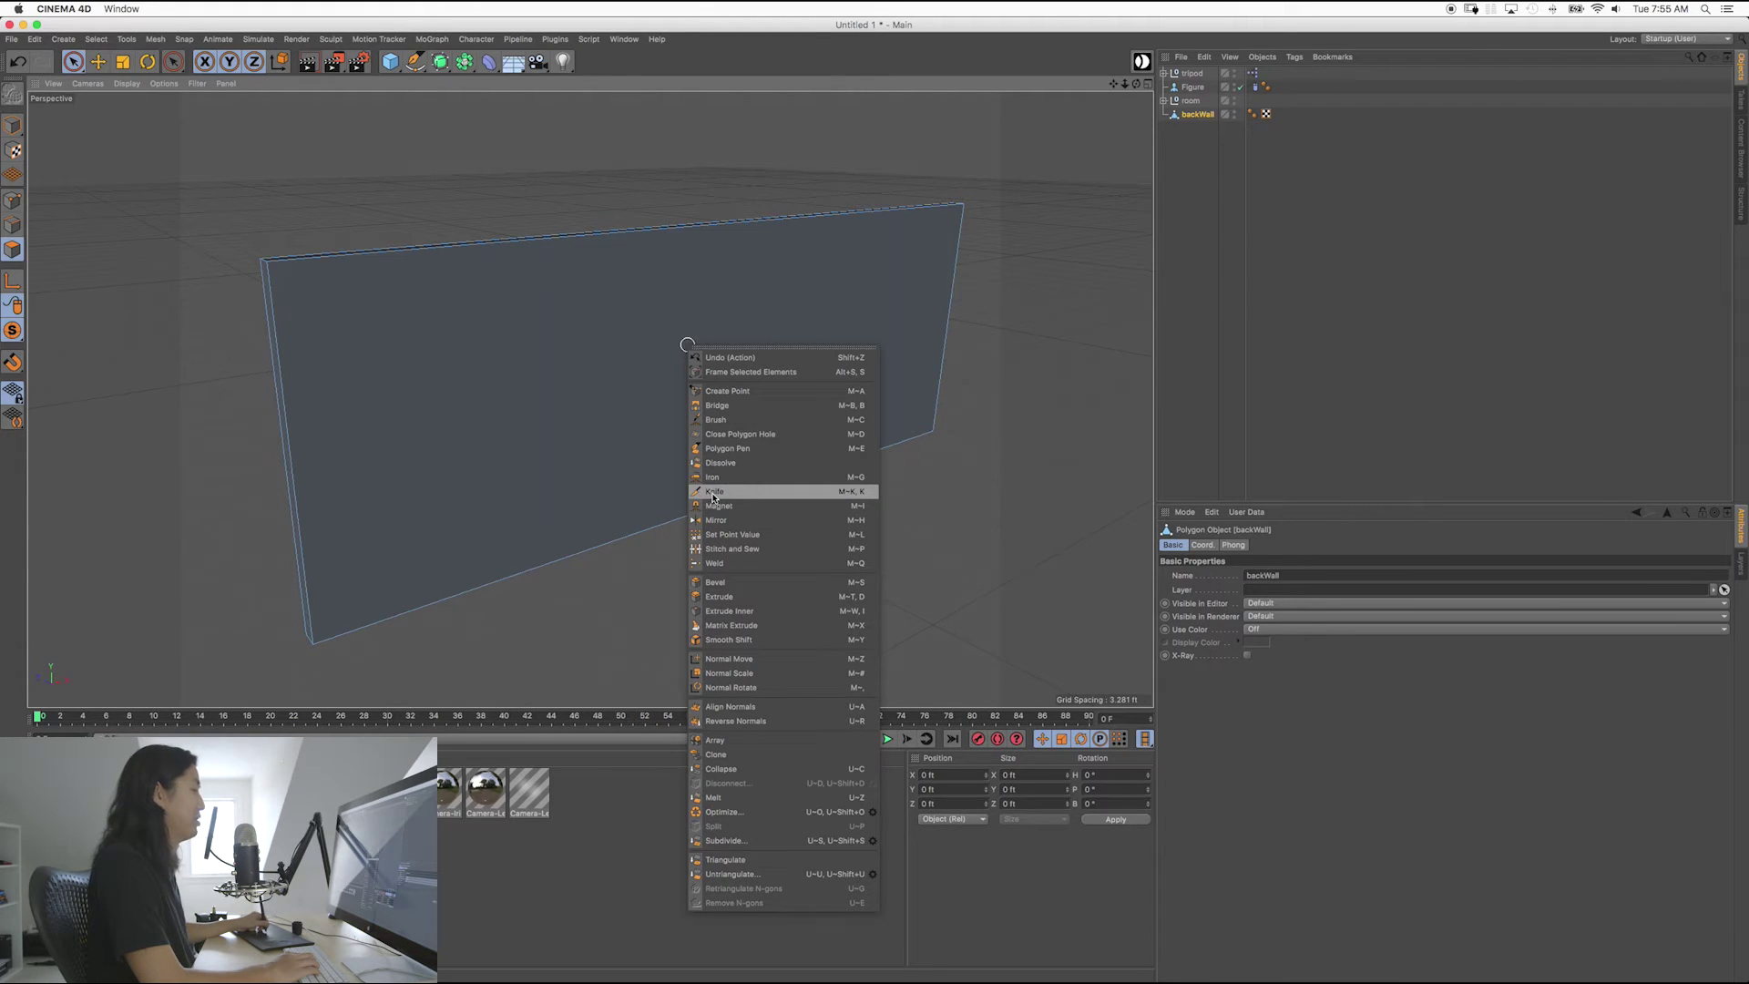
pyautogui.click(714, 493)
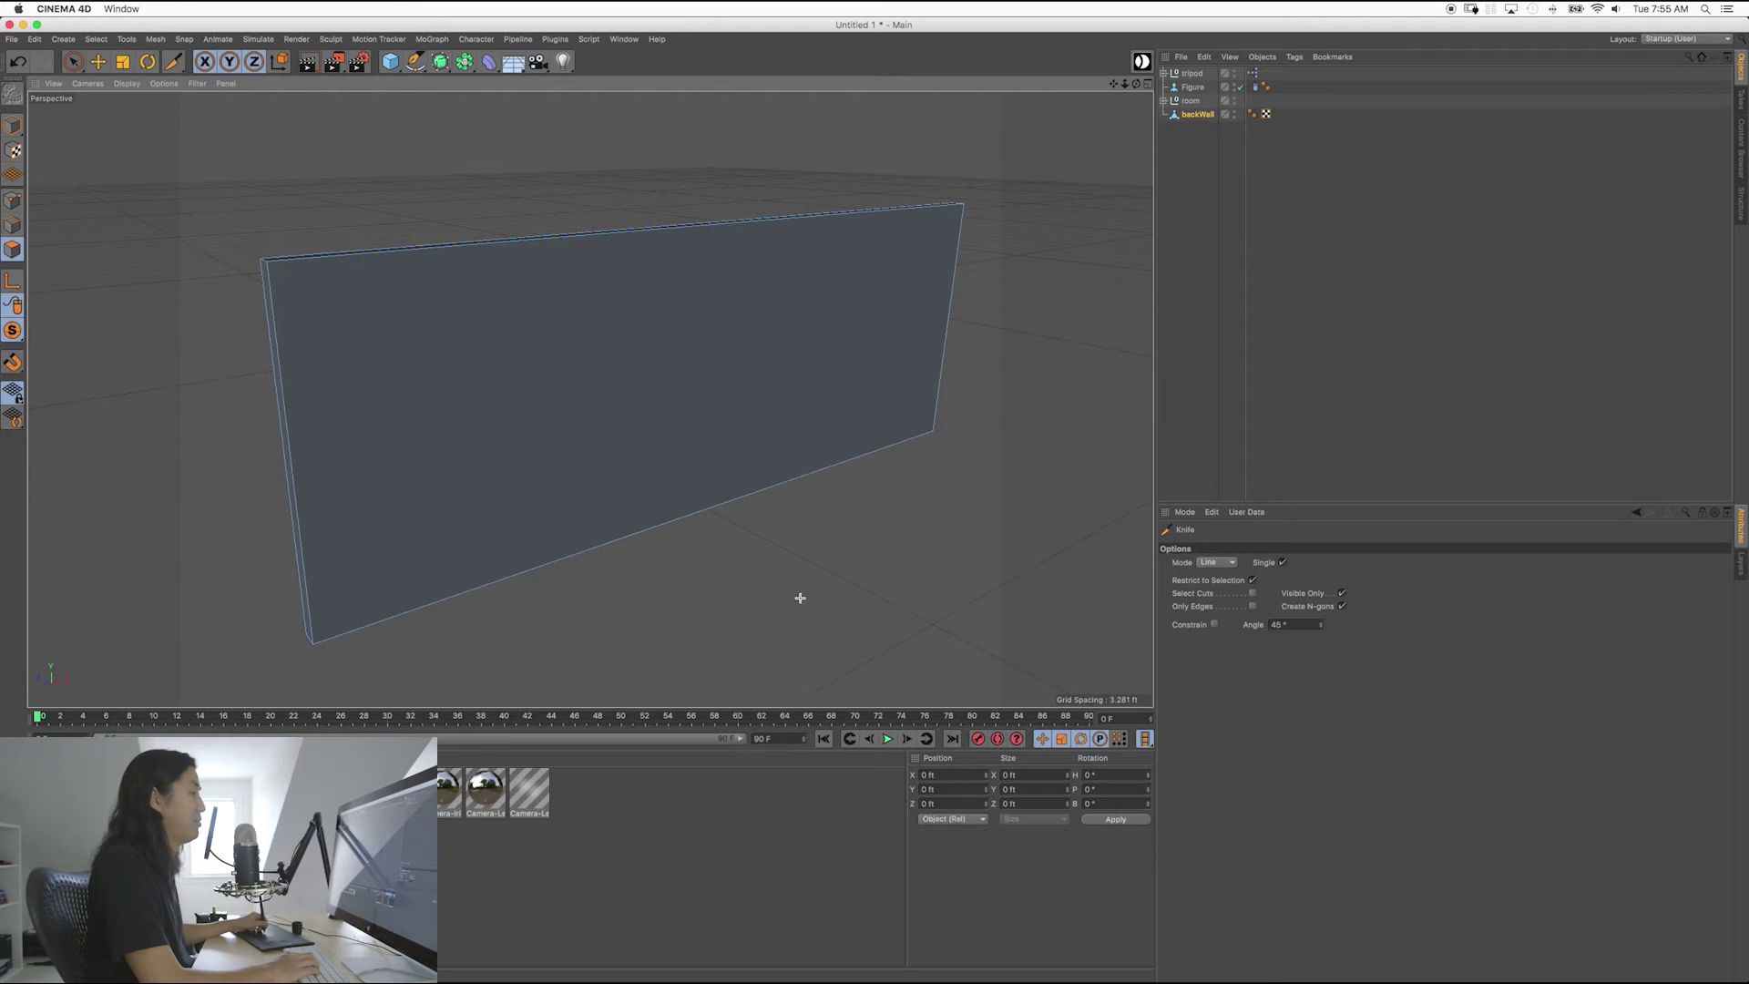
pyautogui.click(13, 125)
pyautogui.click(8, 250)
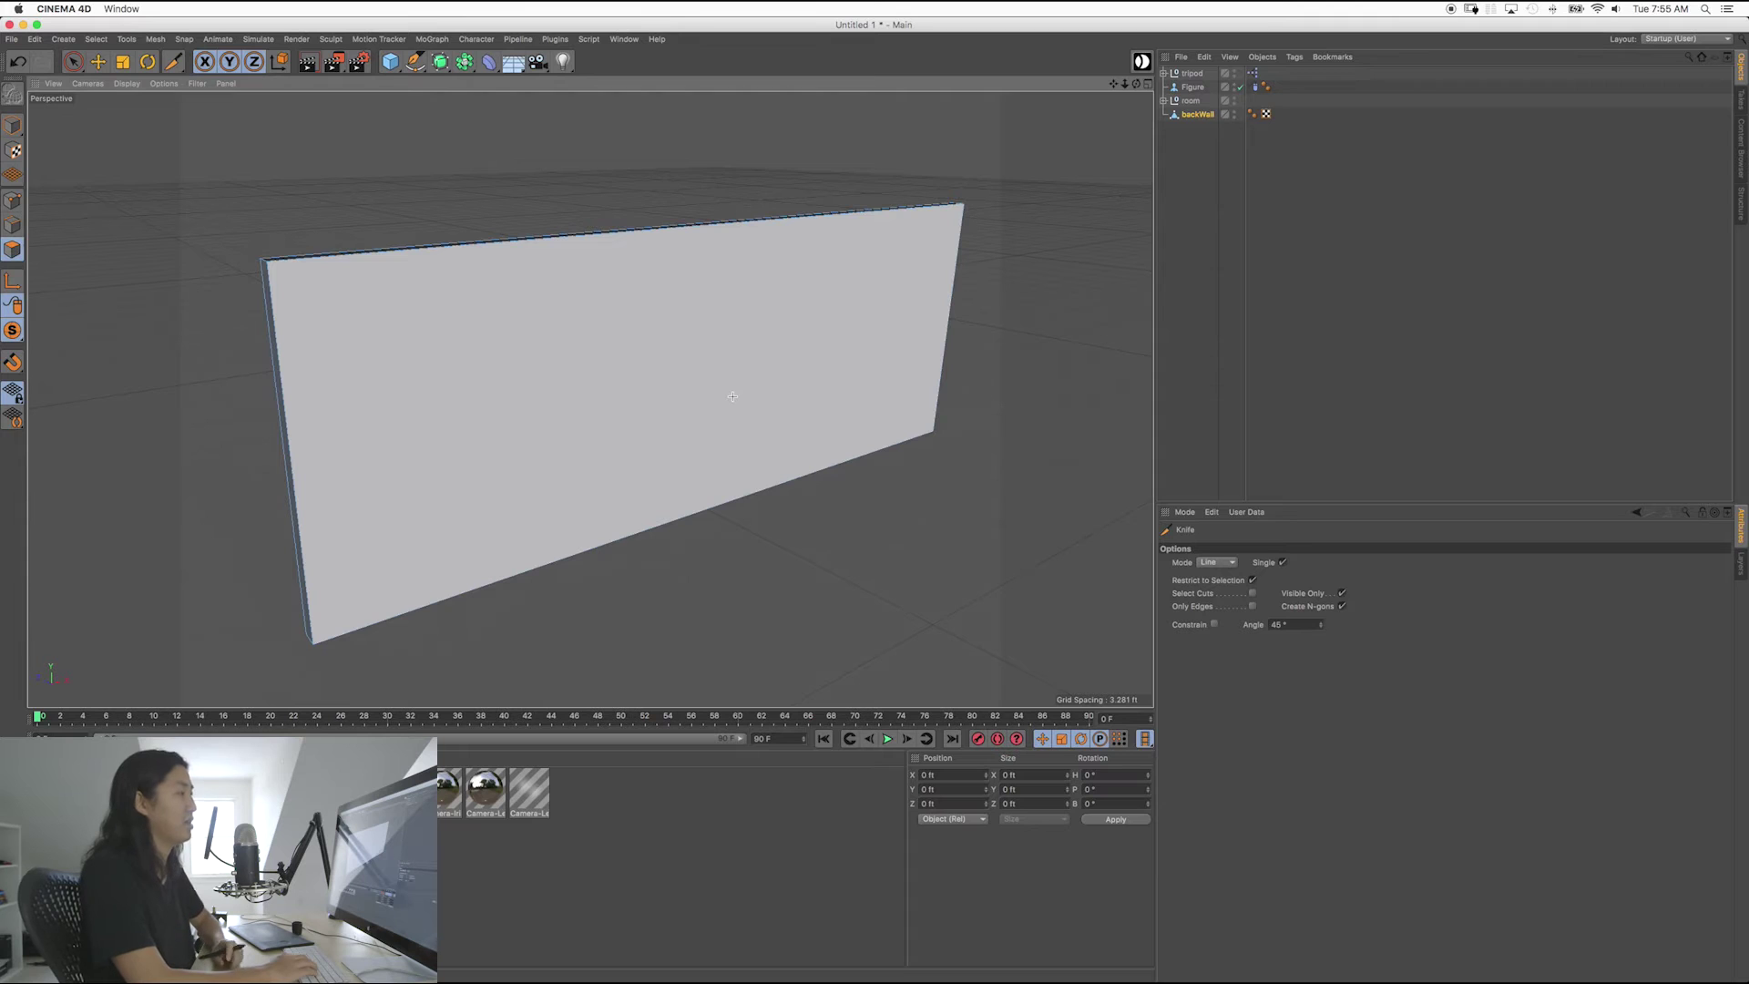
pyautogui.press('m')
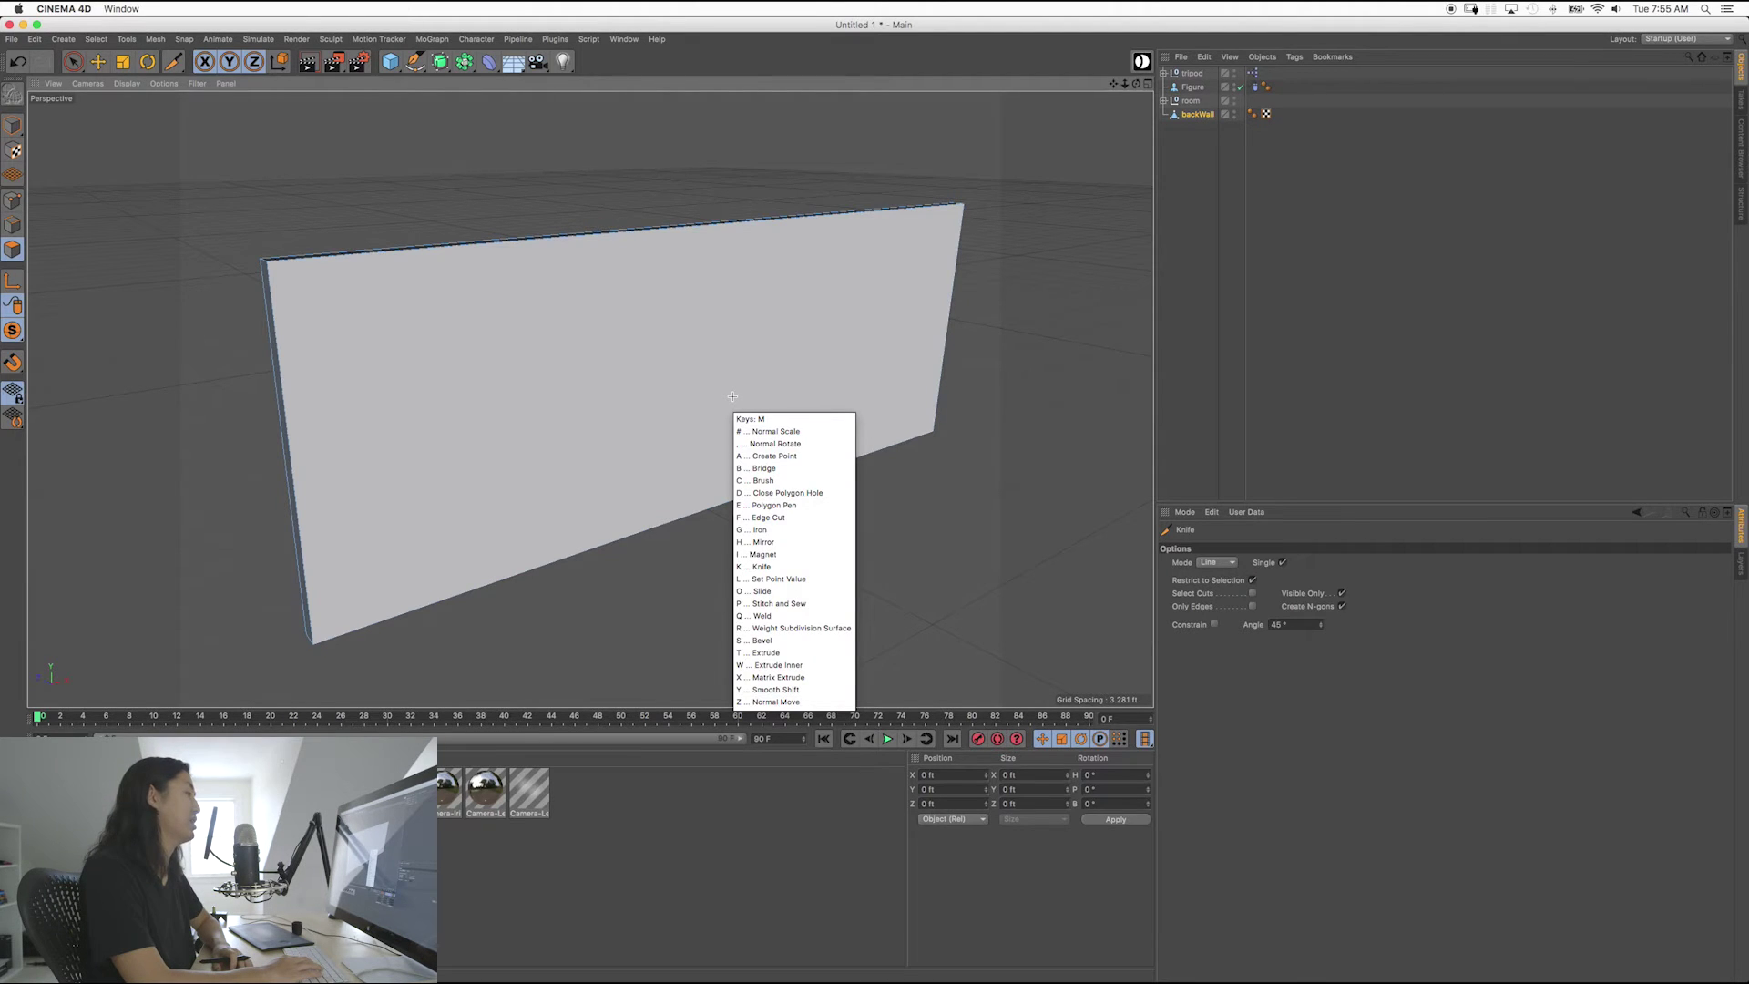
pyautogui.press('k')
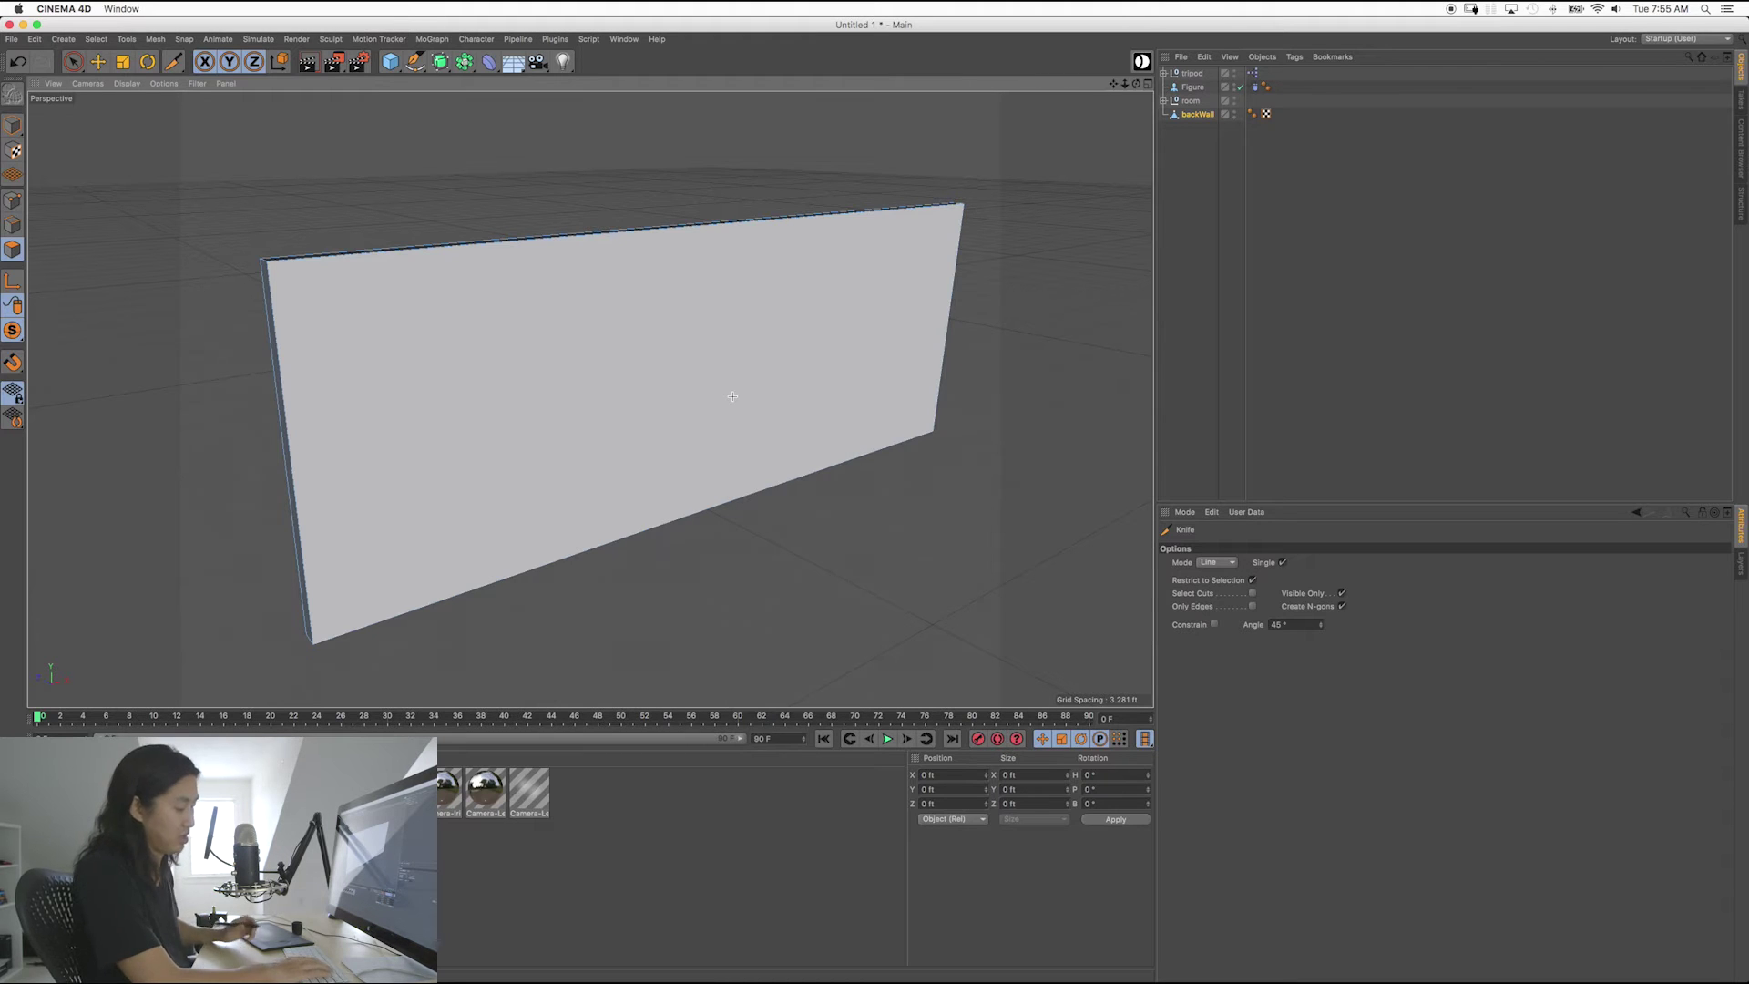
# Try selecting the wall's polygons with Live Selection and clear the selection.
pyautogui.press('0')
pyautogui.press('9')
pyautogui.click(319, 379)
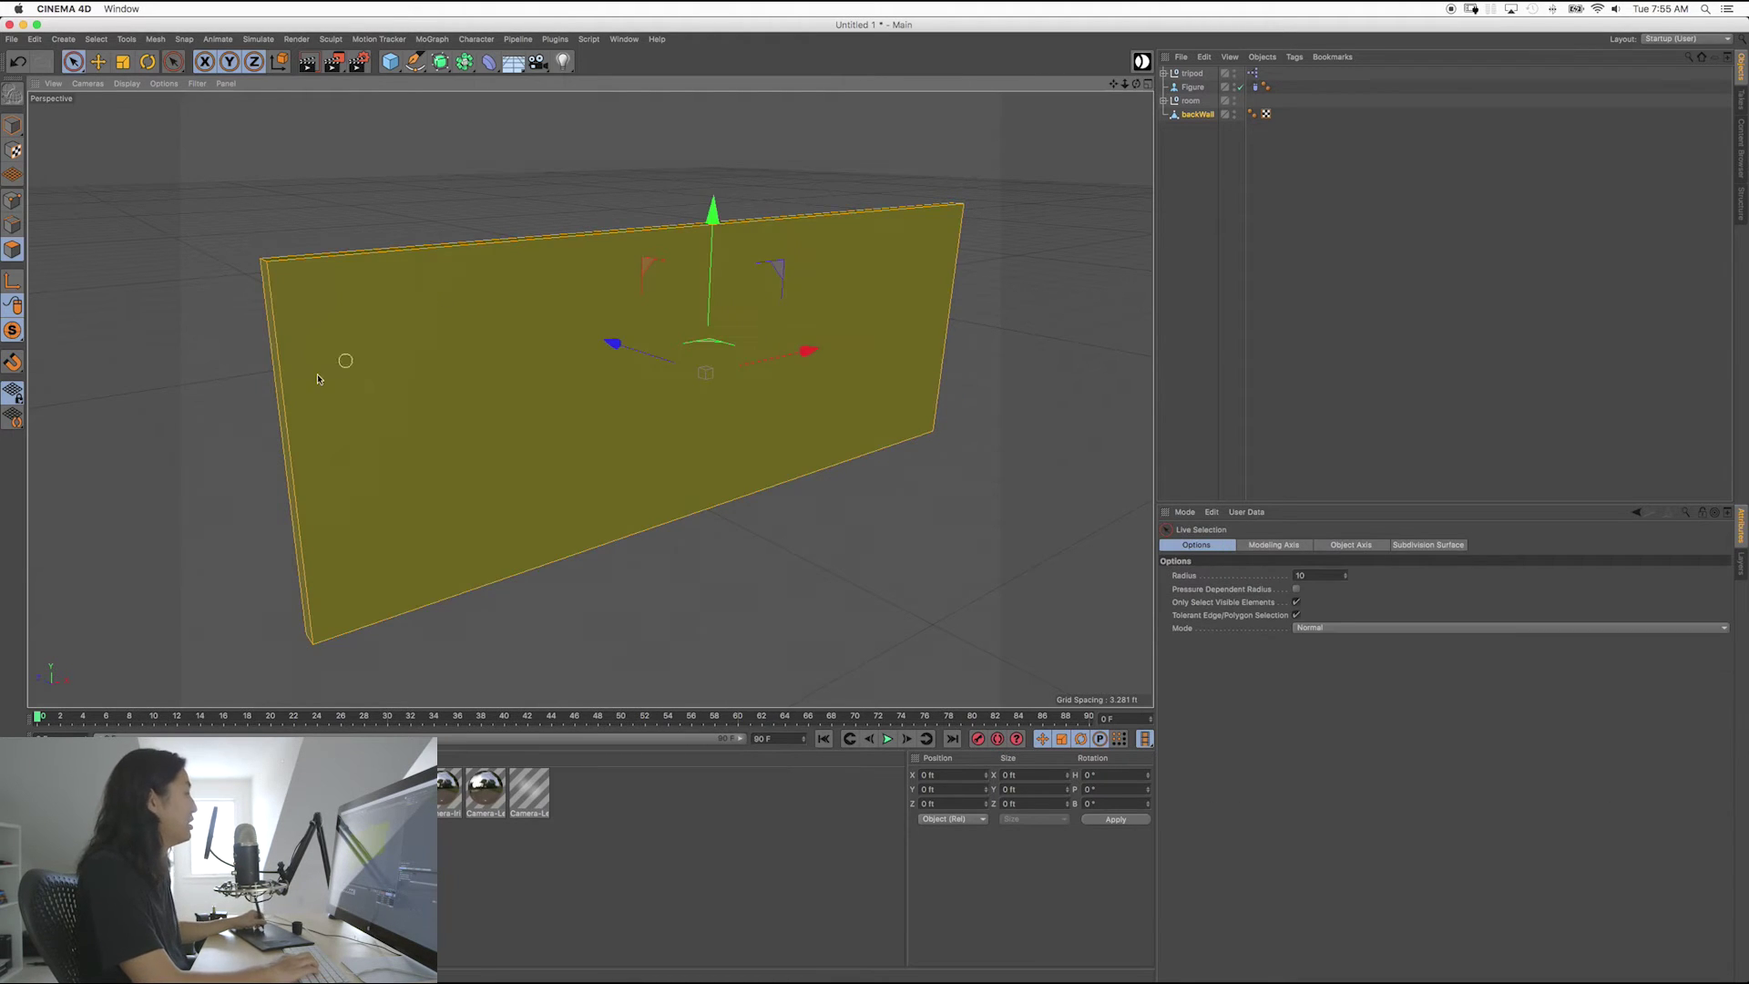
pyautogui.click(830, 593)
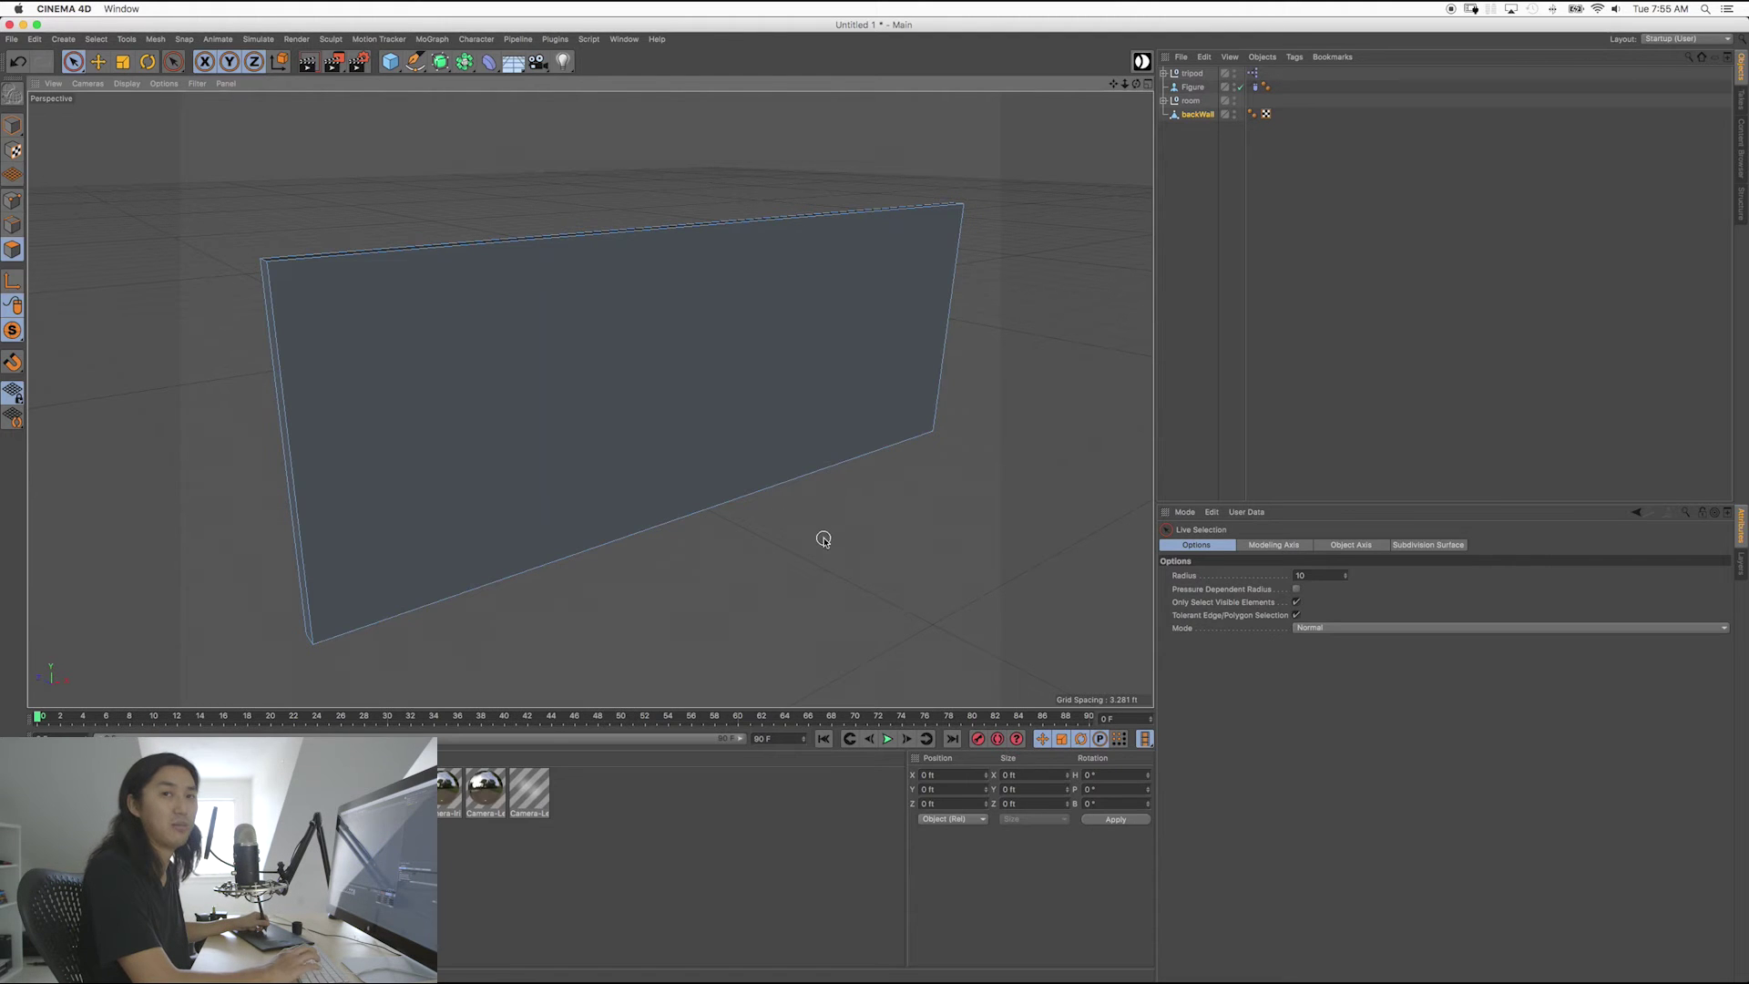
# Return to the Knife in Loop mode and make four vertical loop cuts that divide the wall into five columns.
pyautogui.press('space')
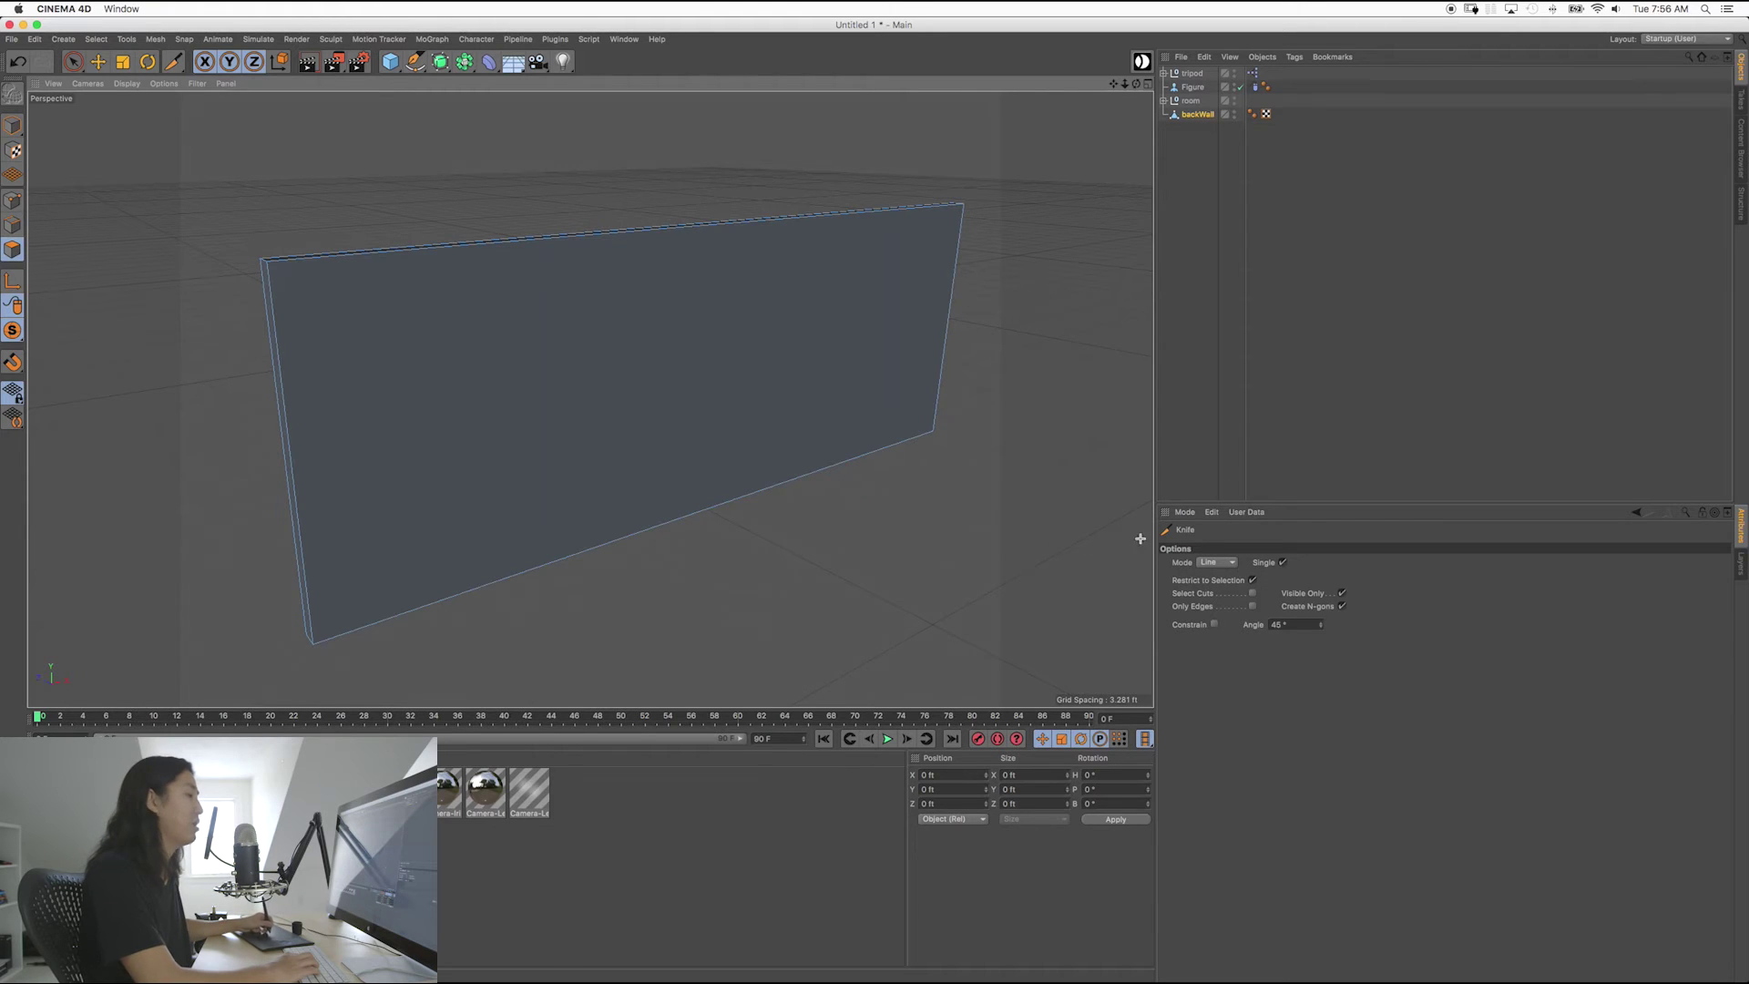
pyautogui.click(1215, 563)
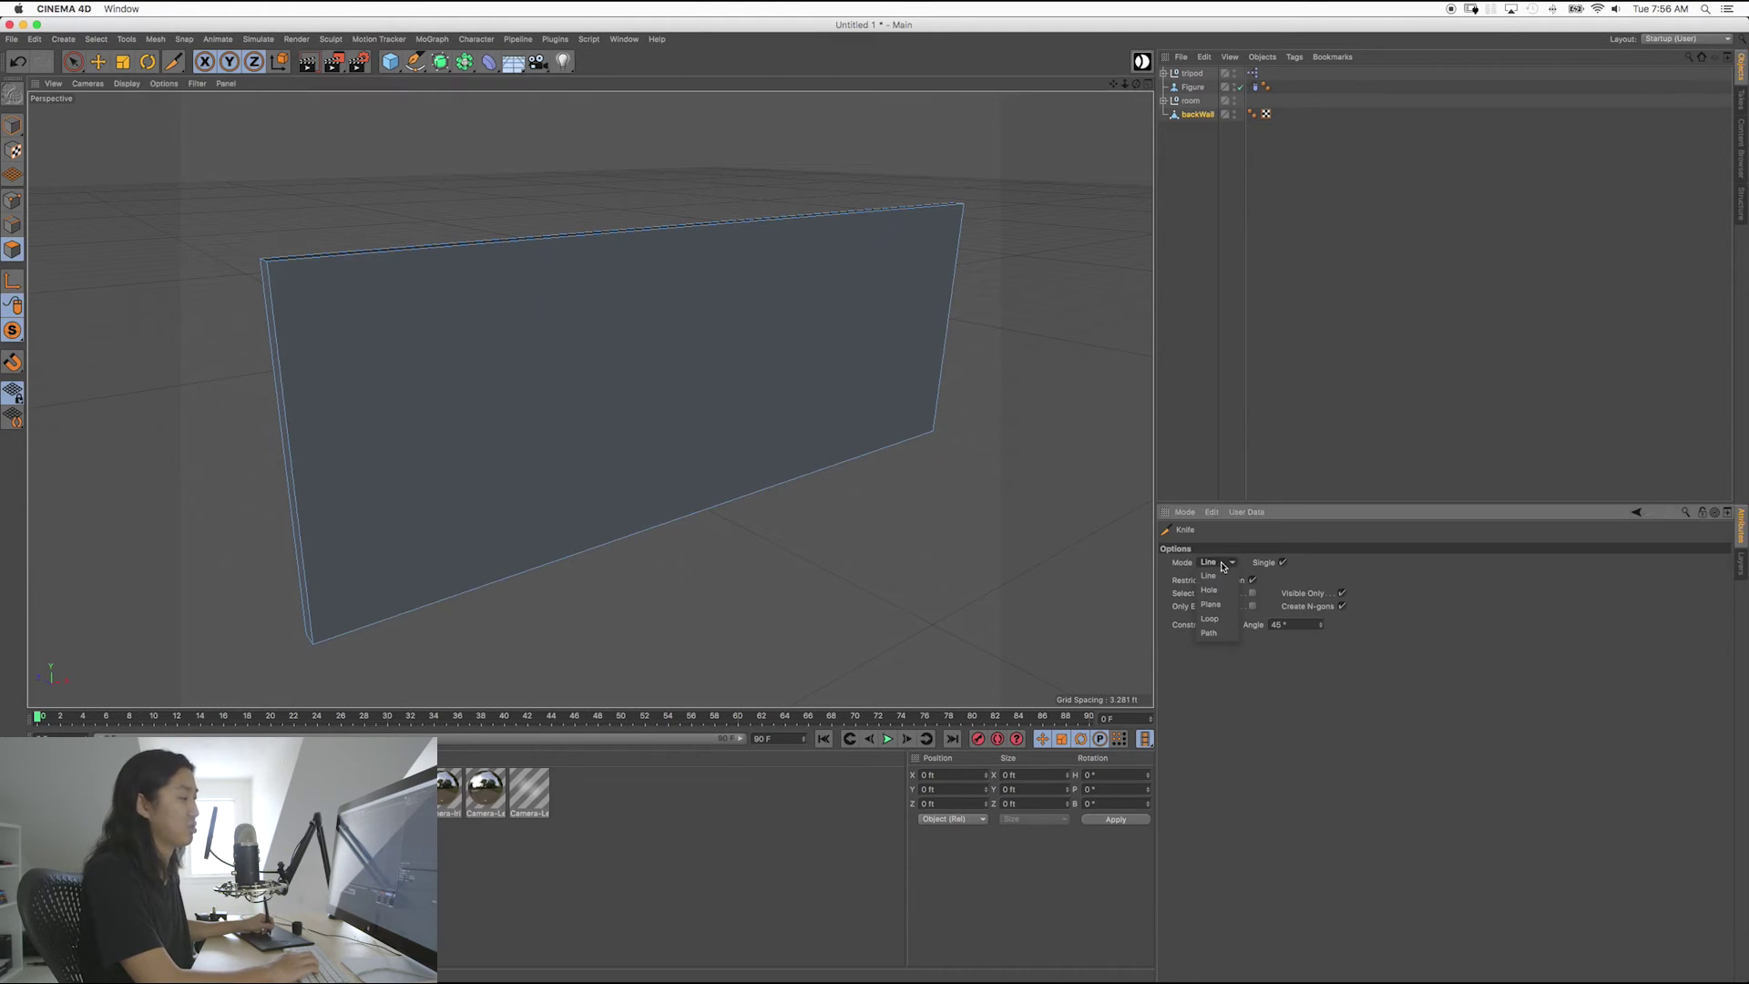
pyautogui.click(1216, 620)
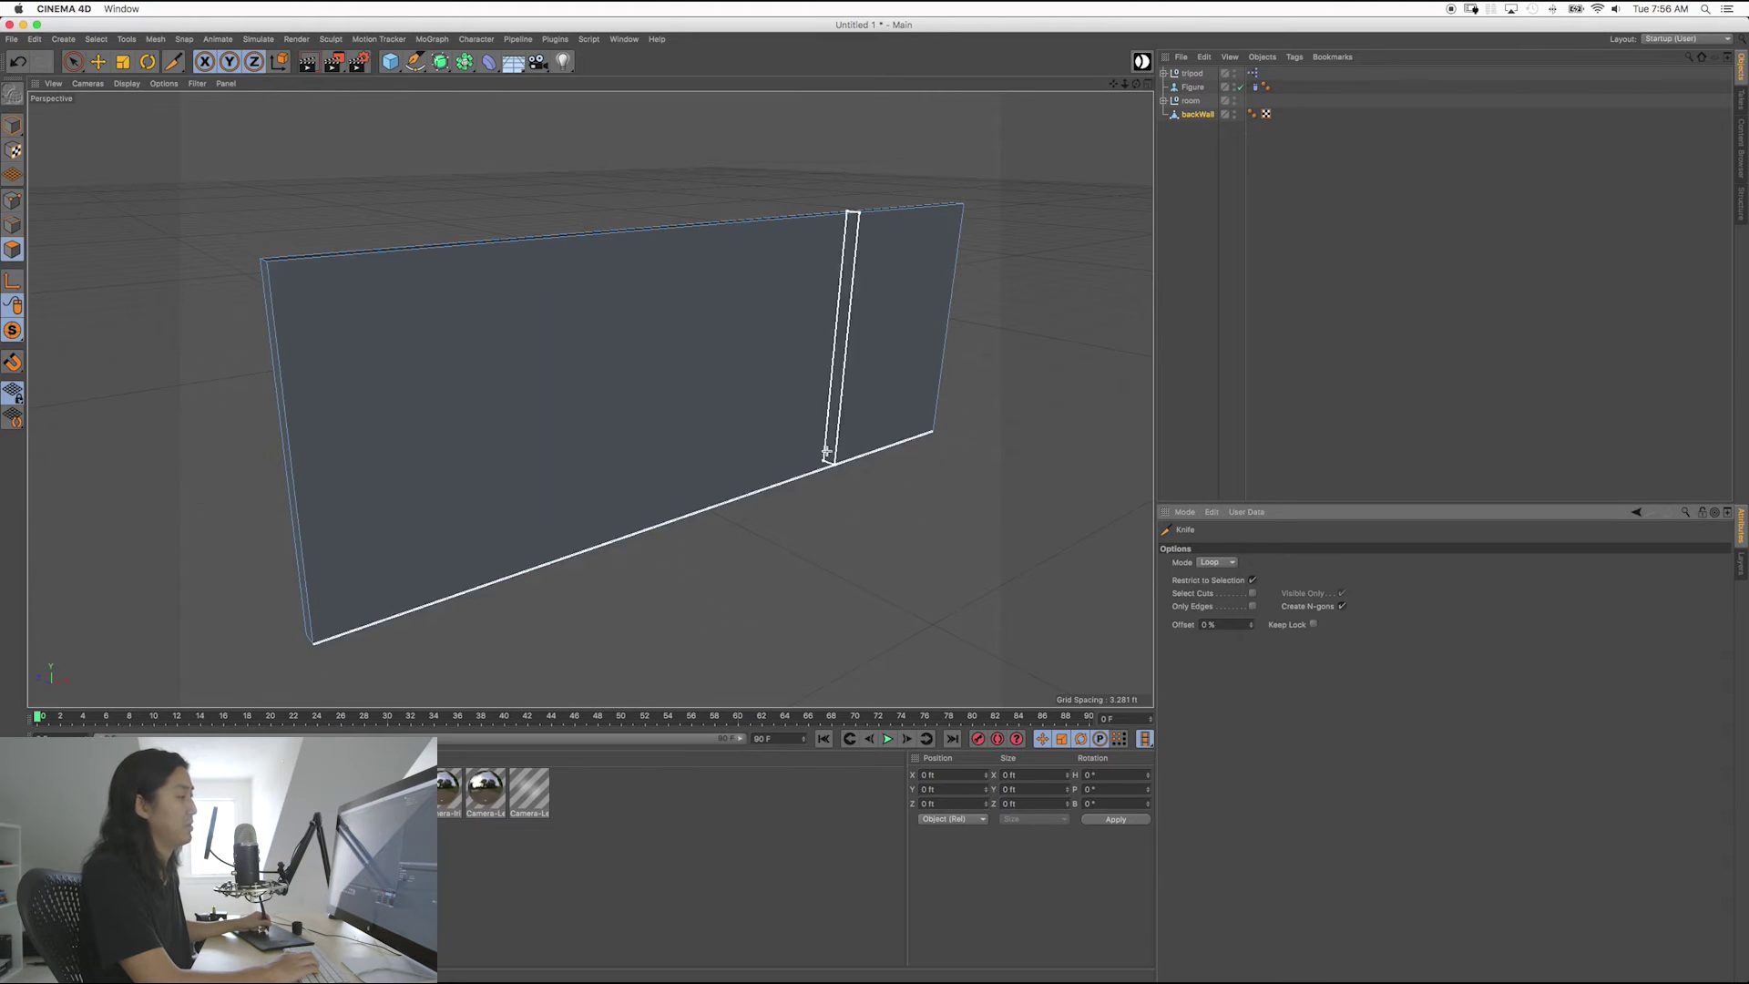
pyautogui.click(510, 574)
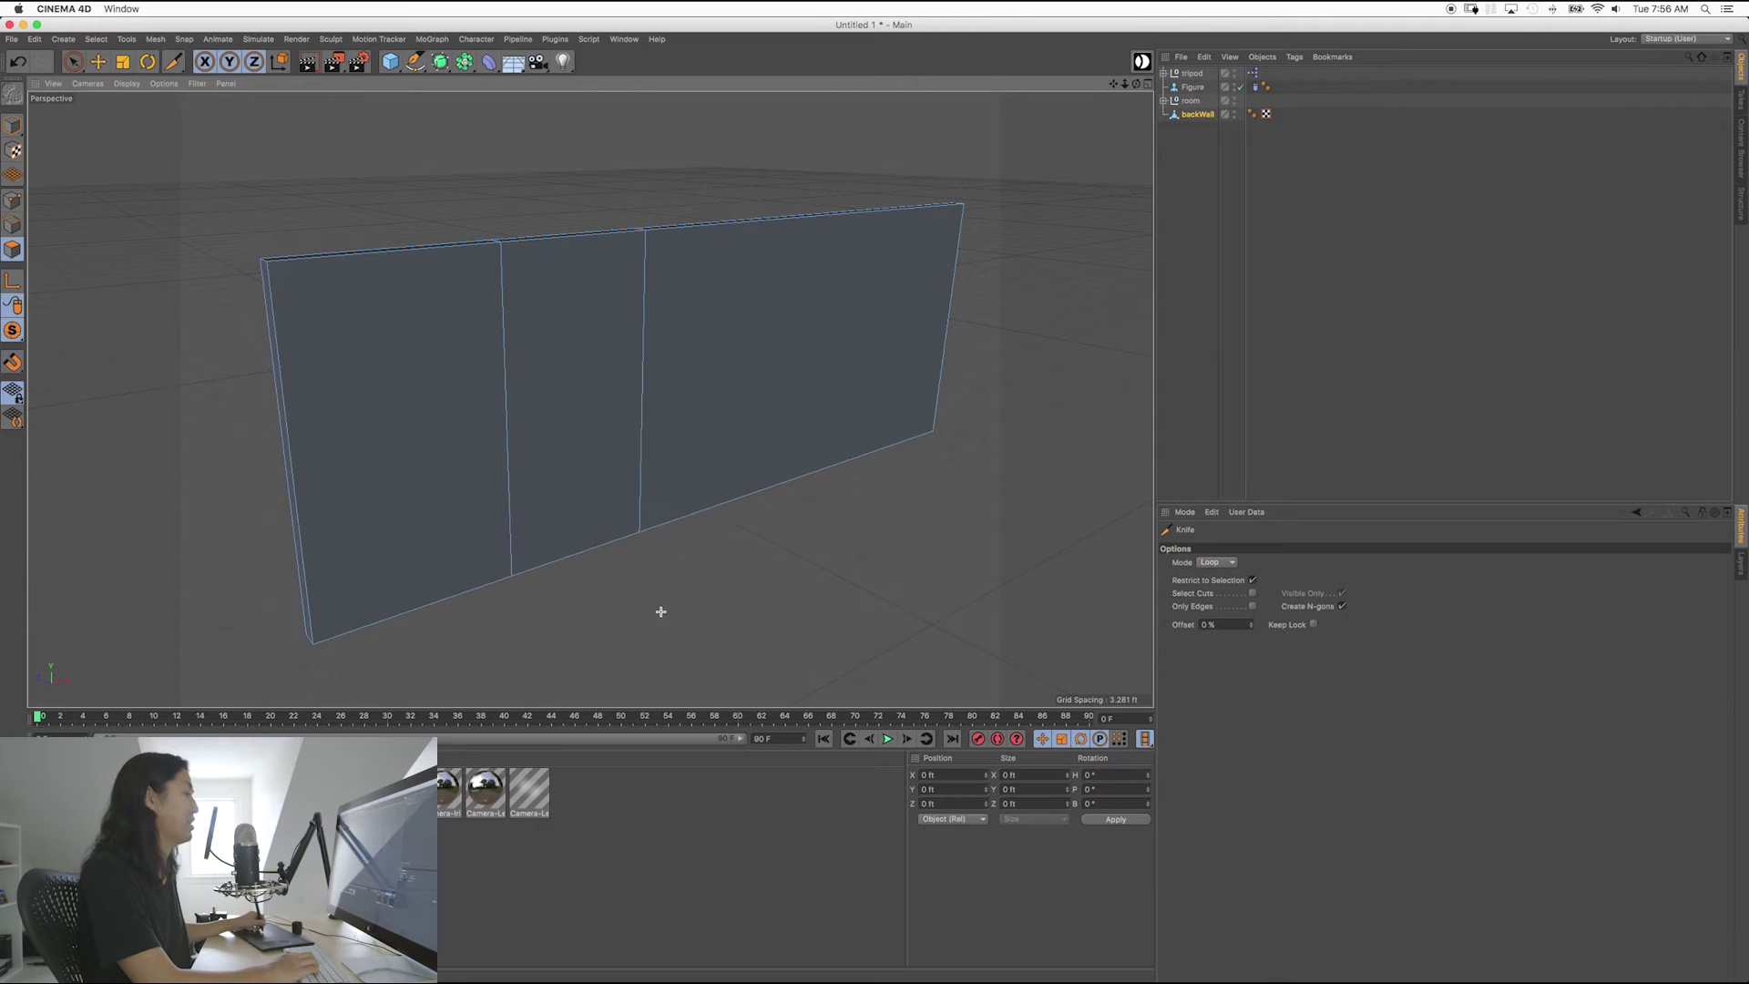
pyautogui.click(781, 492)
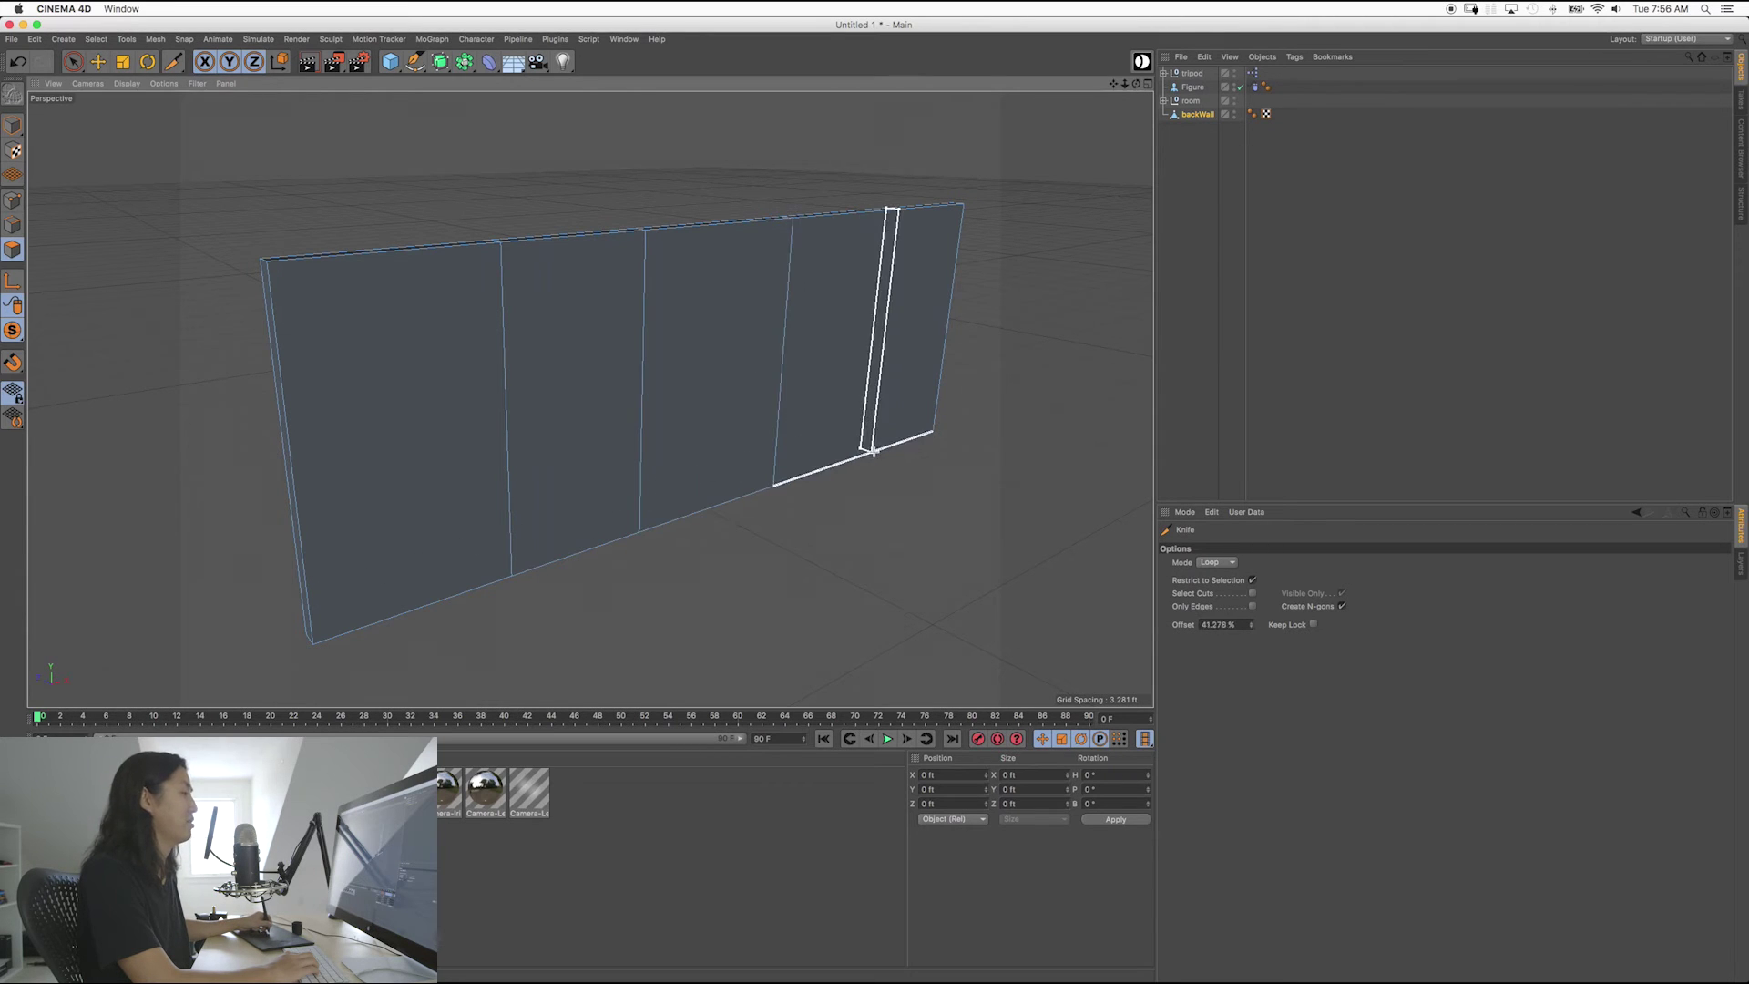
pyautogui.click(875, 452)
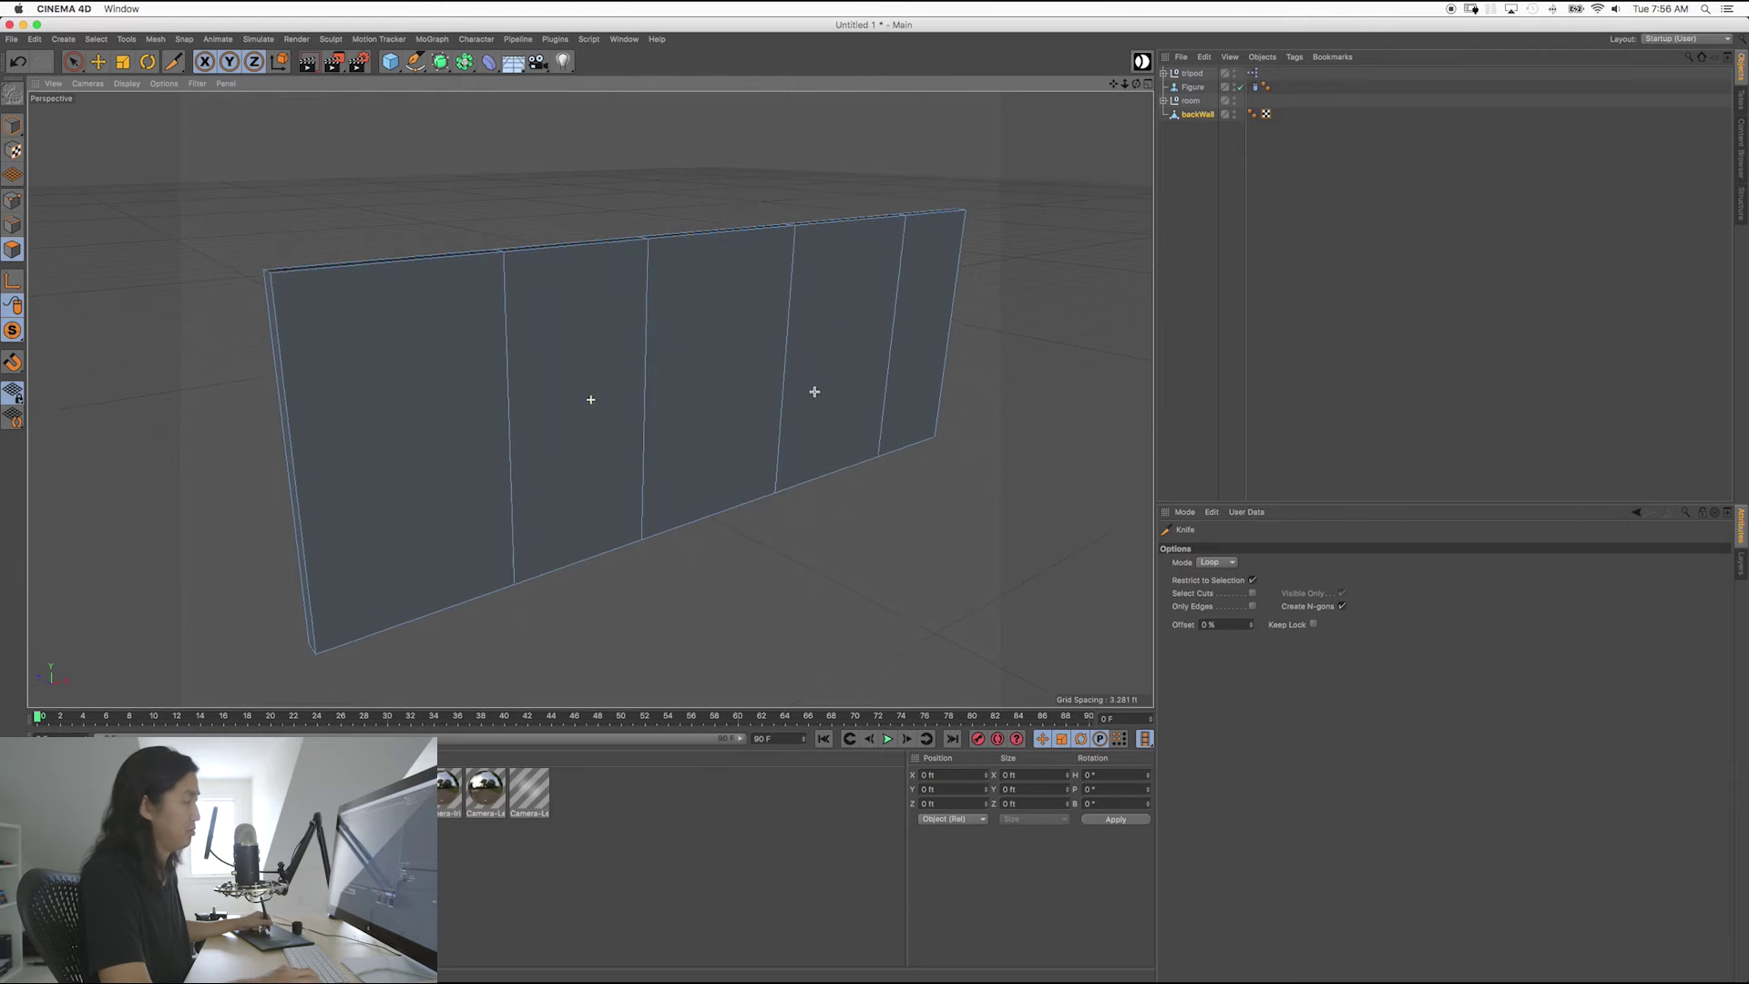
# Add two horizontal loop cuts around the wall, one near its upper edge and one near its lower edge.
pyautogui.keyDown('alt'); pyautogui.moveTo(814, 392); pyautogui.dragTo(631, 393); pyautogui.keyUp('alt')
pyautogui.click(692, 360)
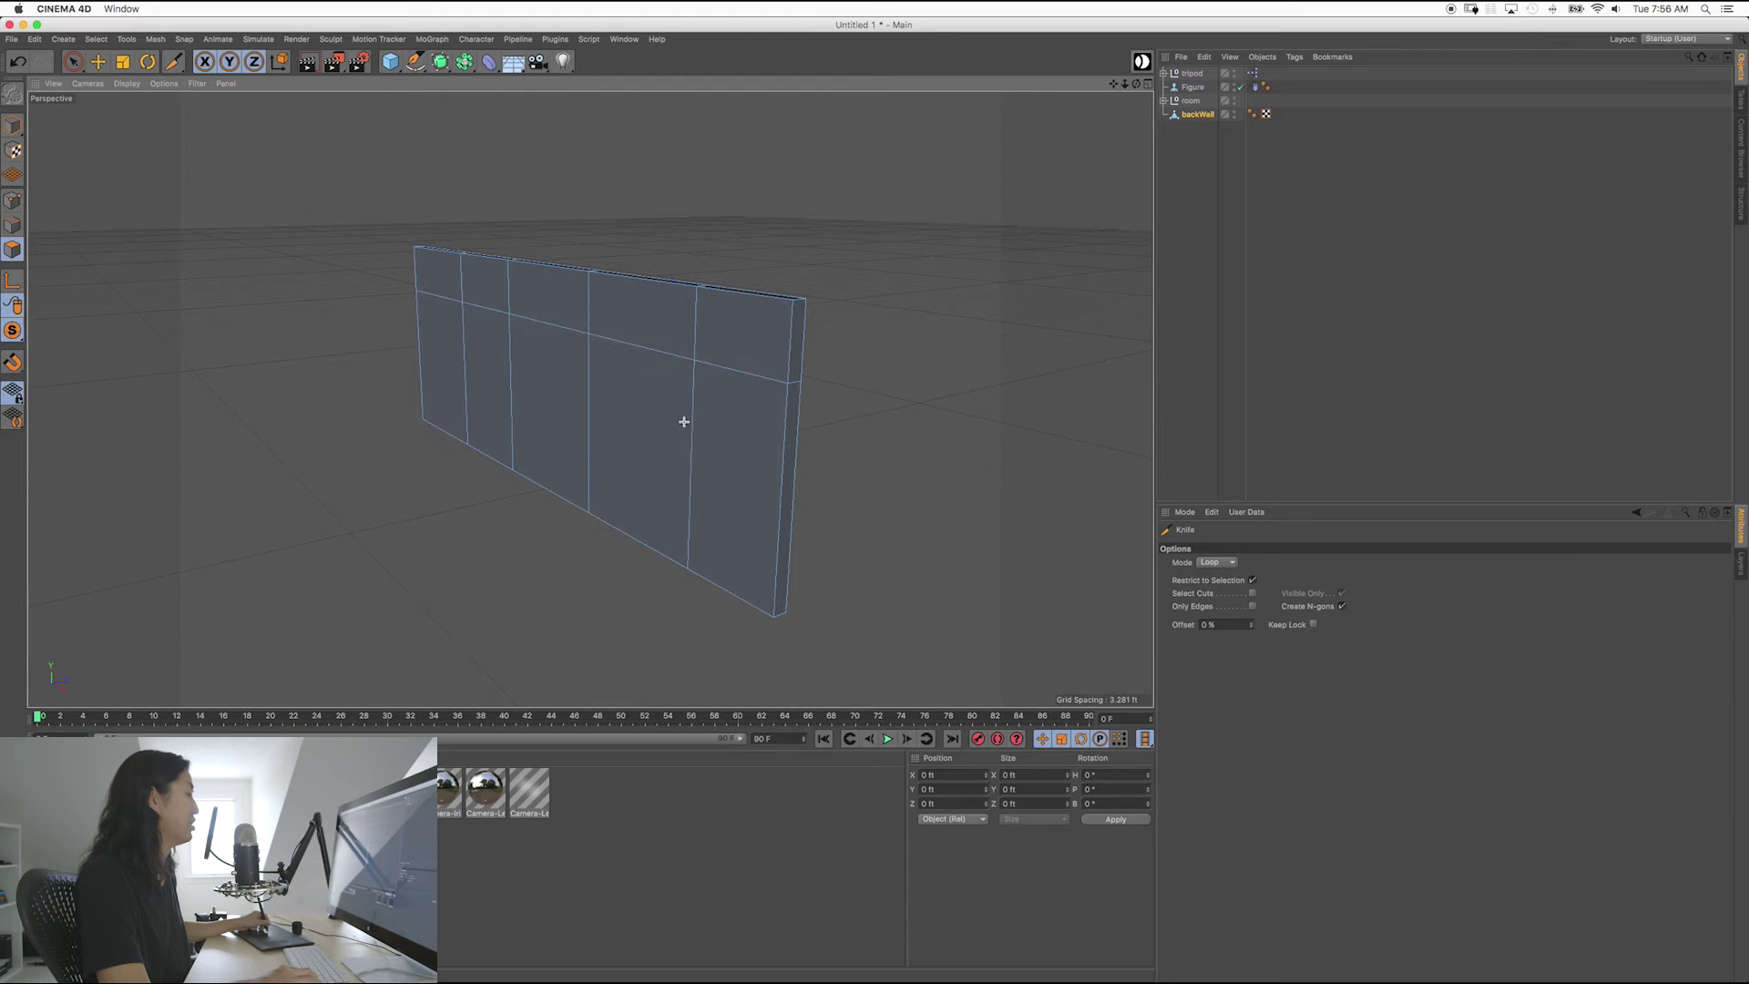
pyautogui.click(683, 492)
pyautogui.keyDown('alt'); pyautogui.moveTo(560, 399); pyautogui.dragTo(737, 415); pyautogui.keyUp('alt')
pyautogui.moveTo(618, 398)
pyautogui.keyDown('alt'); pyautogui.mouseDown()
pyautogui.moveTo(555, 374)
pyautogui.moveTo(808, 422)
pyautogui.moveTo(648, 453)
pyautogui.moveTo(574, 406)
pyautogui.moveTo(625, 386)
pyautogui.moveTo(620, 409)
pyautogui.mouseUp(); pyautogui.keyUp('alt')
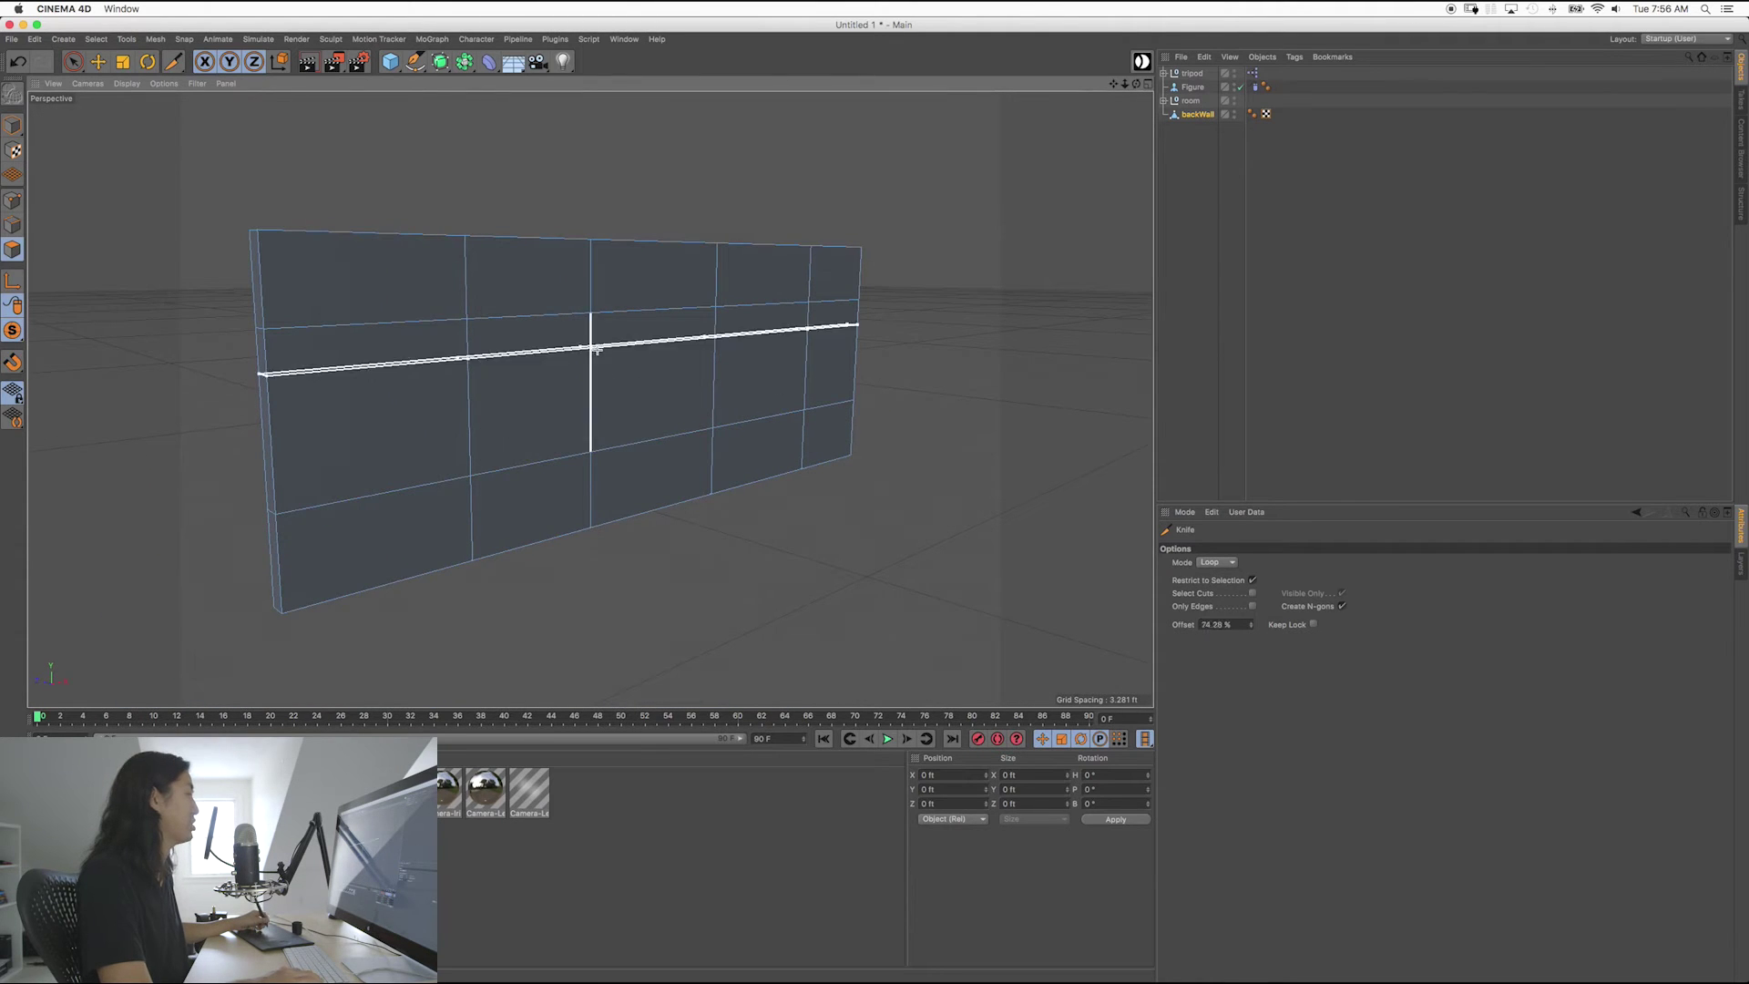
# With Live Selection, select the middle-row polygons of the second and fourth columns on both wall sides and delete them to form two window openings.
pyautogui.press('space')
pyautogui.moveTo(489, 390)
pyautogui.mouseDown()
pyautogui.moveTo(389, 373)
pyautogui.moveTo(674, 273)
pyautogui.moveTo(829, 355)
pyautogui.moveTo(547, 519)
pyautogui.moveTo(710, 488)
pyautogui.moveTo(734, 547)
pyautogui.moveTo(519, 406)
pyautogui.mouseUp()
pyautogui.click(714, 534)
pyautogui.click(519, 406)
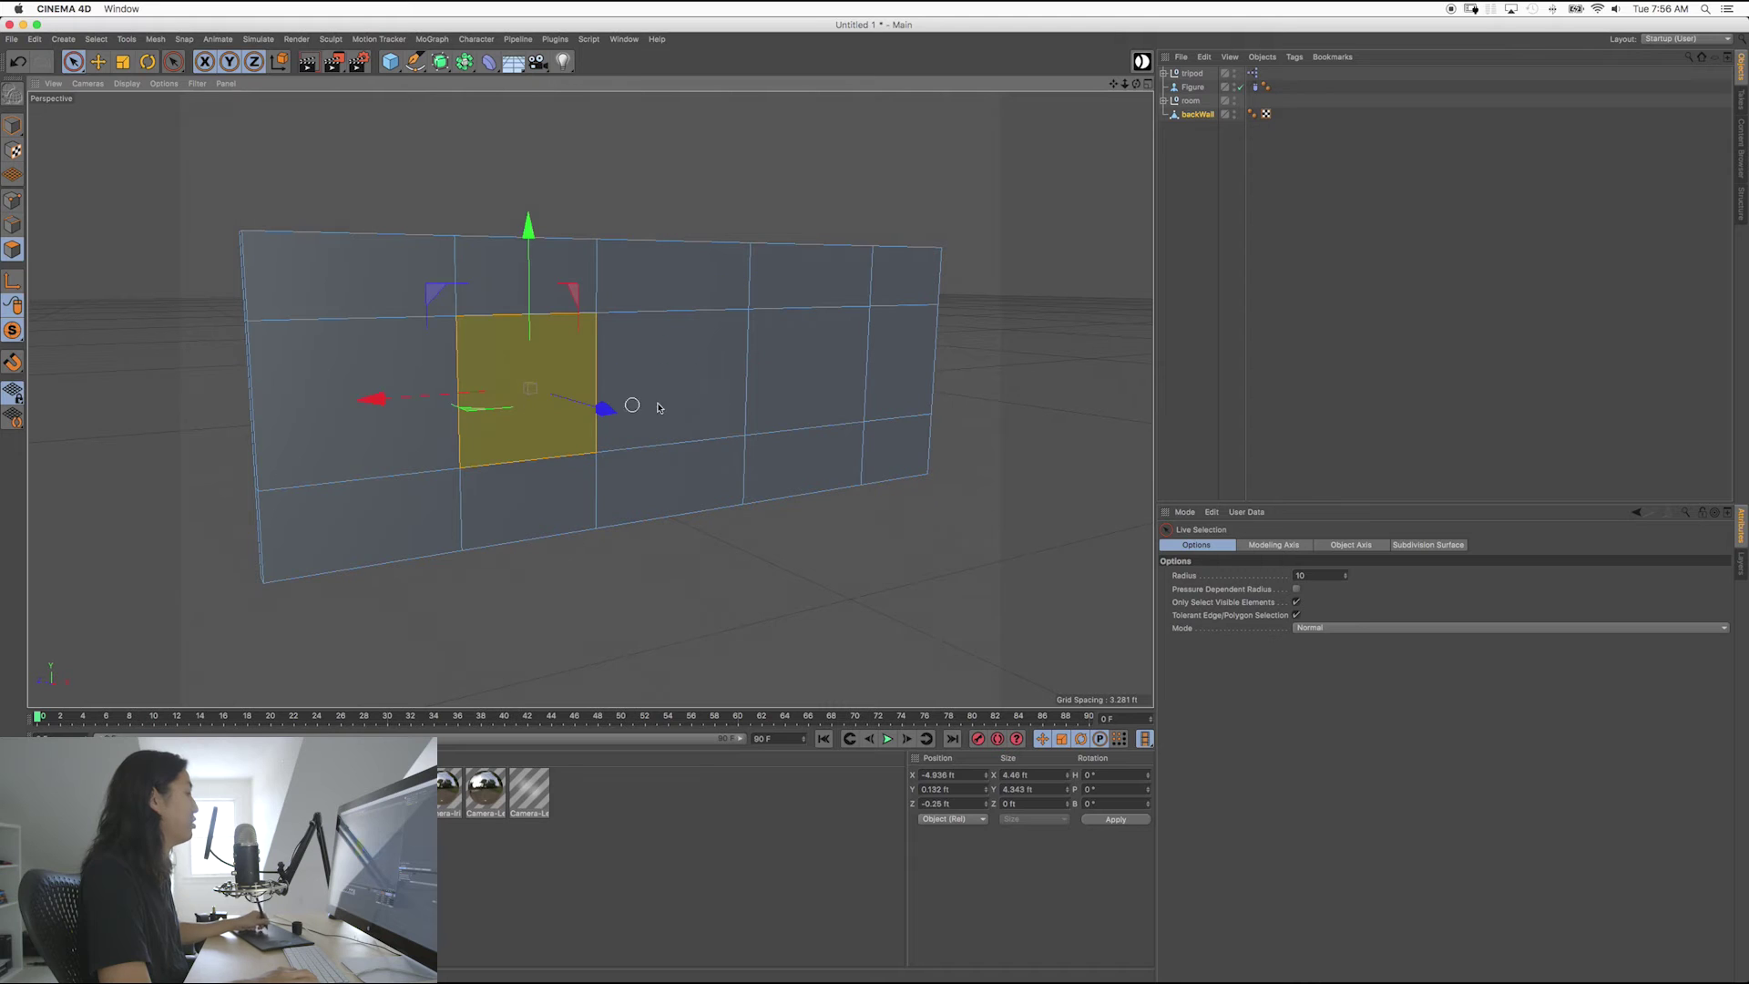
pyautogui.keyDown('shift'); pyautogui.click(796, 399); pyautogui.keyUp('shift')
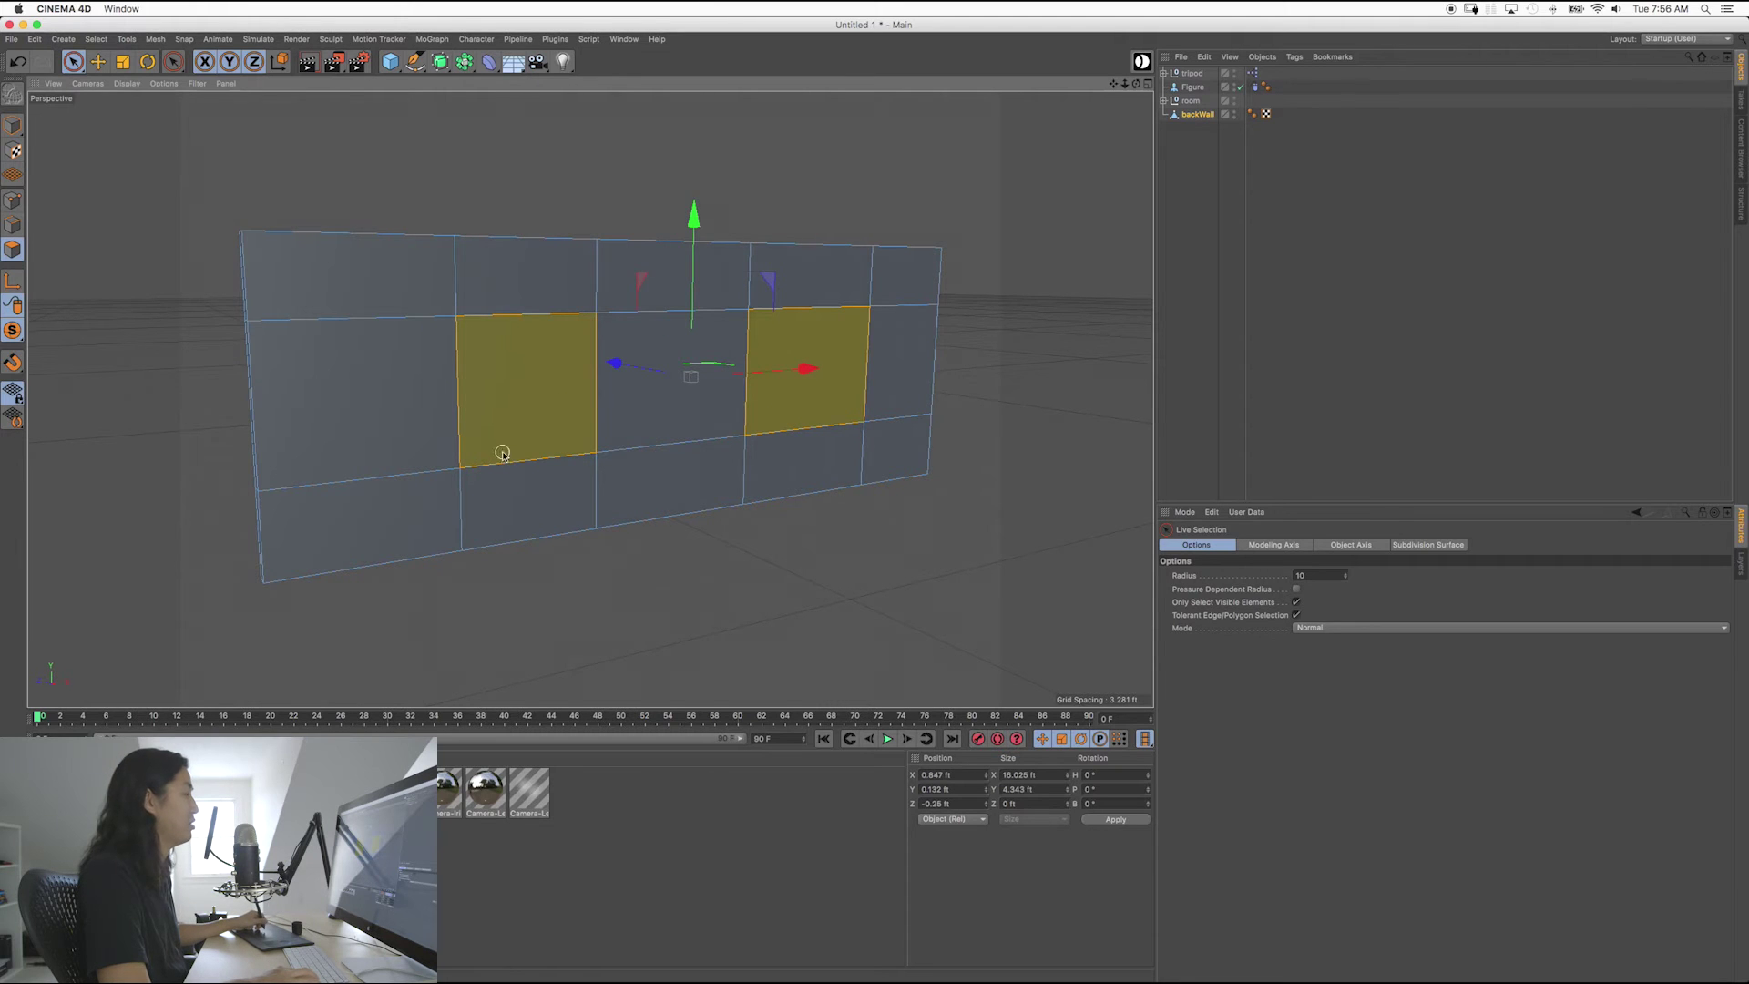
pyautogui.keyDown('alt'); pyautogui.moveTo(547, 444); pyautogui.dragTo(597, 411); pyautogui.keyUp('alt')
pyautogui.click(575, 419)
pyautogui.keyDown('shift'); pyautogui.click(352, 363); pyautogui.keyUp('shift')
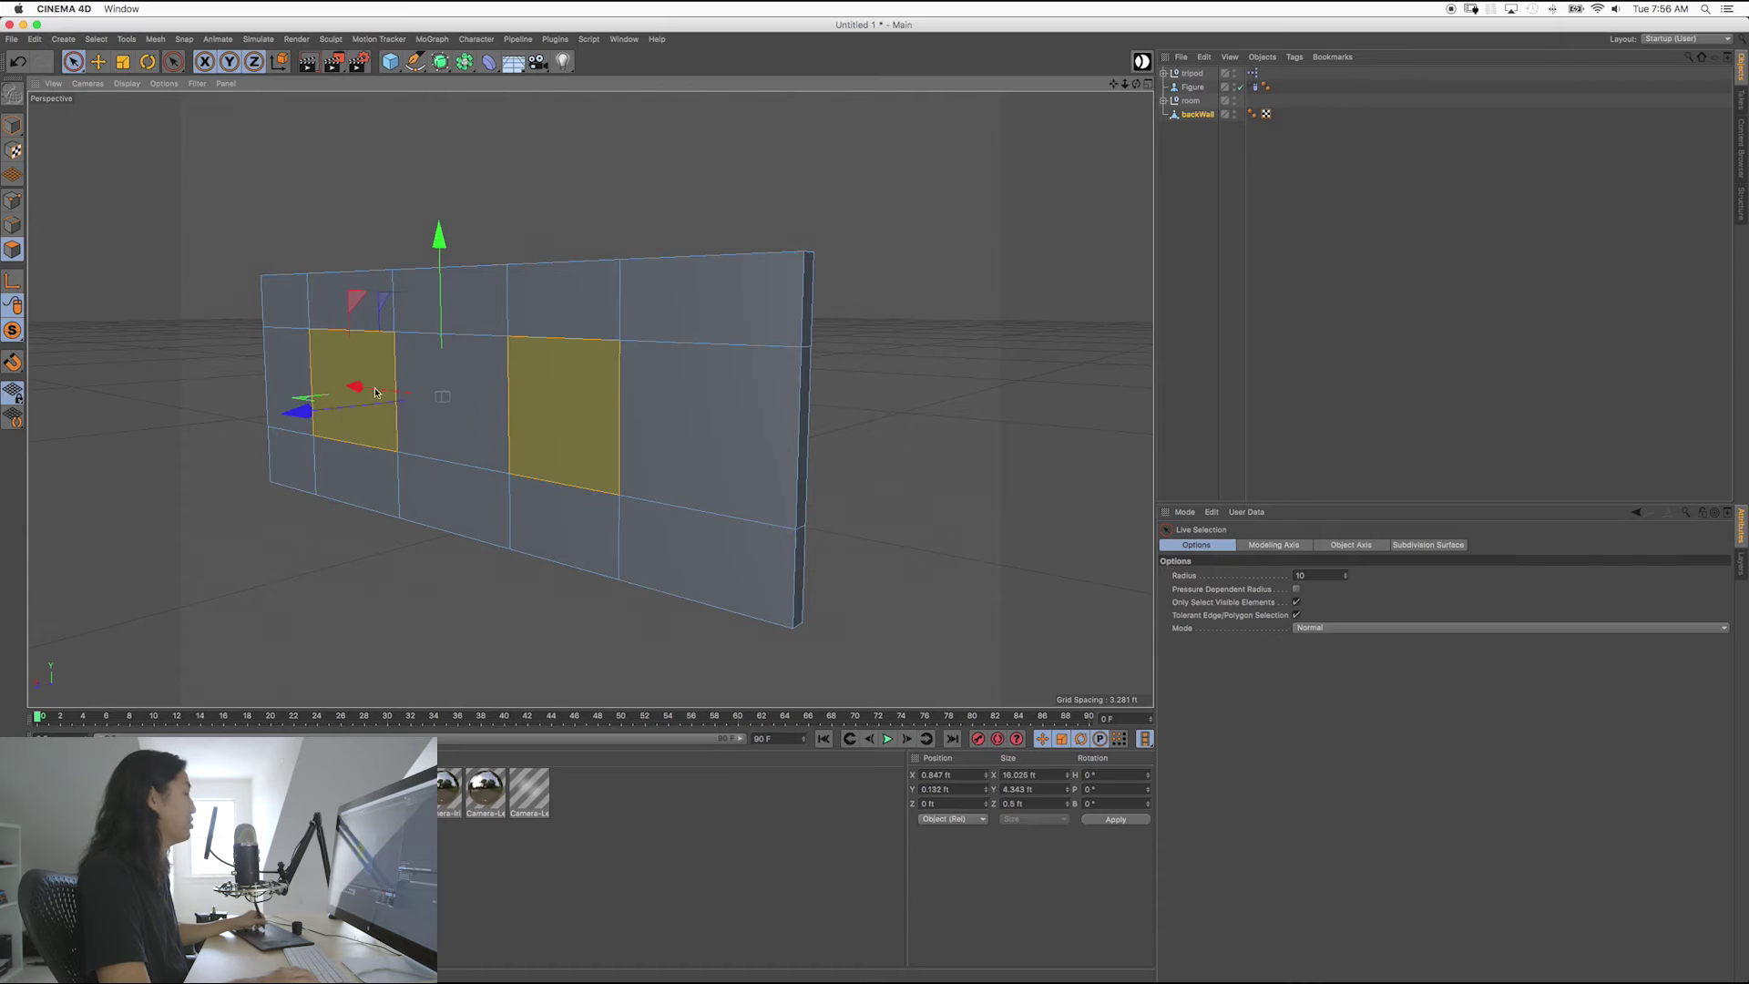
pyautogui.press('Delete')
# Examine the inside edges of the window openings, selecting the wall section between them and clearing the selection.
pyautogui.keyDown('alt'); pyautogui.moveTo(574, 438); pyautogui.dragTo(503, 377); pyautogui.keyUp('alt')
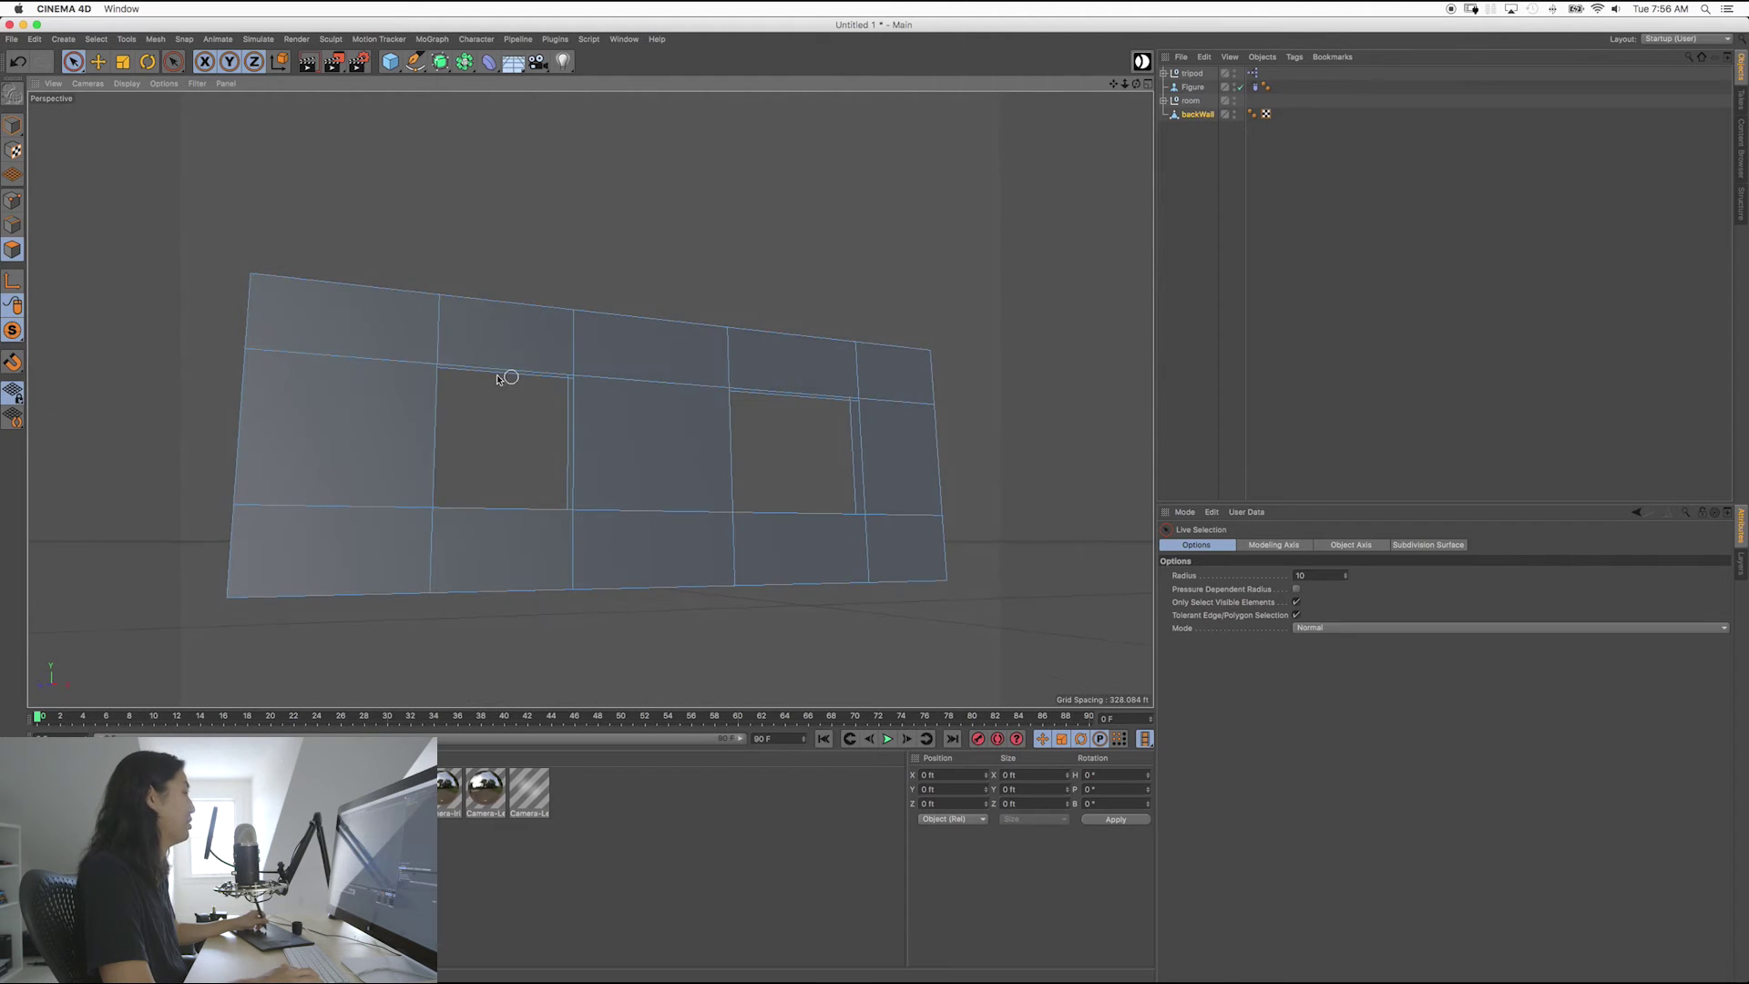
pyautogui.keyDown('alt'); pyautogui.moveTo(512, 426); pyautogui.dragTo(523, 441, button='middle'); pyautogui.keyUp('alt')
pyautogui.keyDown('alt'); pyautogui.moveTo(463, 388); pyautogui.dragTo(570, 408, button='right'); pyautogui.keyUp('alt')
pyautogui.keyDown('alt'); pyautogui.moveTo(590, 399); pyautogui.dragTo(554, 347, button='middle'); pyautogui.keyUp('alt')
pyautogui.click(660, 456)
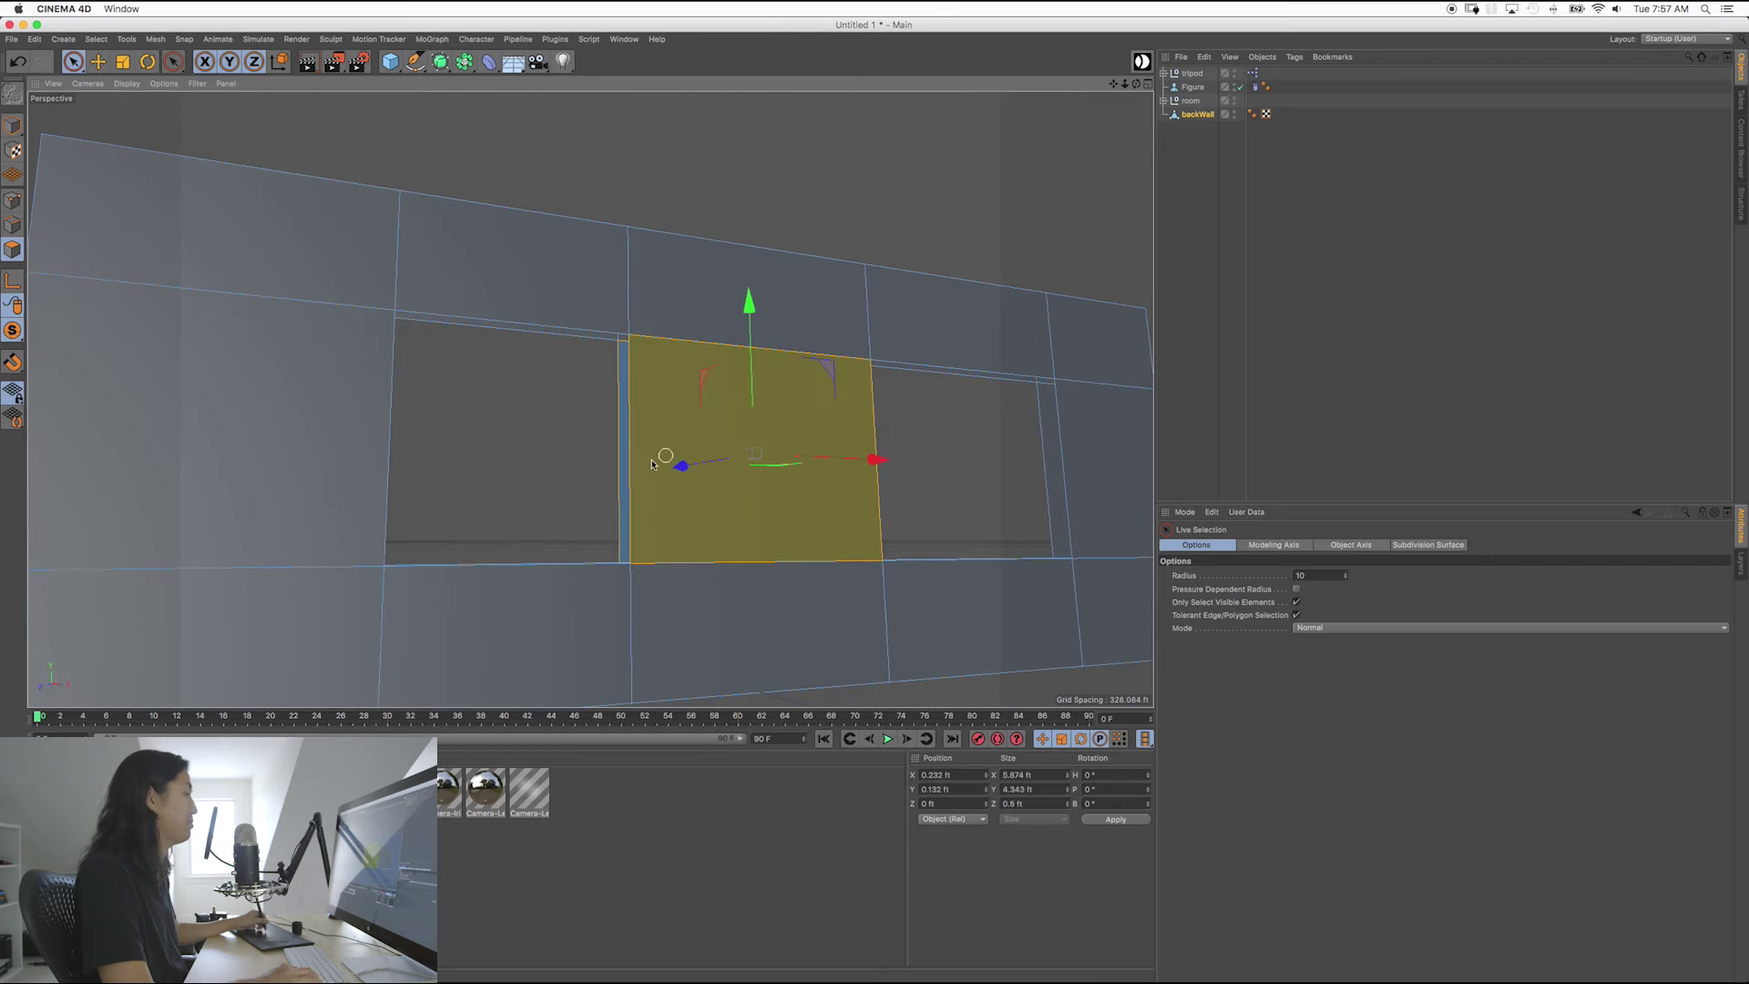
pyautogui.click(550, 449)
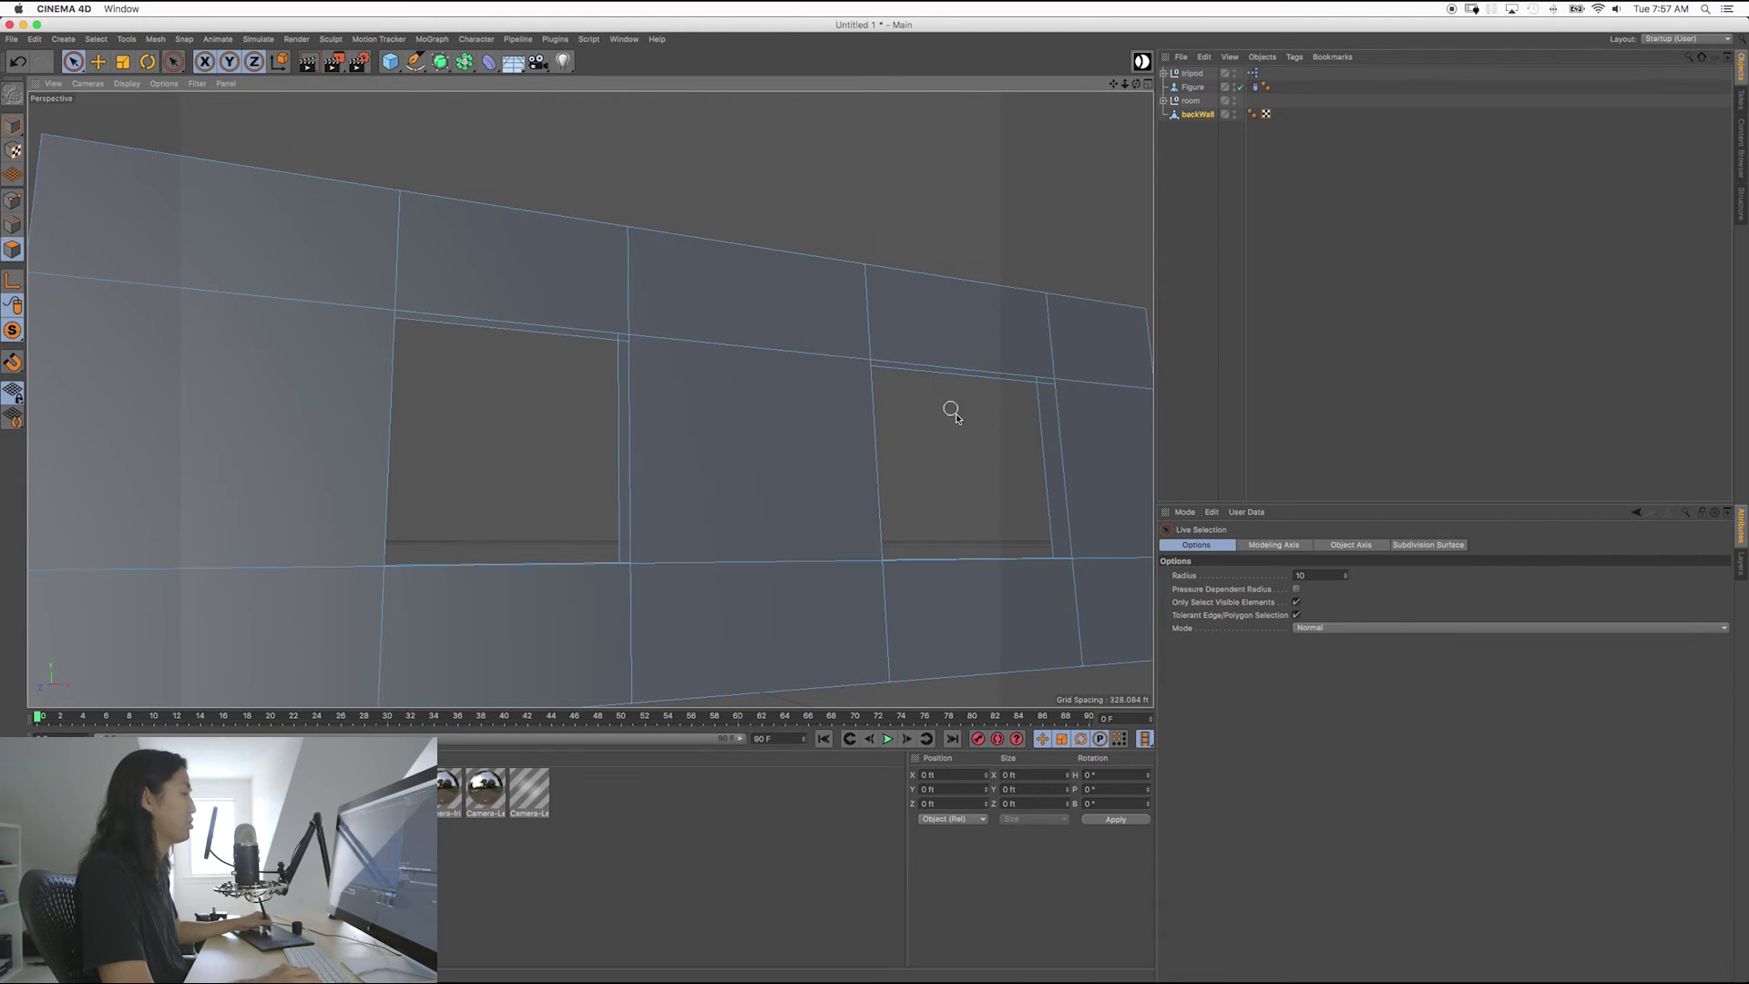
# Examine the open inner sides of both window openings in the back wall from several angles.
pyautogui.keyDown('alt'); pyautogui.moveTo(937, 489); pyautogui.dragTo(851, 402, button='middle'); pyautogui.keyUp('alt')
pyautogui.keyDown('alt'); pyautogui.moveTo(850, 401); pyautogui.dragTo(864, 374); pyautogui.keyUp('alt')
pyautogui.moveTo(587, 413)
pyautogui.keyDown('alt'); pyautogui.mouseDown()
pyautogui.moveTo(640, 414)
pyautogui.moveTo(574, 438)
pyautogui.moveTo(588, 472)
pyautogui.moveTo(624, 461)
pyautogui.moveTo(647, 407)
pyautogui.moveTo(589, 403)
pyautogui.mouseUp(); pyautogui.keyUp('alt')
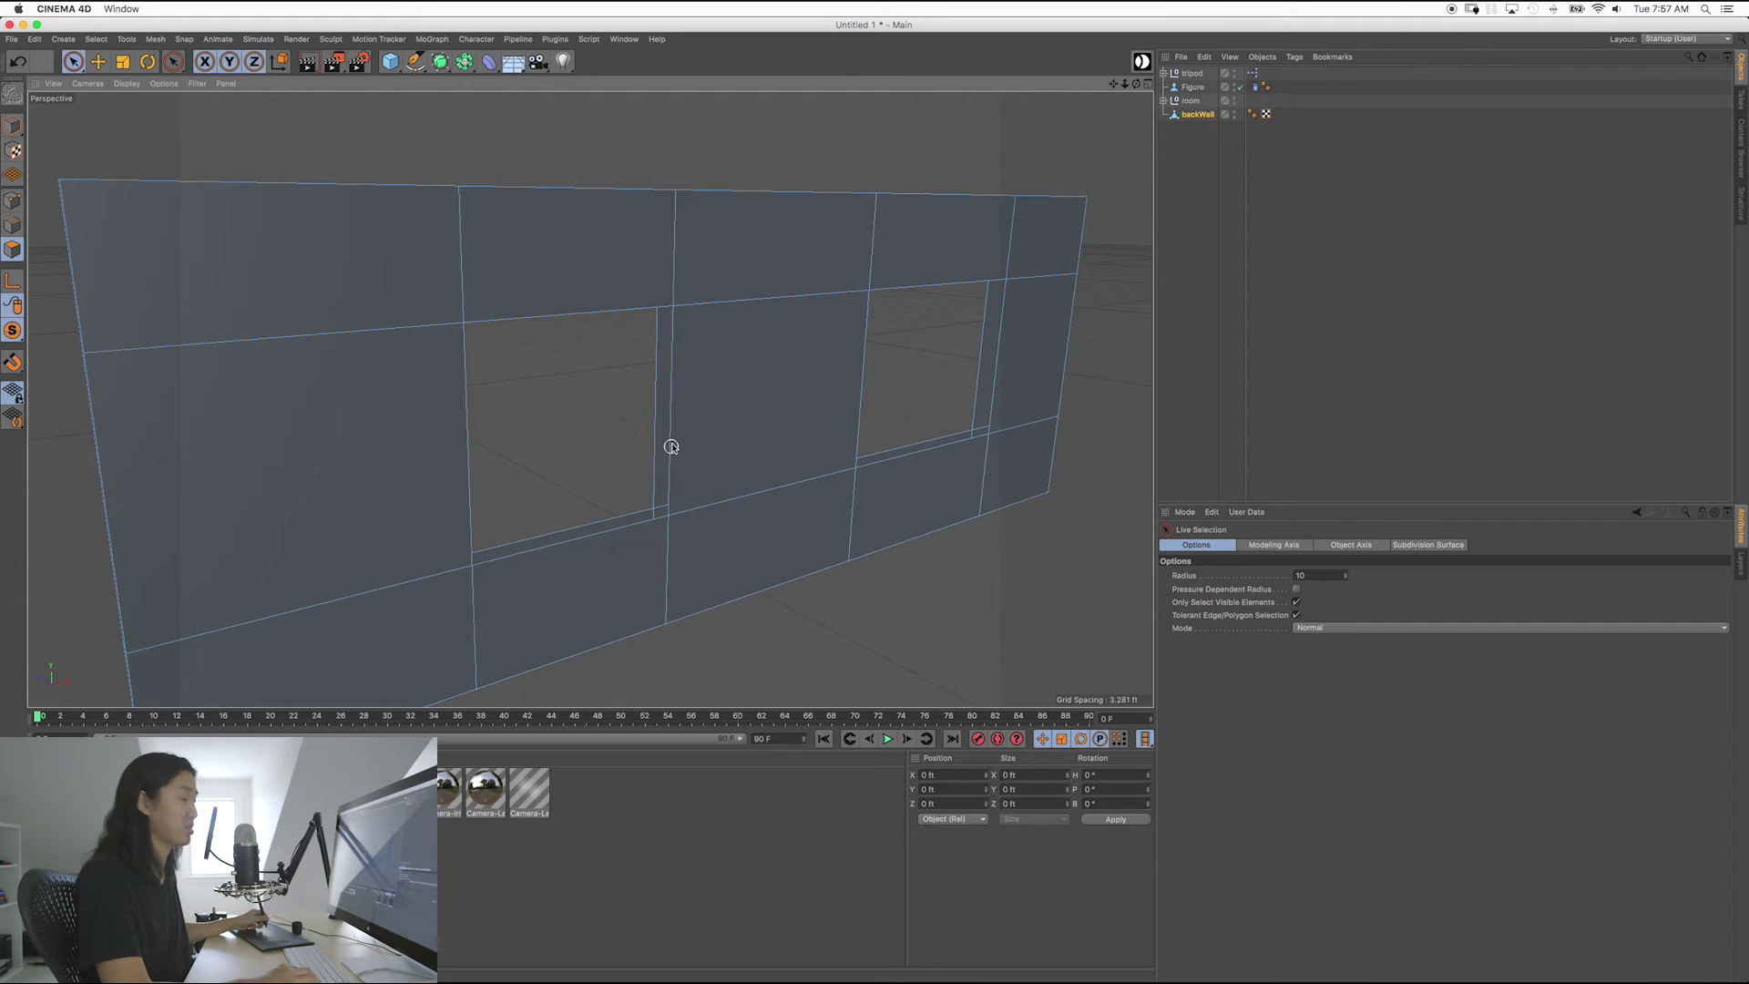
pyautogui.keyDown('alt'); pyautogui.moveTo(680, 440); pyautogui.dragTo(781, 406); pyautogui.keyUp('alt')
pyautogui.keyDown('alt'); pyautogui.moveTo(781, 406); pyautogui.dragTo(731, 392, button='right'); pyautogui.keyUp('alt')
pyautogui.keyDown('alt'); pyautogui.moveTo(729, 392); pyautogui.dragTo(697, 393, button='middle'); pyautogui.keyUp('alt')
pyautogui.keyDown('alt'); pyautogui.moveTo(734, 387); pyautogui.dragTo(739, 373); pyautogui.keyUp('alt')
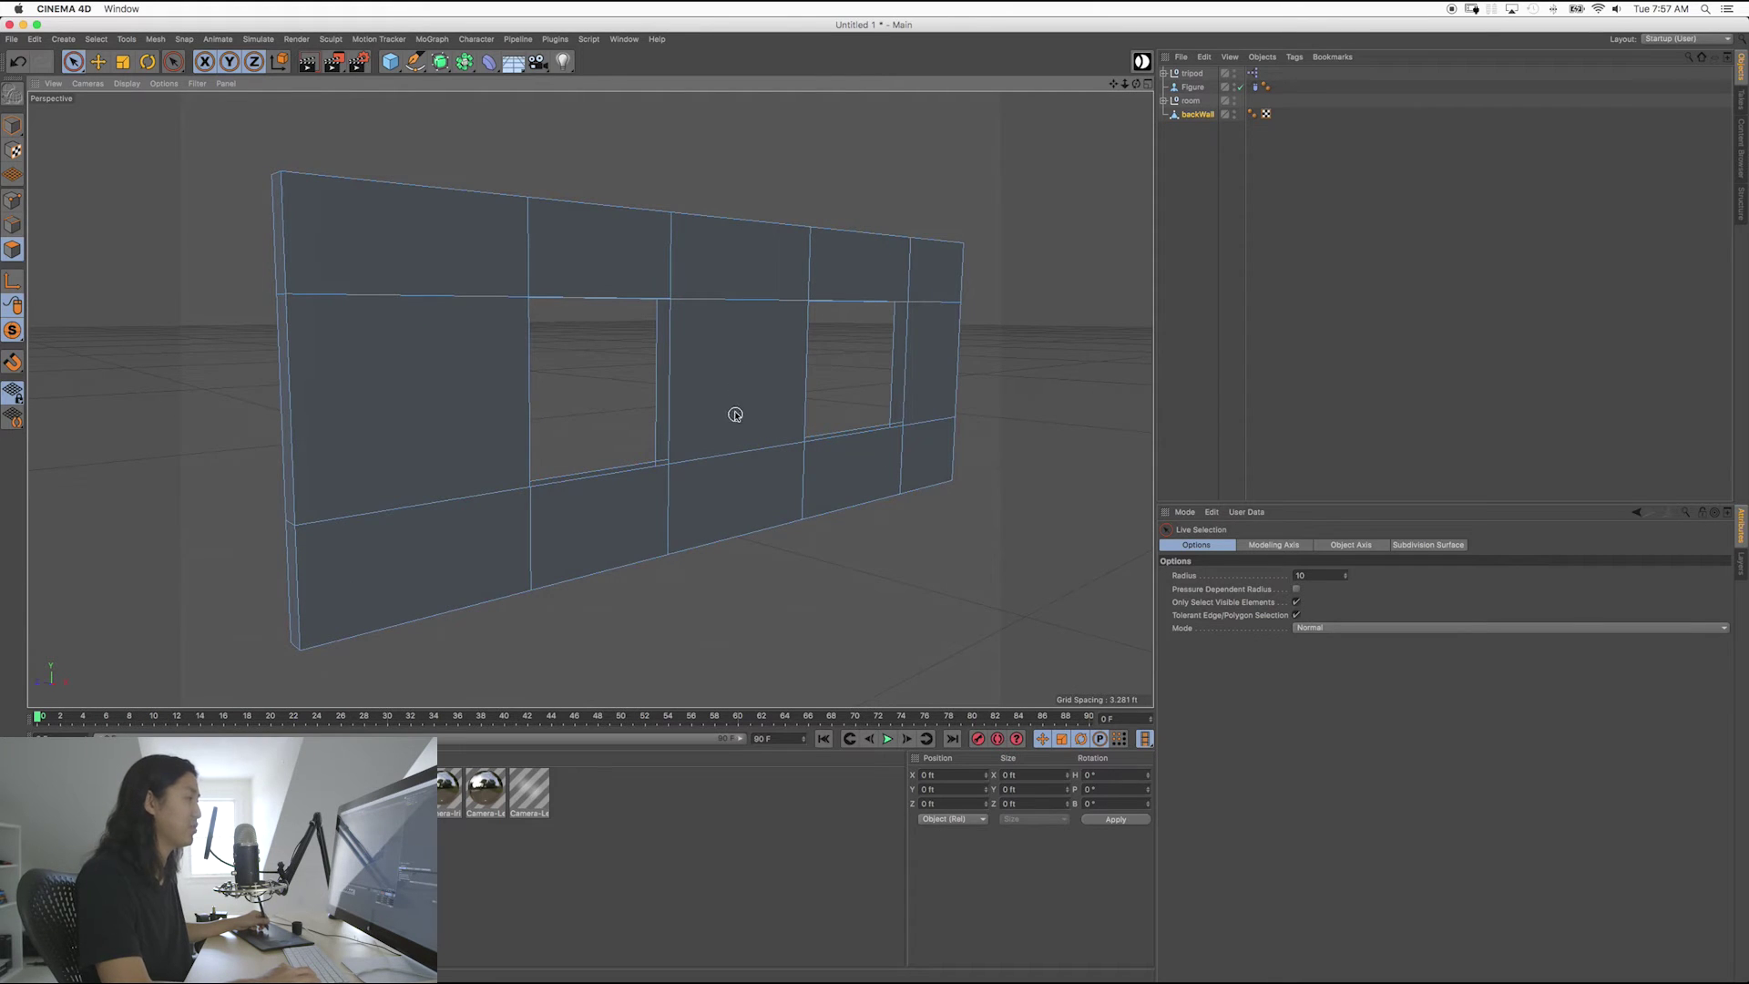
pyautogui.keyDown('alt'); pyautogui.moveTo(735, 415); pyautogui.dragTo(749, 388); pyautogui.keyUp('alt')
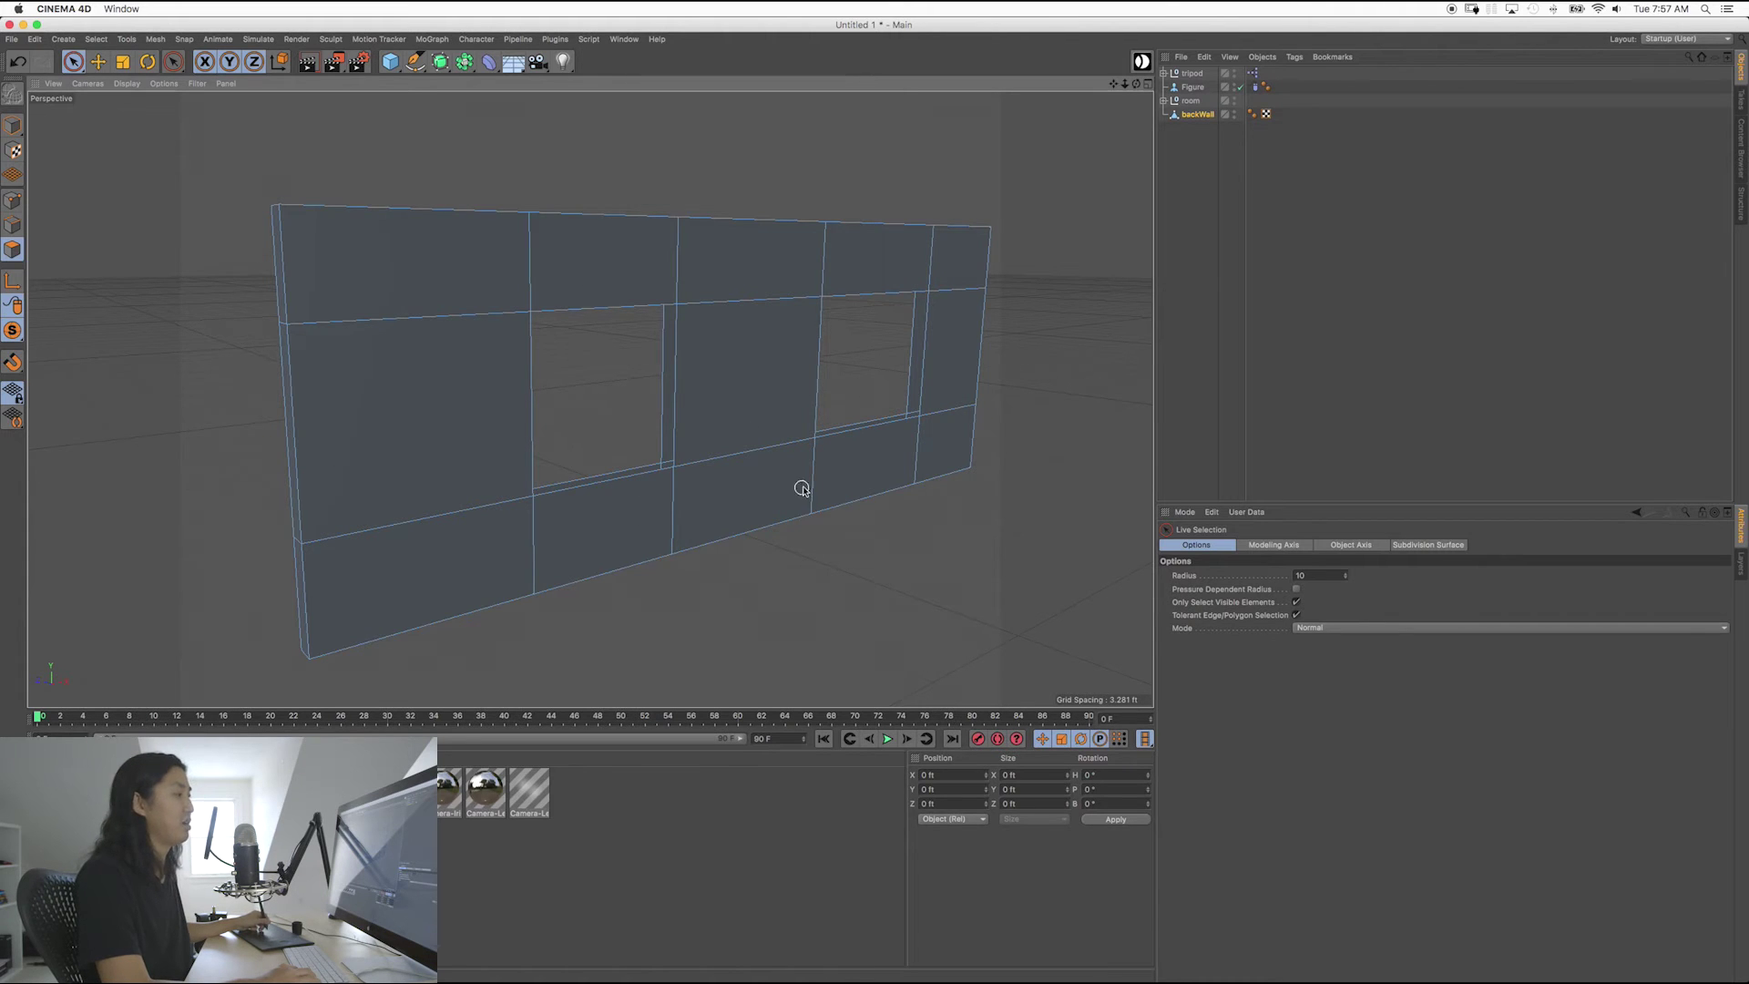
pyautogui.moveTo(781, 468)
pyautogui.keyDown('alt'); pyautogui.mouseDown()
pyautogui.moveTo(741, 460)
pyautogui.moveTo(707, 391)
pyautogui.moveTo(723, 398)
pyautogui.mouseUp(); pyautogui.keyUp('alt')
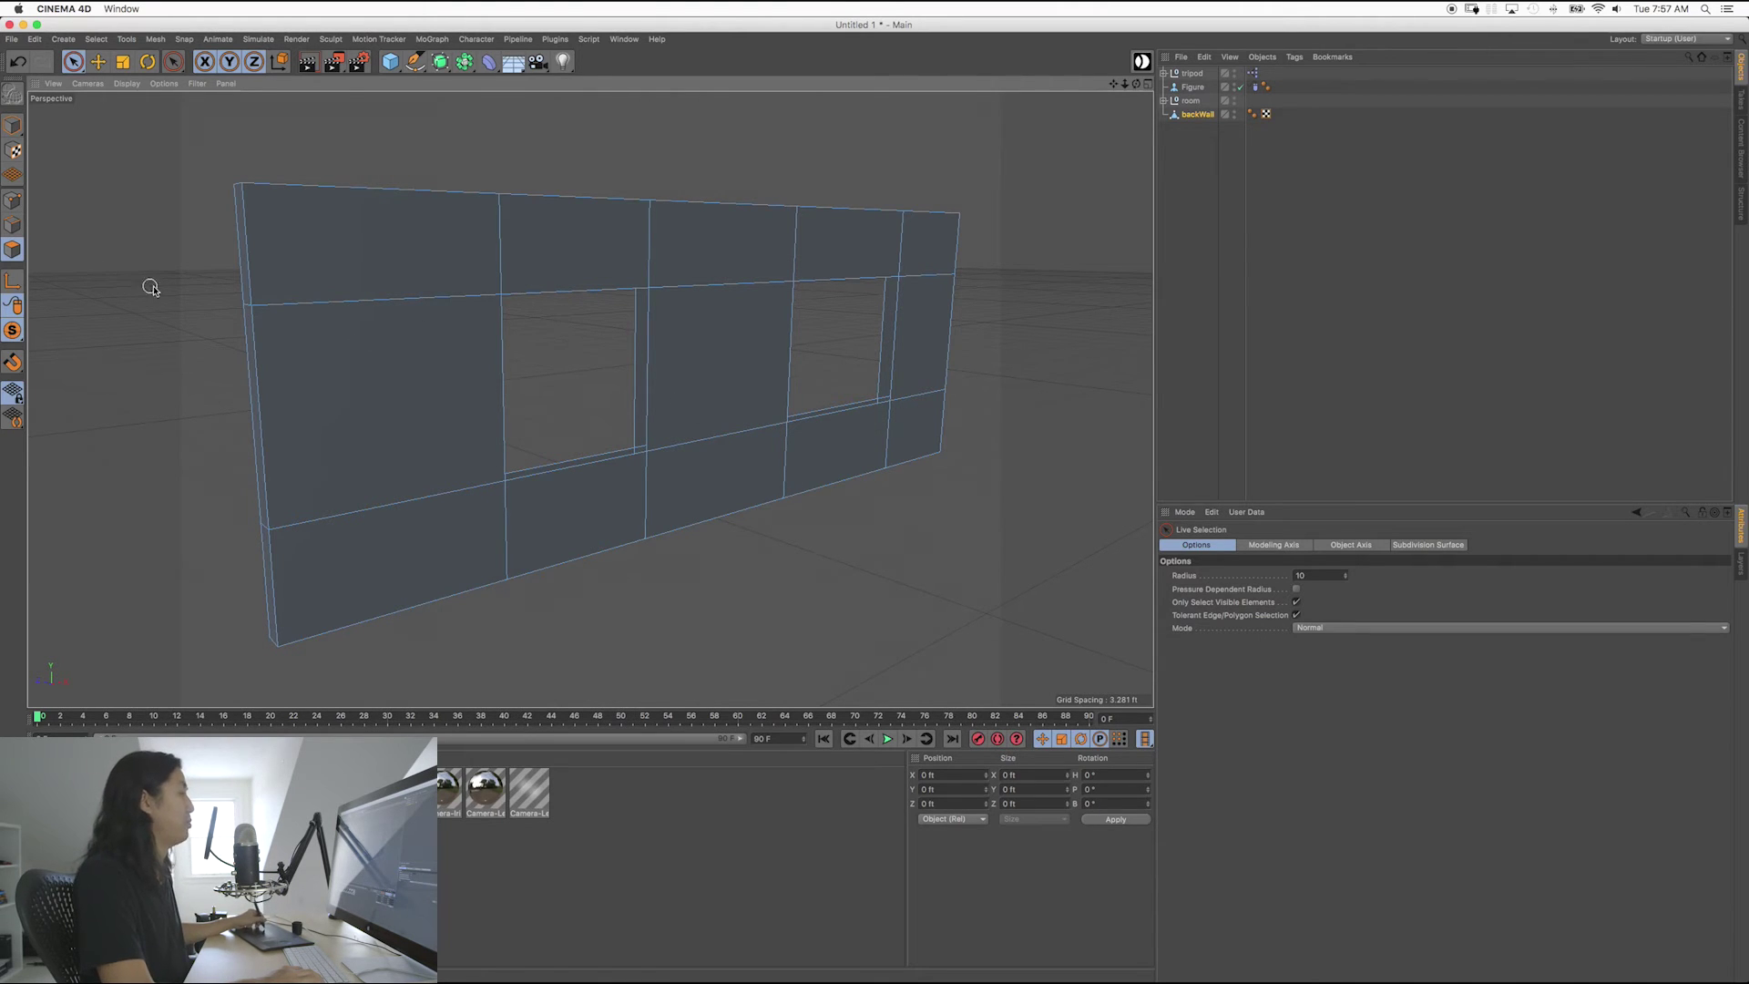
# Cycle the wall through point, edge and polygon modes, finishing in edge mode.
pyautogui.press('Return')
pyautogui.press('Return')
pyautogui.press('Return')
pyautogui.press('Return')
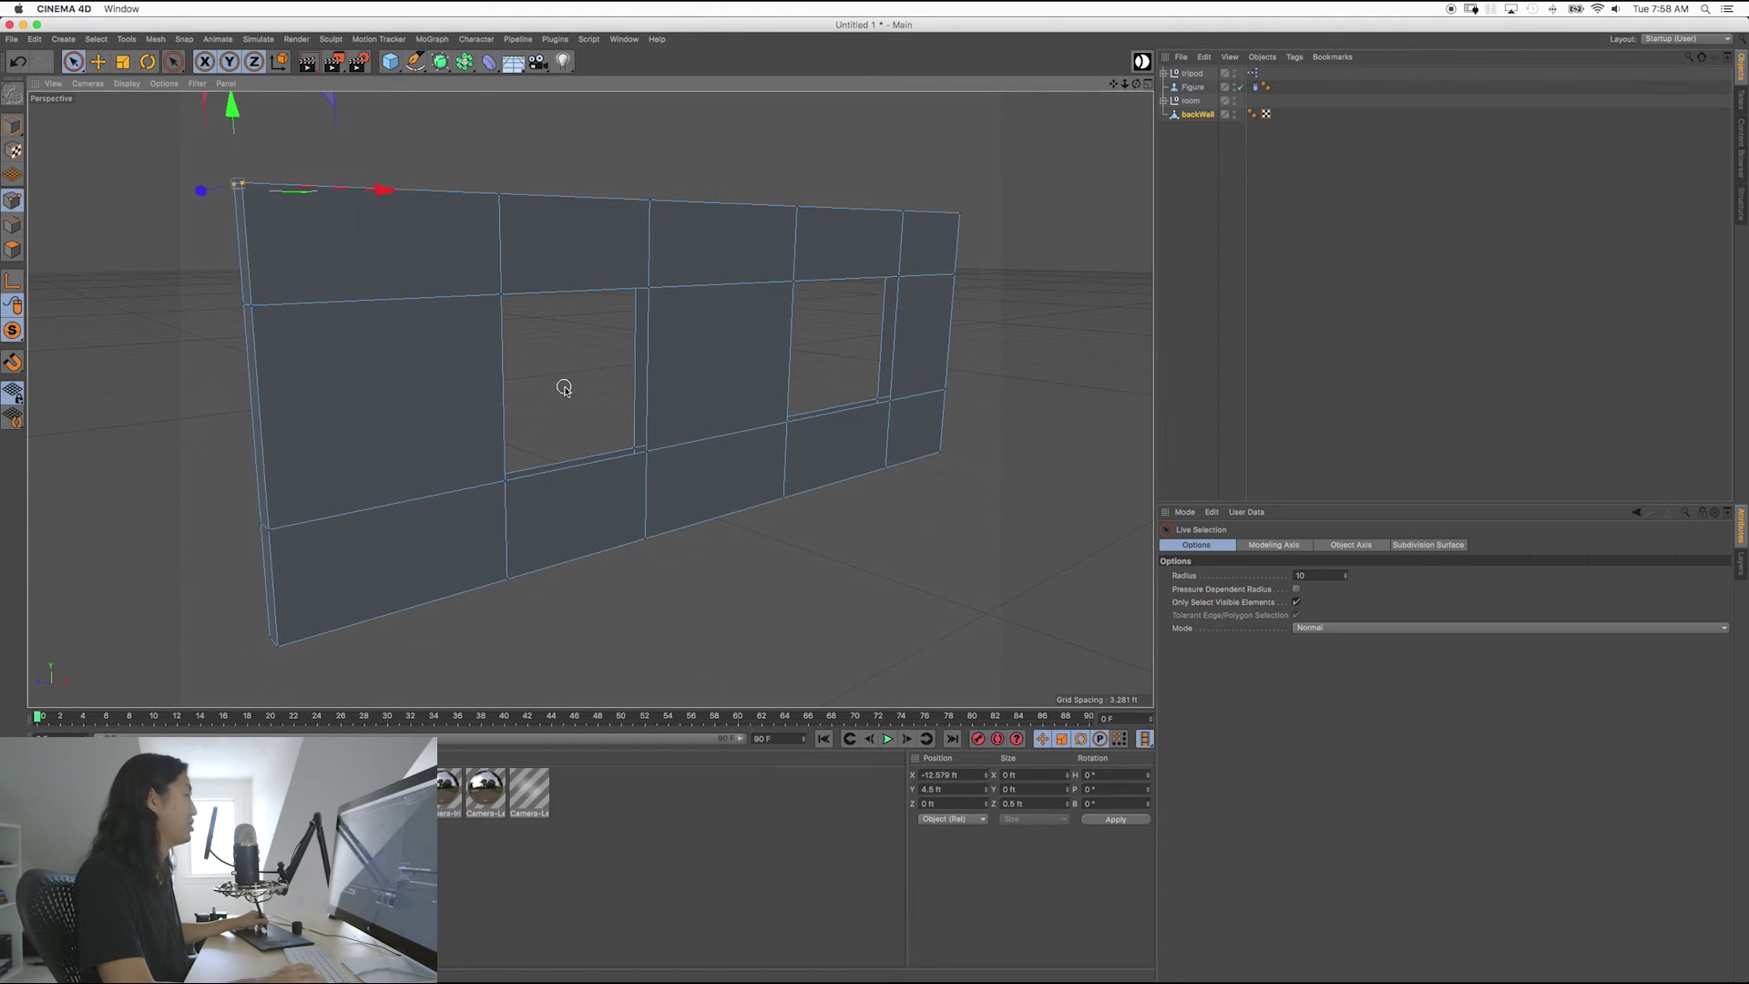
pyautogui.press('Return')
pyautogui.press('Return')
pyautogui.press('Return')
pyautogui.press('Return')
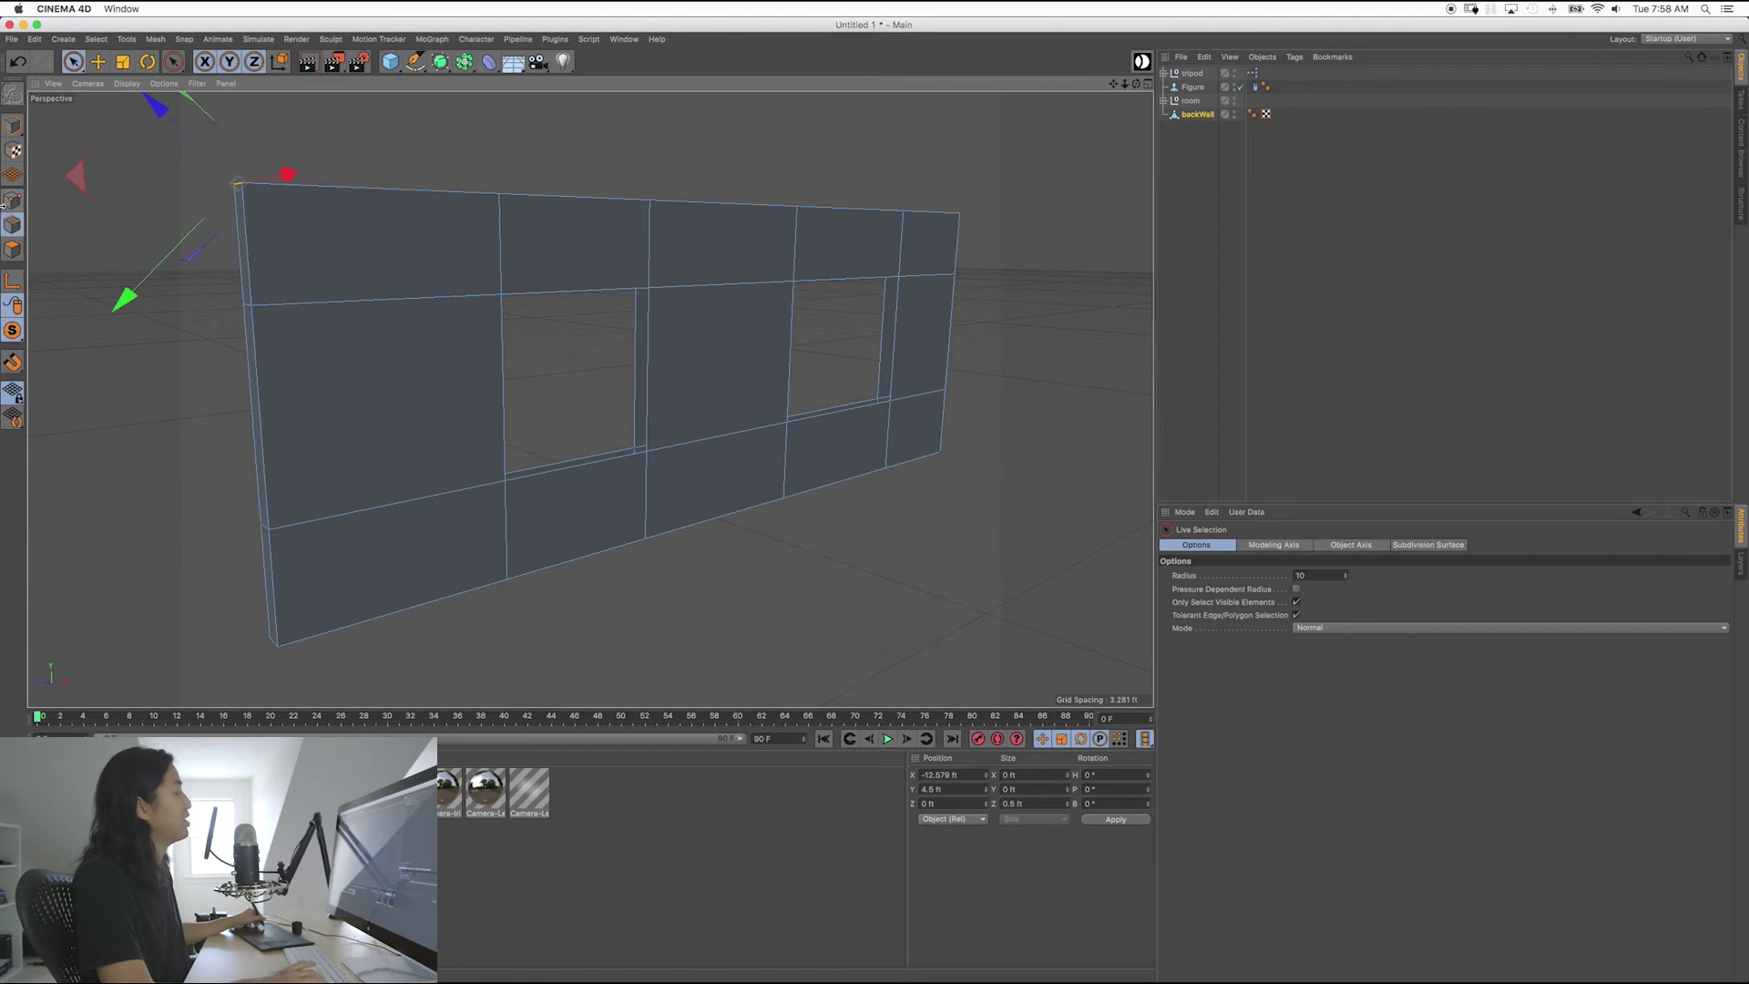
pyautogui.press('Return')
pyautogui.press('Return')
pyautogui.press('Return')
pyautogui.press('Return')
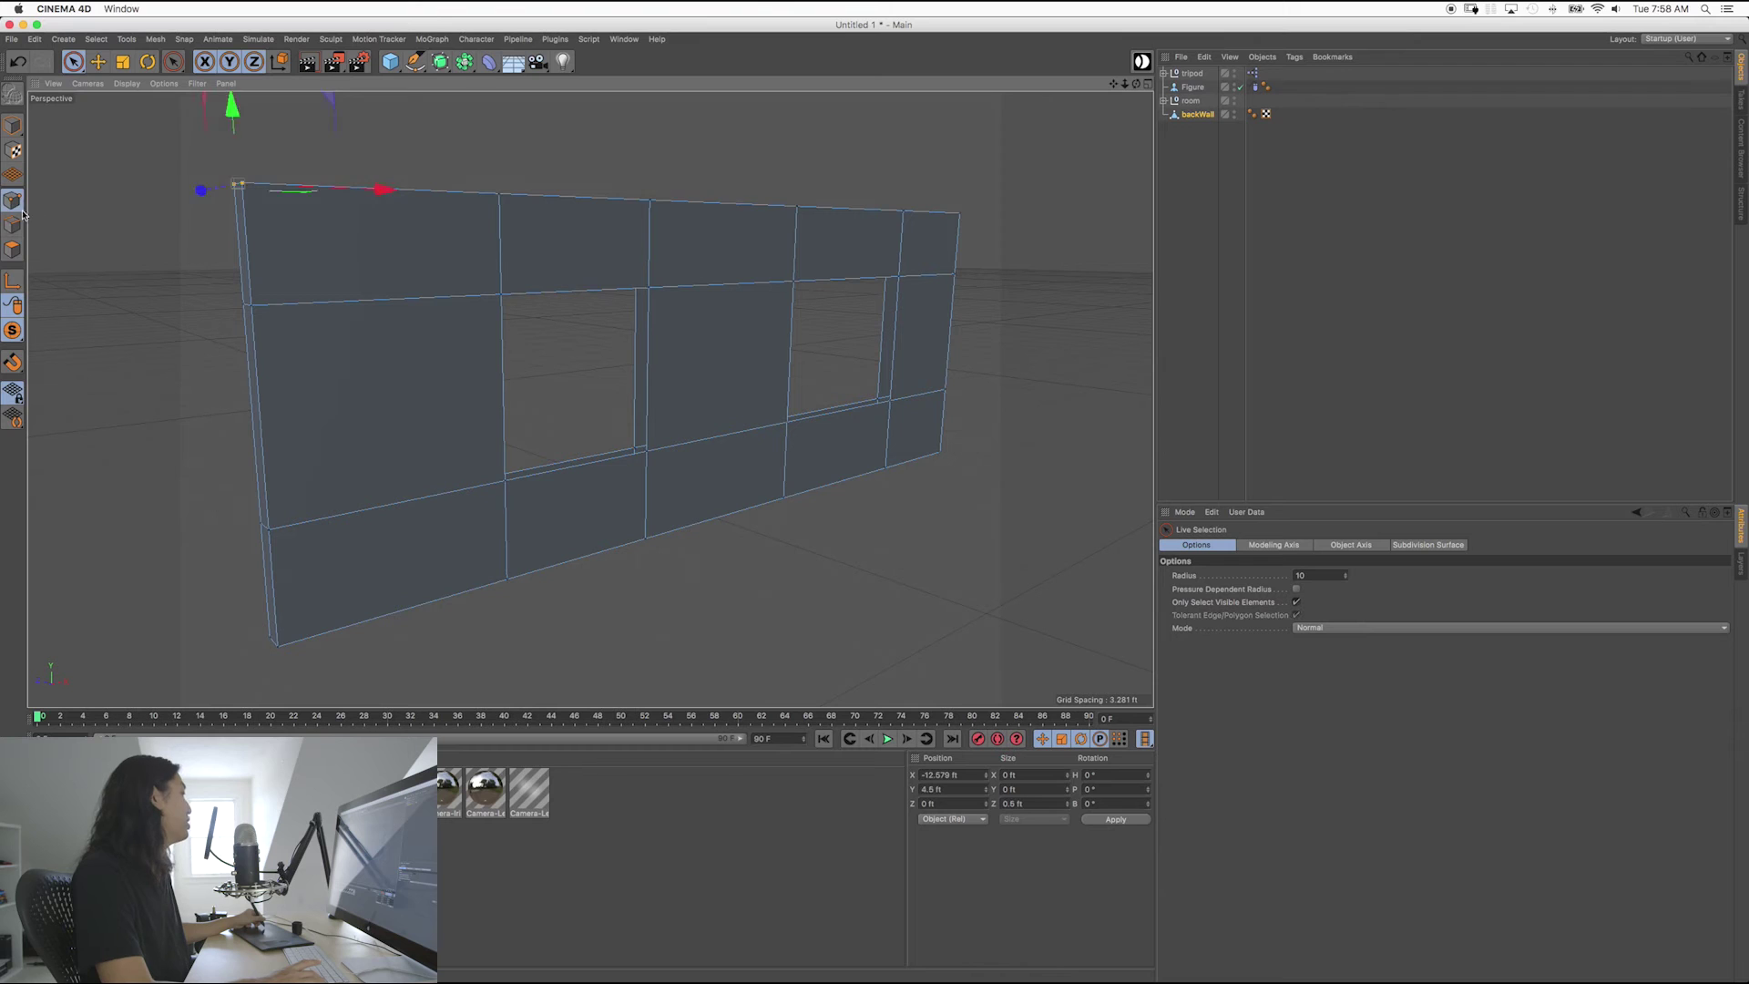
pyautogui.click(14, 202)
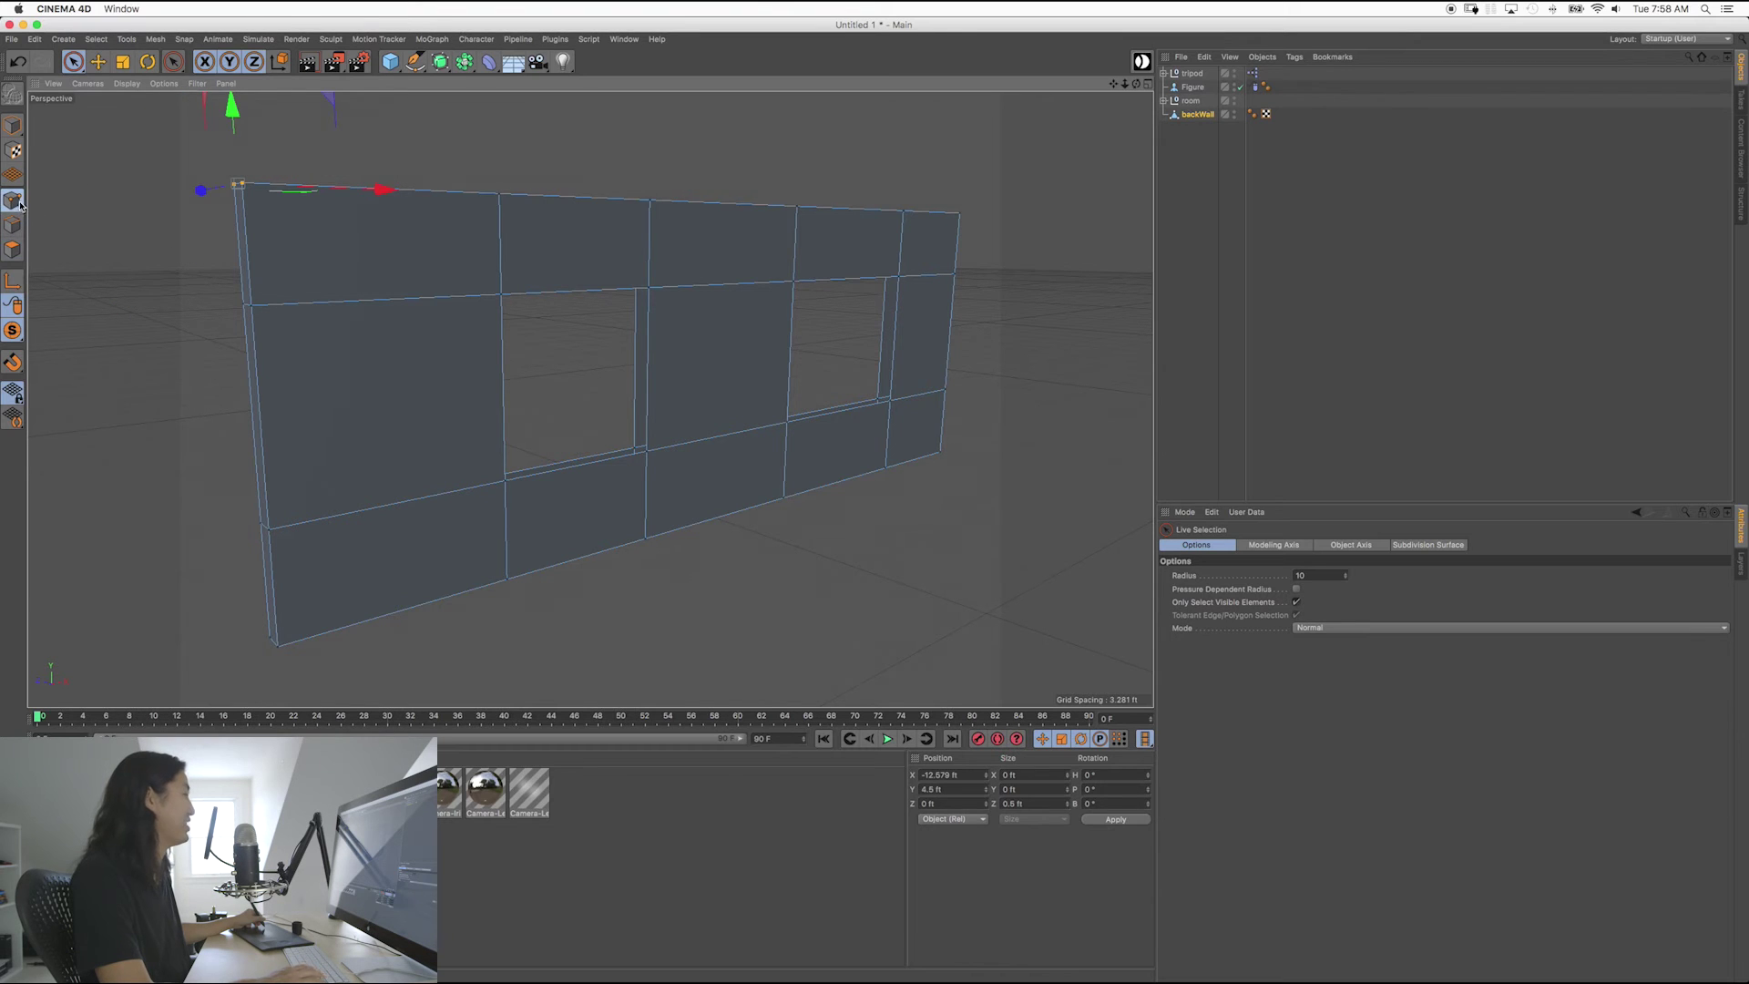
pyautogui.press('Return')
pyautogui.press('Return')
pyautogui.press('Return')
pyautogui.press('Return')
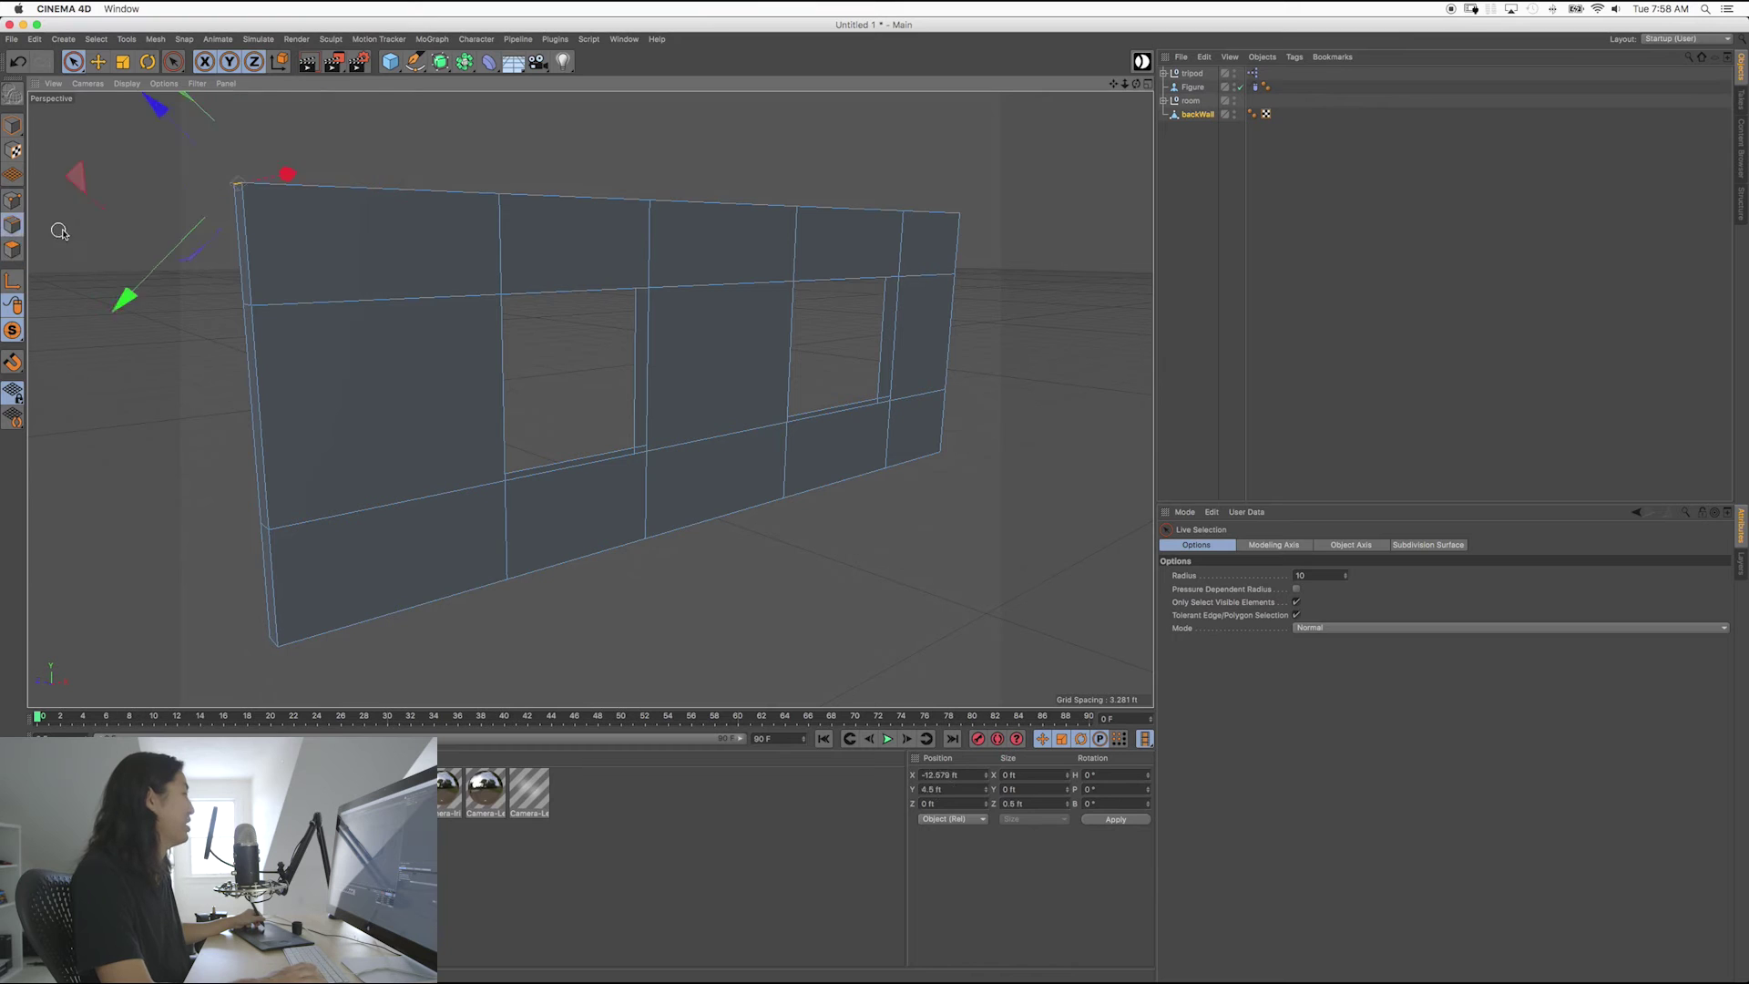
pyautogui.press('Return')
pyautogui.press('Return')
pyautogui.press('Return')
pyautogui.press('Return')
pyautogui.press('Return')
pyautogui.press('Return')
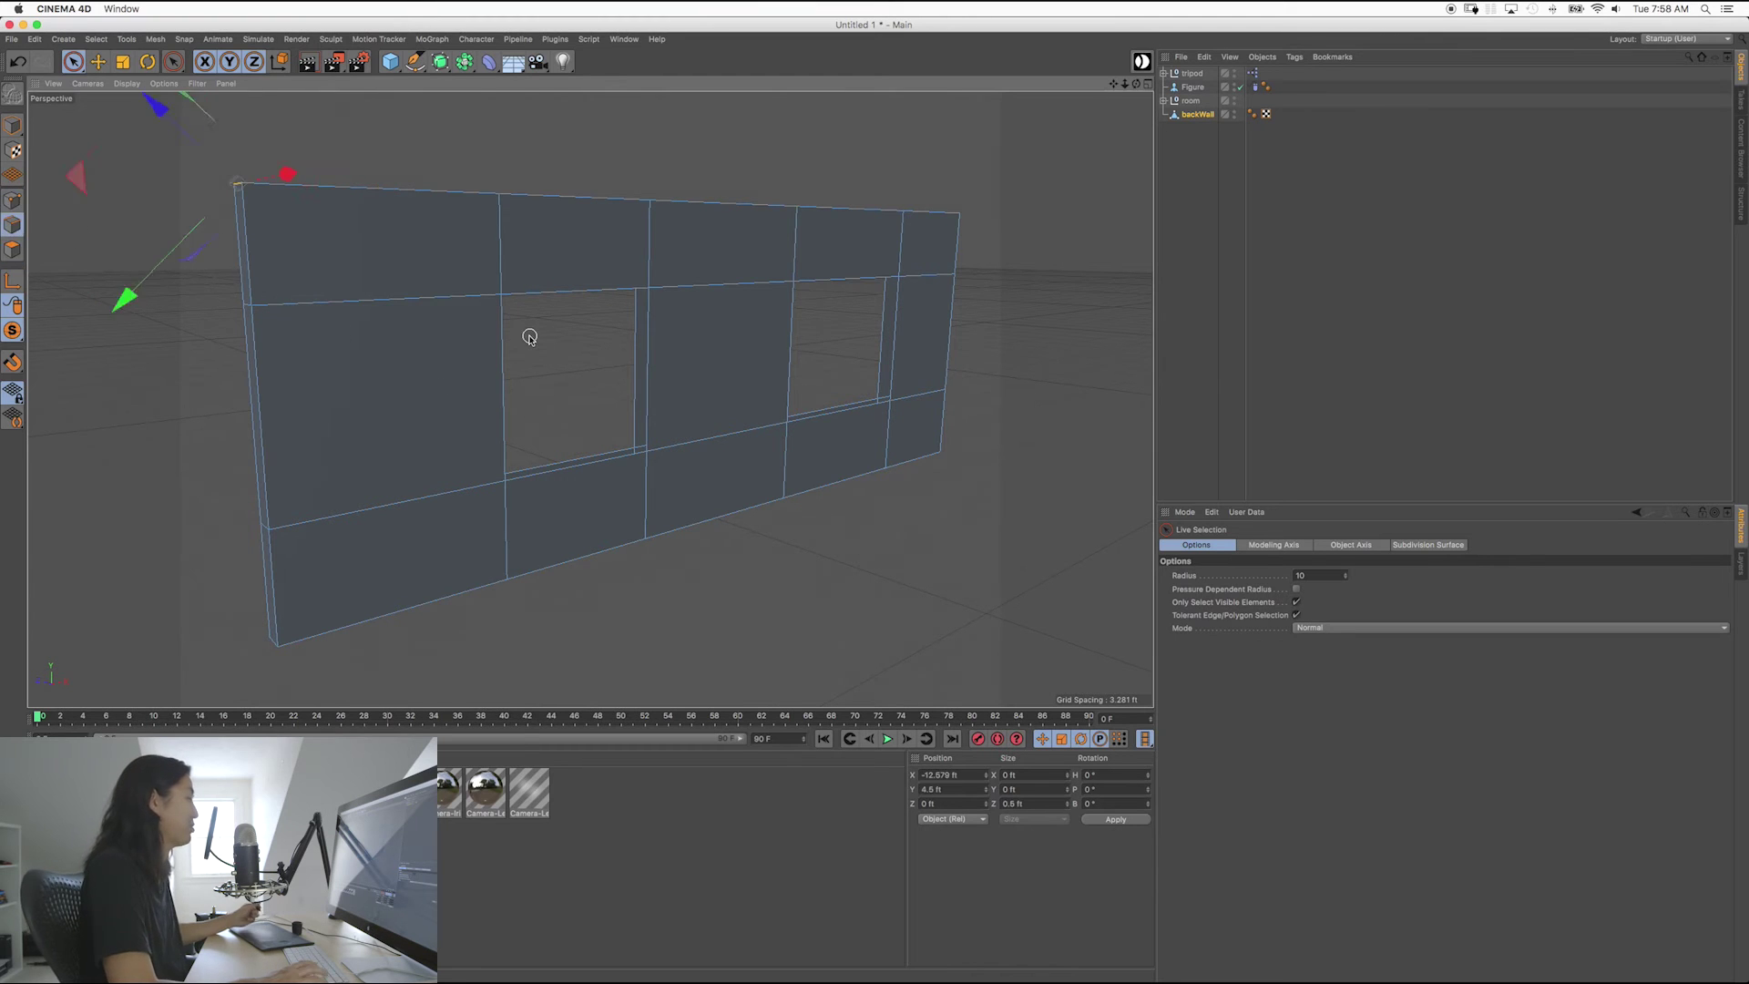
pyautogui.press('Return')
pyautogui.press('Return')
pyautogui.press('Return')
pyautogui.press('Return')
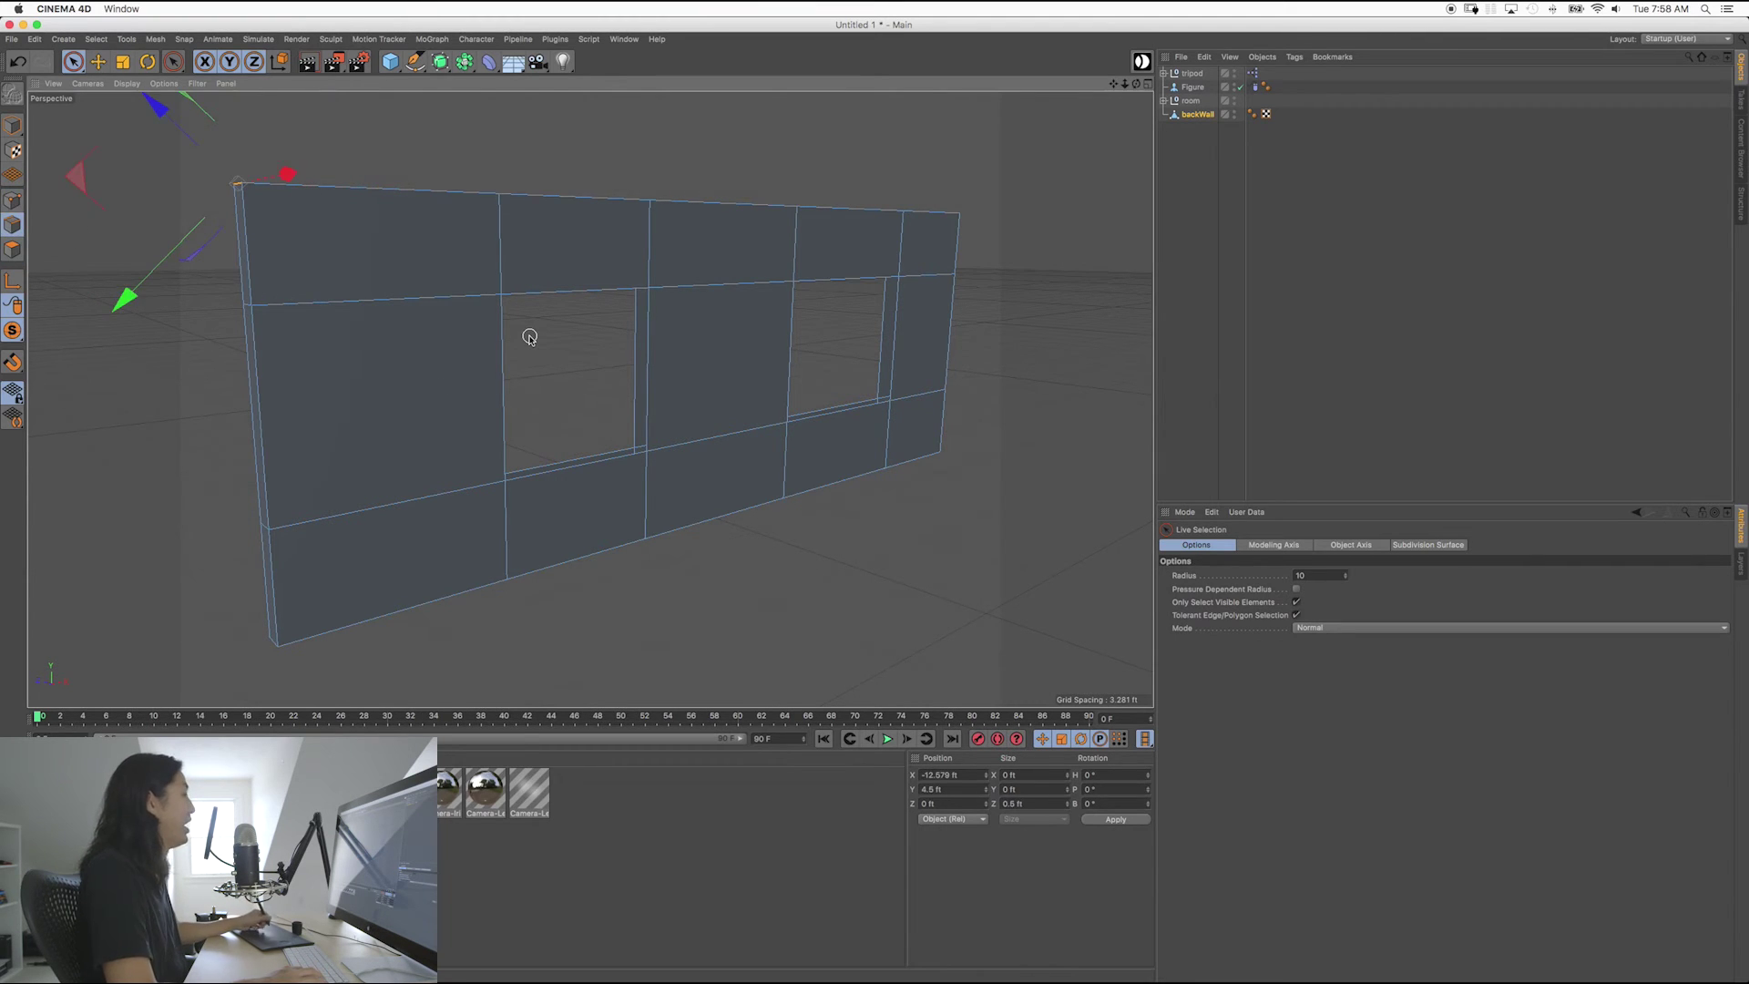
# Try selecting the vertical and horizontal edges bordering the two window openings with Live Selection.
pyautogui.click(580, 363)
pyautogui.keyDown('alt'); pyautogui.moveTo(592, 370); pyautogui.dragTo(514, 322, button='middle'); pyautogui.keyUp('alt')
pyautogui.keyDown('alt'); pyautogui.moveTo(514, 322); pyautogui.dragTo(619, 327, button='right'); pyautogui.keyUp('alt')
pyautogui.keyDown('alt'); pyautogui.moveTo(637, 354); pyautogui.dragTo(621, 360, button='middle'); pyautogui.keyUp('alt')
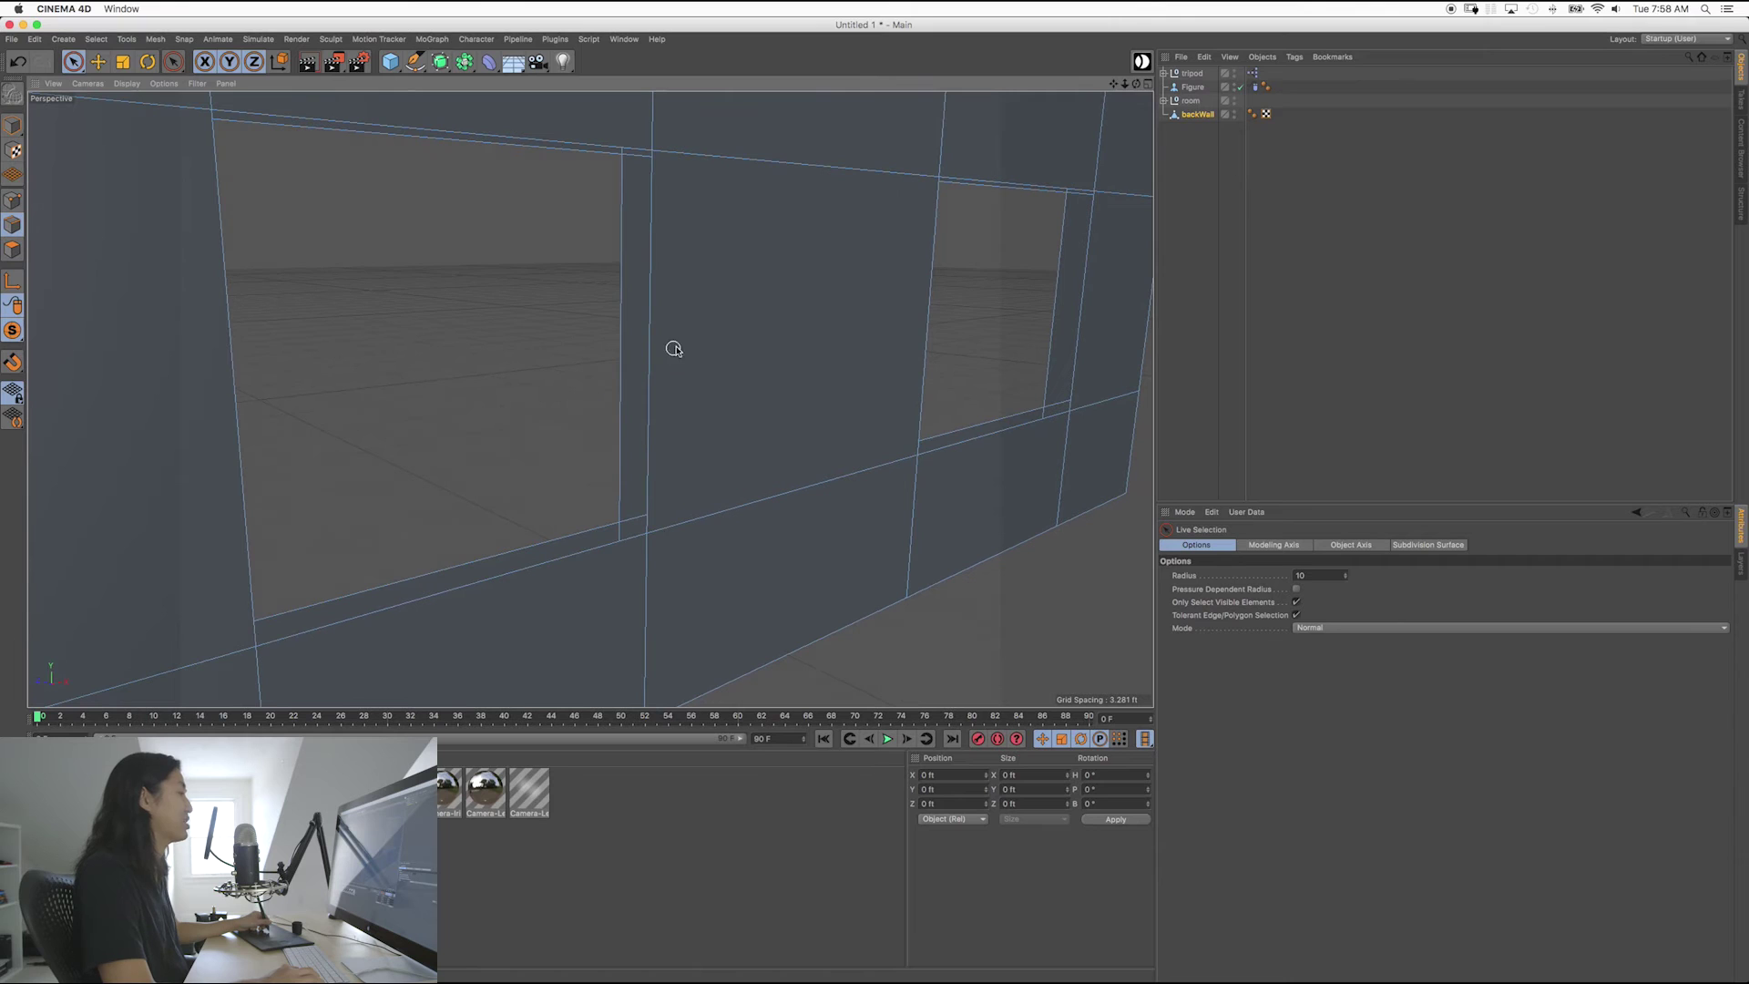
pyautogui.moveTo(679, 343); pyautogui.dragTo(515, 318)
pyautogui.click(516, 321)
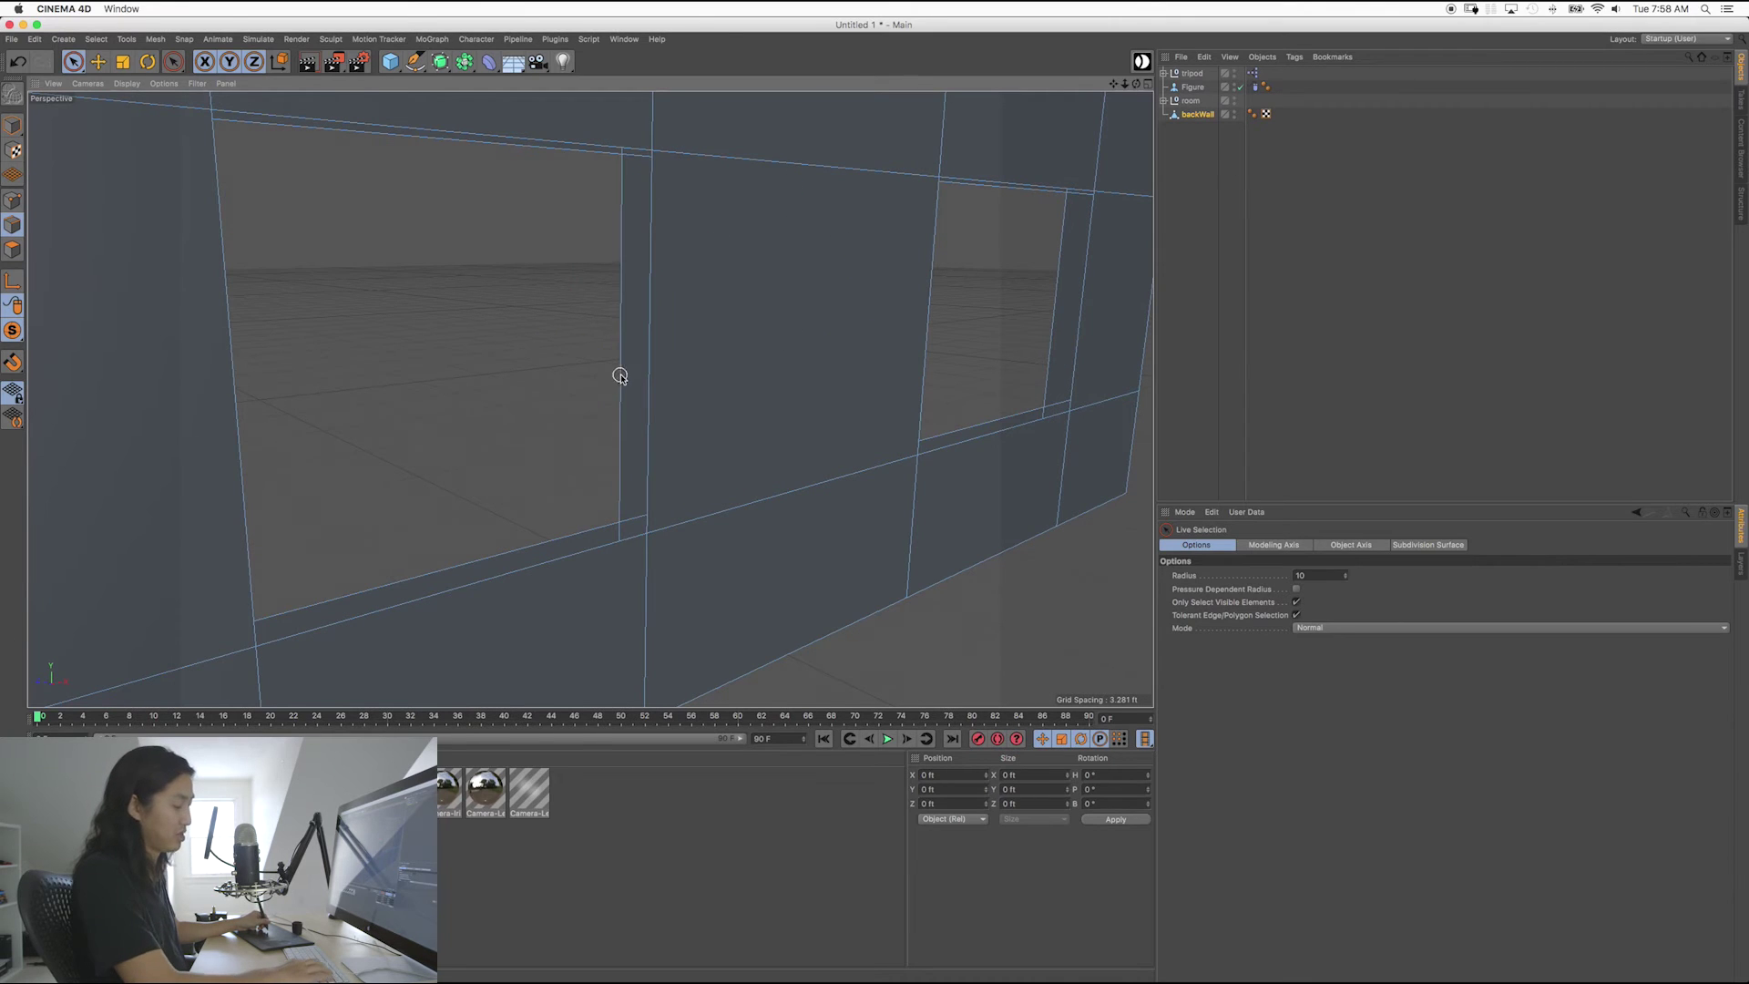
pyautogui.moveTo(679, 338); pyautogui.dragTo(528, 285)
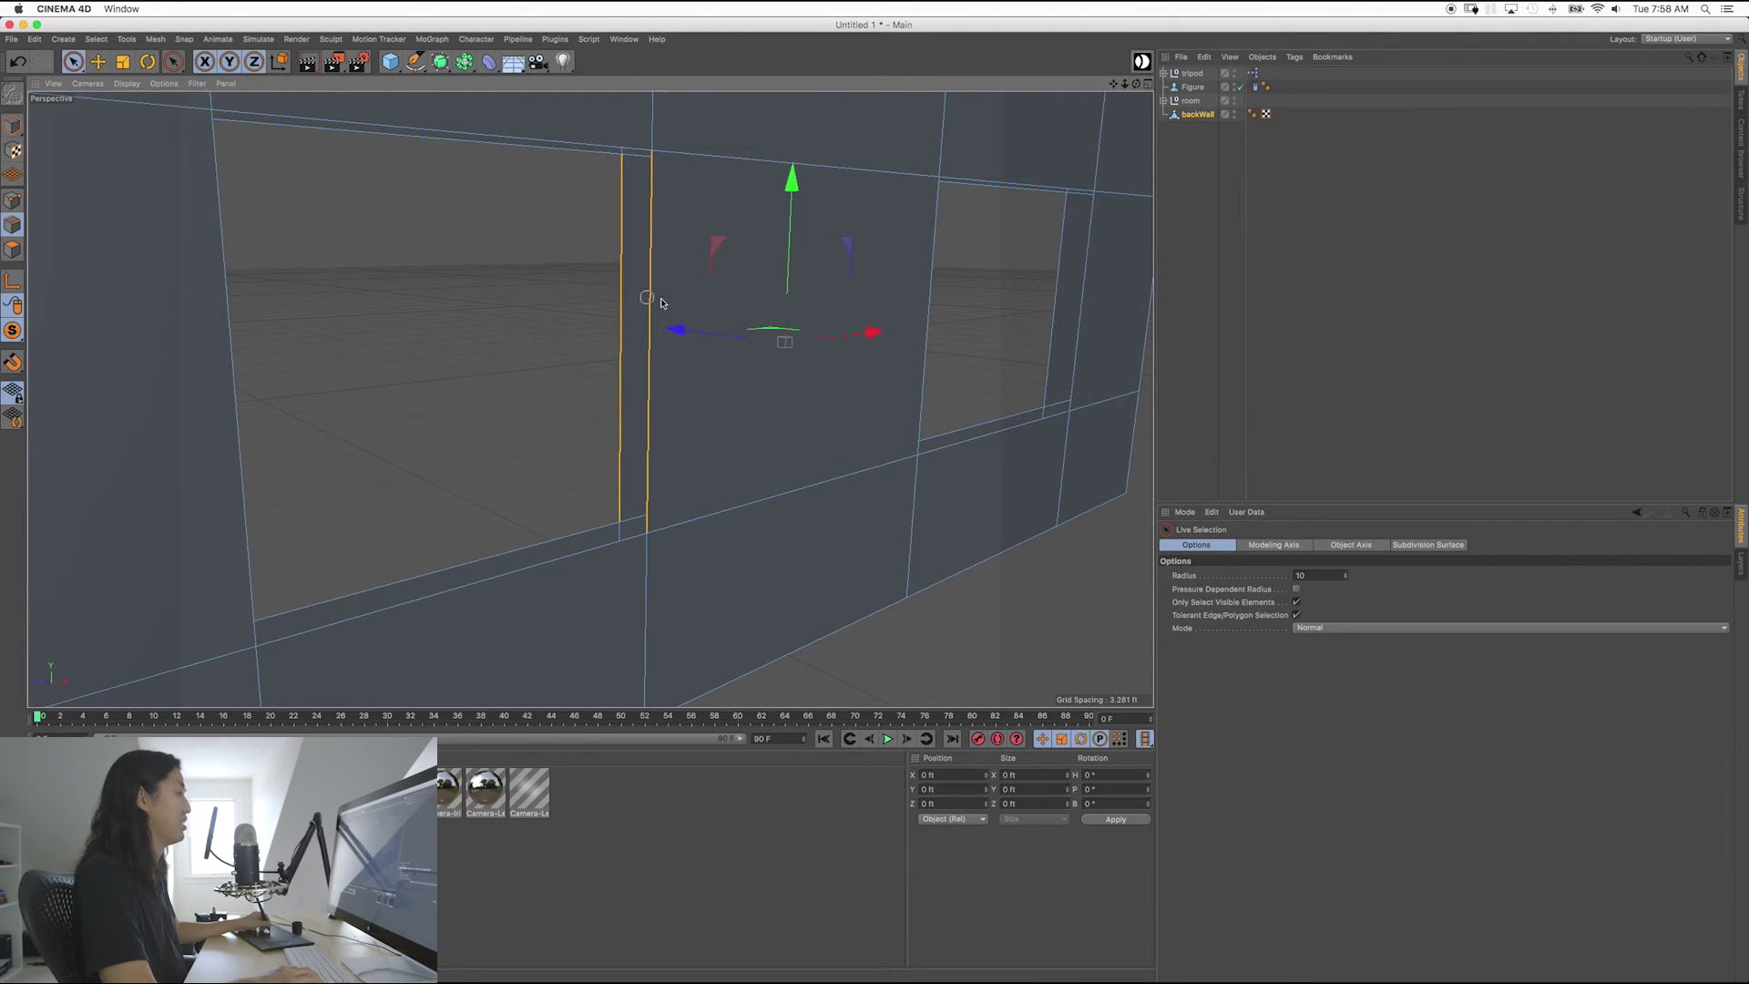
pyautogui.click(496, 325)
pyautogui.moveTo(539, 356)
pyautogui.mouseDown()
pyautogui.moveTo(742, 374)
pyautogui.moveTo(592, 349)
pyautogui.moveTo(565, 326)
pyautogui.mouseUp()
pyautogui.click(486, 341)
pyautogui.click(519, 319)
pyautogui.moveTo(539, 127)
pyautogui.mouseDown()
pyautogui.moveTo(462, 192)
pyautogui.moveTo(464, 212)
pyautogui.mouseUp()
pyautogui.moveTo(510, 510); pyautogui.dragTo(567, 620)
pyautogui.moveTo(592, 456)
pyautogui.mouseDown()
pyautogui.moveTo(653, 556)
pyautogui.moveTo(990, 325)
pyautogui.moveTo(880, 300)
pyautogui.mouseUp()
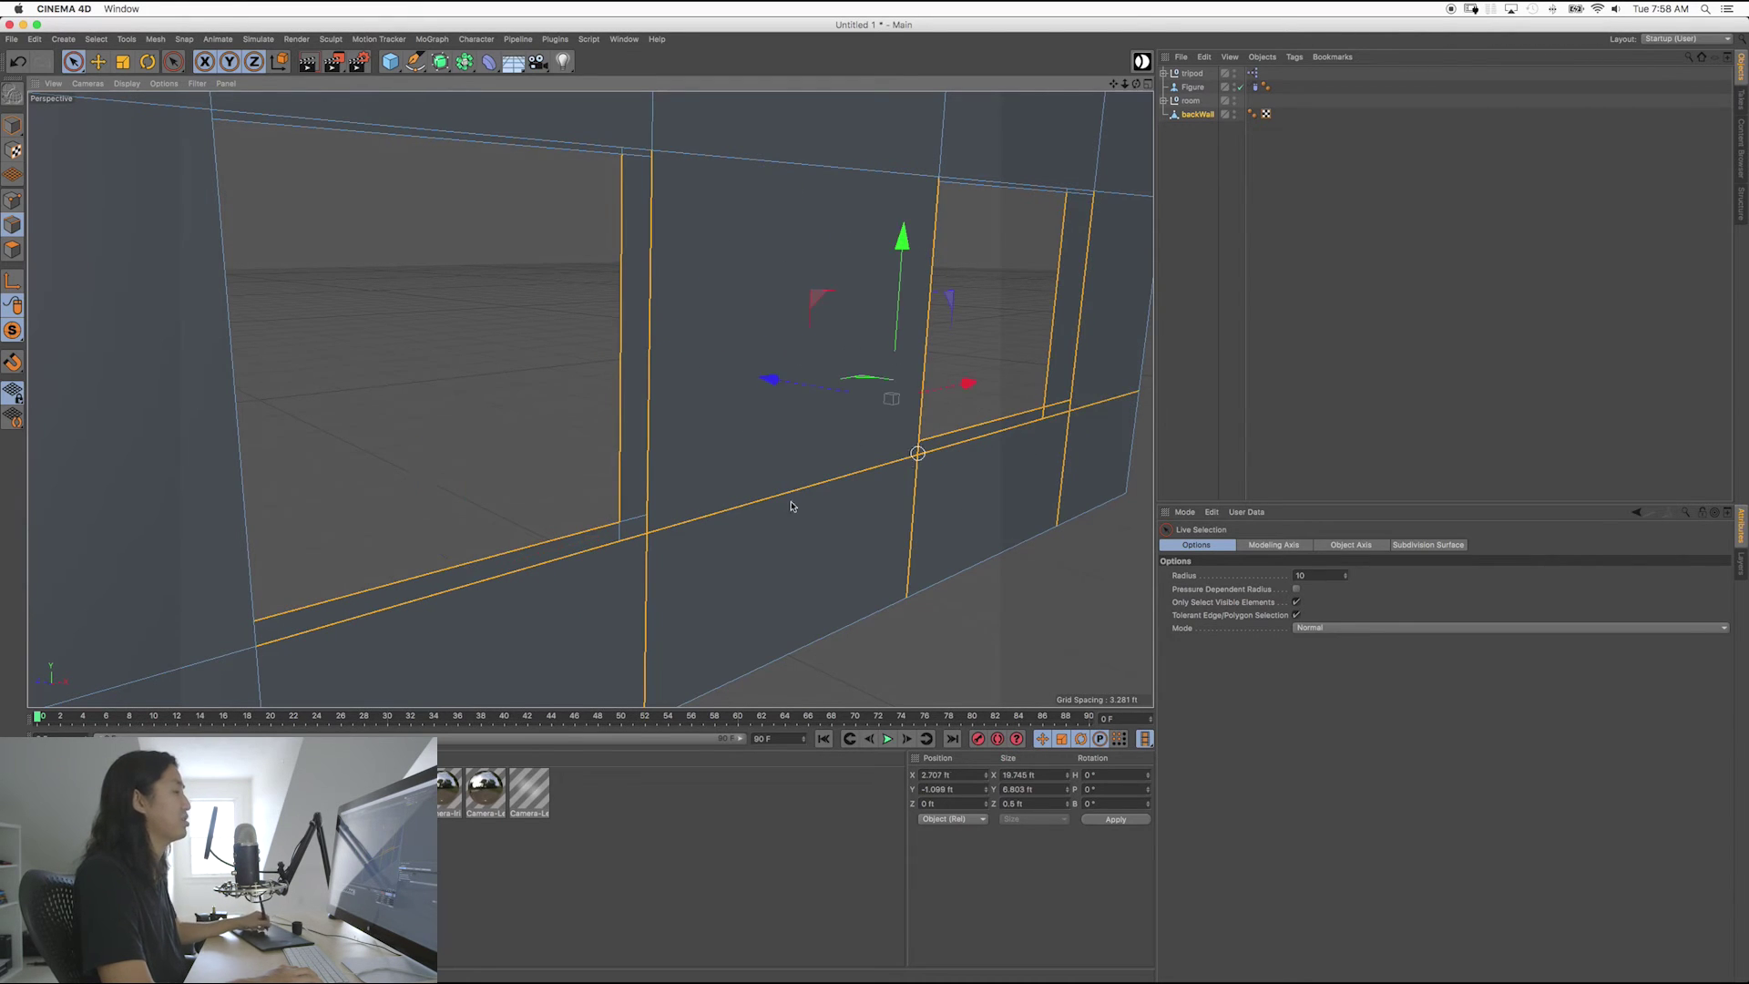
pyautogui.click(551, 426)
pyautogui.moveTo(692, 351); pyautogui.dragTo(418, 313)
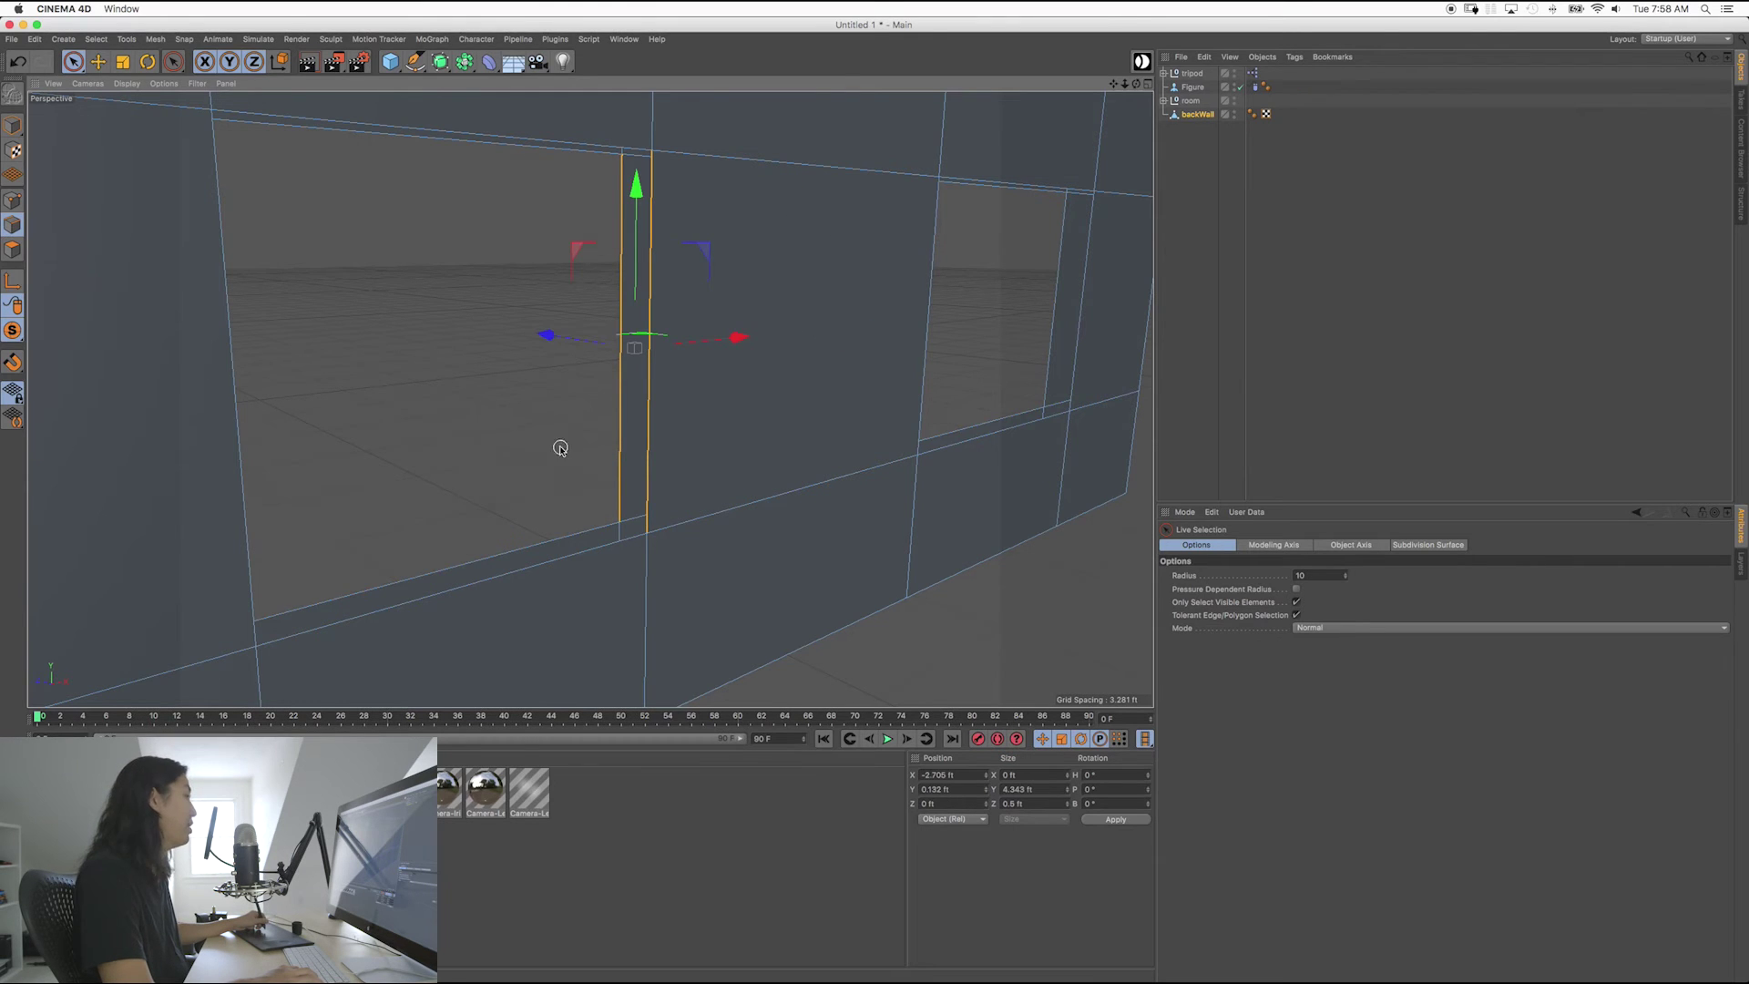
pyautogui.rightClick(691, 405)
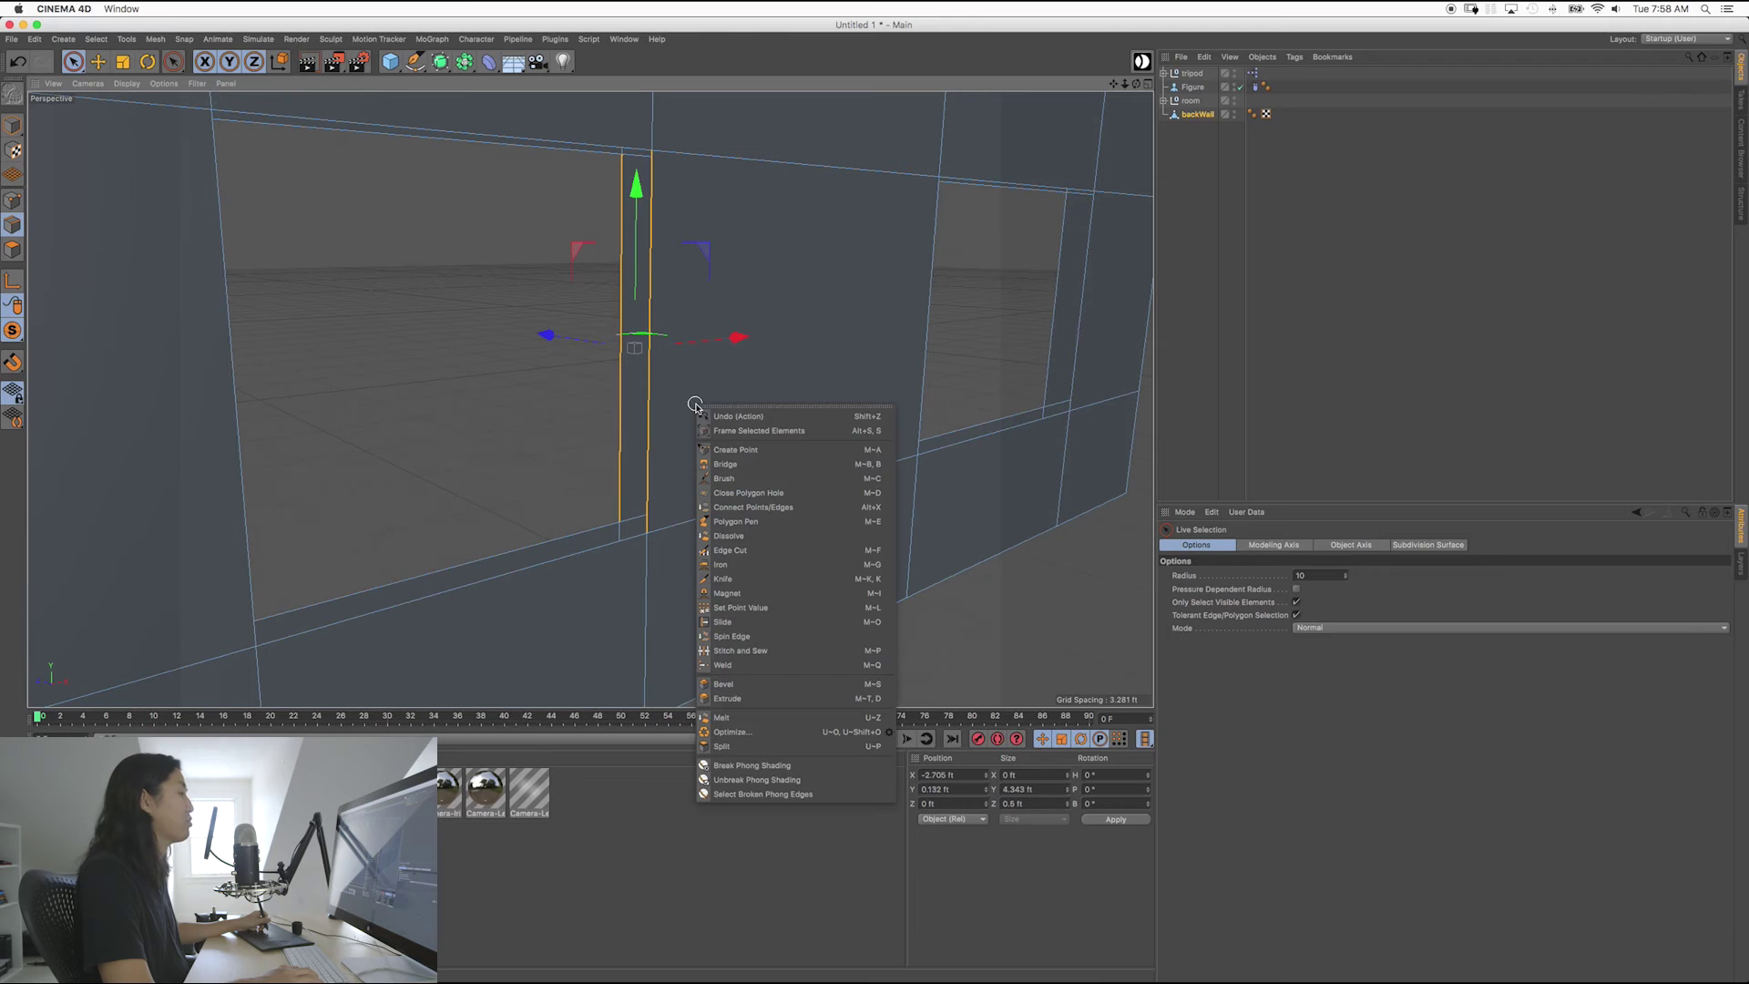
pyautogui.click(747, 470)
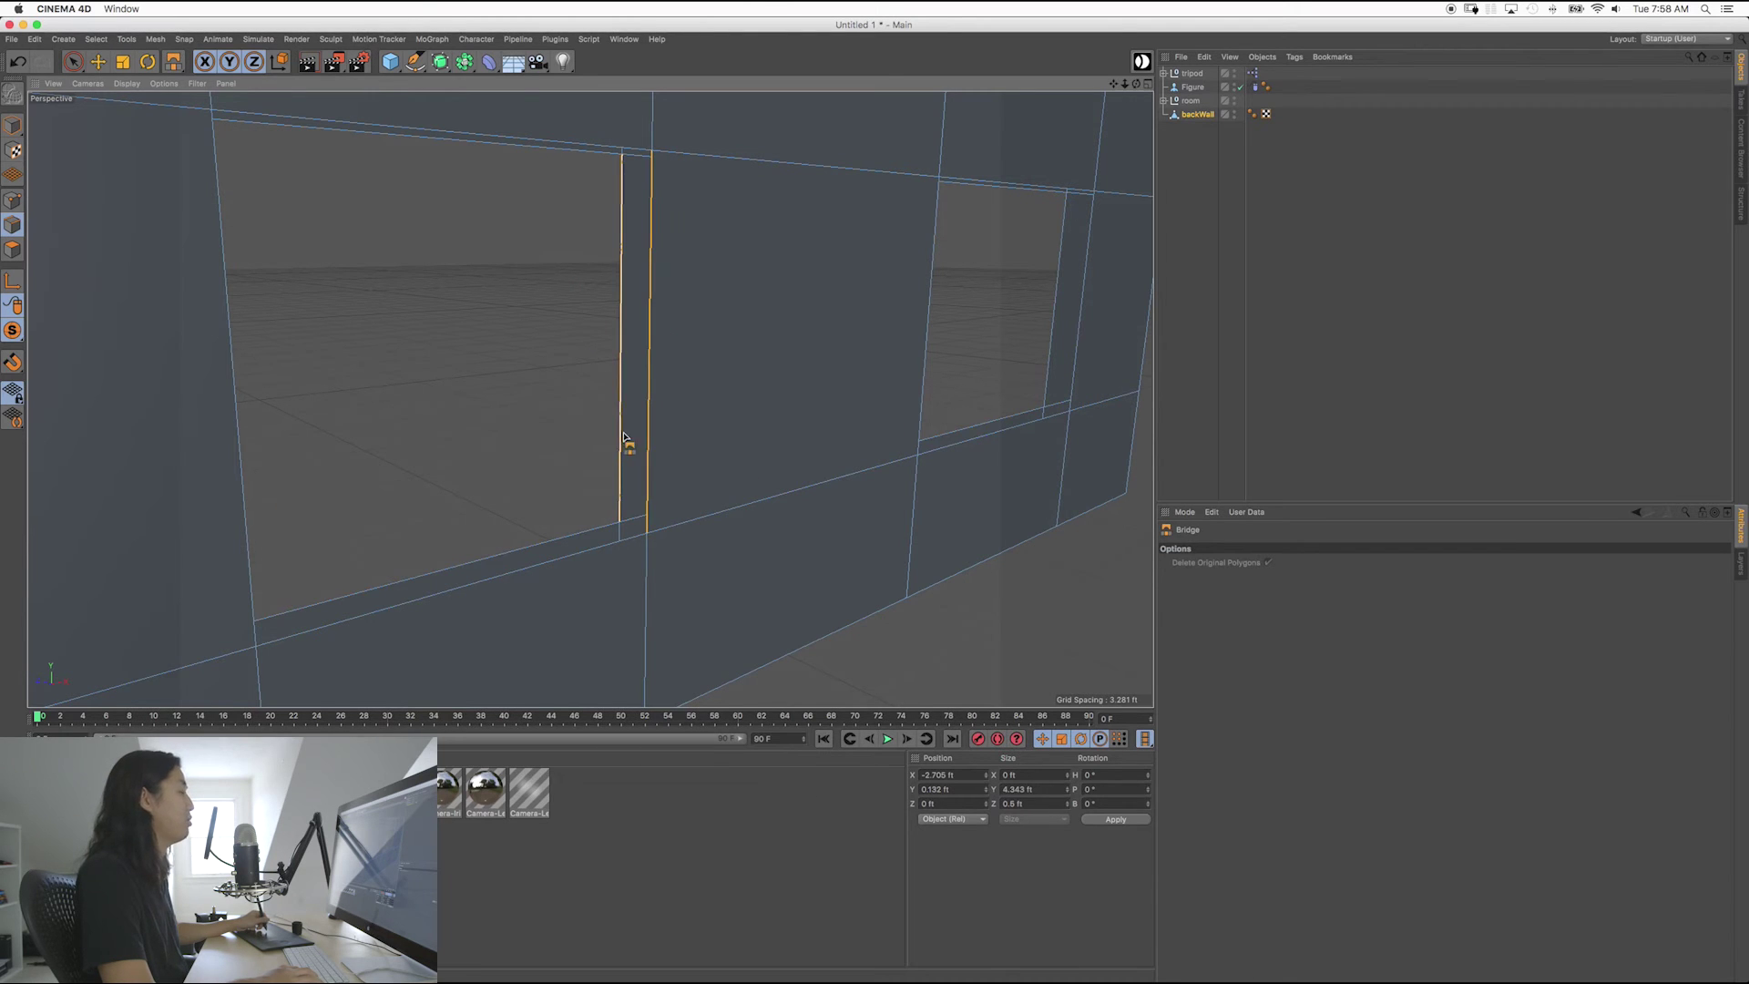
pyautogui.press('0')
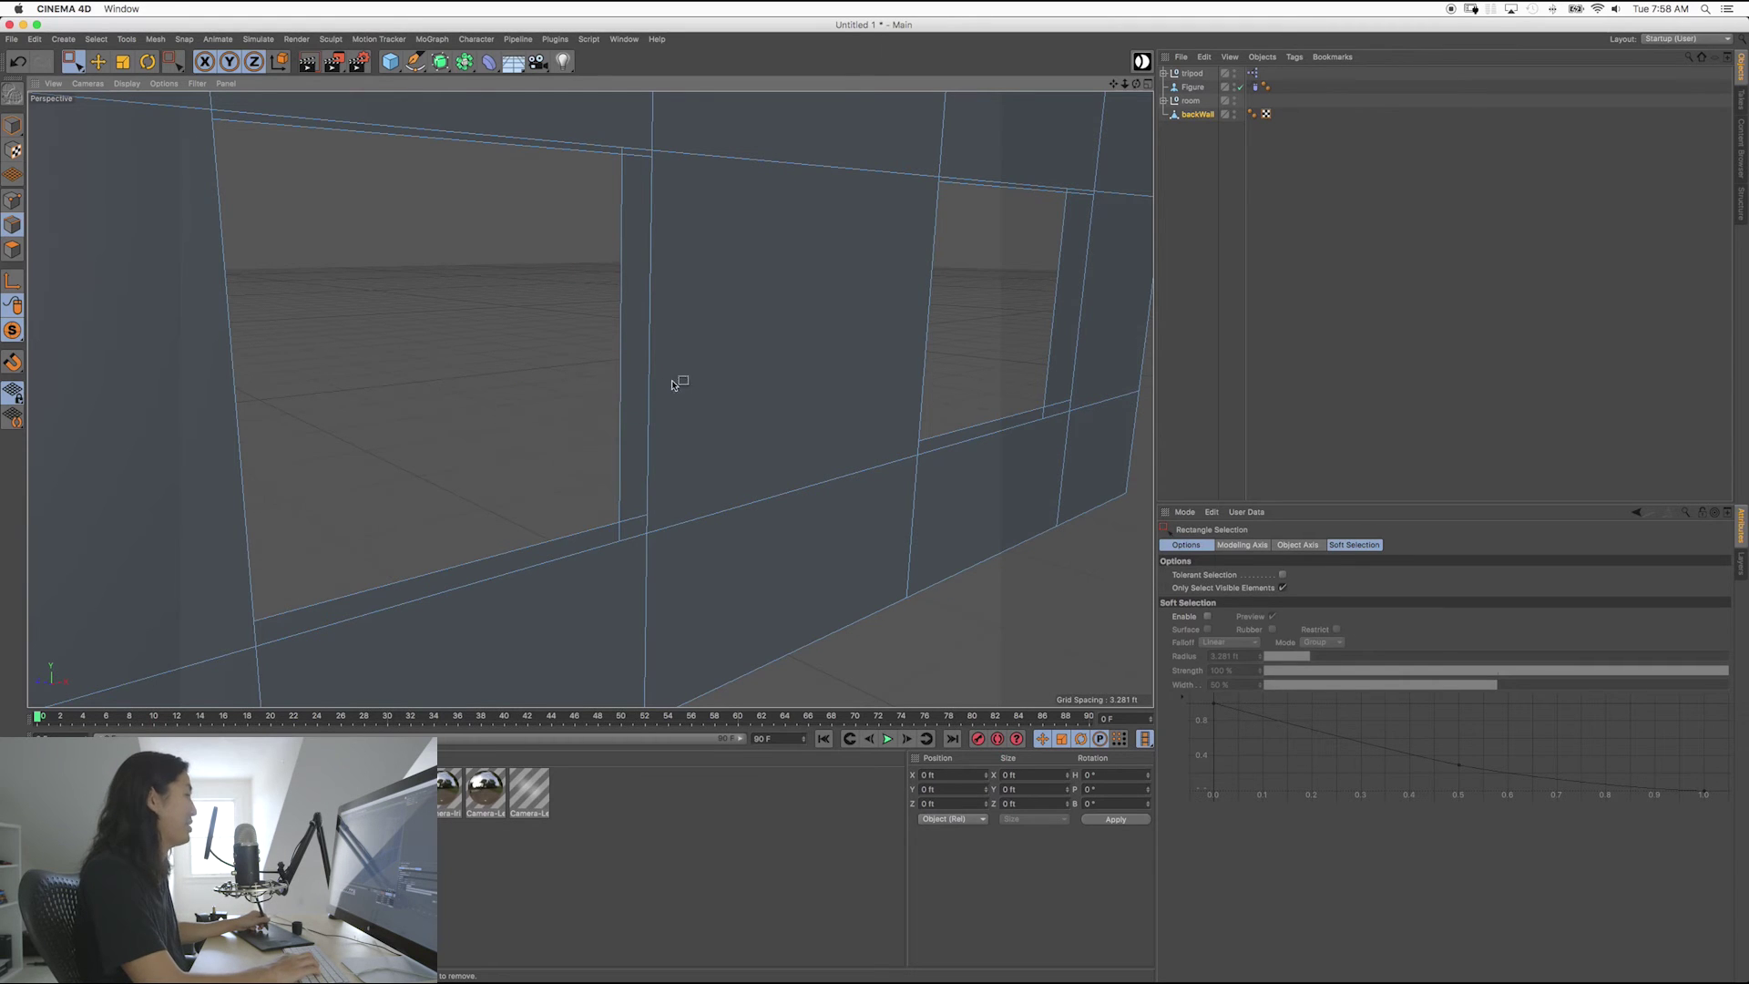
# Use Bridge to connect the front and back edges on all four sides of the first window opening.
pyautogui.rightClick(726, 362)
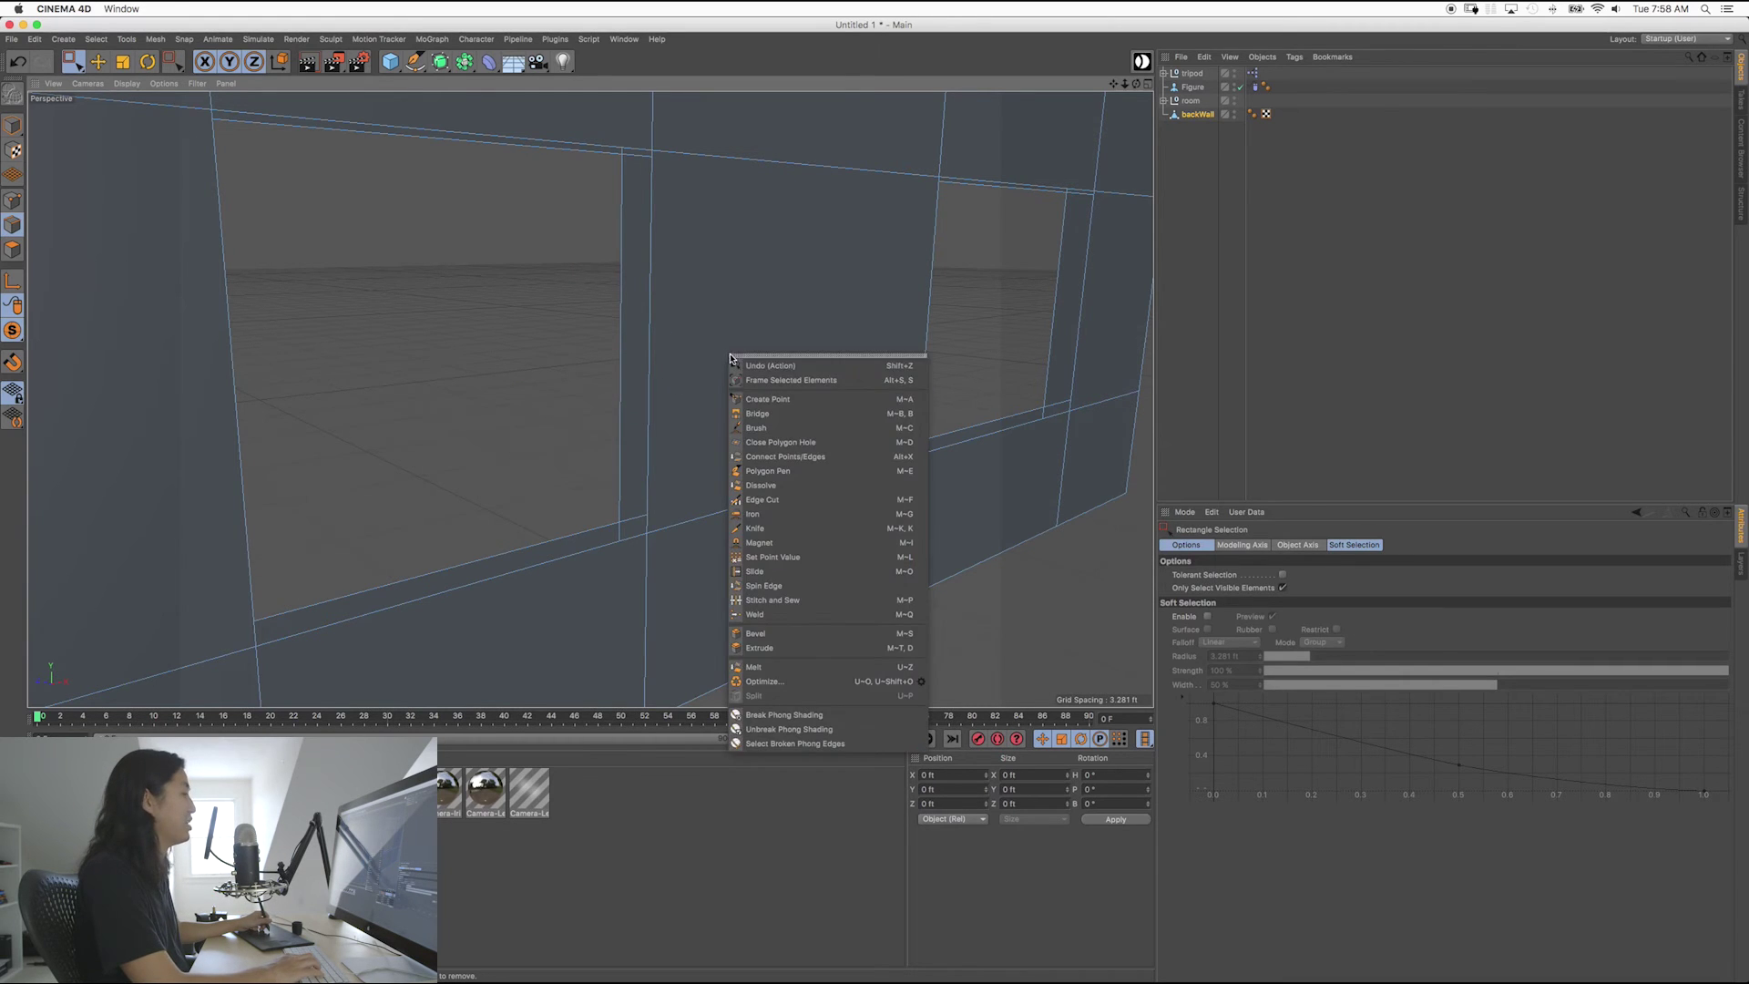
pyautogui.click(774, 415)
pyautogui.keyDown('alt'); pyautogui.moveTo(662, 285); pyautogui.dragTo(639, 248, button='middle'); pyautogui.keyUp('alt')
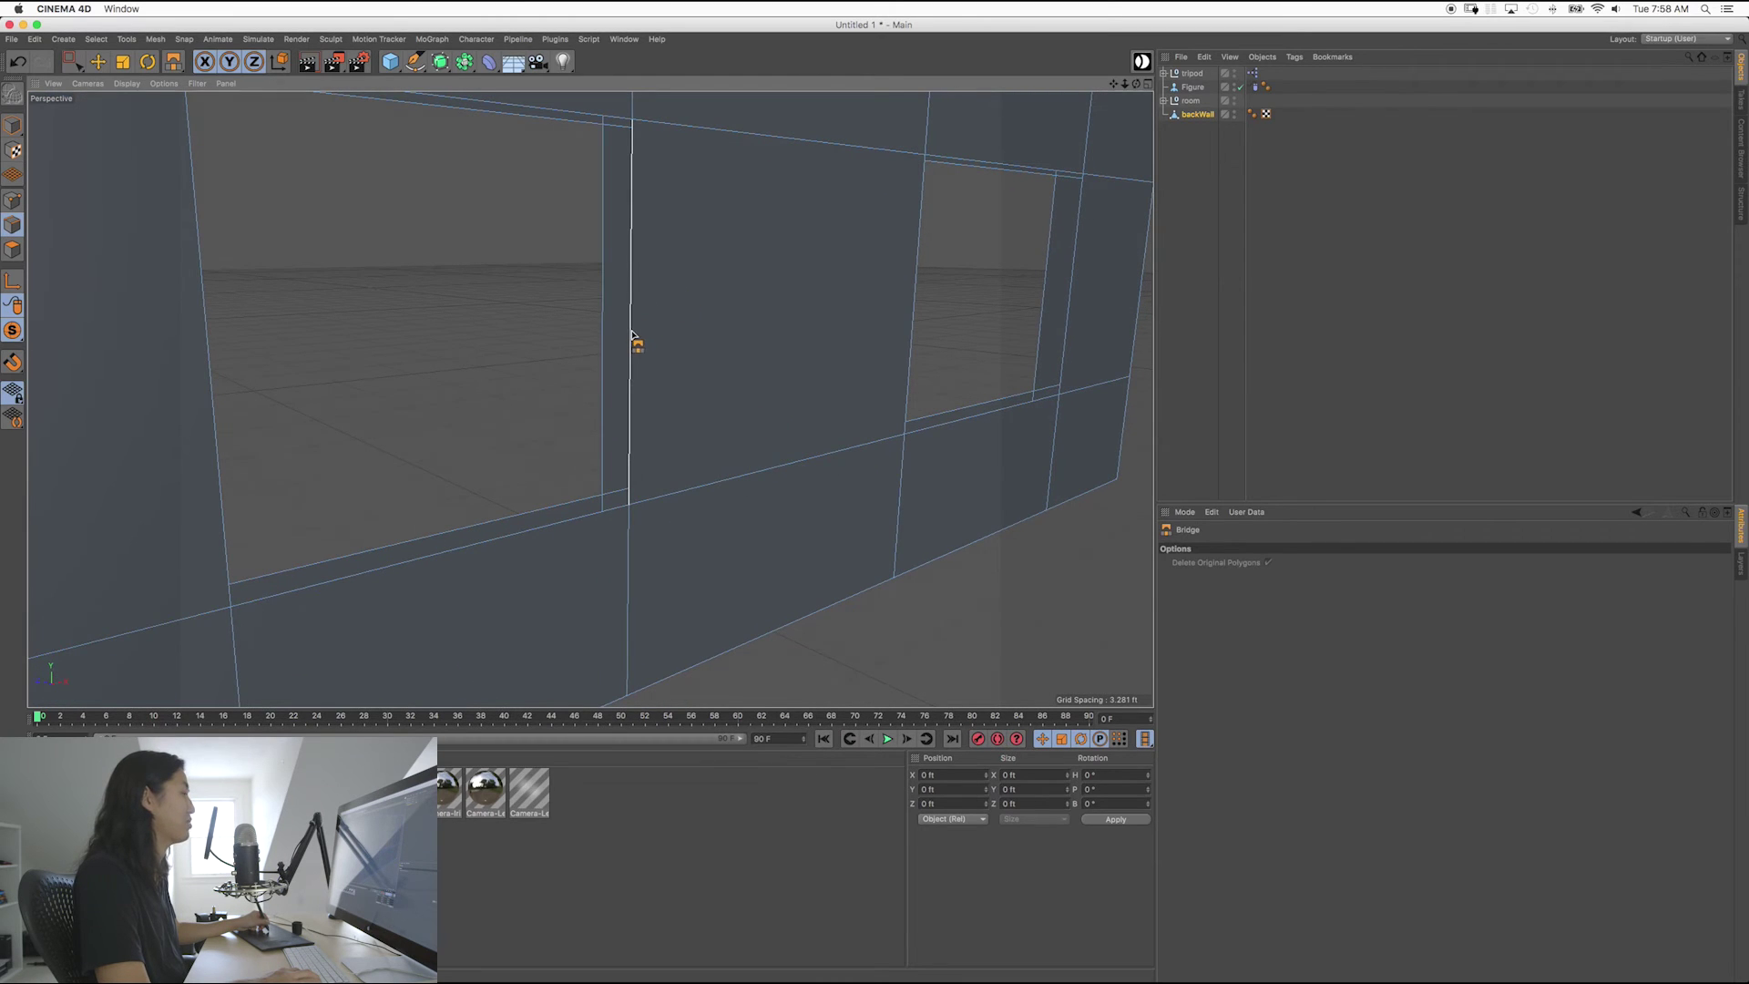
pyautogui.moveTo(628, 335); pyautogui.dragTo(598, 321)
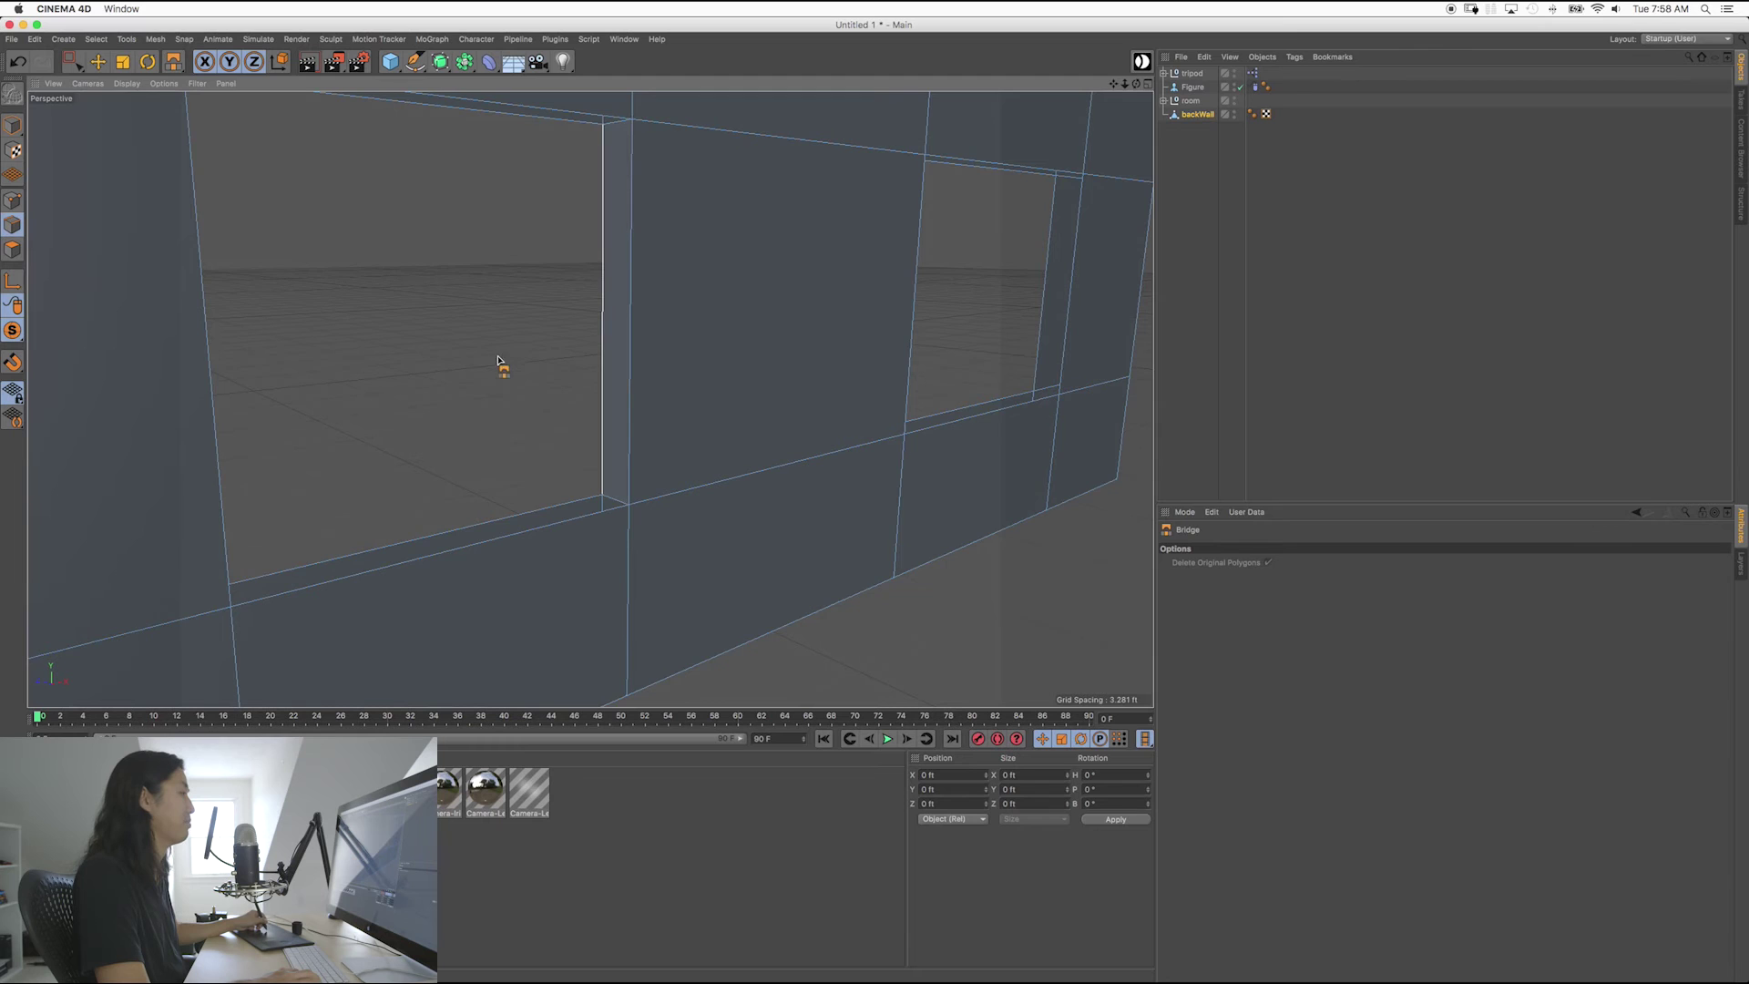
pyautogui.keyDown('alt'); pyautogui.moveTo(497, 360); pyautogui.dragTo(574, 428); pyautogui.keyUp('alt')
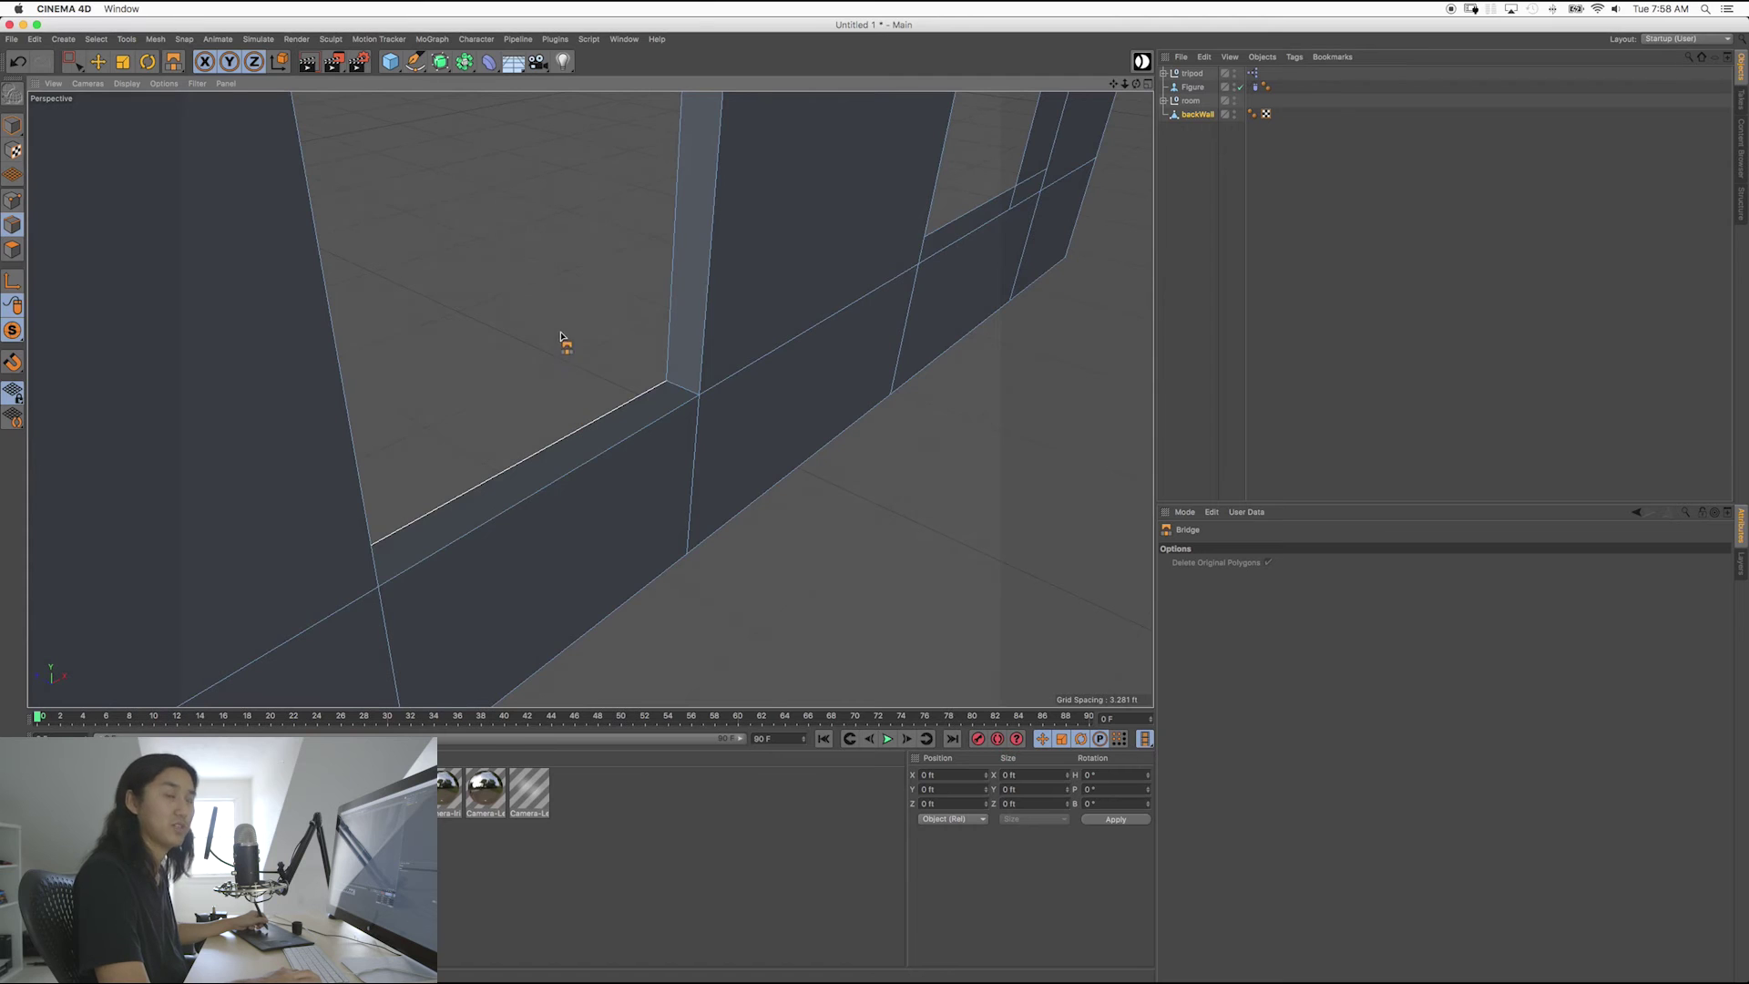
pyautogui.keyDown('alt'); pyautogui.moveTo(561, 337); pyautogui.dragTo(324, 356); pyautogui.keyUp('alt')
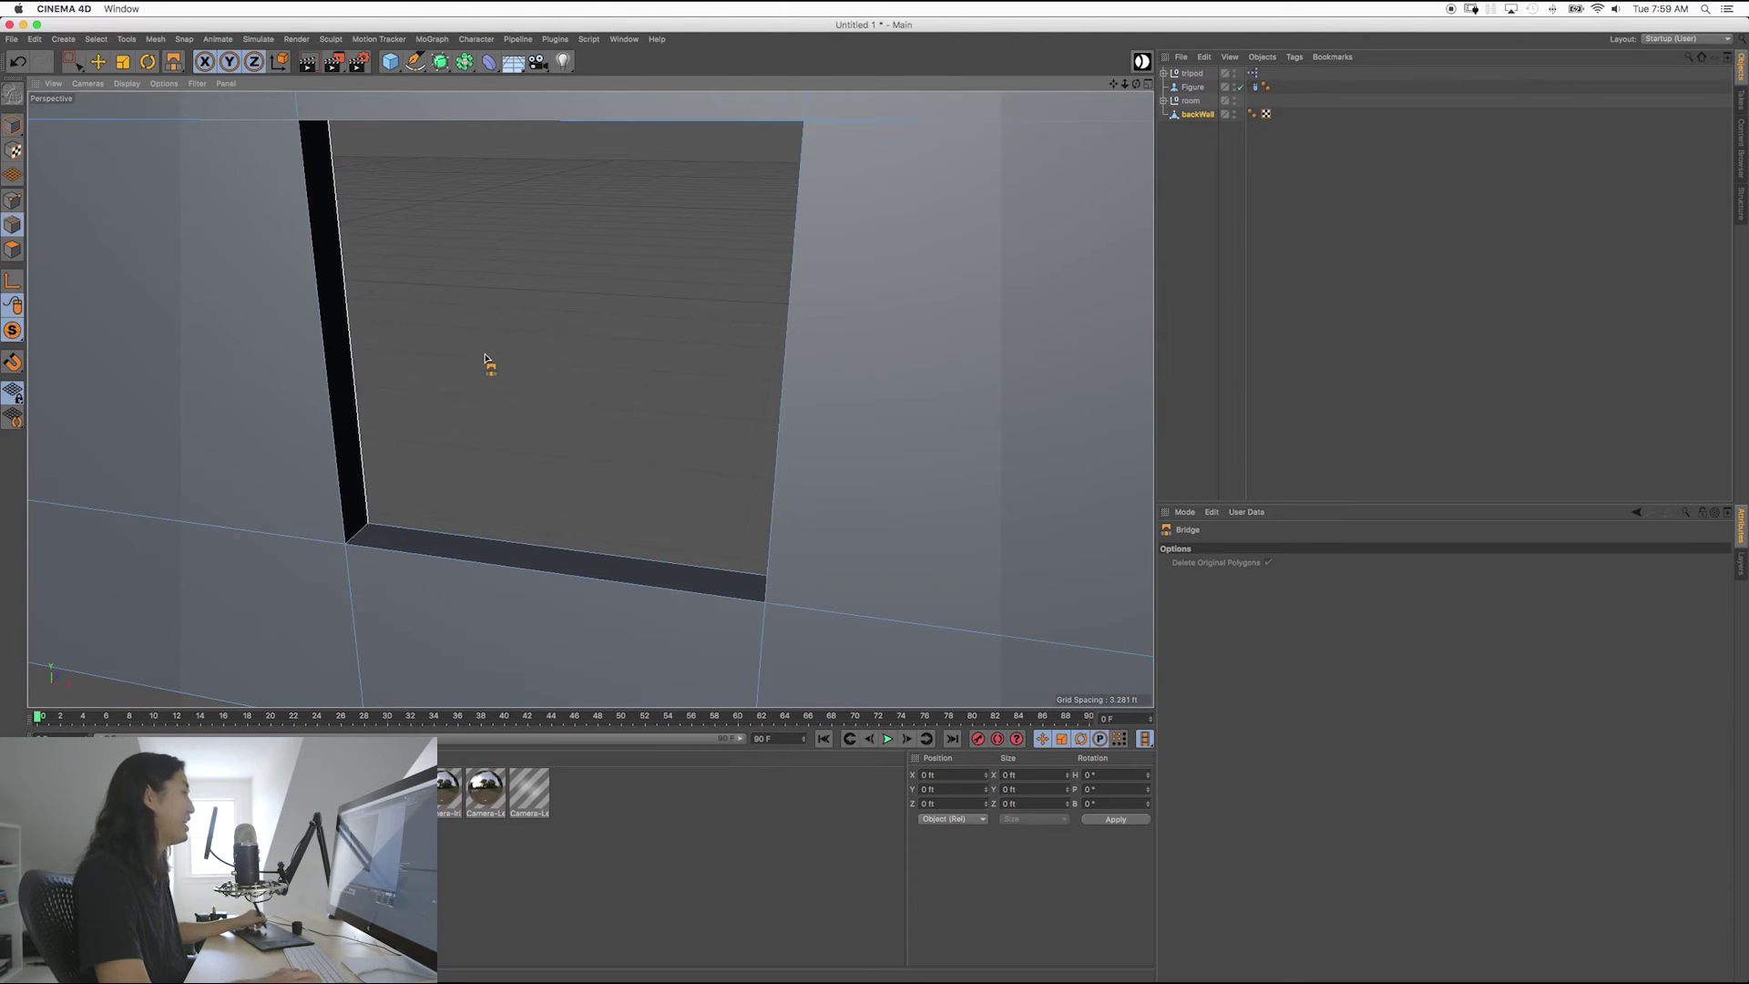
pyautogui.keyDown('alt'); pyautogui.moveTo(547, 355); pyautogui.dragTo(619, 346); pyautogui.keyUp('alt')
pyautogui.moveTo(620, 202); pyautogui.dragTo(610, 227)
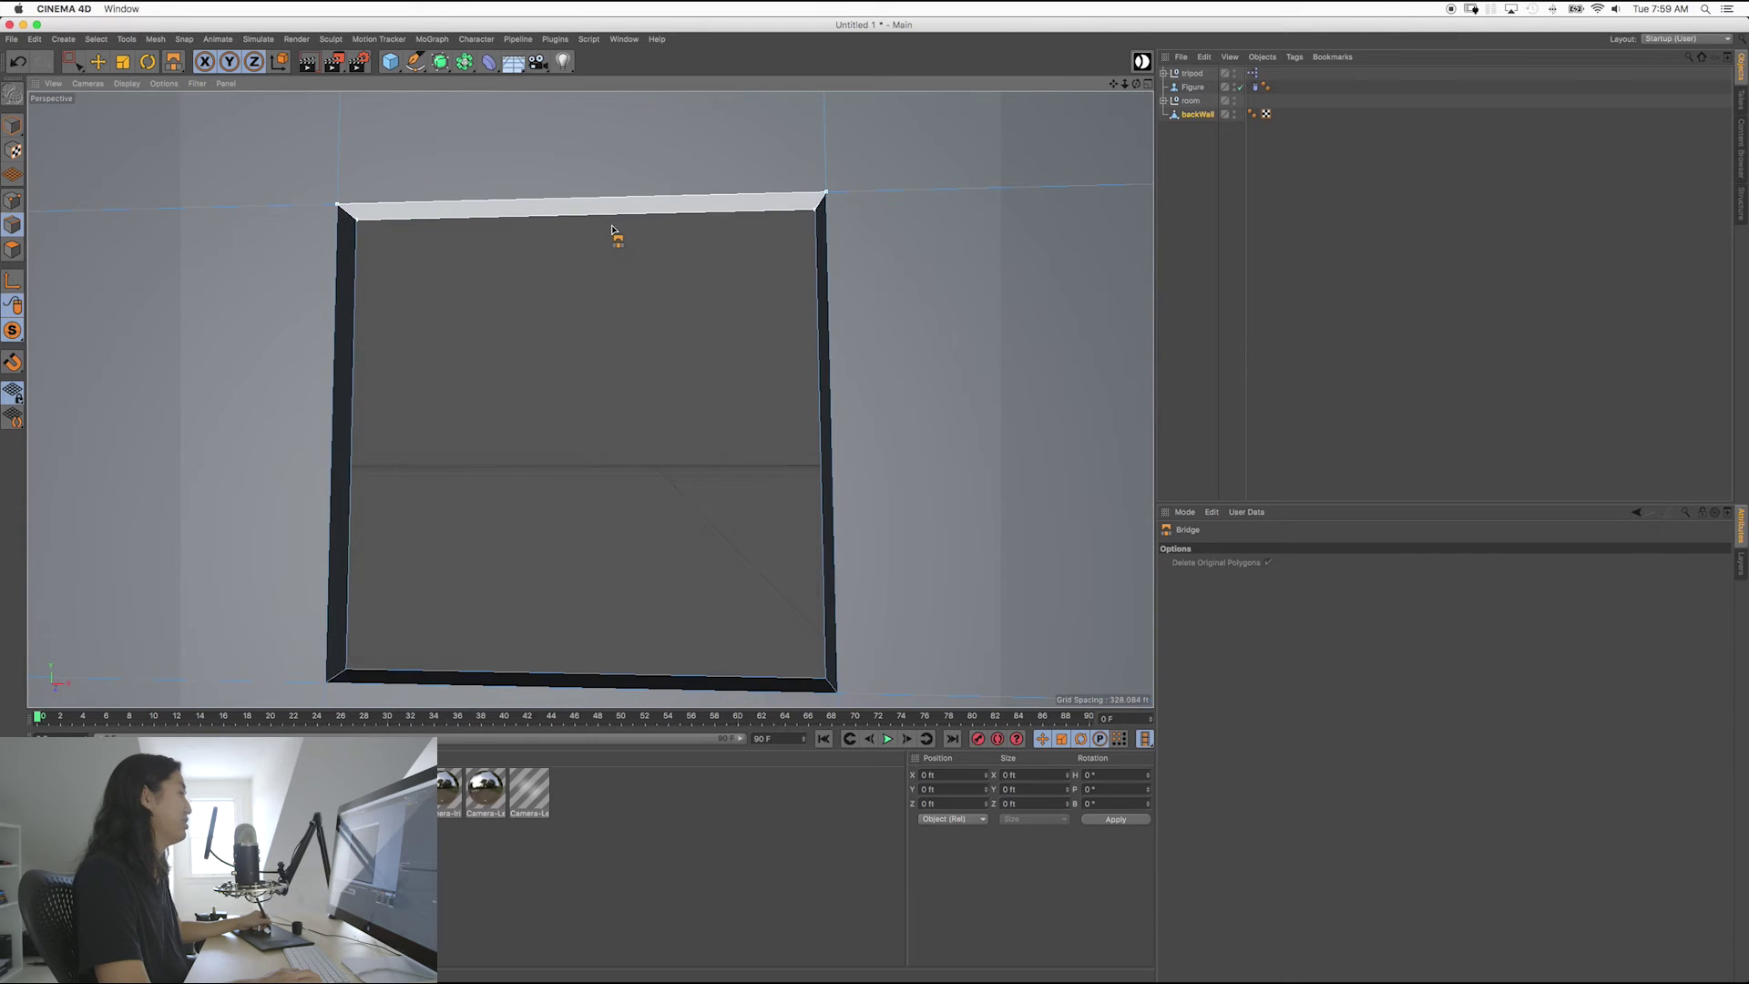
# Bridge the front and back edges around the second window opening to close its inner sides.
pyautogui.keyDown('alt'); pyautogui.moveTo(589, 398); pyautogui.dragTo(653, 445); pyautogui.keyUp('alt')
pyautogui.keyDown('alt'); pyautogui.moveTo(820, 451); pyautogui.dragTo(663, 376, button='right'); pyautogui.keyUp('alt')
pyautogui.keyDown('alt'); pyautogui.moveTo(662, 380); pyautogui.dragTo(532, 322); pyautogui.keyUp('alt')
pyautogui.moveTo(408, 325); pyautogui.dragTo(455, 345)
pyautogui.keyDown('alt'); pyautogui.moveTo(601, 478); pyautogui.dragTo(574, 387, button='middle'); pyautogui.keyUp('alt')
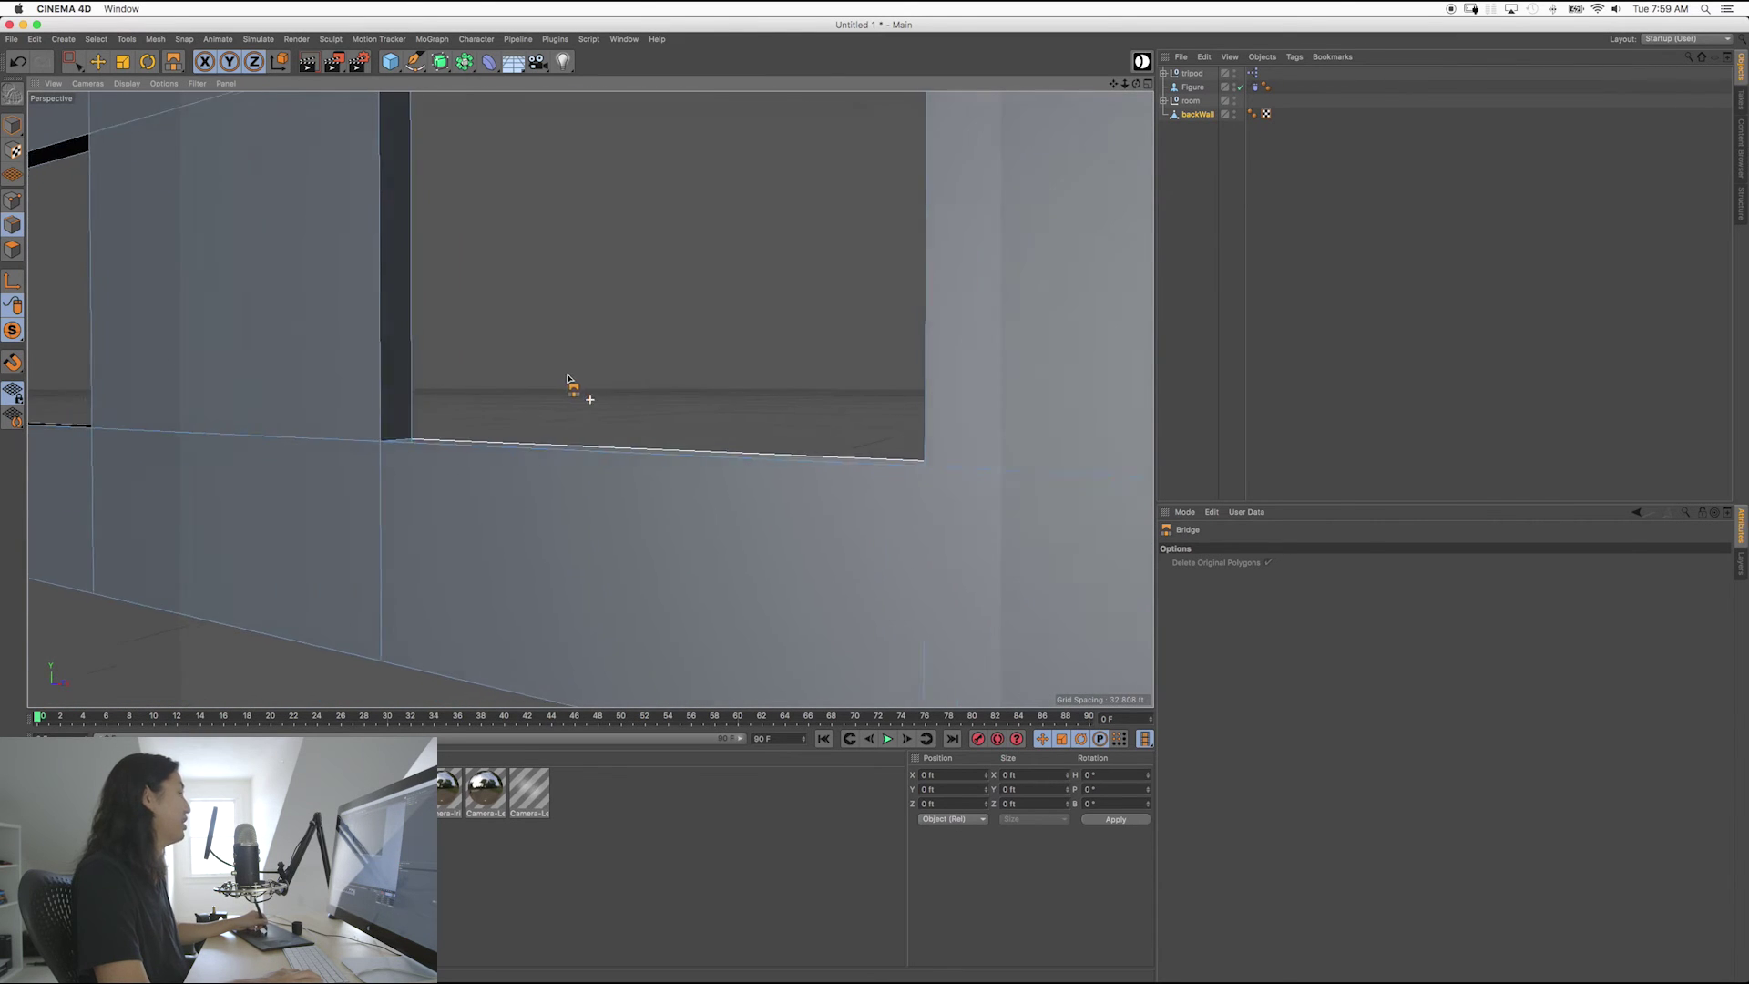
pyautogui.keyDown('alt'); pyautogui.moveTo(581, 391); pyautogui.dragTo(652, 453); pyautogui.keyUp('alt')
pyautogui.keyDown('alt'); pyautogui.moveTo(754, 466); pyautogui.dragTo(659, 382, button='middle'); pyautogui.keyUp('alt')
pyautogui.keyDown('alt'); pyautogui.moveTo(659, 383); pyautogui.dragTo(699, 430); pyautogui.keyUp('alt')
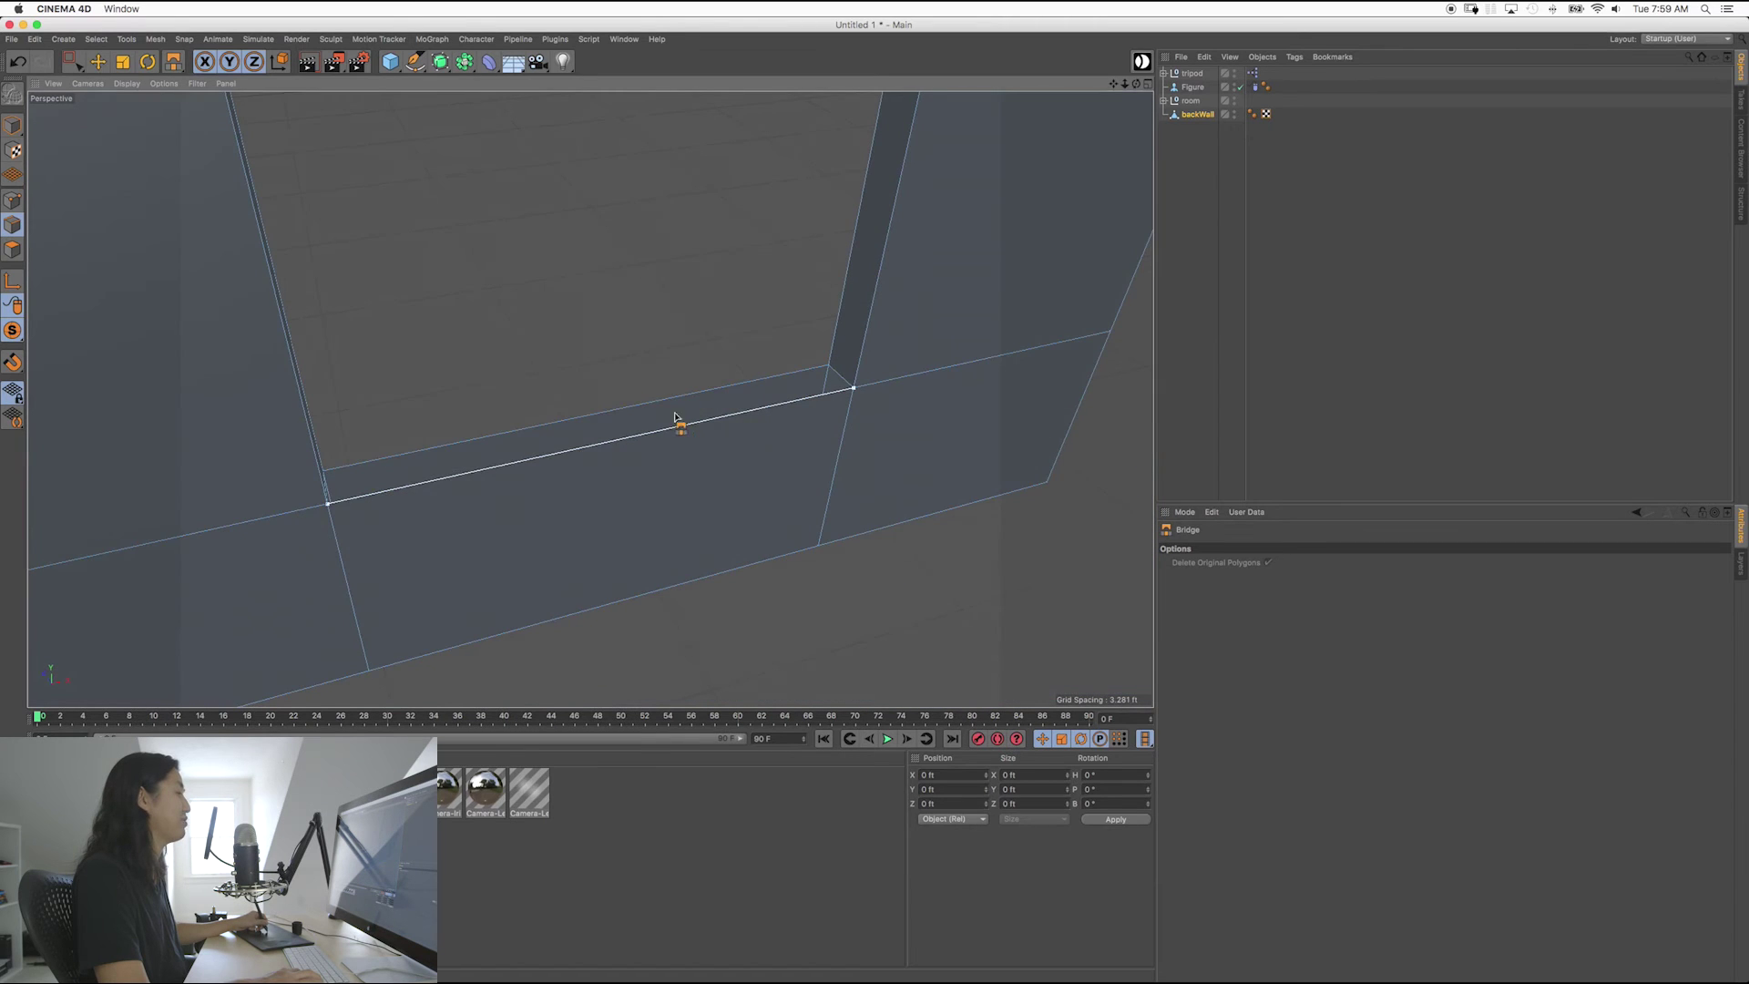
pyautogui.keyDown('alt'); pyautogui.moveTo(687, 498); pyautogui.dragTo(694, 428); pyautogui.keyUp('alt')
pyautogui.keyDown('alt'); pyautogui.moveTo(694, 427); pyautogui.dragTo(638, 381, button='right'); pyautogui.keyUp('alt')
pyautogui.keyDown('alt'); pyautogui.moveTo(638, 380); pyautogui.dragTo(550, 371); pyautogui.keyUp('alt')
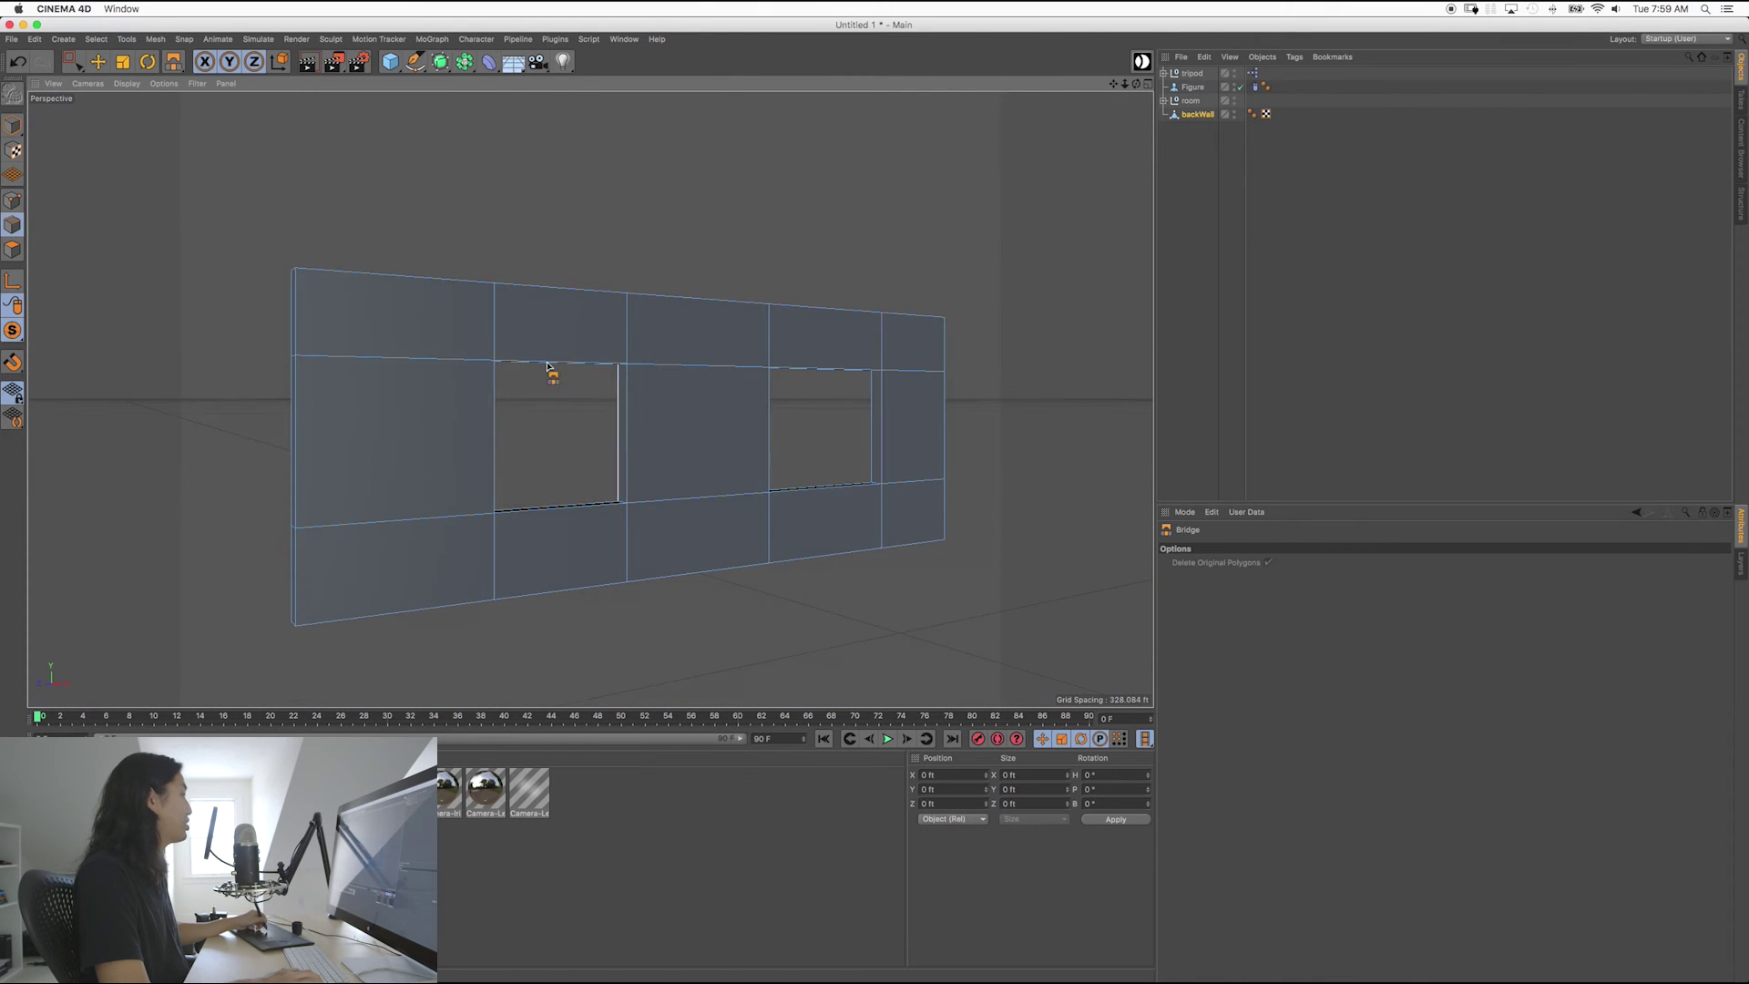
# Return the backWall object to model mode and switch to Rectangle Selection.
pyautogui.click(16, 124)
pyautogui.press('0')
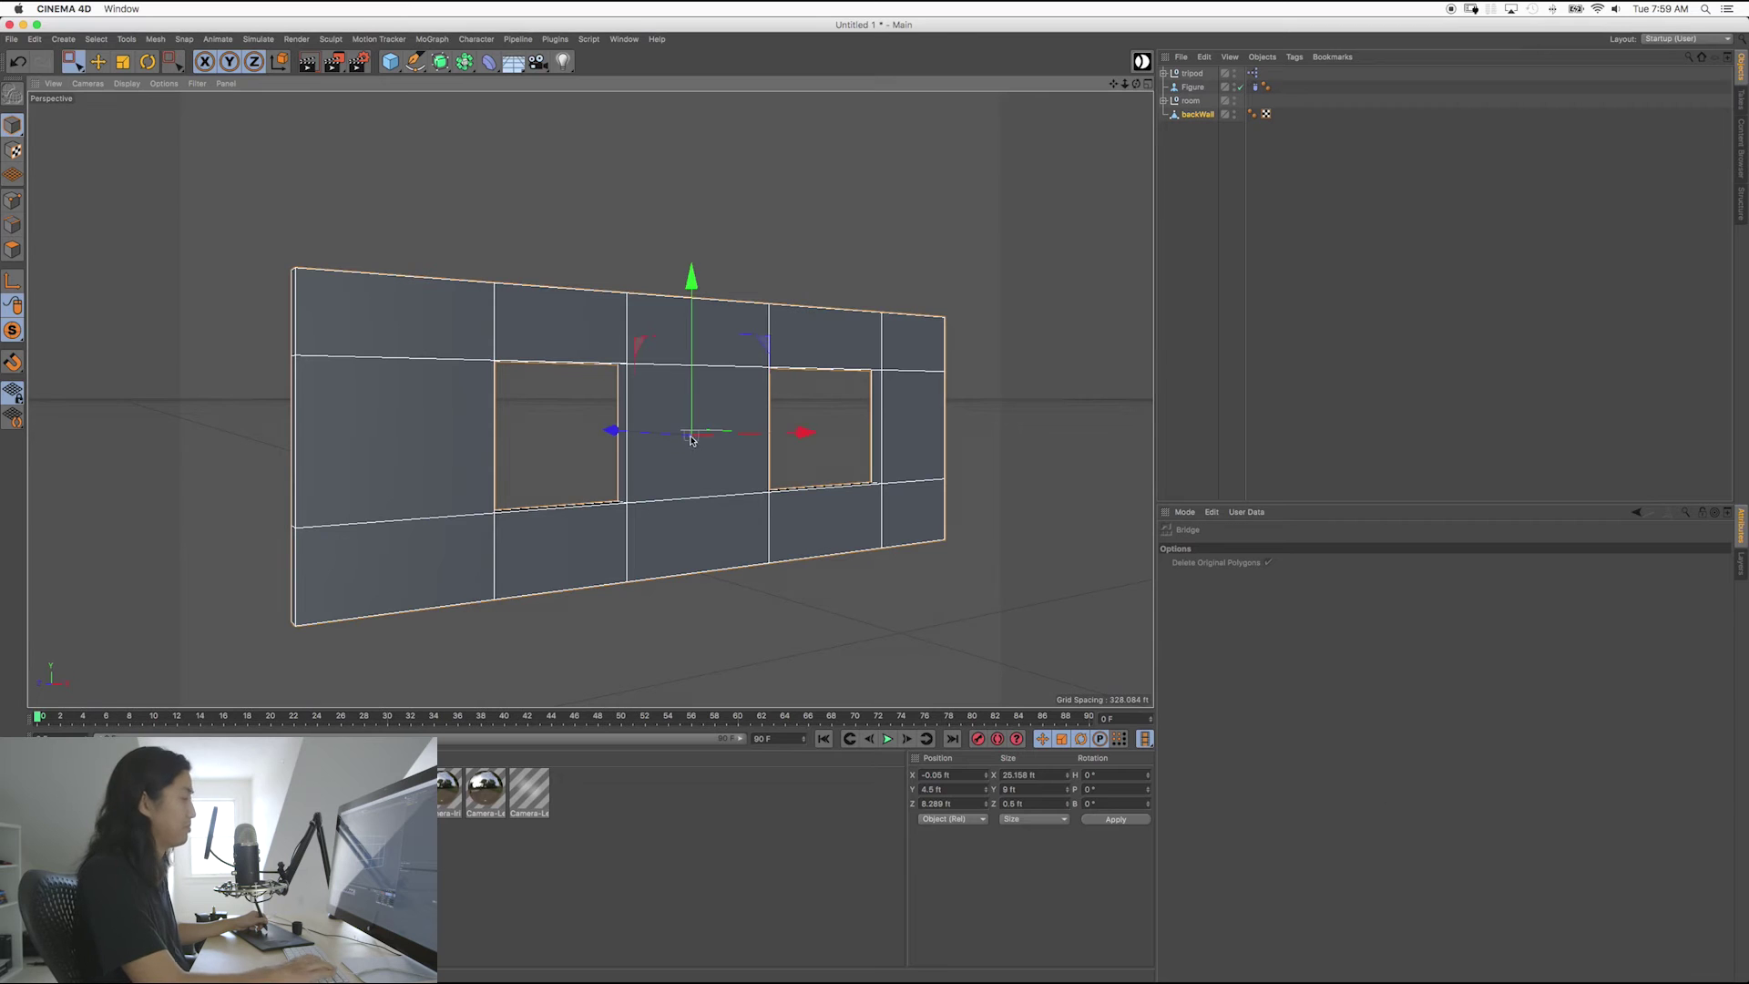
pyautogui.click(616, 199)
pyautogui.keyDown('alt'); pyautogui.moveTo(665, 367); pyautogui.dragTo(632, 331, button='middle'); pyautogui.keyUp('alt')
pyautogui.keyDown('alt'); pyautogui.moveTo(632, 331); pyautogui.dragTo(694, 411); pyautogui.keyUp('alt')
# Examine the whole wall and its two bridged window openings from different angles.
pyautogui.click(683, 391)
pyautogui.click(731, 568)
pyautogui.click(688, 415)
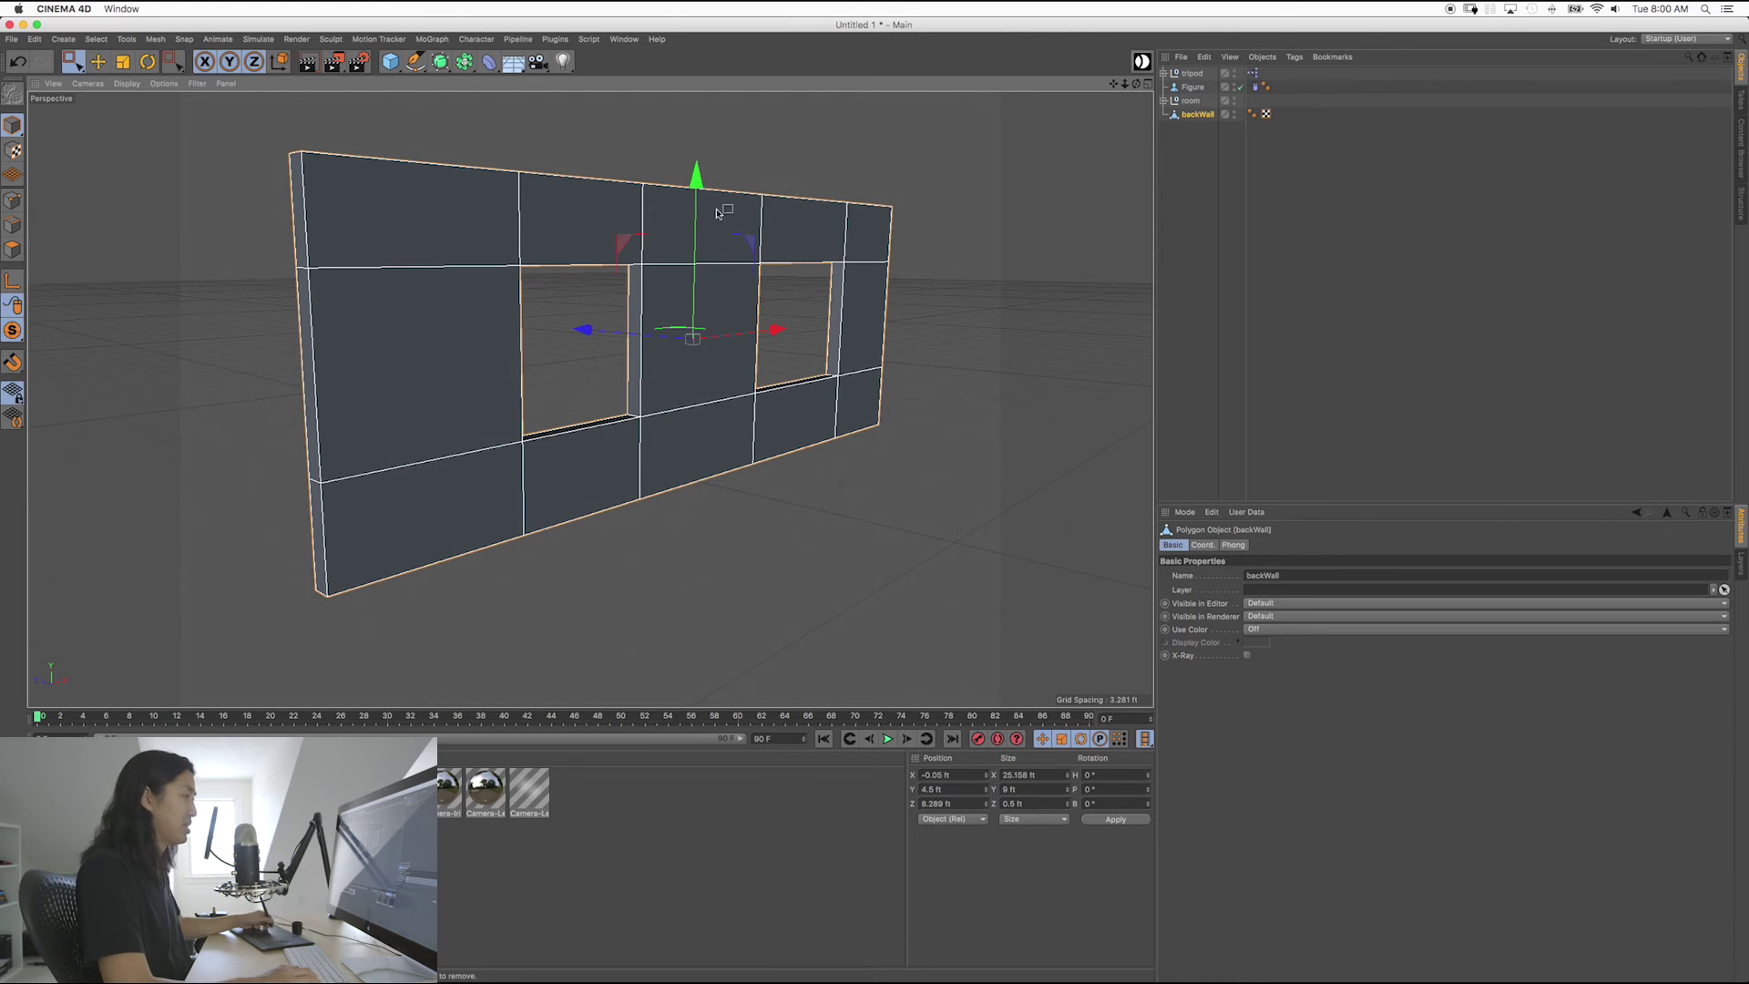
pyautogui.moveTo(492, 383)
pyautogui.keyDown('alt'); pyautogui.mouseDown()
pyautogui.moveTo(477, 377)
pyautogui.moveTo(485, 357)
pyautogui.mouseUp(); pyautogui.keyUp('alt')
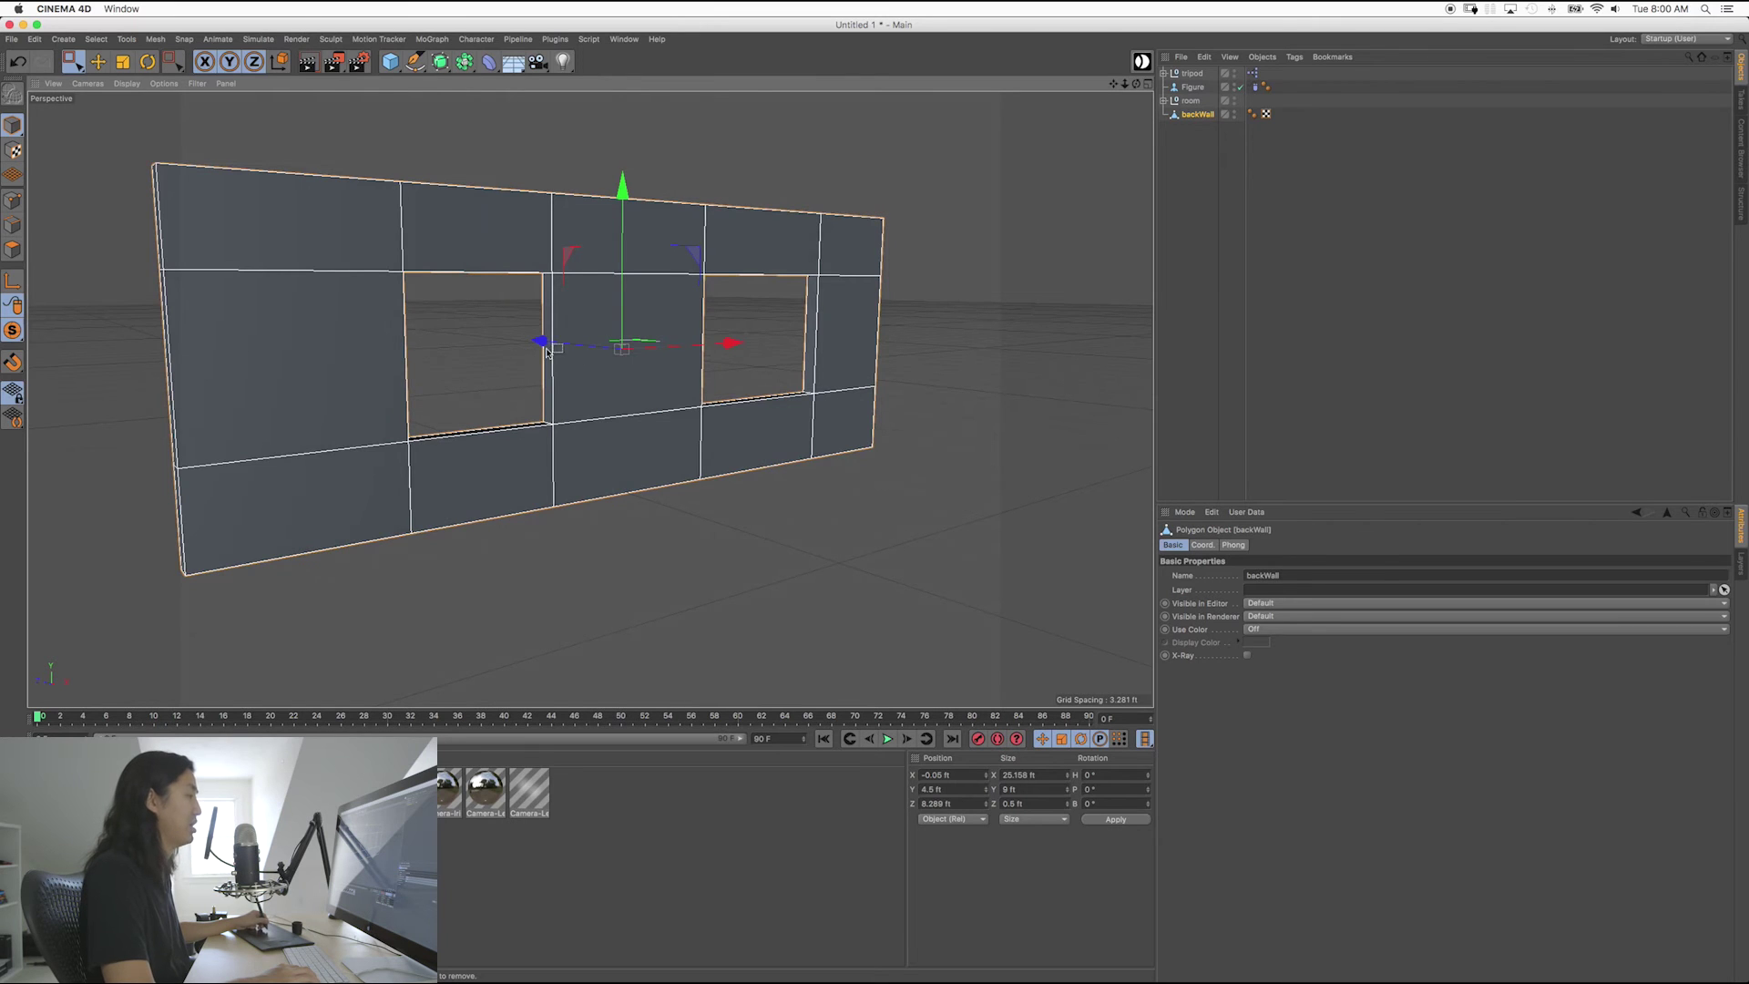
pyautogui.keyDown('alt'); pyautogui.moveTo(701, 481); pyautogui.dragTo(687, 356); pyautogui.keyUp('alt')
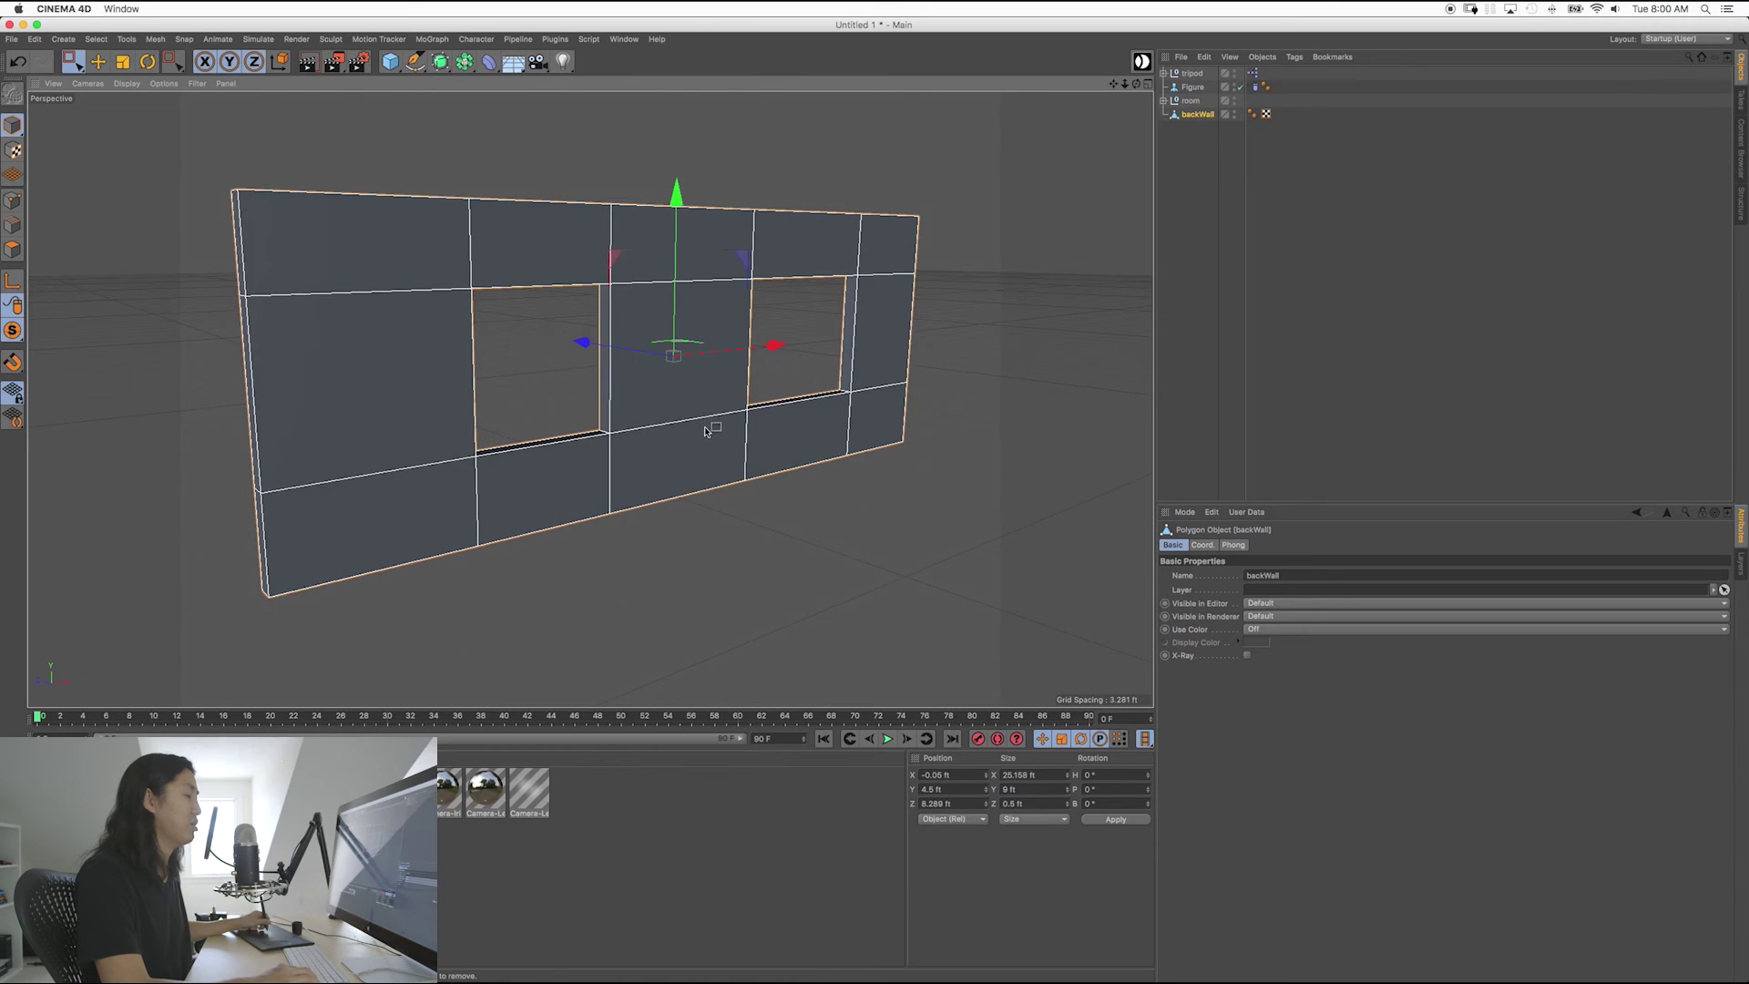
pyautogui.click(733, 551)
pyautogui.click(695, 478)
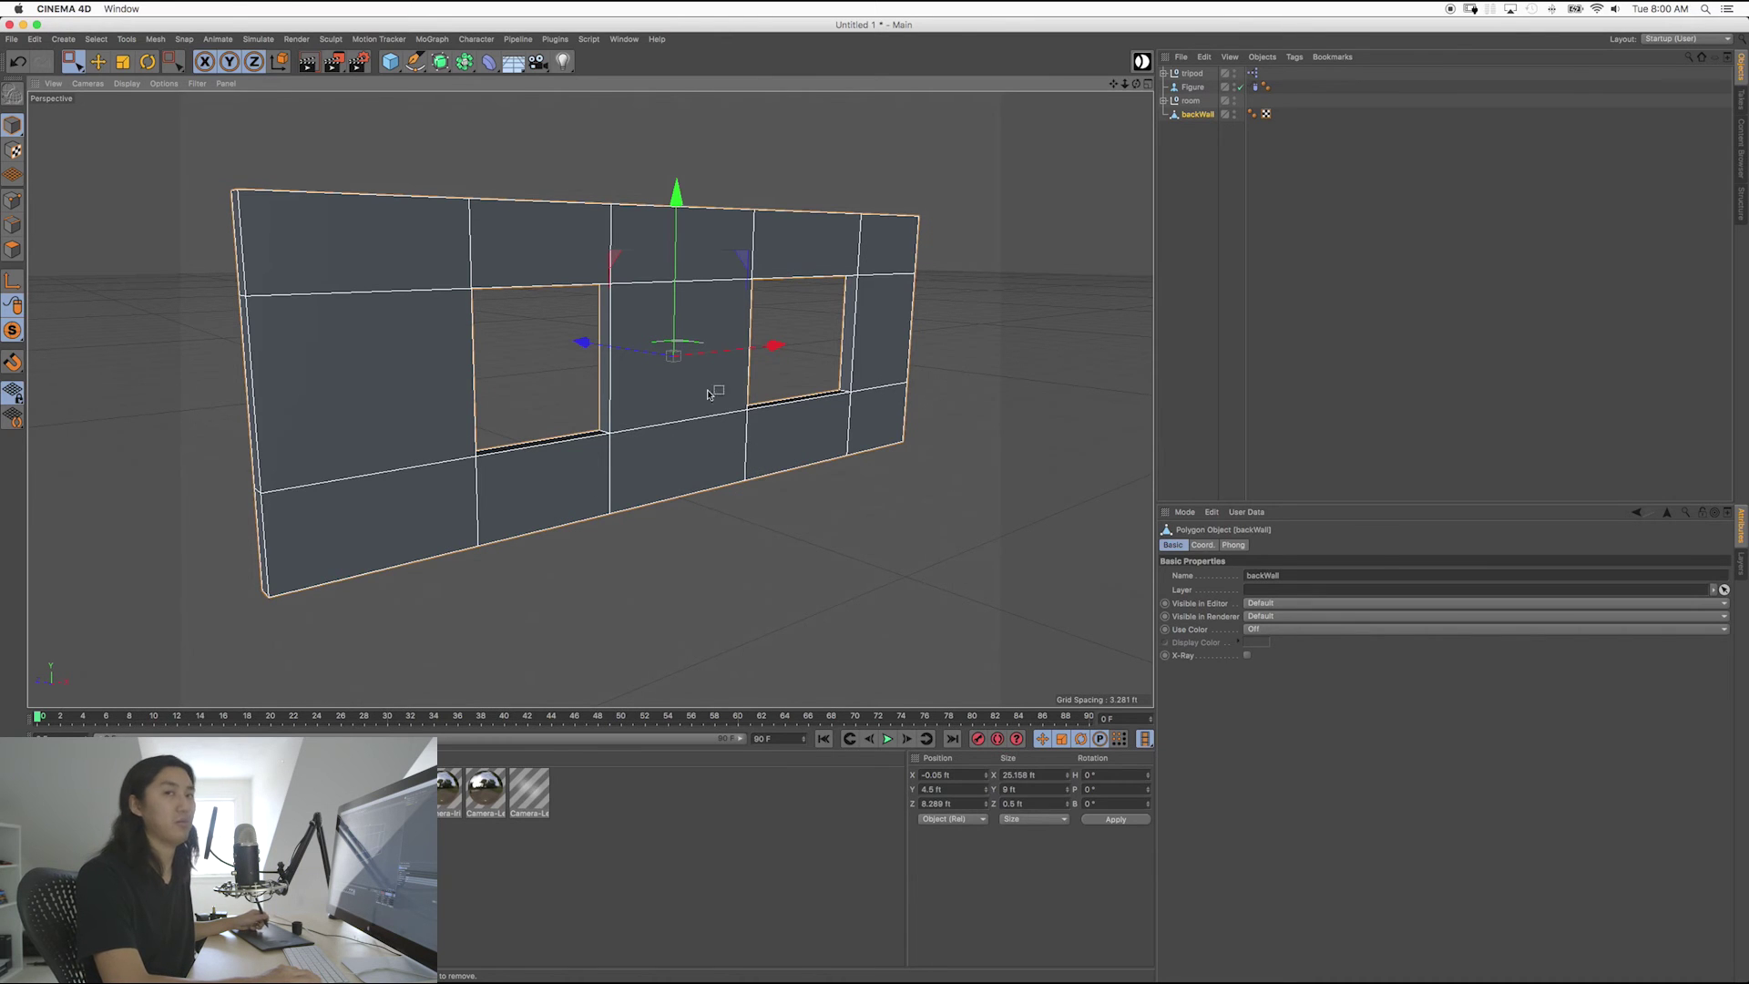
pyautogui.keyDown('alt'); pyautogui.moveTo(764, 419); pyautogui.dragTo(723, 387); pyautogui.keyUp('alt')
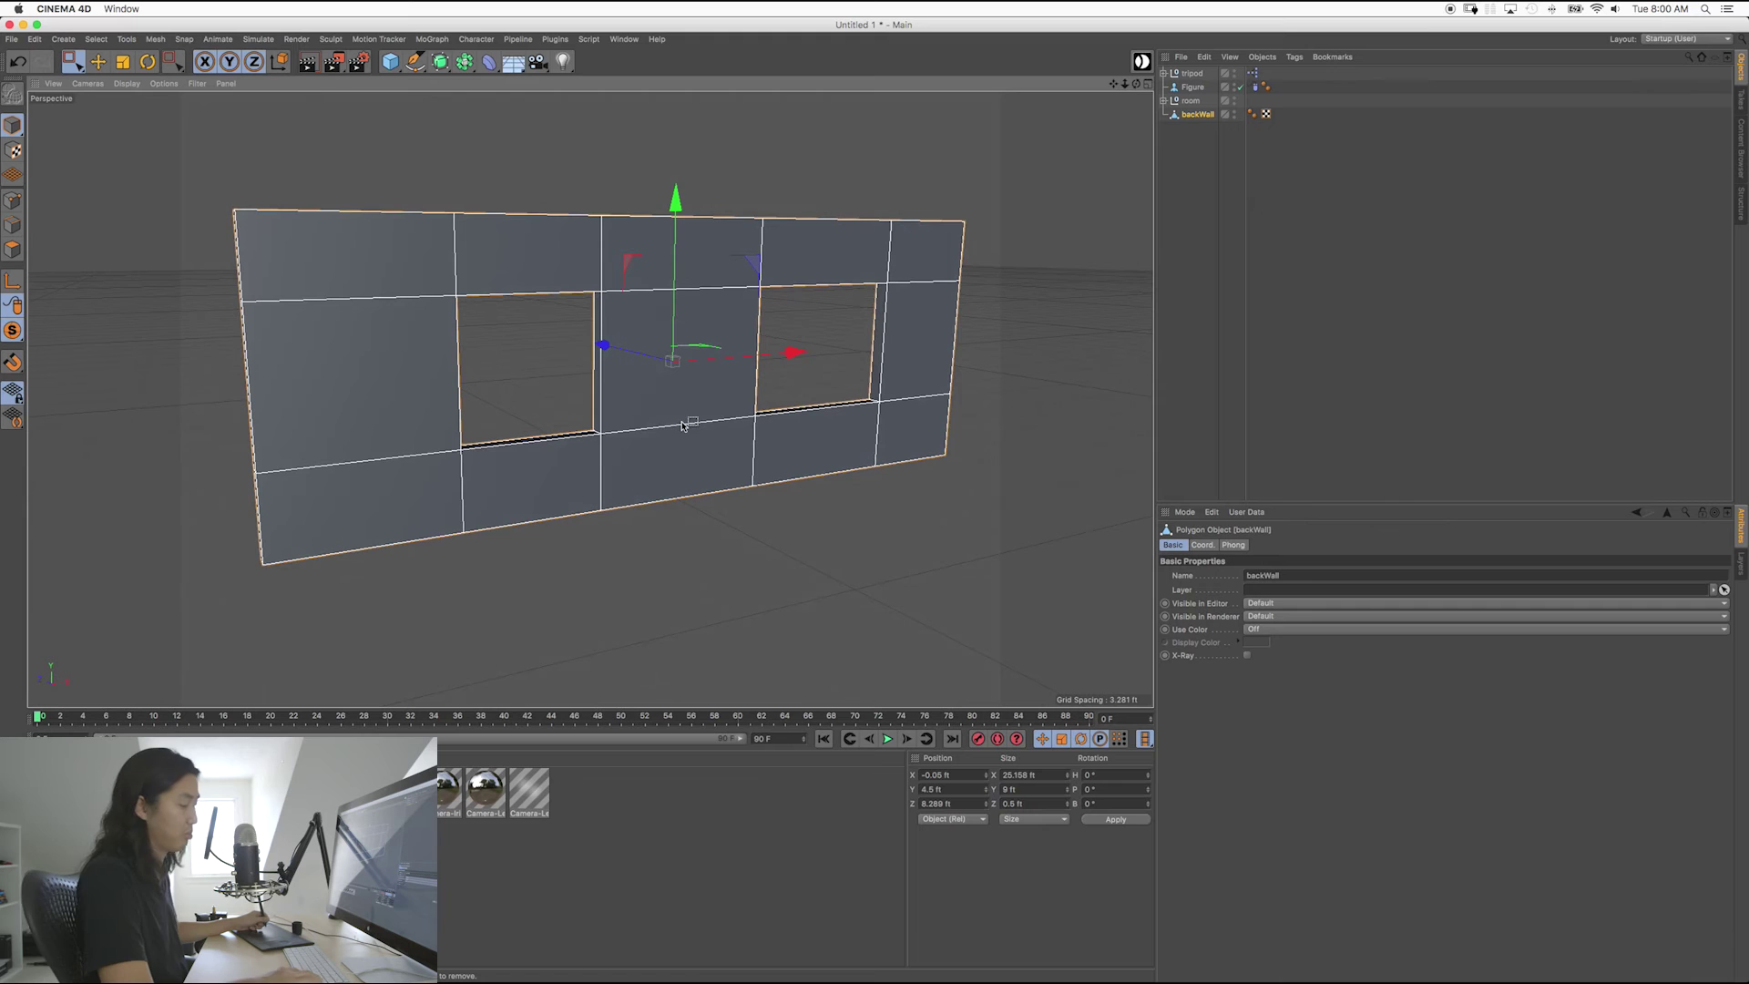
# Try to lower the top front corner point of the first window opening in point mode, and undo the move.
pyautogui.press('Return')
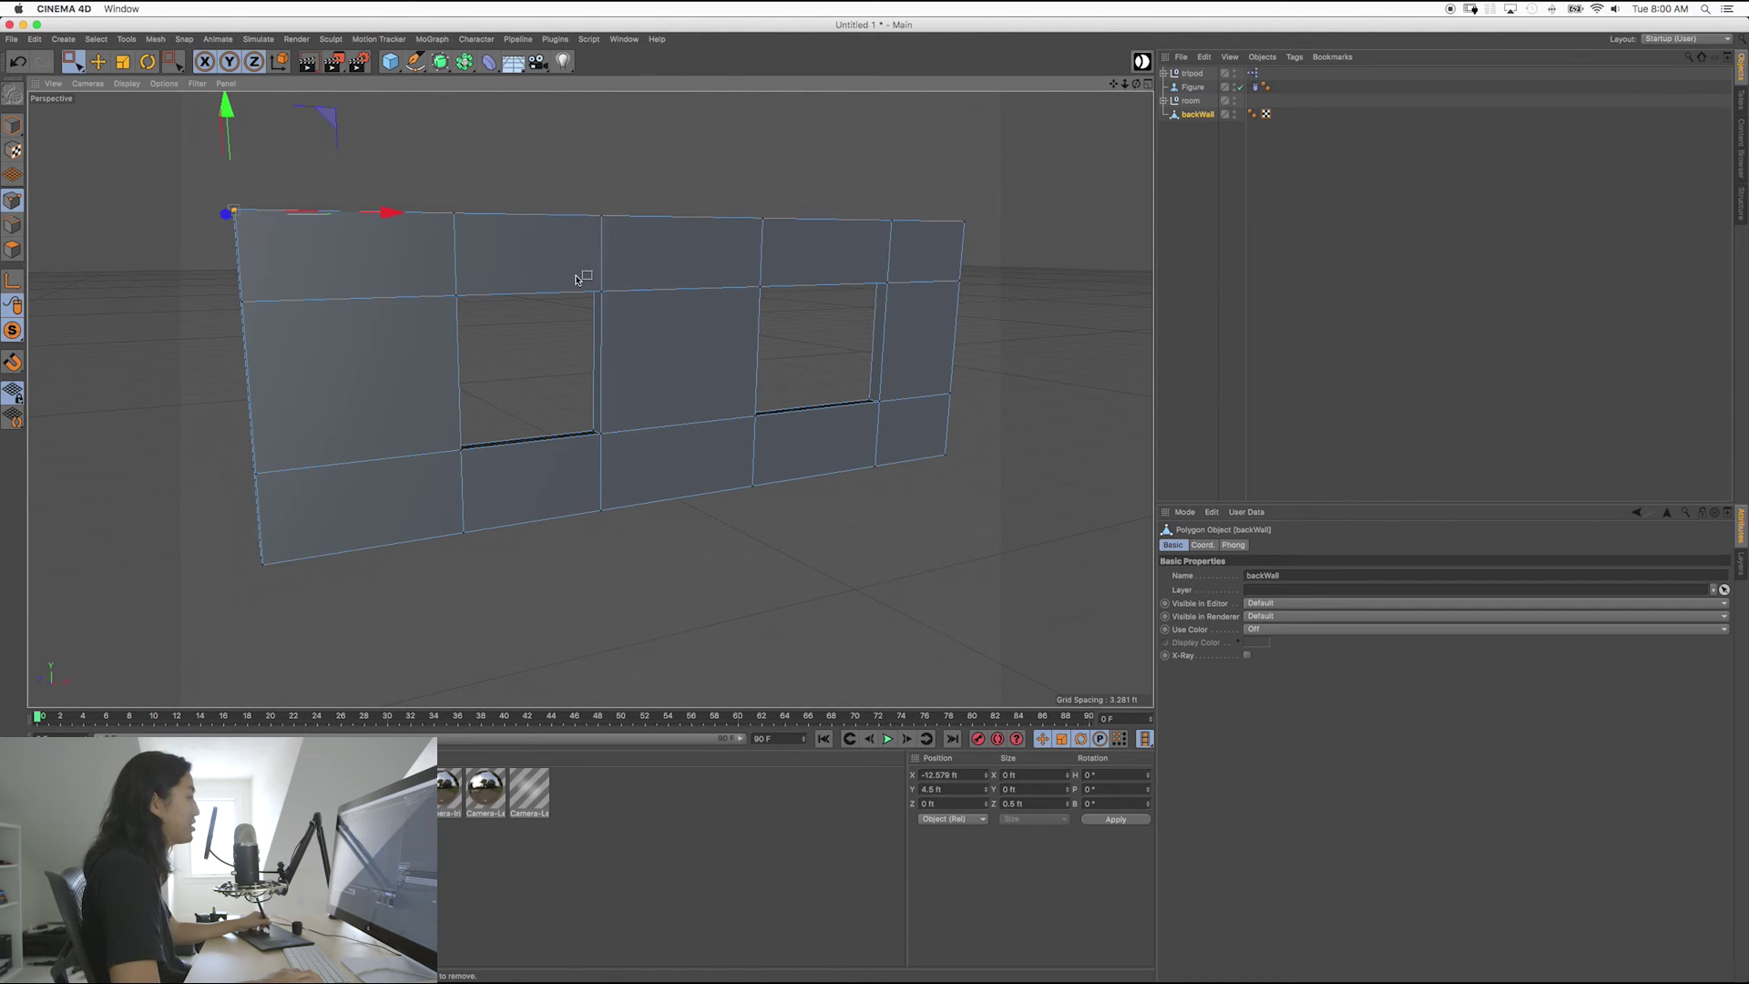
pyautogui.moveTo(565, 281); pyautogui.dragTo(660, 369)
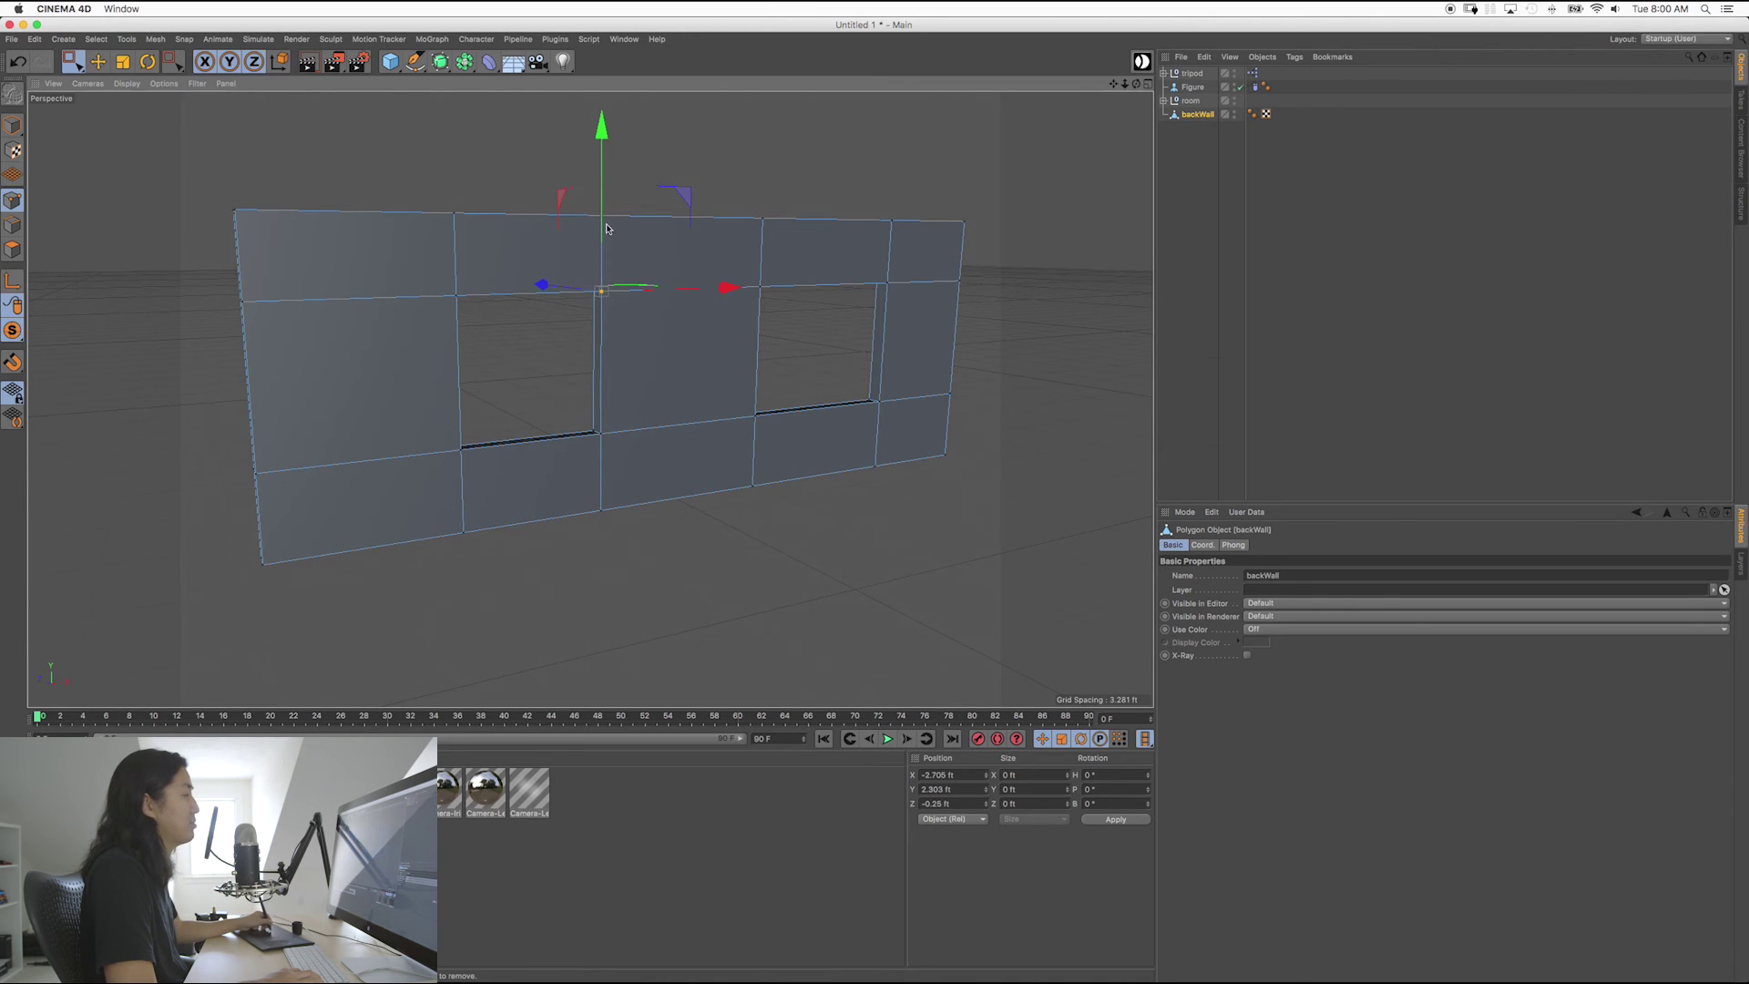
pyautogui.moveTo(601, 128); pyautogui.dragTo(747, 267)
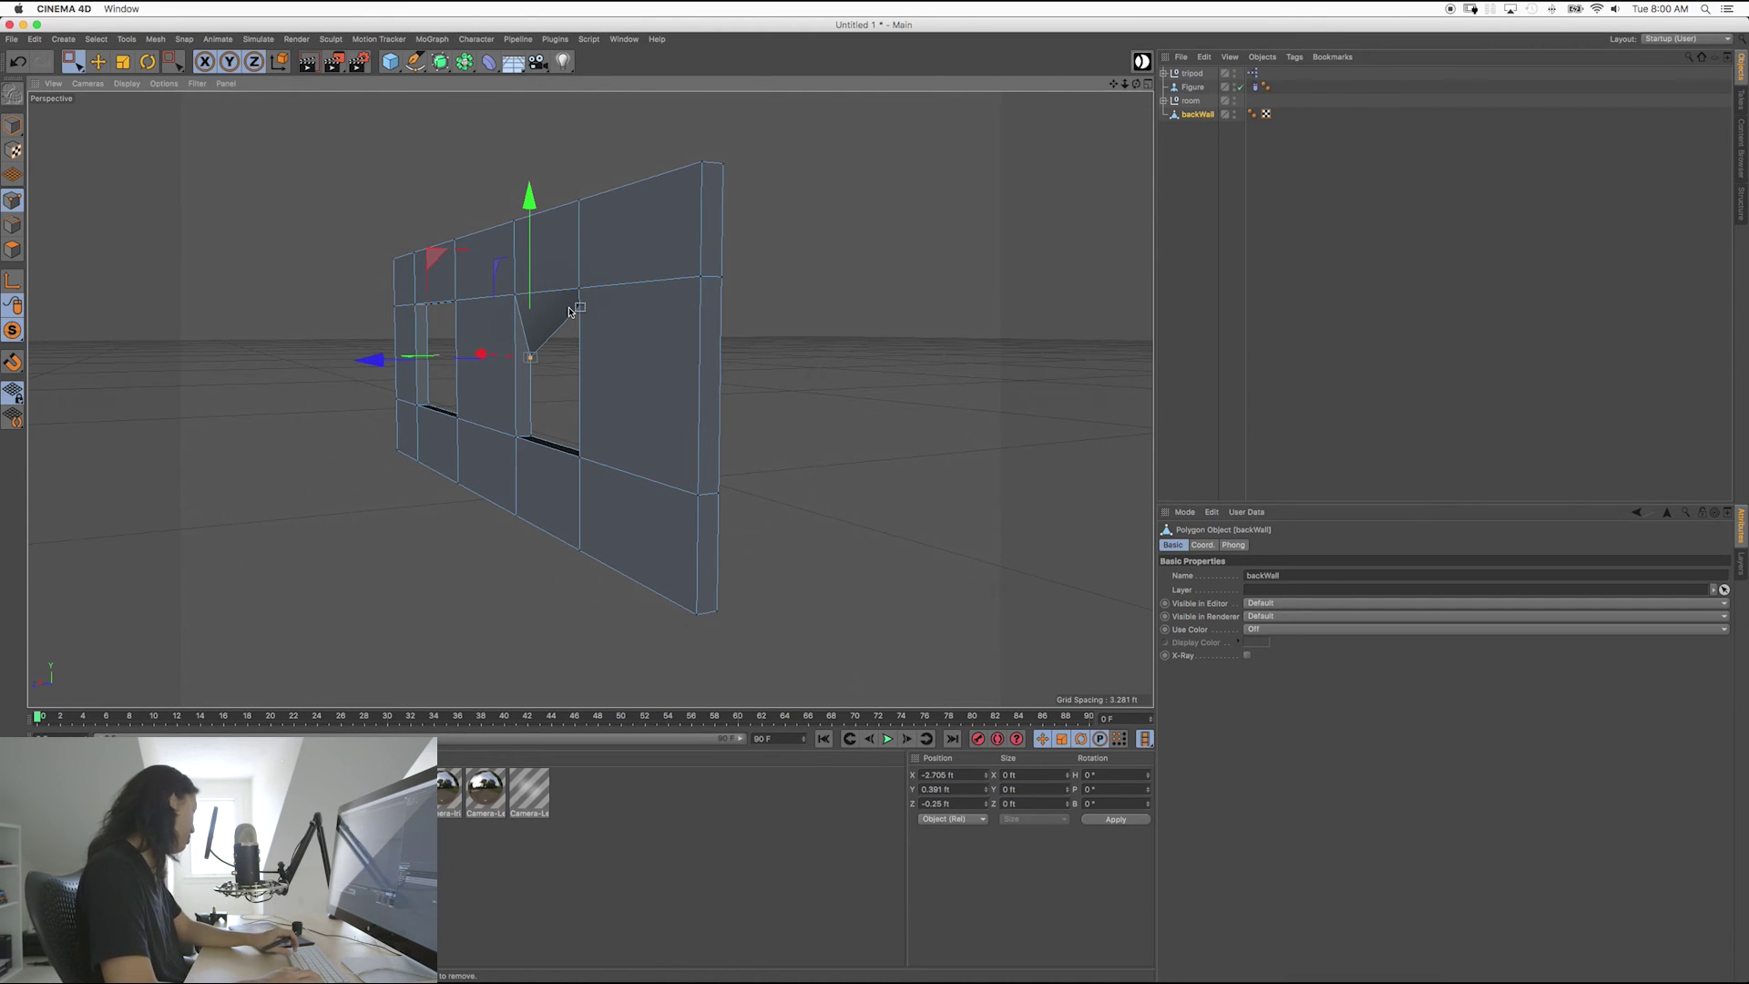
pyautogui.press('super+z')
# Turn off Only Select Visible Elements for Rectangle Selection and test it on the wall's front and back points above the first window.
pyautogui.keyDown('alt'); pyautogui.moveTo(721, 432); pyautogui.dragTo(620, 300); pyautogui.keyUp('alt')
pyautogui.keyDown('alt'); pyautogui.moveTo(522, 328); pyautogui.dragTo(566, 367); pyautogui.keyUp('alt')
pyautogui.keyDown('alt'); pyautogui.moveTo(566, 366); pyautogui.dragTo(513, 386, button='middle'); pyautogui.keyUp('alt')
pyautogui.keyDown('alt'); pyautogui.moveTo(514, 386); pyautogui.dragTo(570, 376); pyautogui.keyUp('alt')
pyautogui.click(621, 428)
pyautogui.click(72, 65)
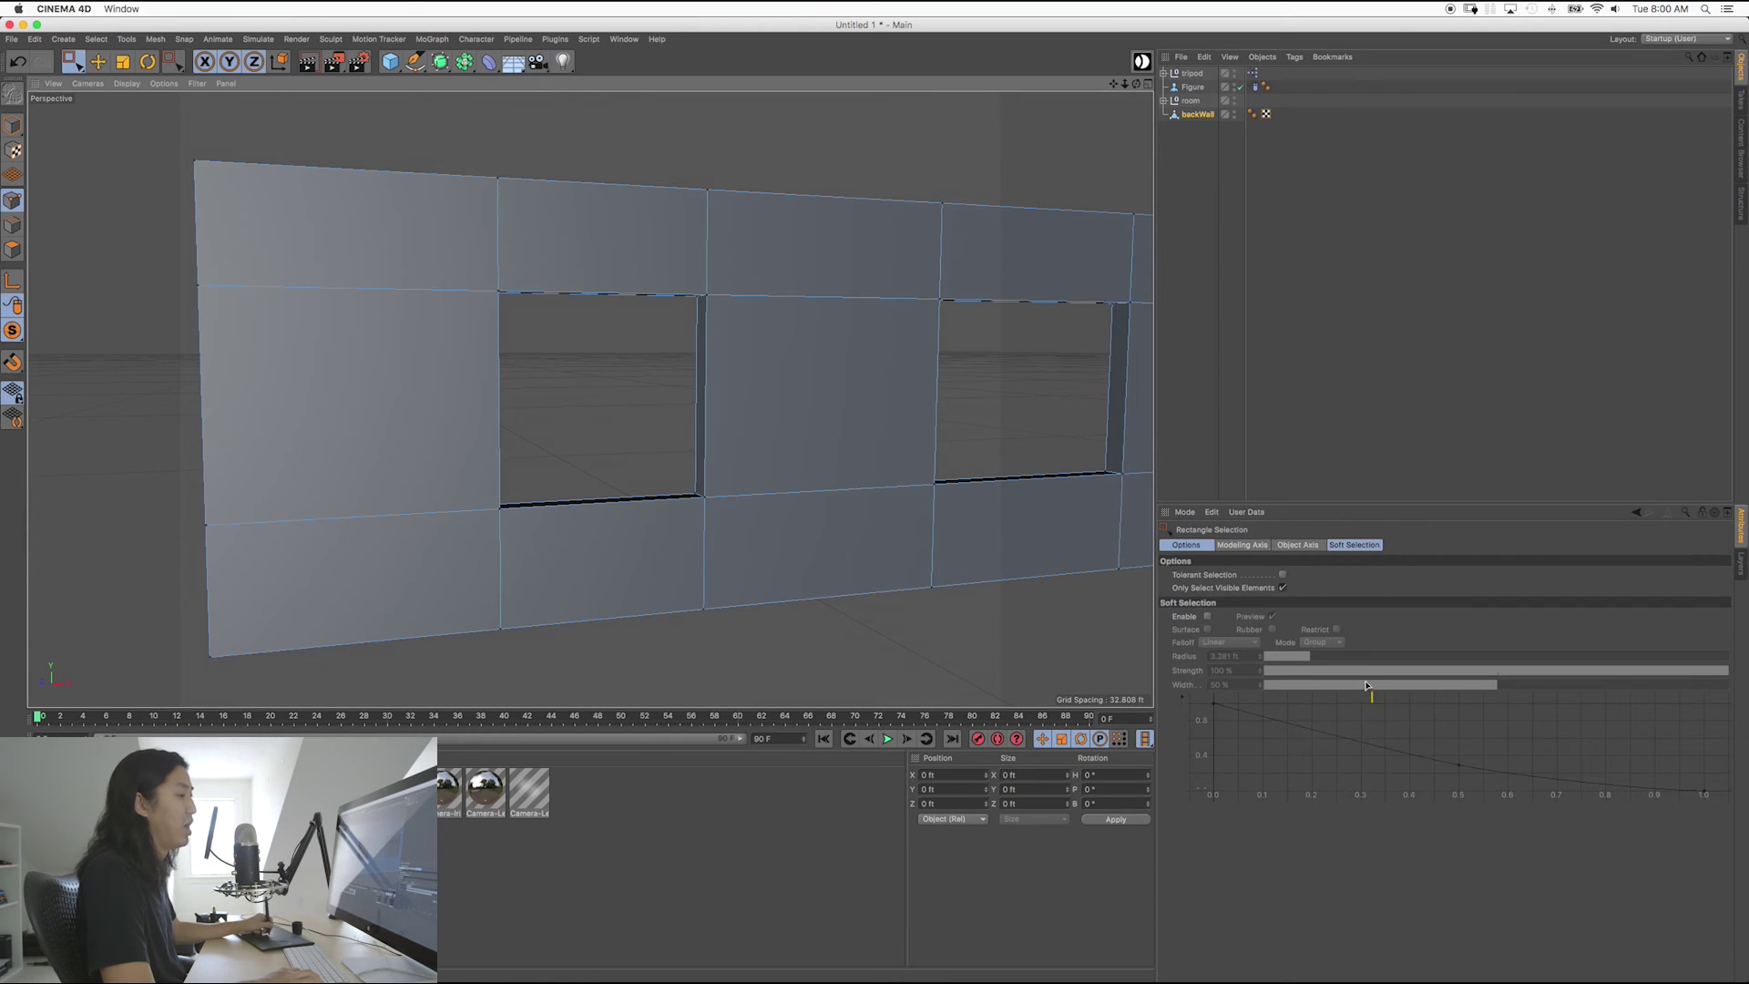
pyautogui.click(1283, 589)
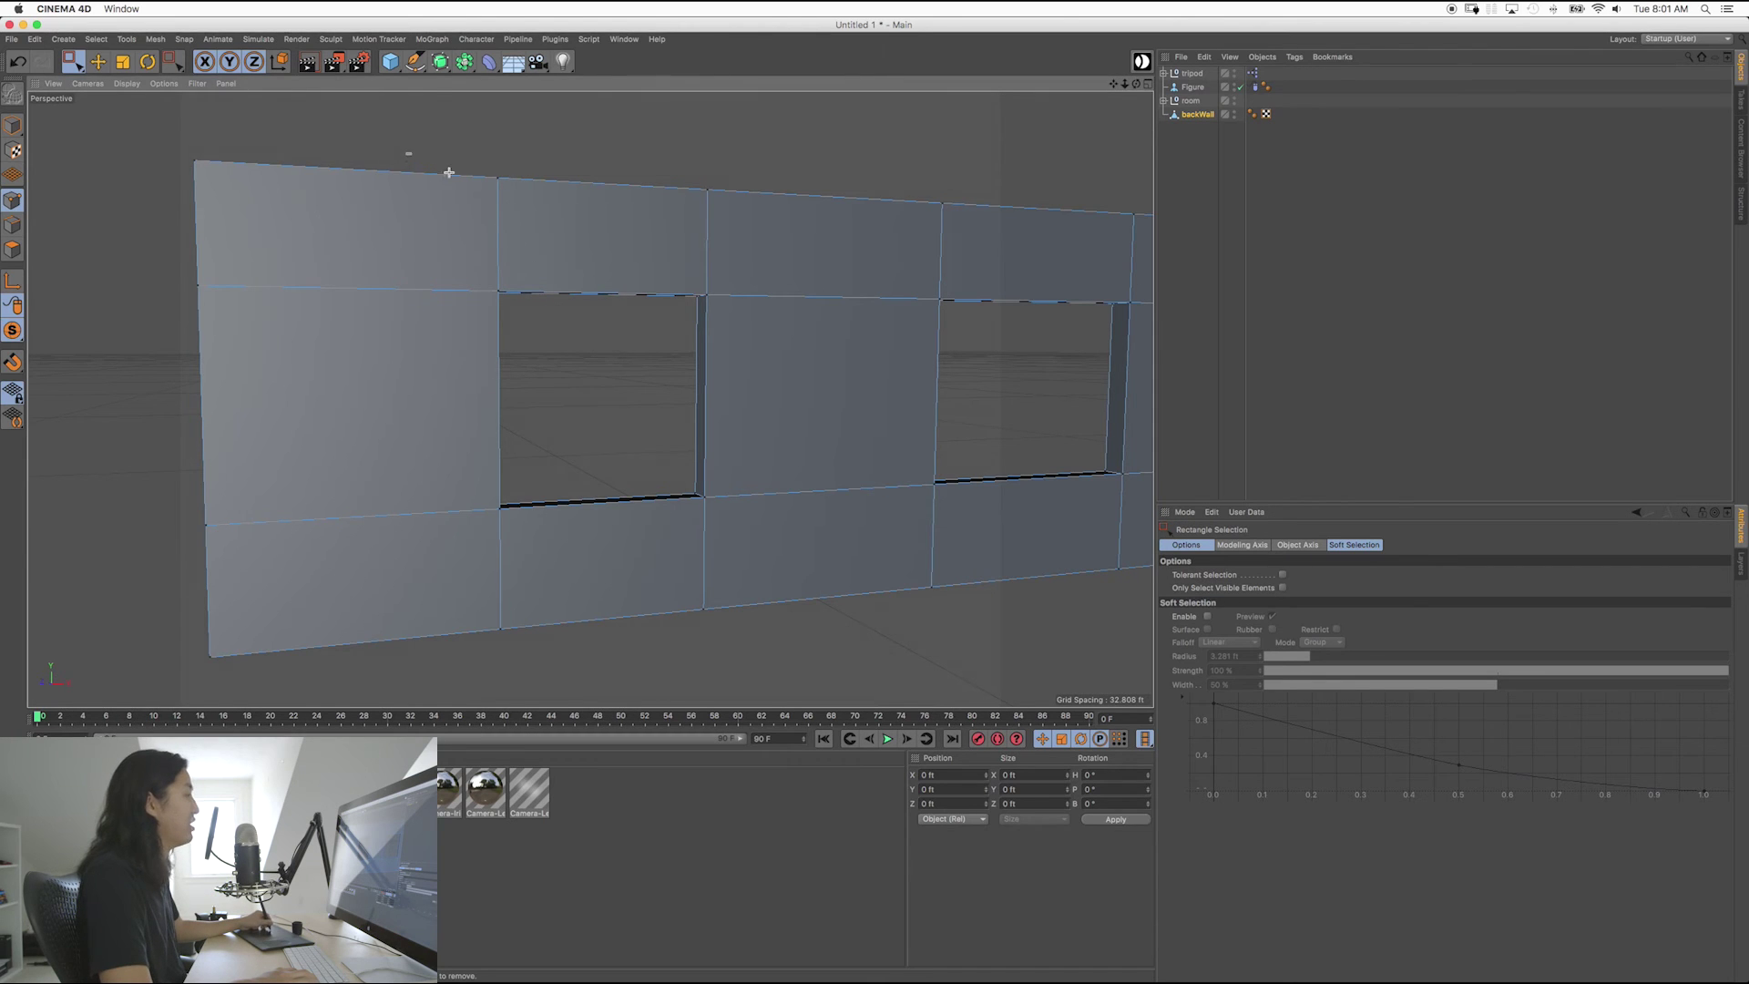
pyautogui.moveTo(408, 154); pyautogui.dragTo(588, 255)
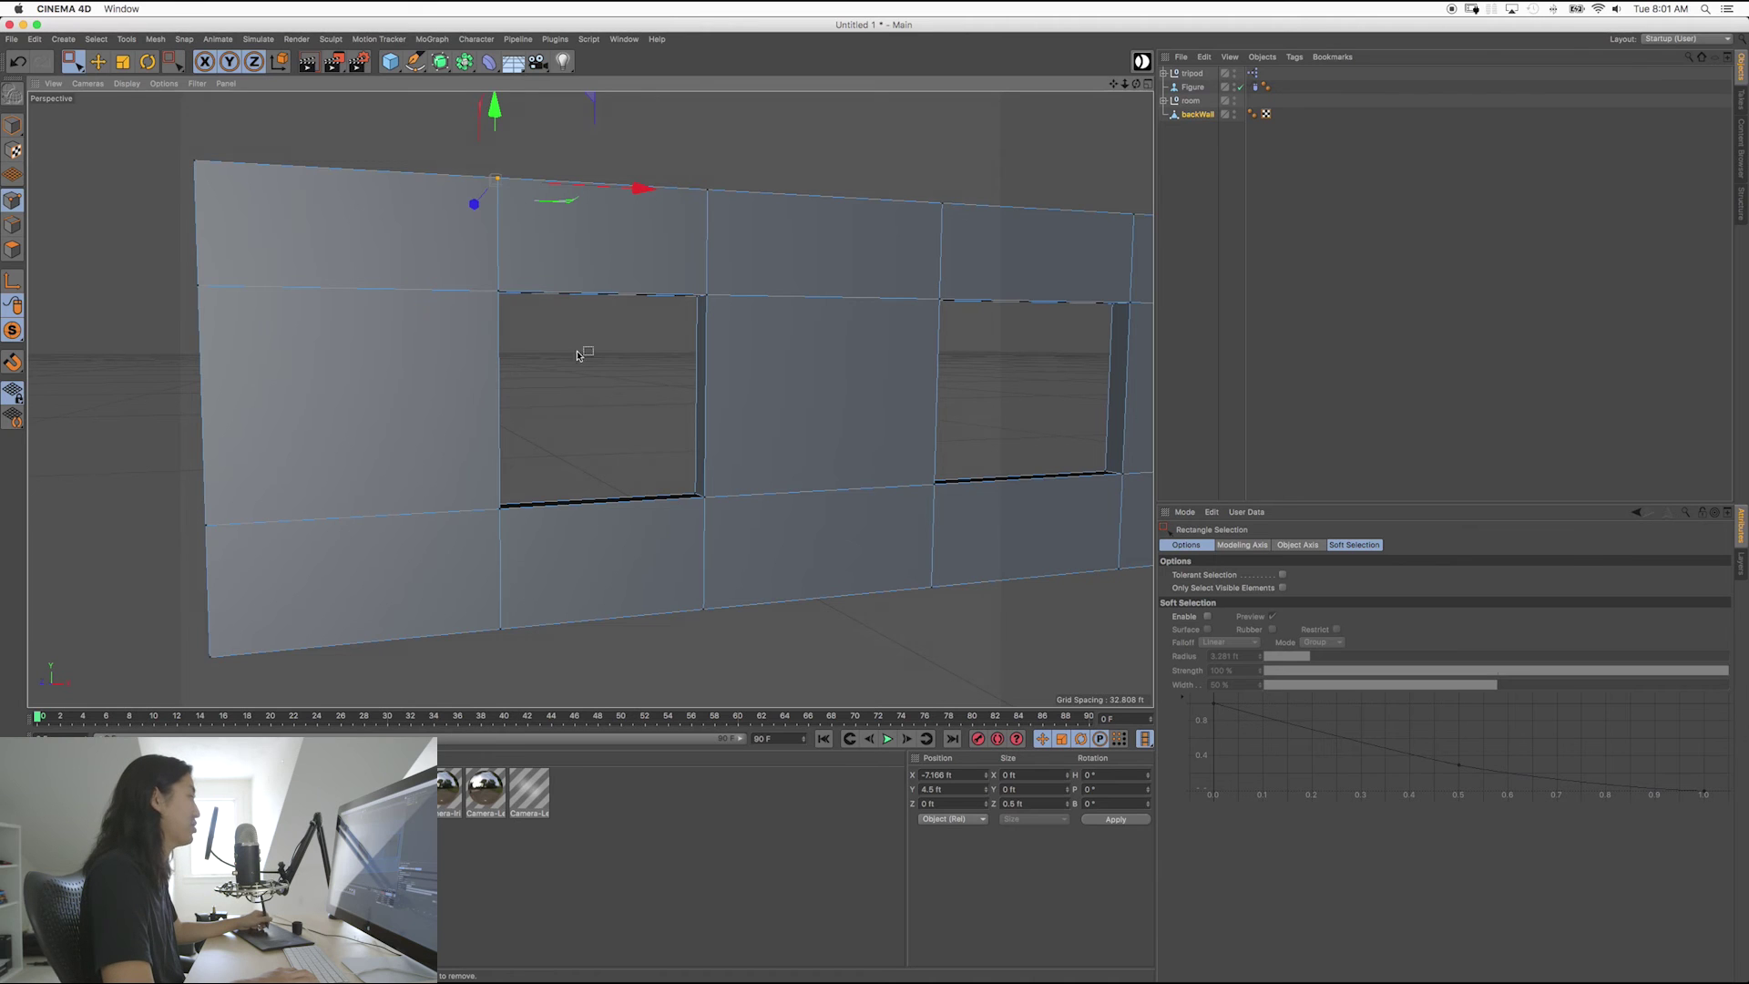
pyautogui.click(604, 410)
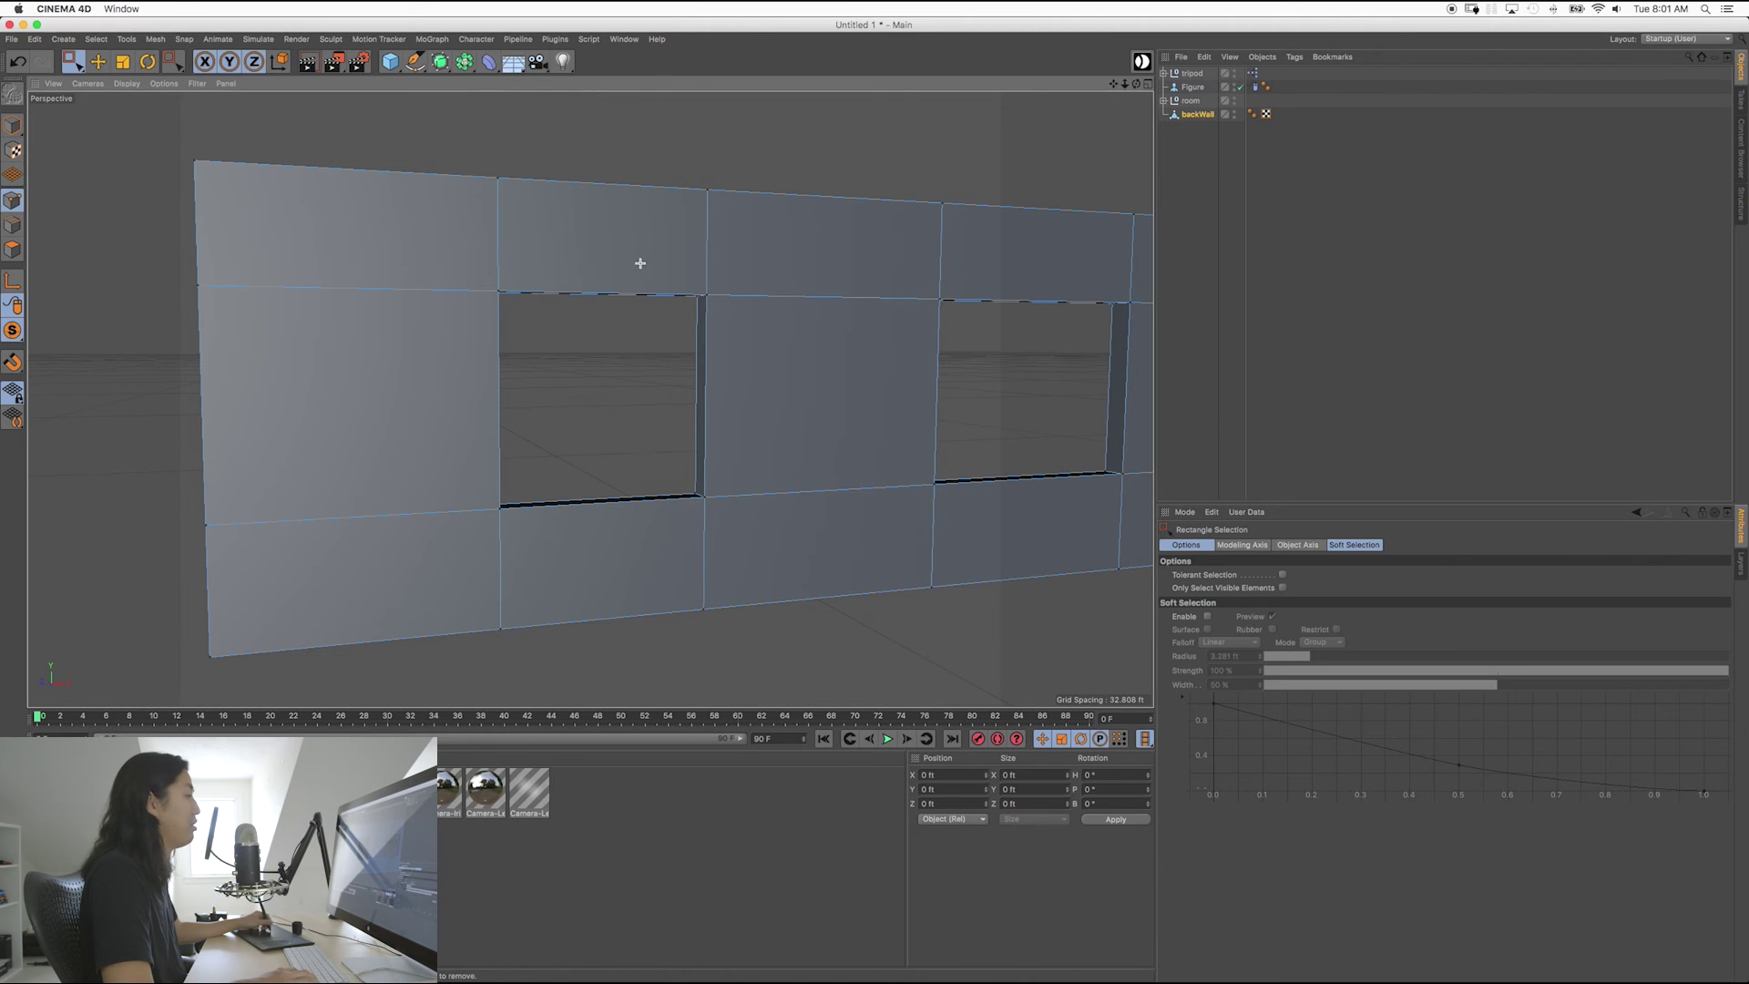
# Select the front and back points of the first window's top edge and raise them to about Y 3.86 ft.
pyautogui.moveTo(640, 264); pyautogui.dragTo(695, 316)
pyautogui.moveTo(396, 237); pyautogui.dragTo(743, 350)
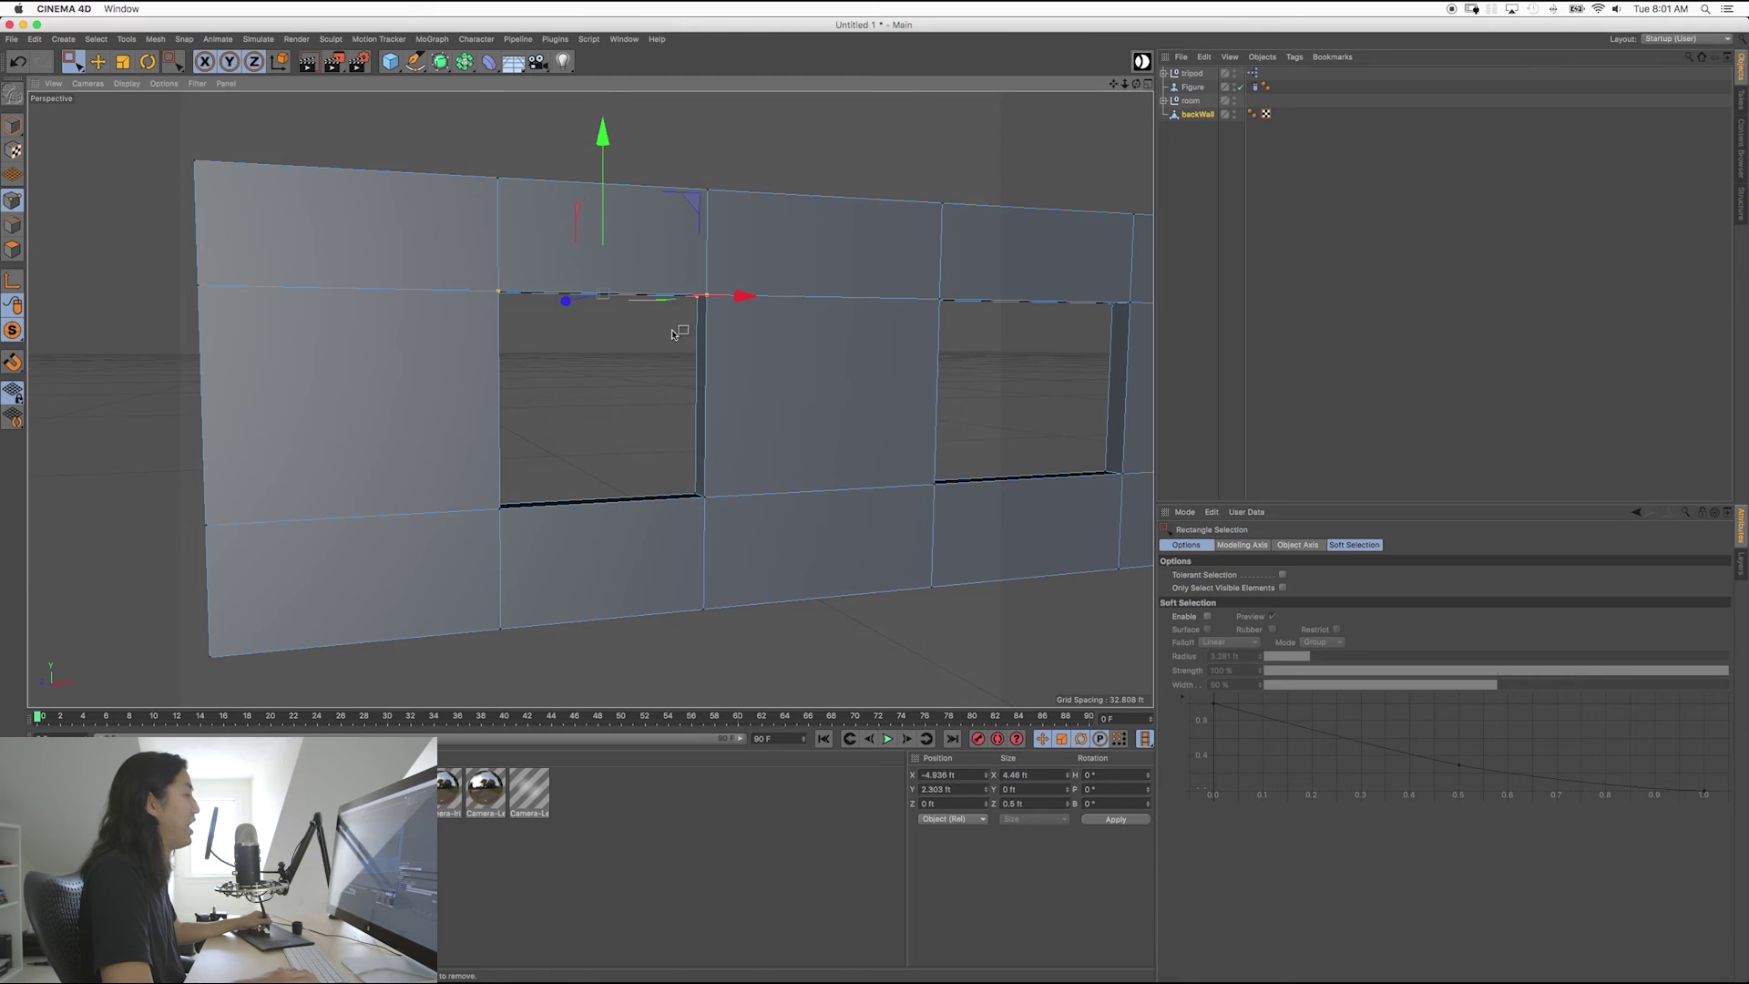
pyautogui.moveTo(419, 316)
pyautogui.keyDown('alt'); pyautogui.mouseDown()
pyautogui.moveTo(707, 286)
pyautogui.moveTo(707, 343)
pyautogui.moveTo(414, 356)
pyautogui.moveTo(451, 365)
pyautogui.moveTo(374, 338)
pyautogui.moveTo(401, 307)
pyautogui.mouseUp(); pyautogui.keyUp('alt')
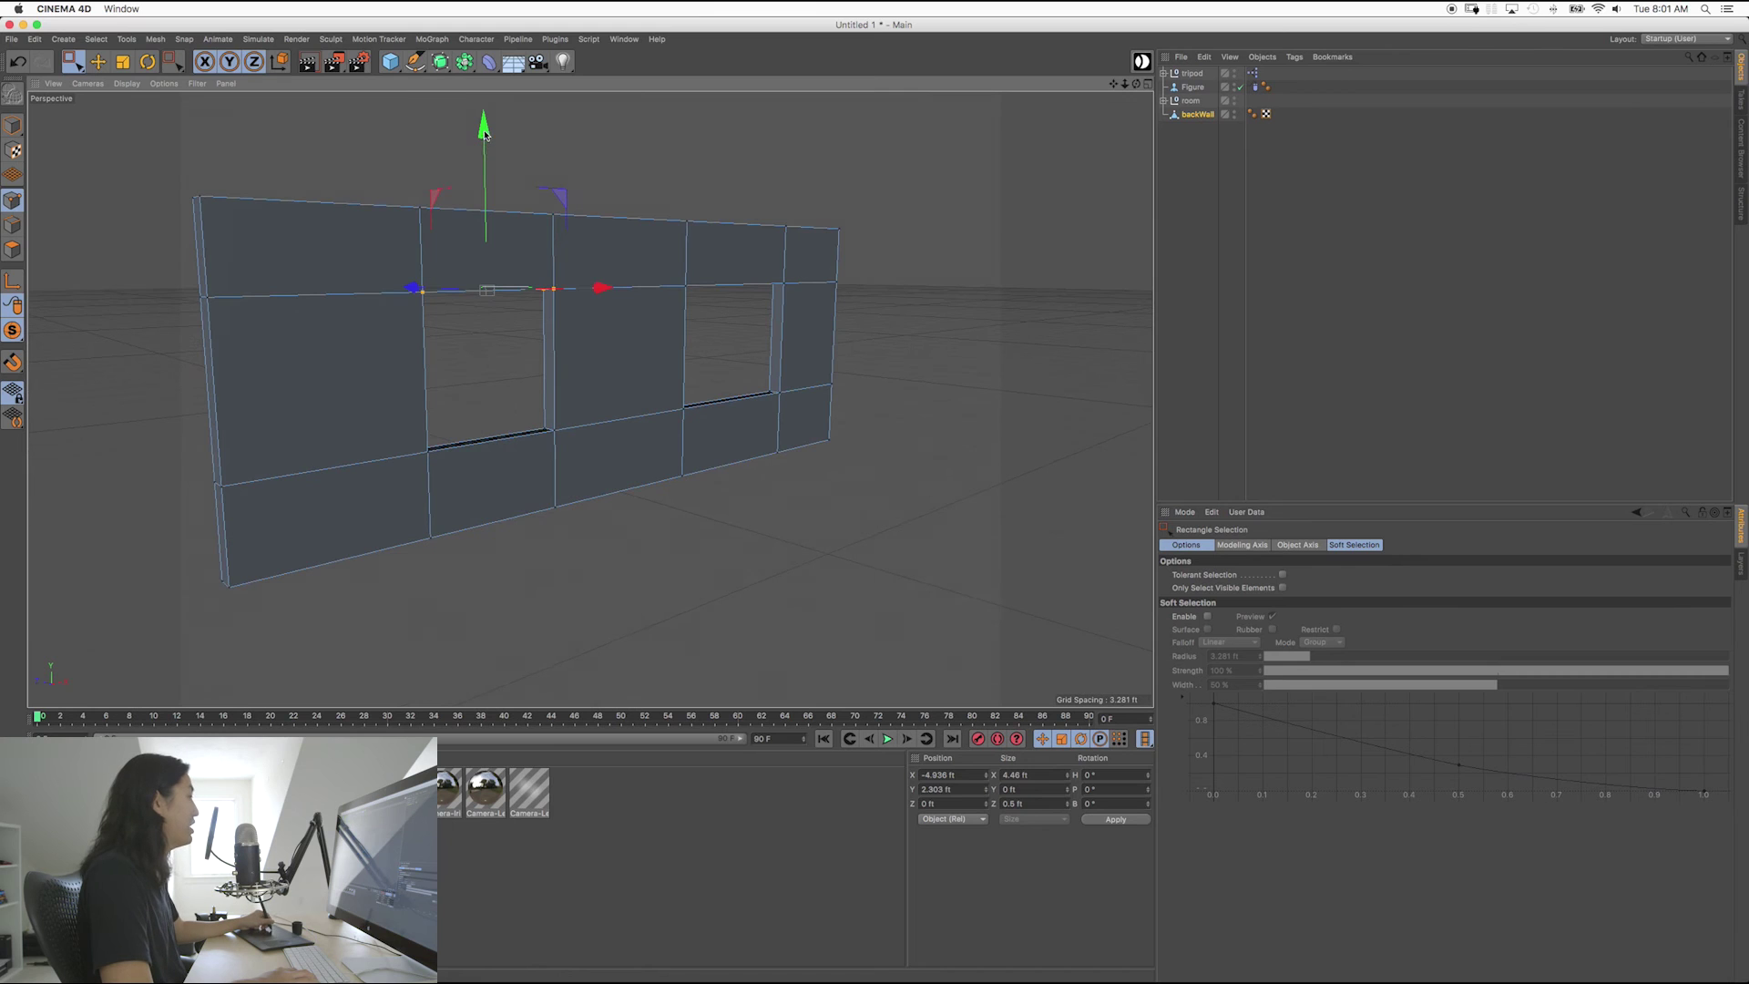
pyautogui.moveTo(484, 134); pyautogui.dragTo(541, 135)
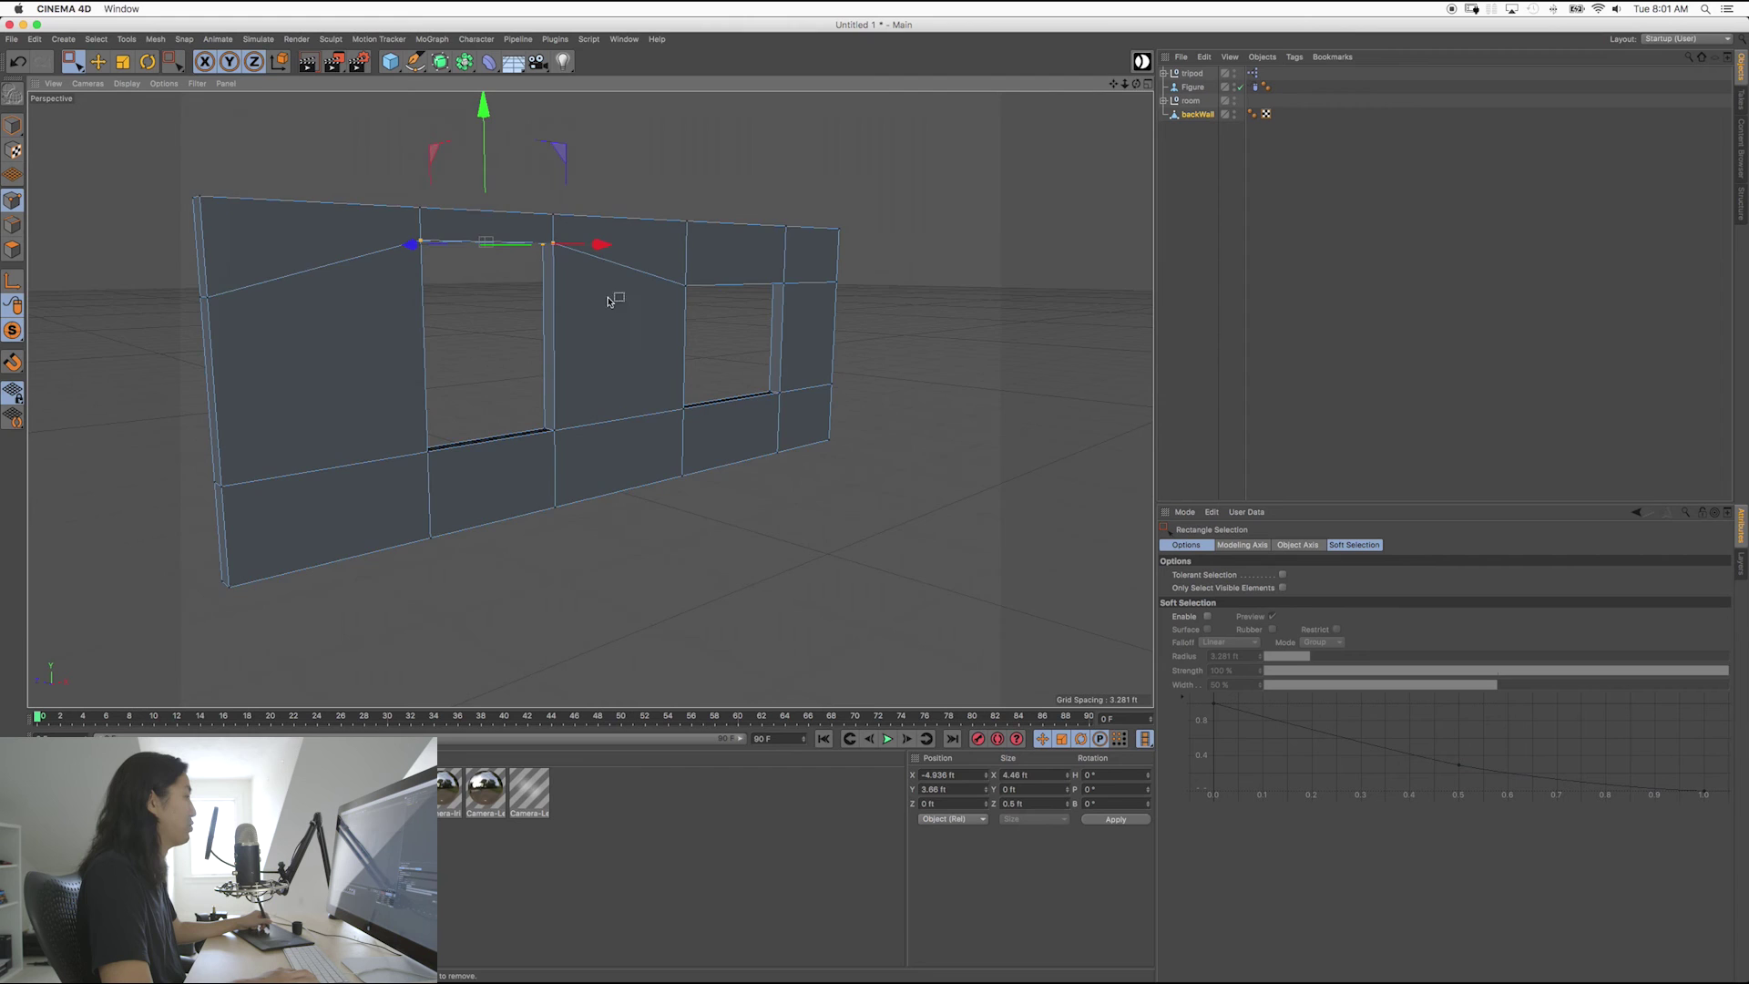
# Narrow both window openings into slim vertical slots by moving their side points horizontally.
pyautogui.keyDown('alt'); pyautogui.moveTo(606, 298); pyautogui.dragTo(435, 498); pyautogui.keyUp('alt')
pyautogui.moveTo(544, 303); pyautogui.dragTo(658, 307)
pyautogui.keyDown('alt'); pyautogui.moveTo(760, 307); pyautogui.dragTo(669, 298, button='middle'); pyautogui.keyUp('alt')
pyautogui.moveTo(593, 201); pyautogui.dragTo(659, 481)
pyautogui.moveTo(750, 304); pyautogui.dragTo(892, 303)
# Raise the second window's top points and the matching points at both wall ends level with the first window's top.
pyautogui.moveTo(903, 229); pyautogui.dragTo(714, 257)
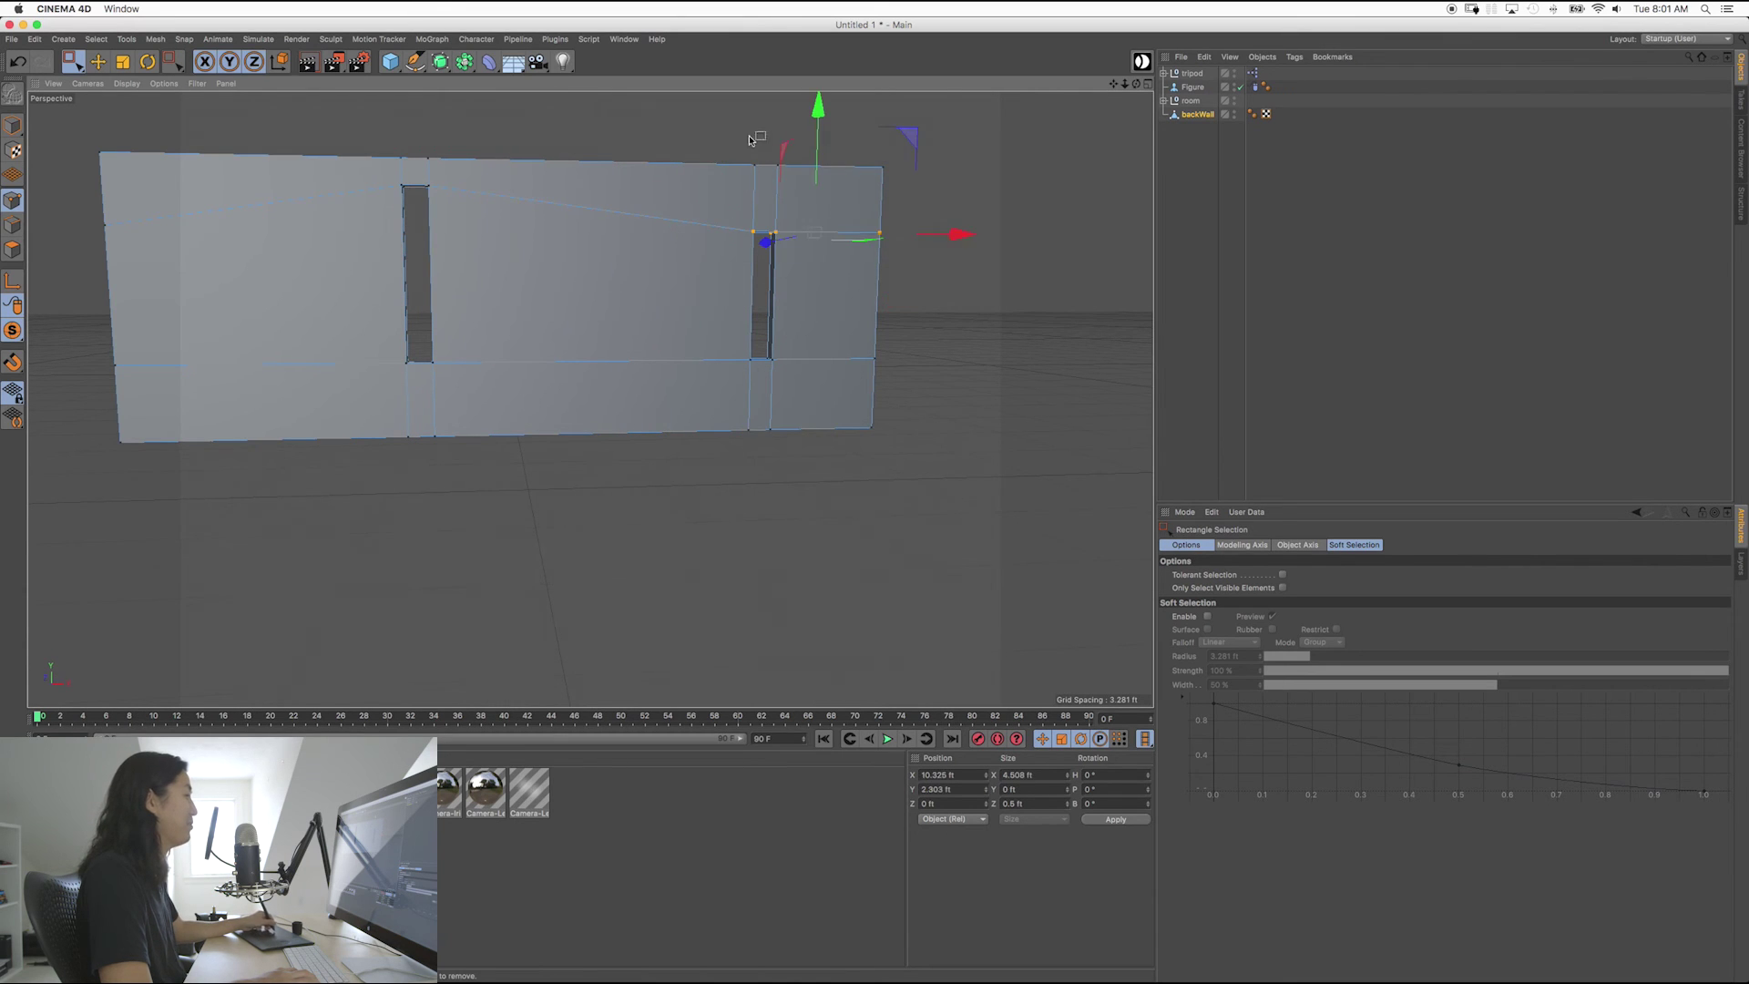
pyautogui.moveTo(924, 208); pyautogui.dragTo(683, 273)
pyautogui.moveTo(817, 117); pyautogui.dragTo(818, 72)
pyautogui.moveTo(70, 196); pyautogui.dragTo(161, 304)
pyautogui.moveTo(99, 106); pyautogui.dragTo(97, 65)
# Select the front and back points of one side of the first window and nudge them to about X -3.591 ft.
pyautogui.keyDown('alt'); pyautogui.moveTo(325, 244); pyautogui.dragTo(413, 254, button='middle'); pyautogui.keyUp('alt')
pyautogui.keyDown('alt'); pyautogui.moveTo(414, 254); pyautogui.dragTo(413, 268); pyautogui.keyUp('alt')
pyautogui.moveTo(462, 180); pyautogui.dragTo(513, 425)
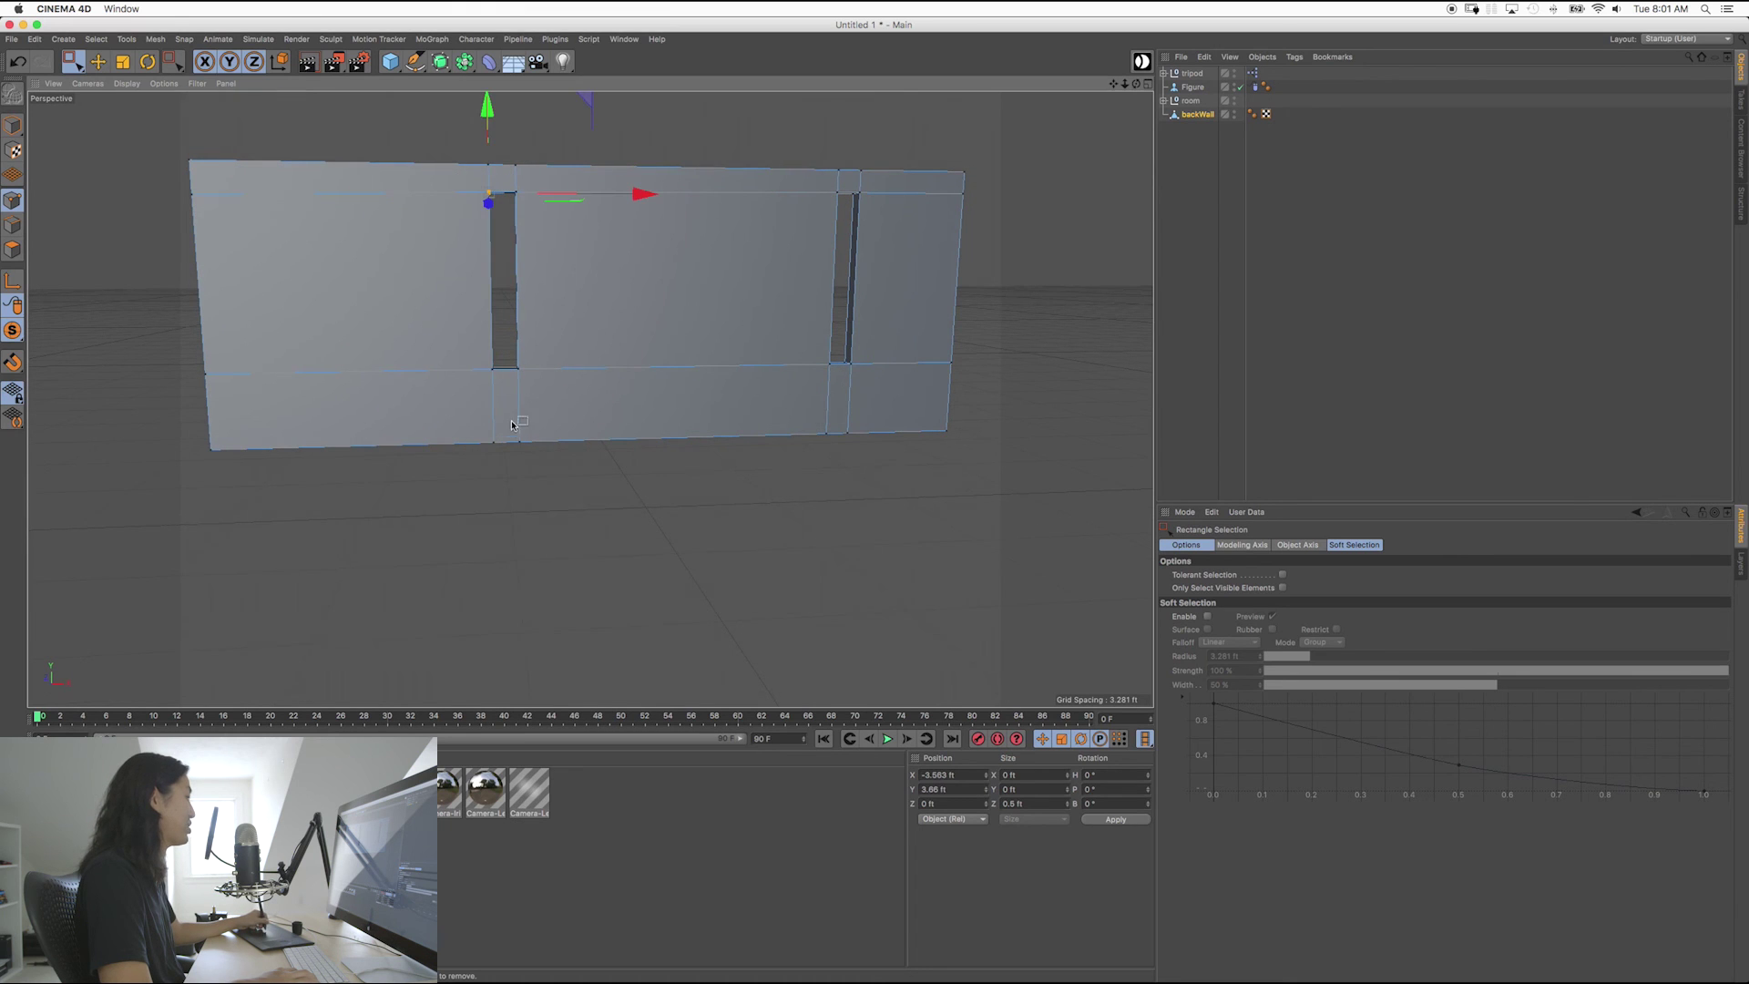
pyautogui.moveTo(435, 178); pyautogui.dragTo(516, 421)
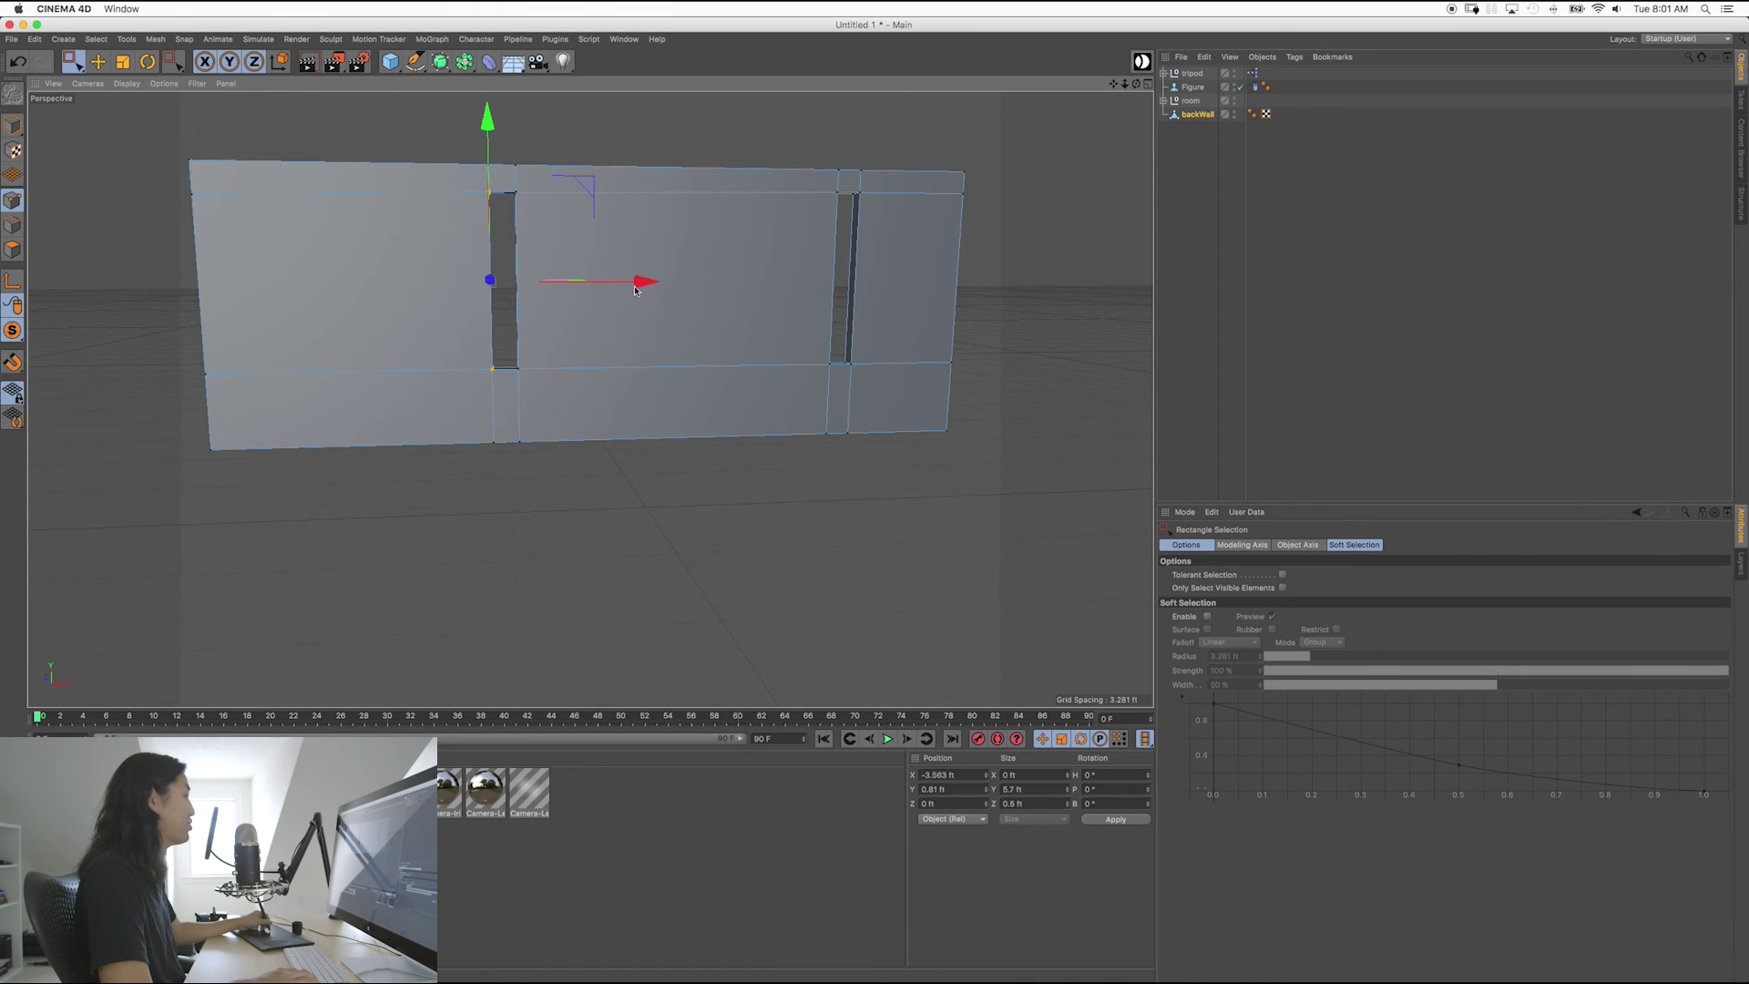
pyautogui.moveTo(635, 290)
pyautogui.mouseDown()
pyautogui.moveTo(392, 288)
pyautogui.moveTo(648, 308)
pyautogui.mouseUp()
pyautogui.keyDown('alt'); pyautogui.moveTo(590, 398); pyautogui.dragTo(656, 428); pyautogui.keyUp('alt')
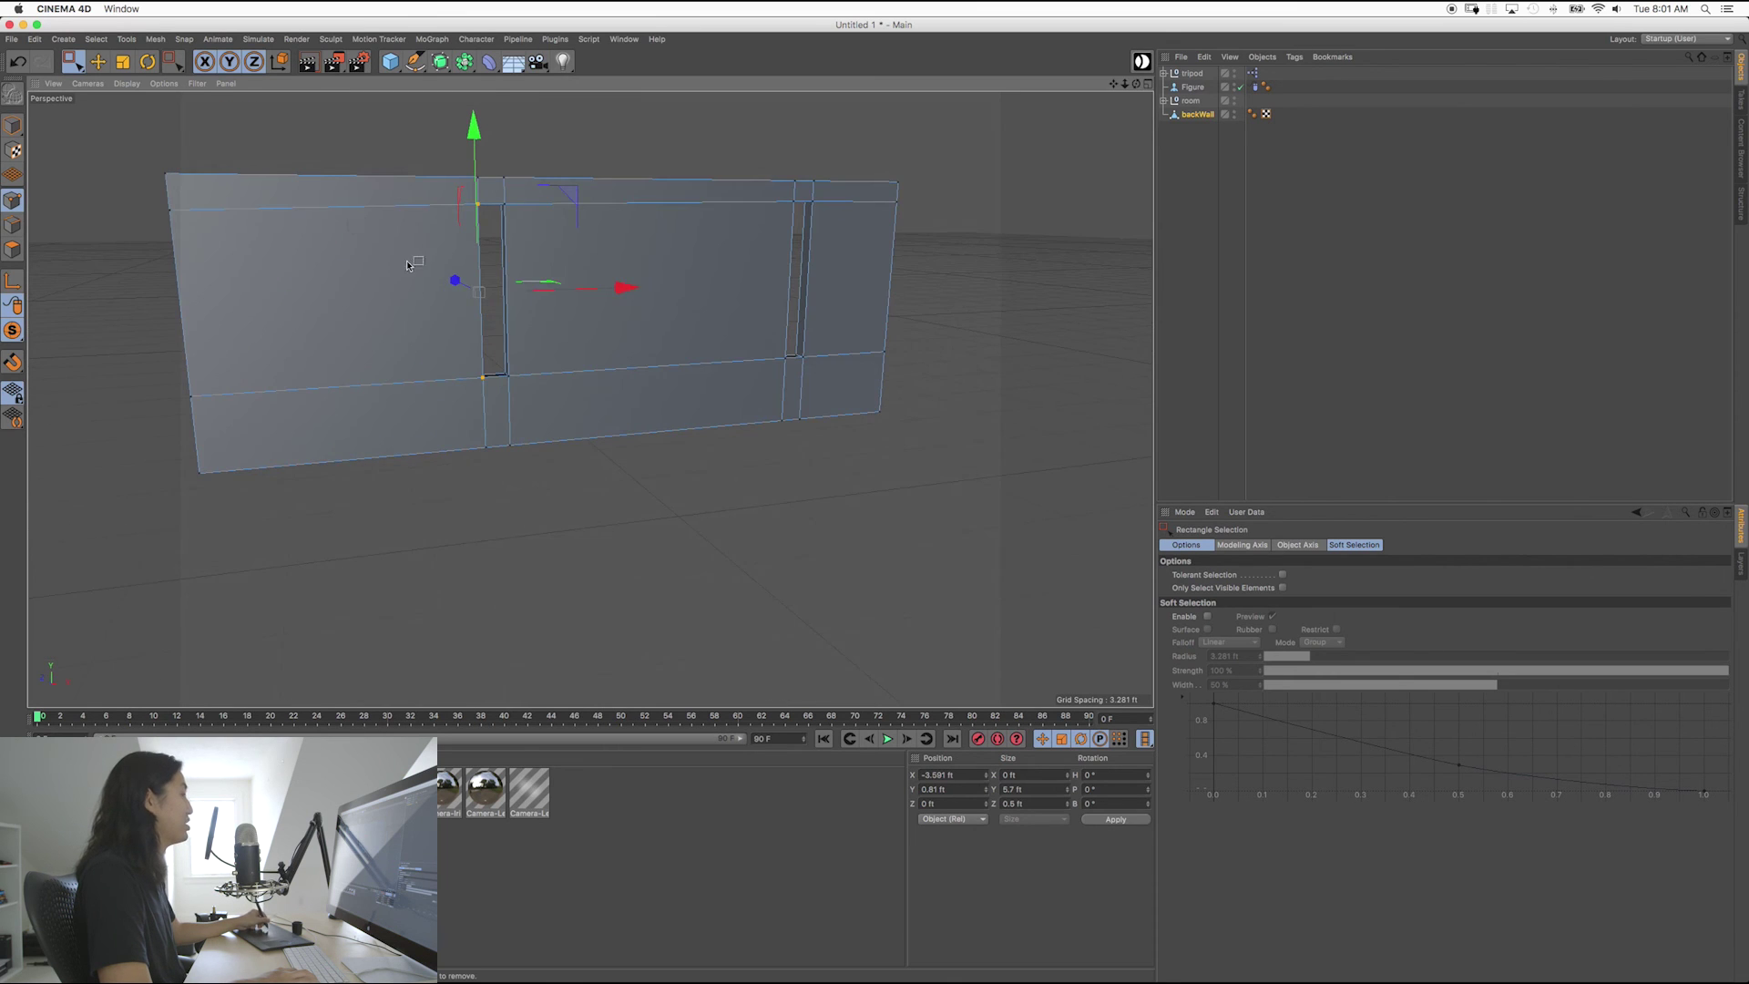
# Return to model mode, deselect the wall, show the whole room again and inspect the slim windows in context.
pyautogui.click(15, 133)
pyautogui.keyDown('alt'); pyautogui.moveTo(351, 284); pyautogui.dragTo(570, 393); pyautogui.keyUp('alt')
pyautogui.click(344, 149)
pyautogui.moveTo(12, 335); pyautogui.dragTo(64, 343)
pyautogui.keyDown('alt'); pyautogui.moveTo(643, 440); pyautogui.dragTo(613, 422); pyautogui.keyUp('alt')
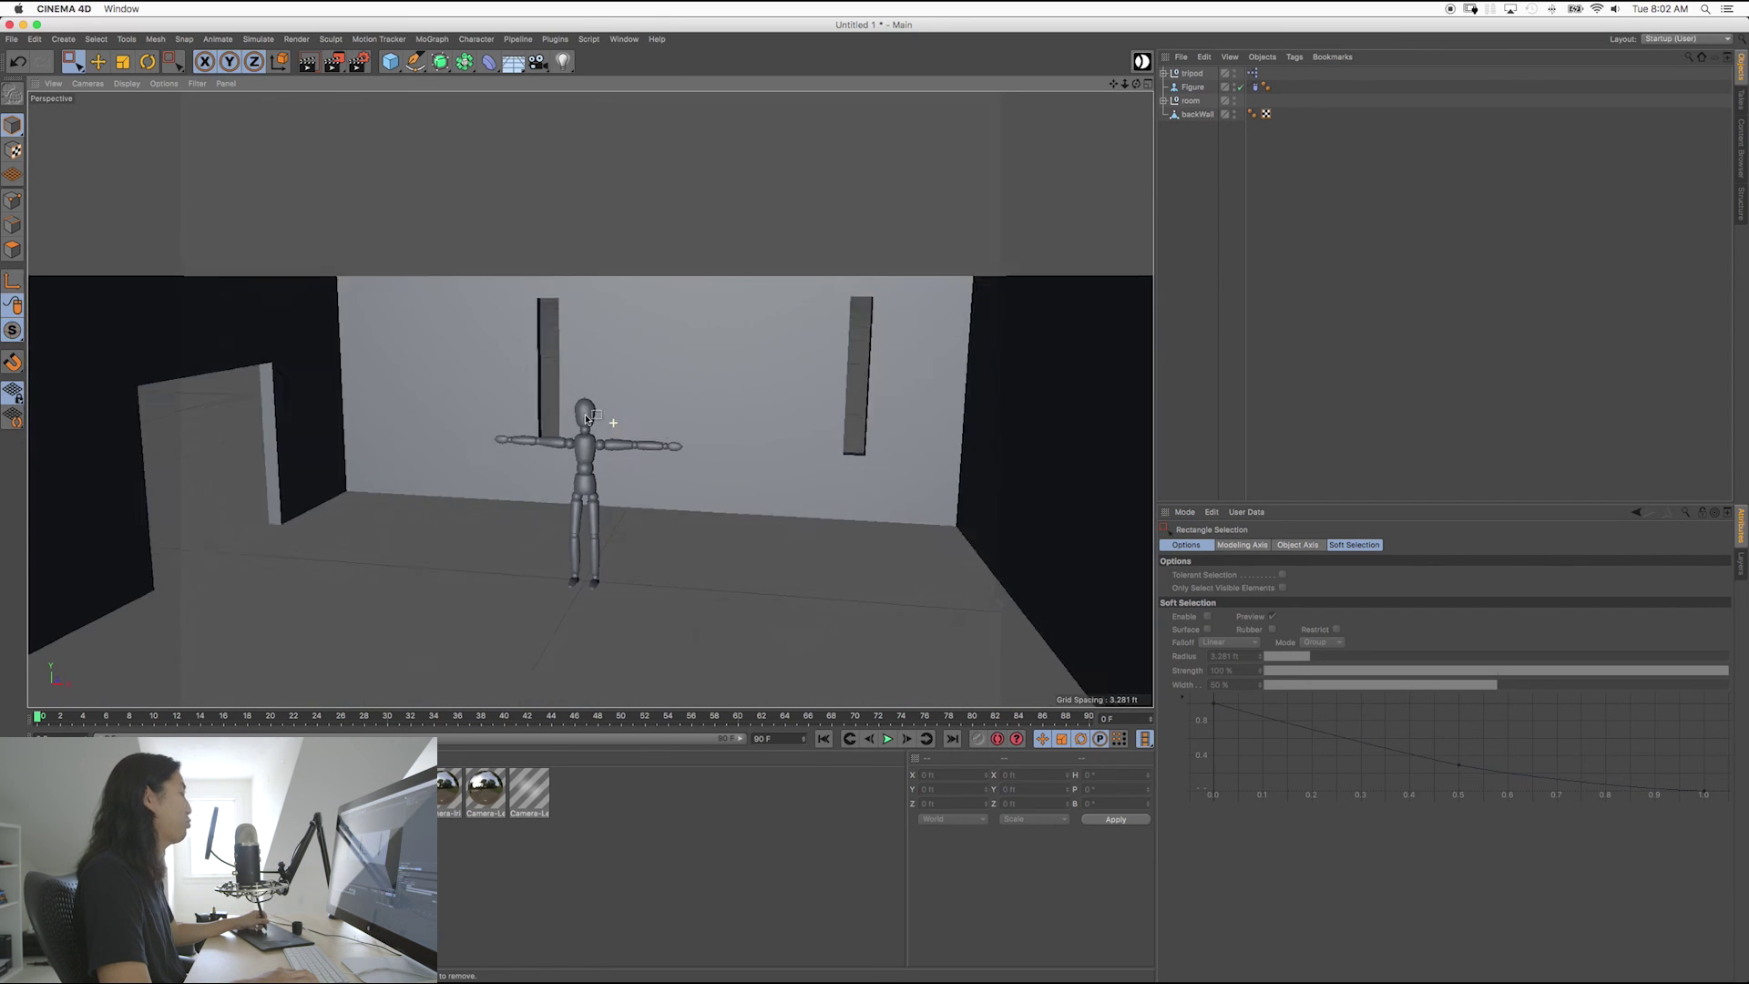
pyautogui.keyDown('alt'); pyautogui.moveTo(547, 376); pyautogui.dragTo(492, 370, button='right'); pyautogui.keyUp('alt')
pyautogui.keyDown('alt'); pyautogui.moveTo(489, 369); pyautogui.dragTo(636, 377); pyautogui.keyUp('alt')
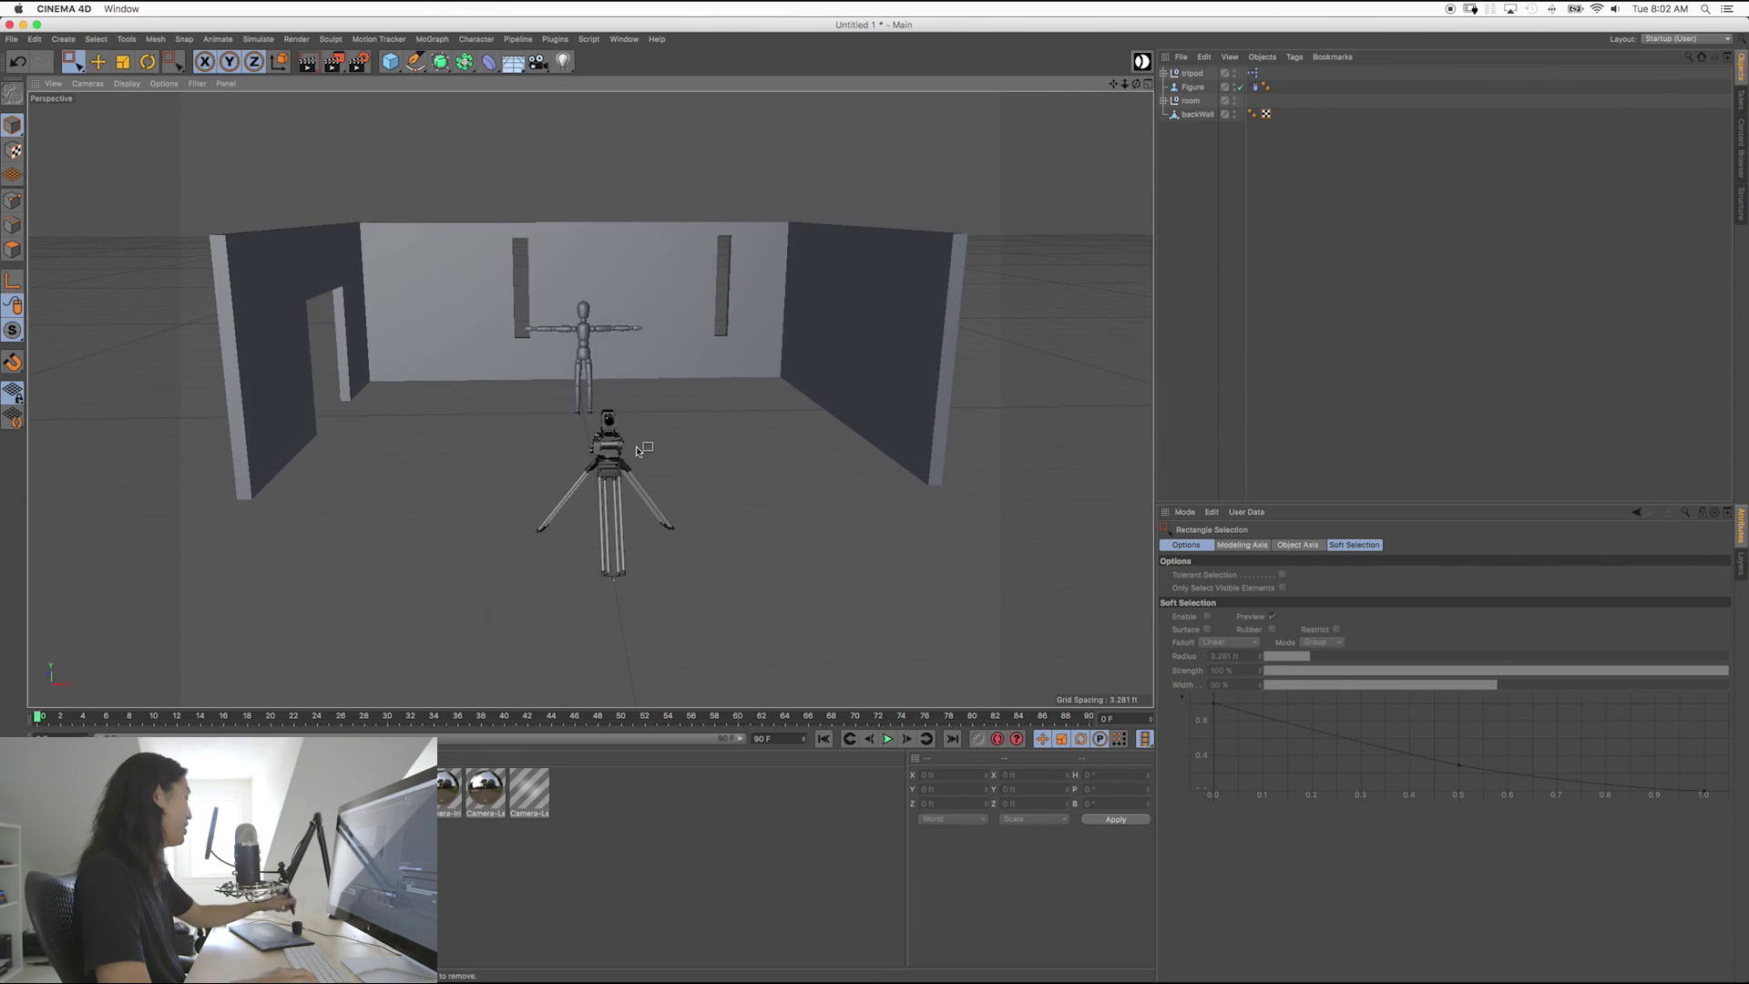